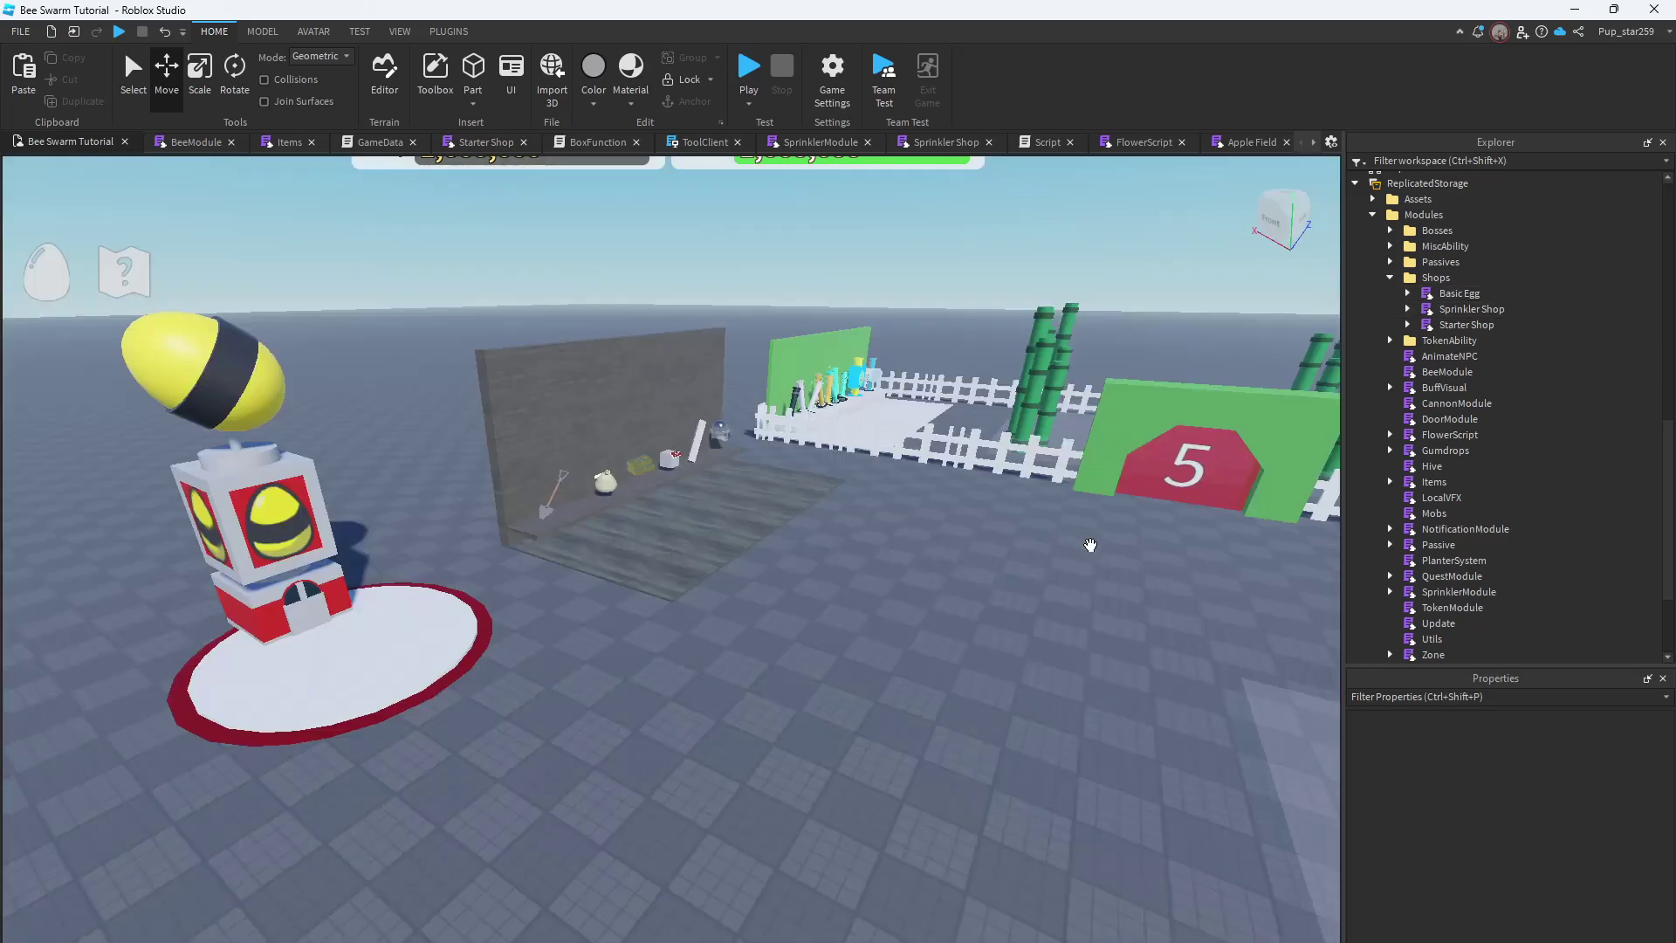
# Select and focus the Basic Egg dispenser model on its red-rimmed pad
pyautogui.press('a')
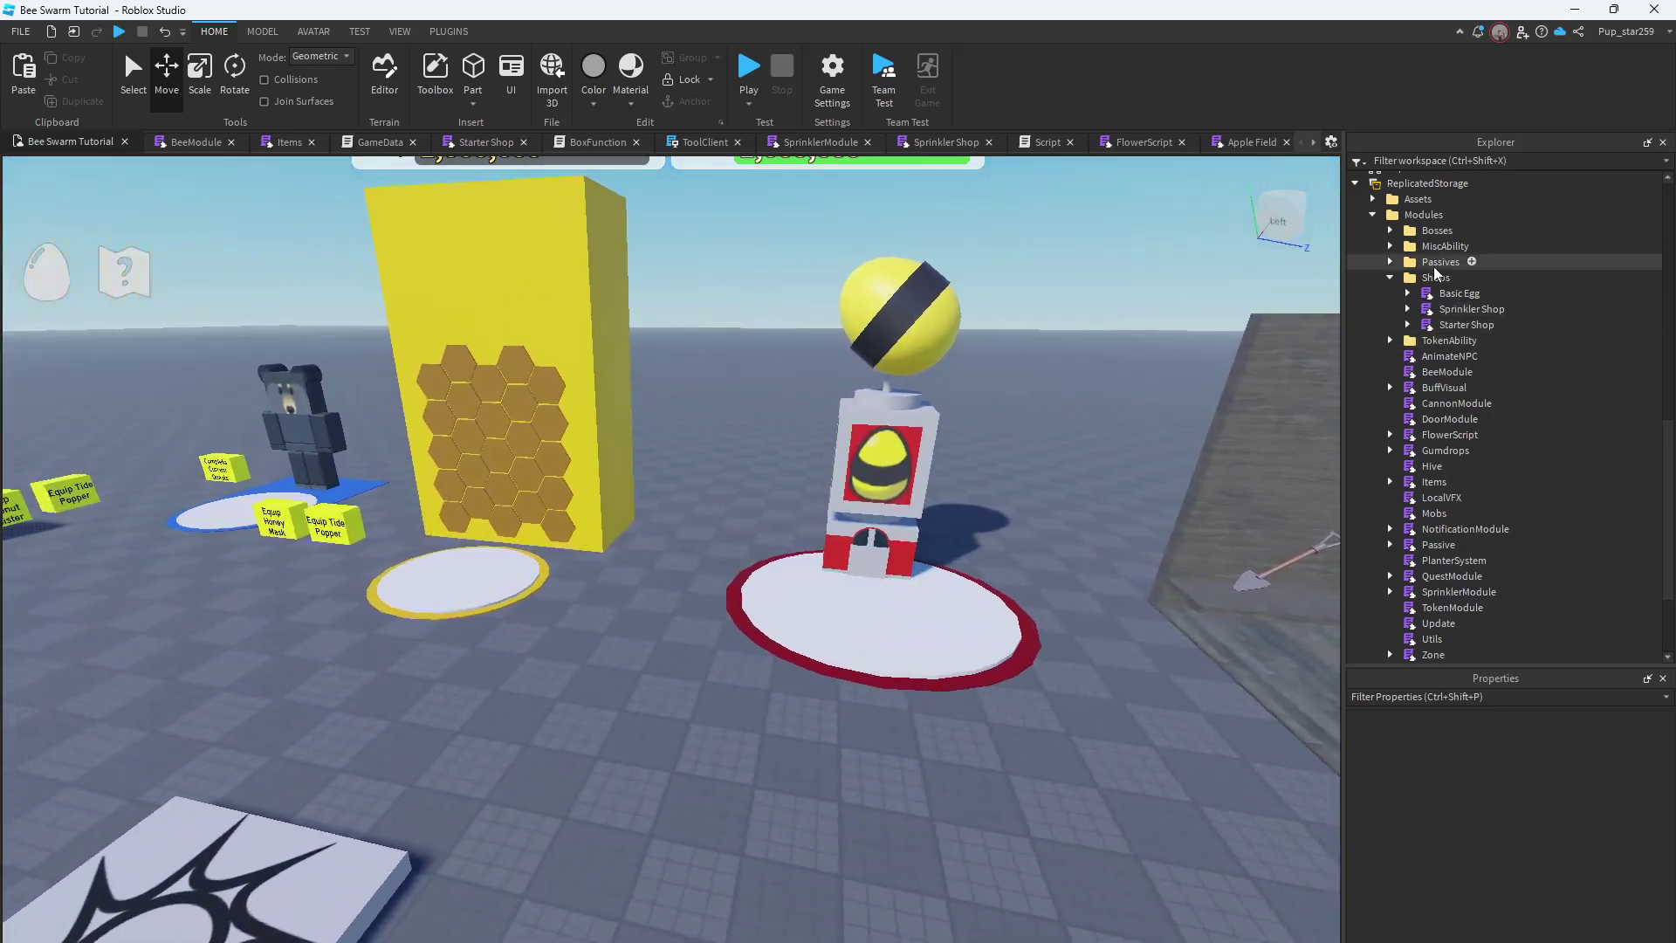
pyautogui.moveTo(913, 625)
pyautogui.mouseDown(button='right')
pyautogui.moveTo(899, 643)
pyautogui.moveTo(845, 490)
pyautogui.mouseUp(button='right')
pyautogui.click(244, 542)
pyautogui.press('f')
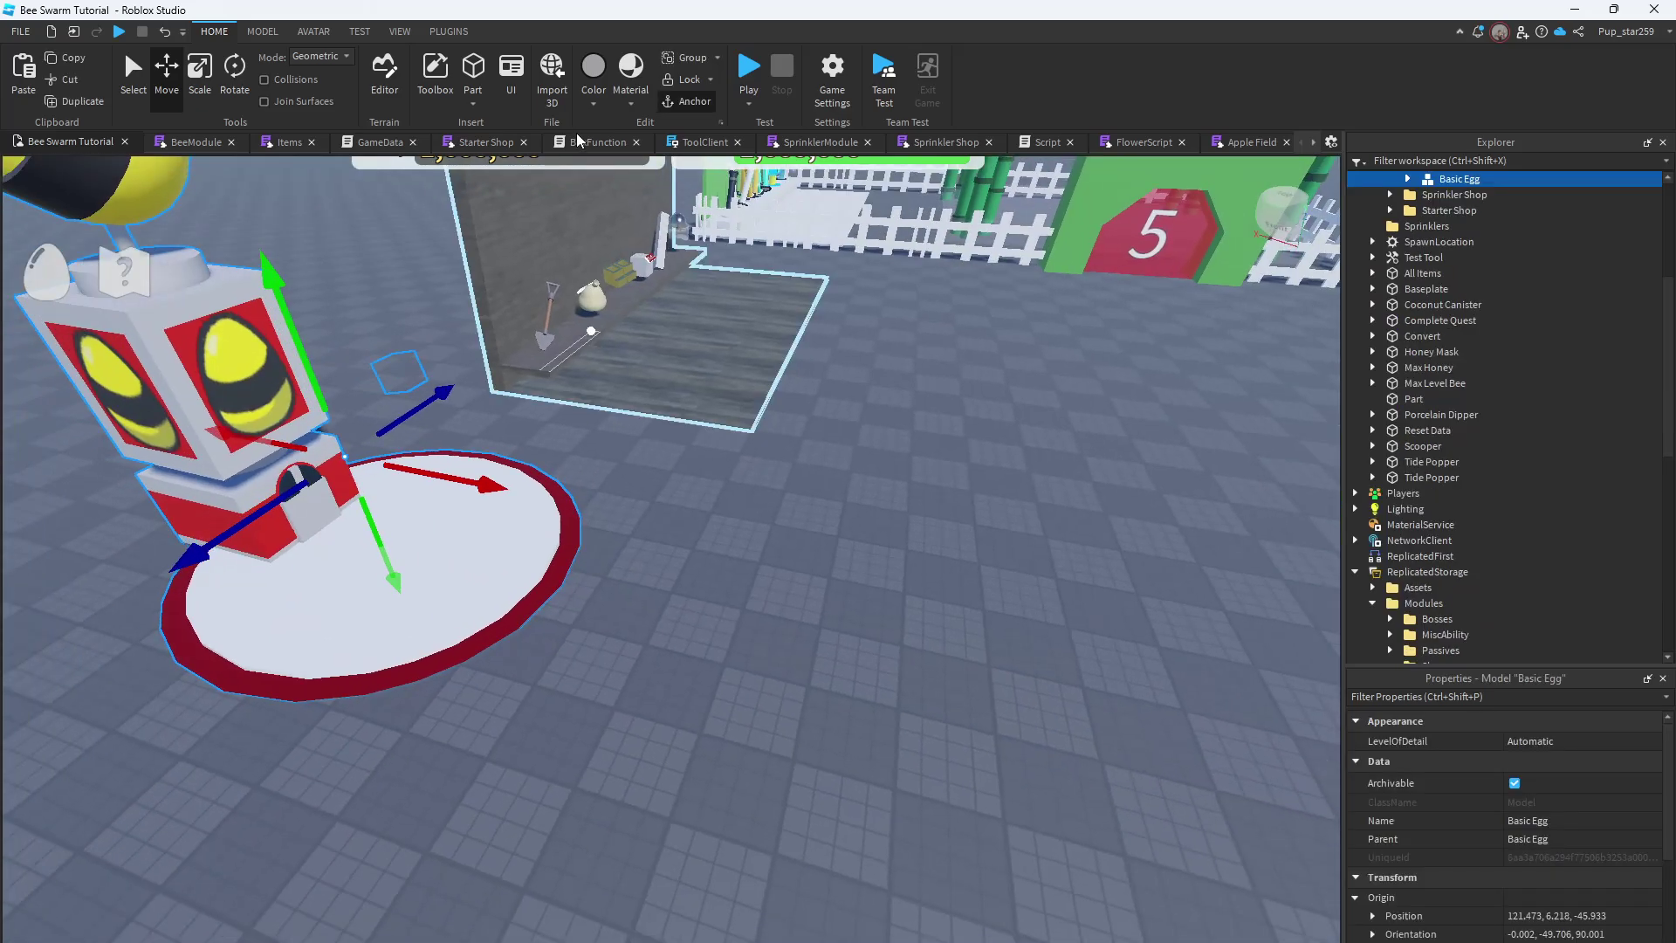
pyautogui.click(262, 30)
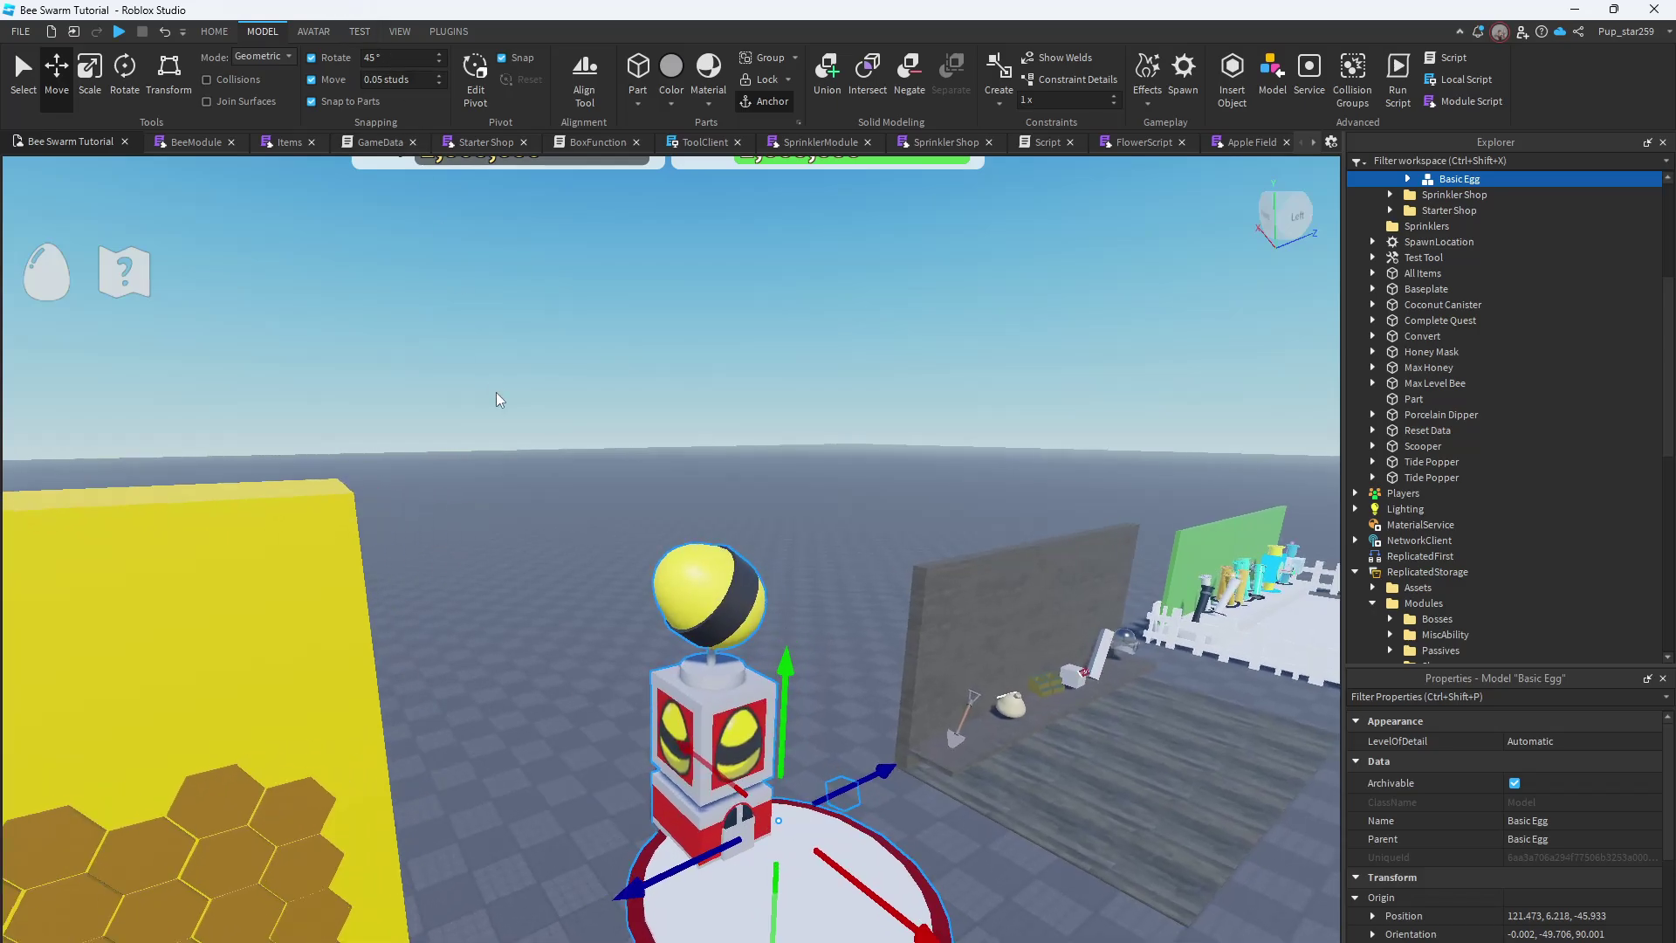
pyautogui.moveTo(490, 399); pyautogui.dragTo(489, 262, button='right')
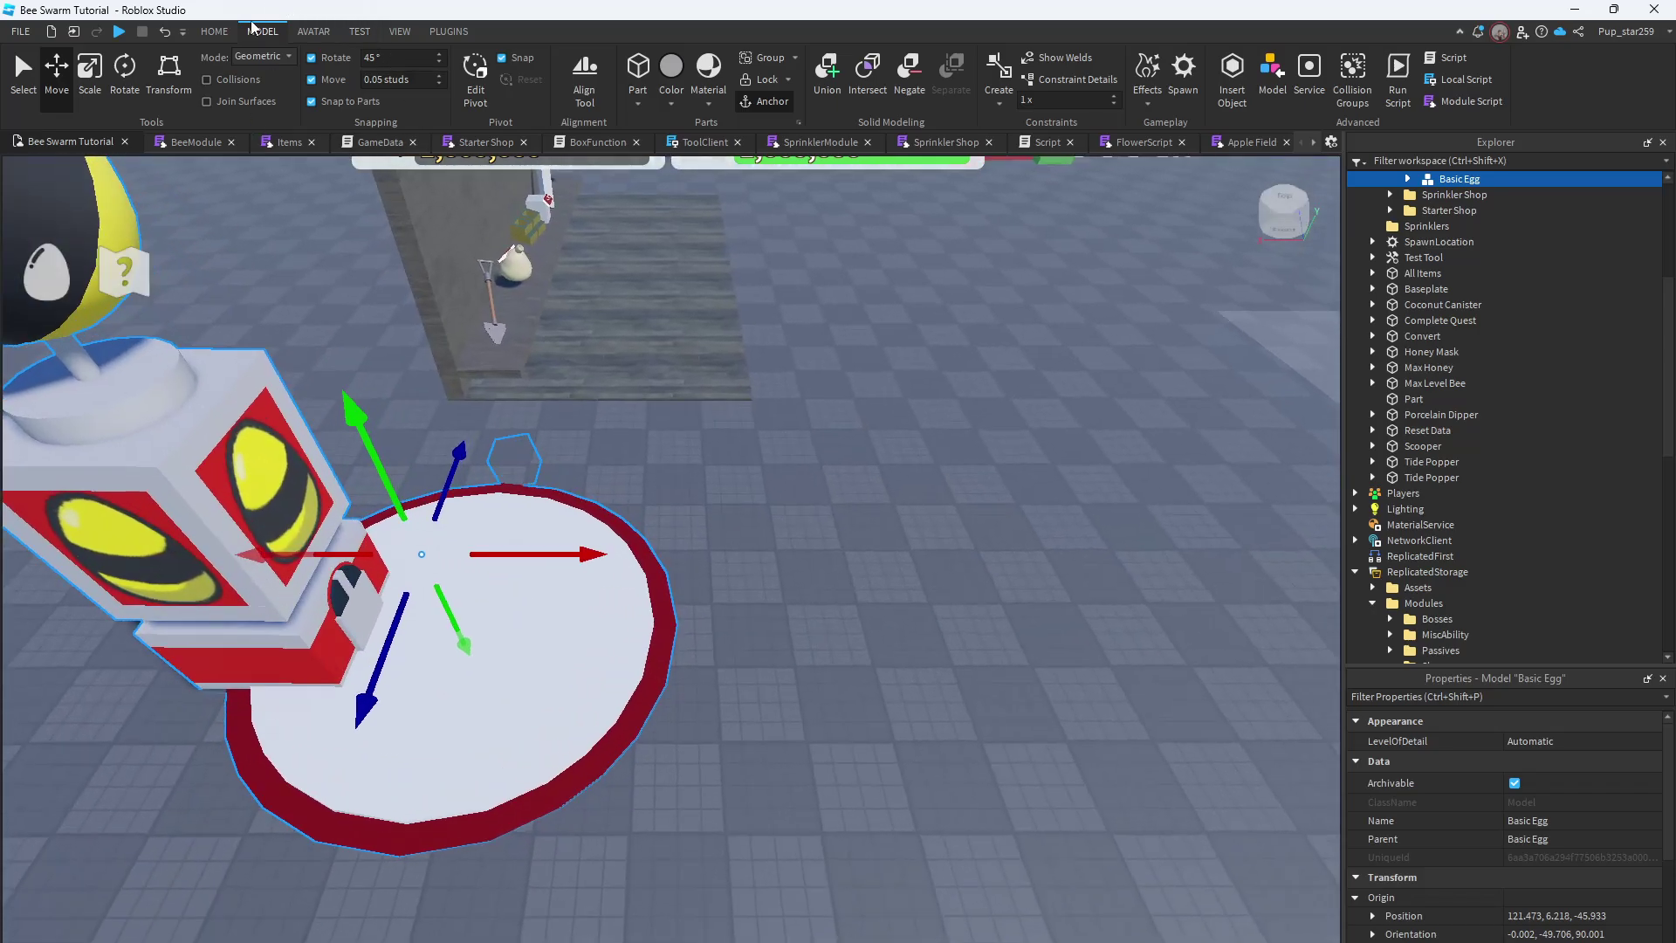
# Duplicate and cut the egg dispenser model, then select and collapse the Basic Egg folder under Shops
pyautogui.click(214, 30)
pyautogui.scroll(-5, 1066, 389)
pyautogui.moveTo(1065, 389); pyautogui.dragTo(587, 292, button='right')
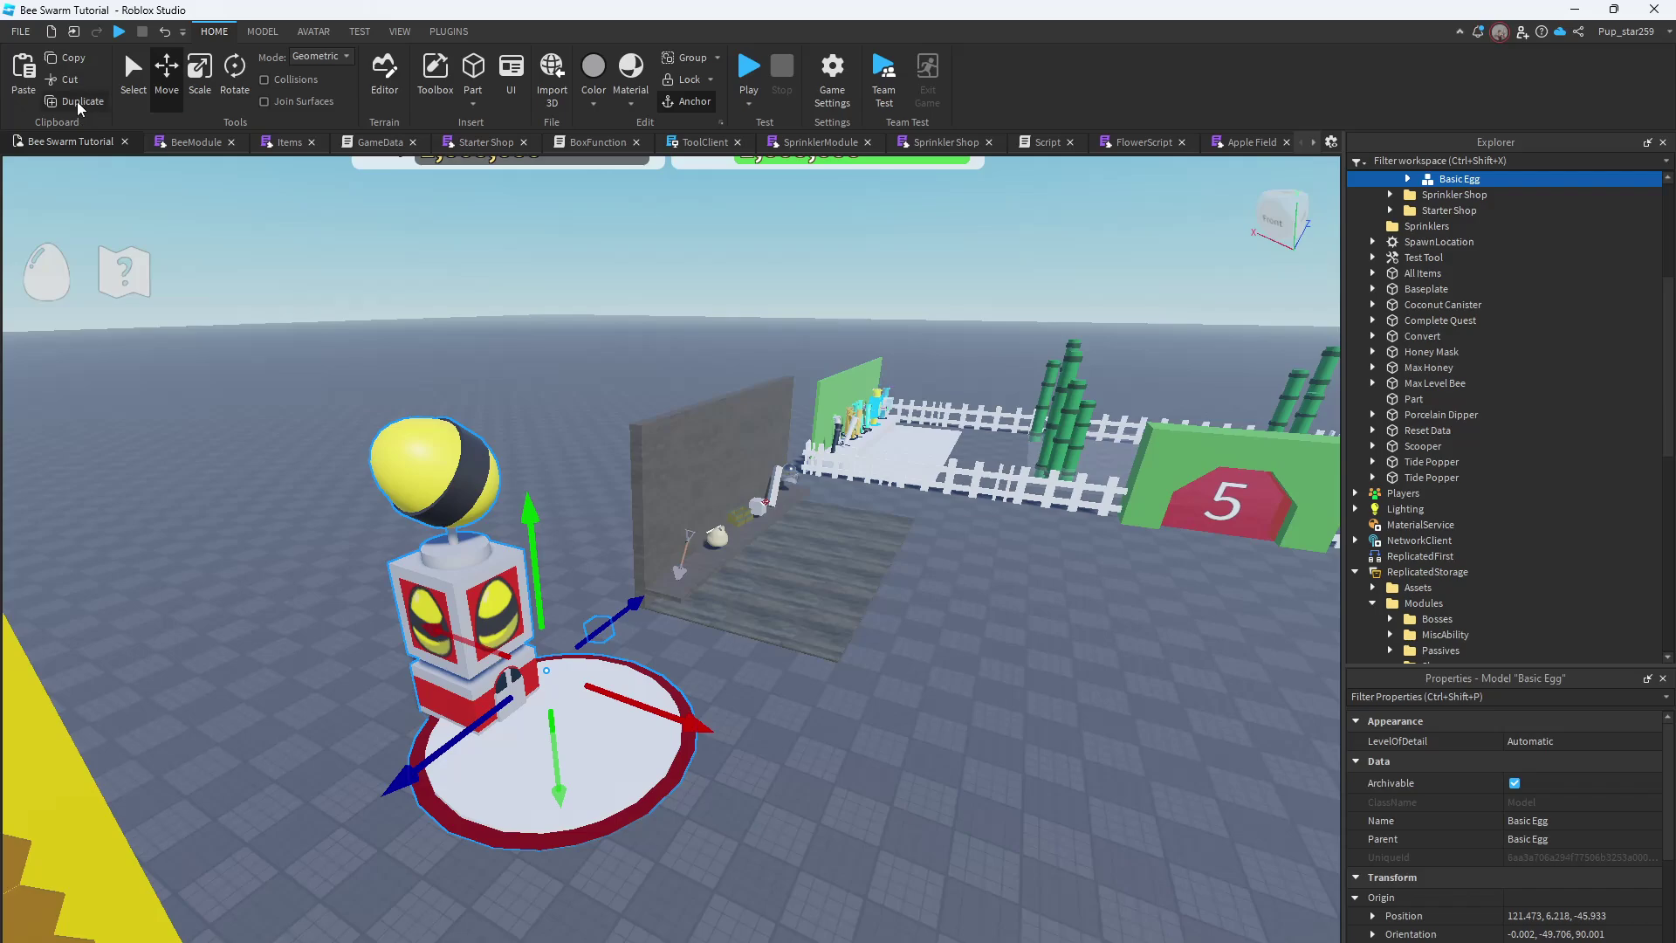
pyautogui.click(78, 103)
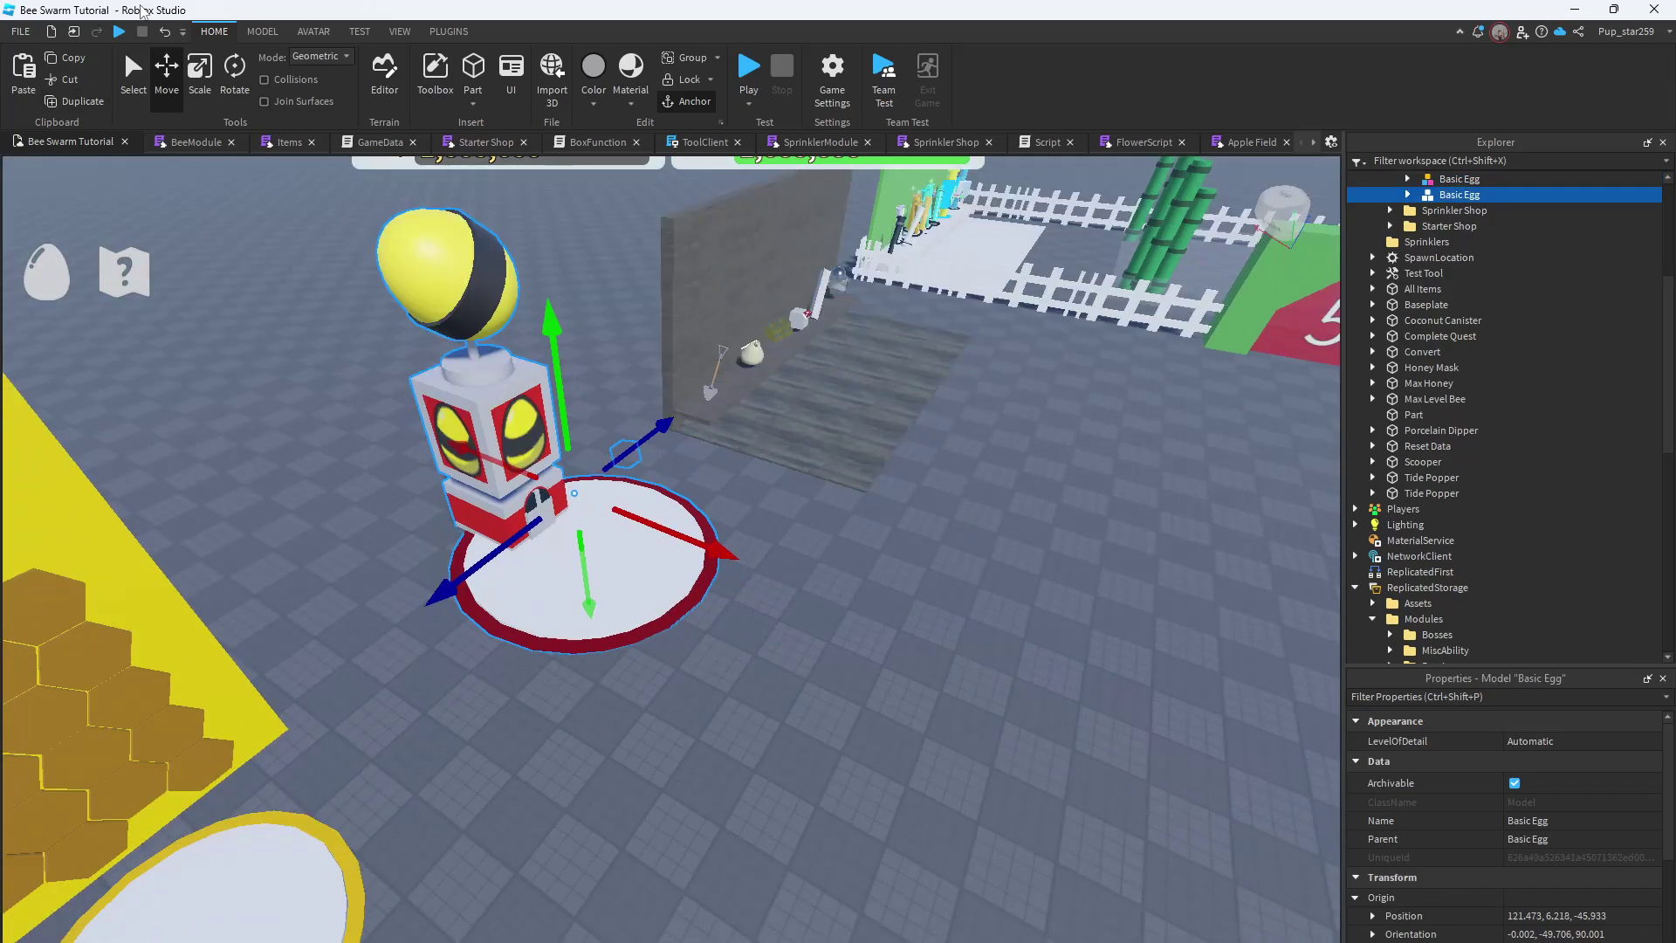
pyautogui.click(62, 78)
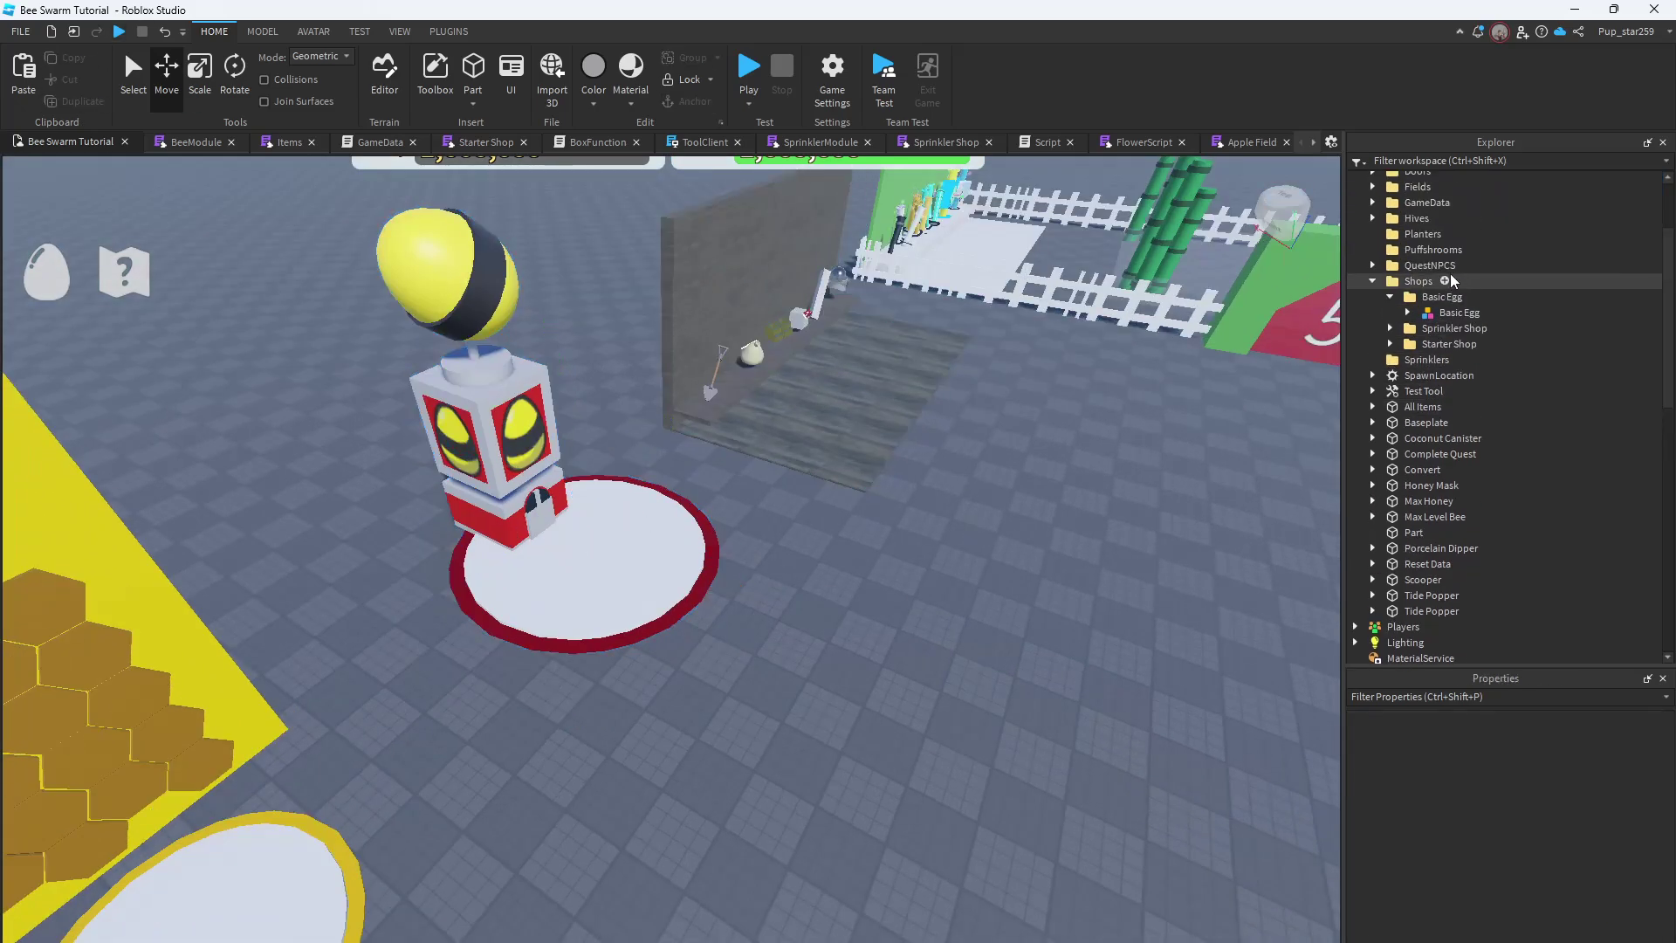
pyautogui.click(1440, 297)
pyautogui.click(1416, 299)
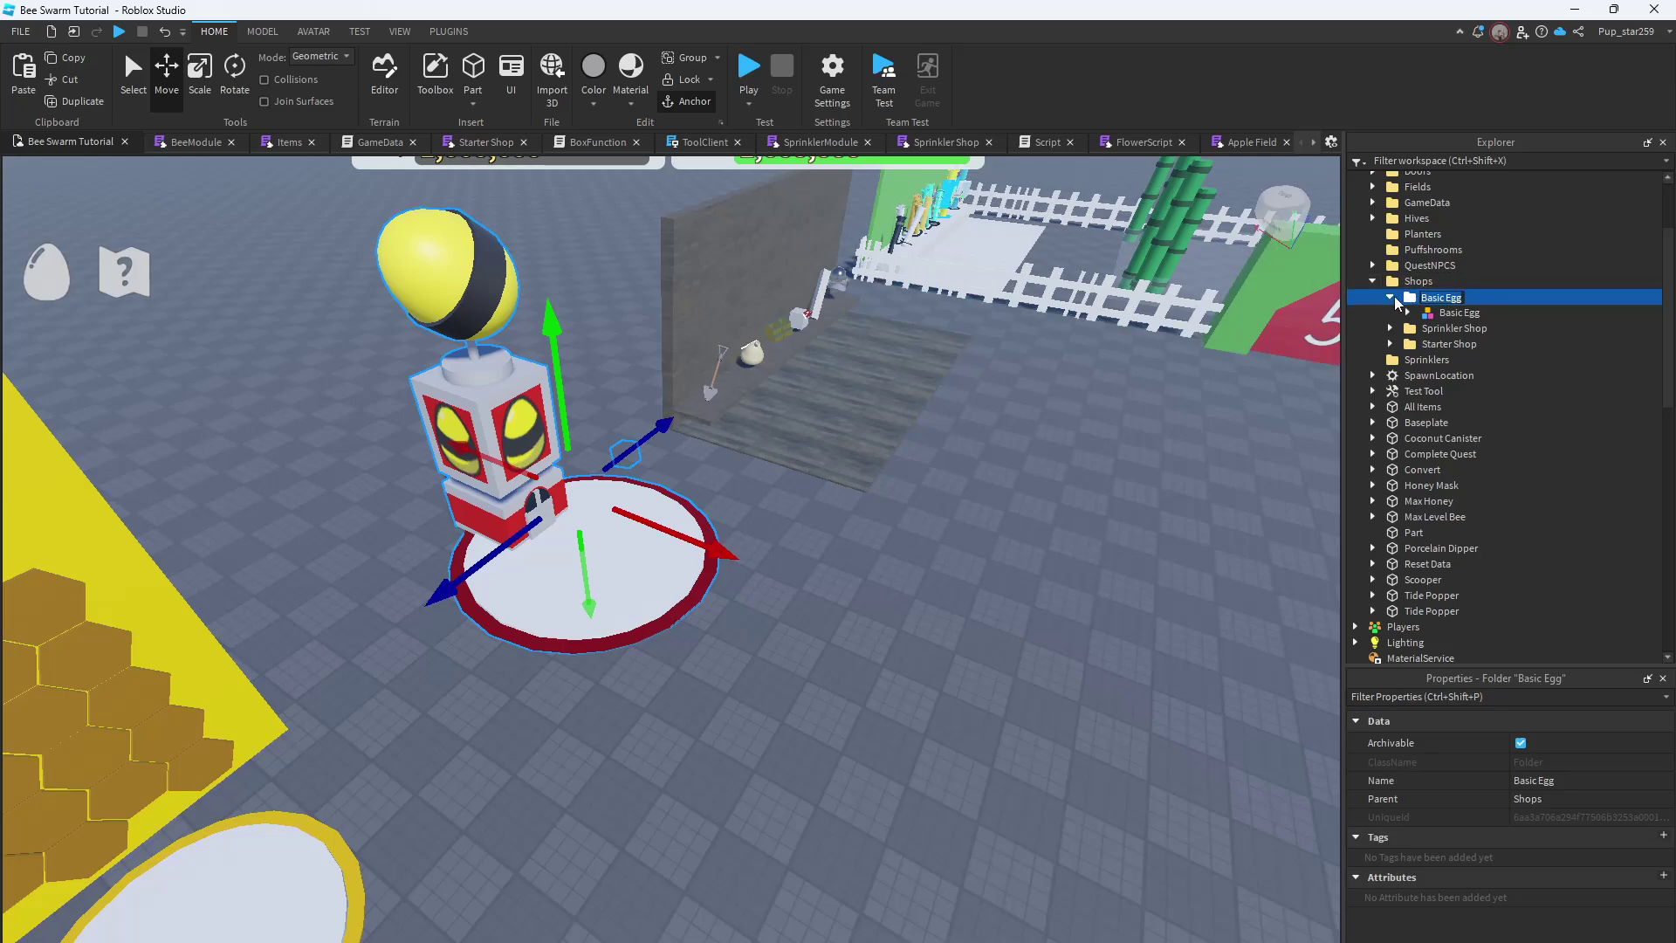
pyautogui.click(1390, 297)
pyautogui.scroll(2, 1396, 303)
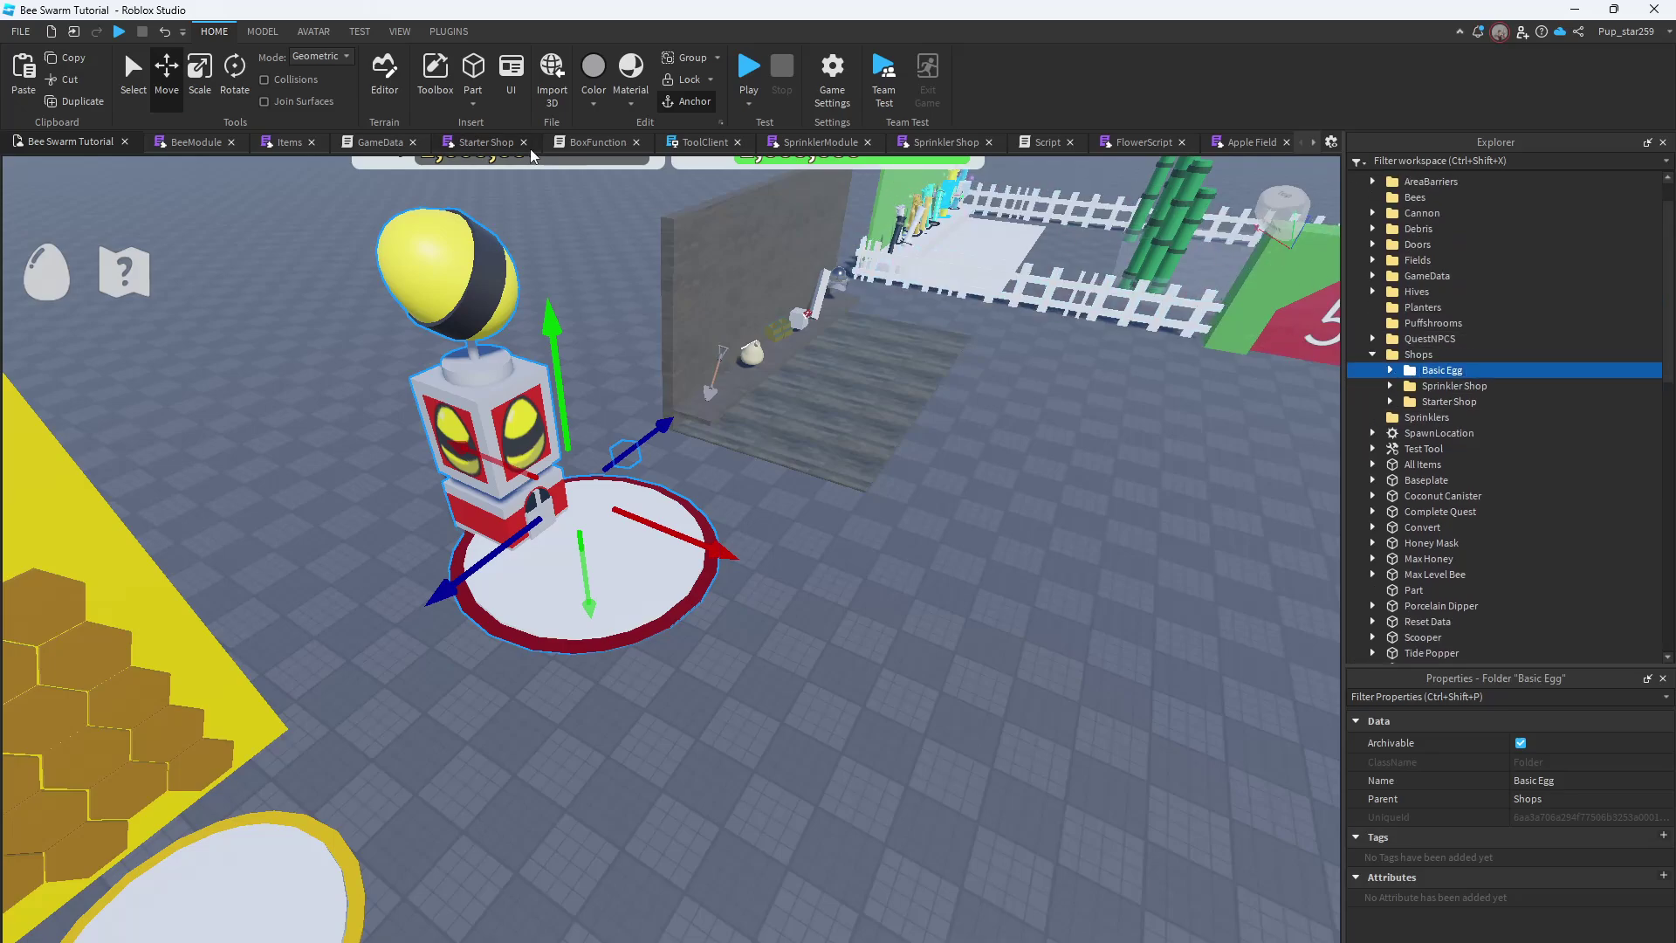
# Duplicate the Basic Egg folder, slide the copy about 30 studs and rotate it 45°
pyautogui.click(83, 102)
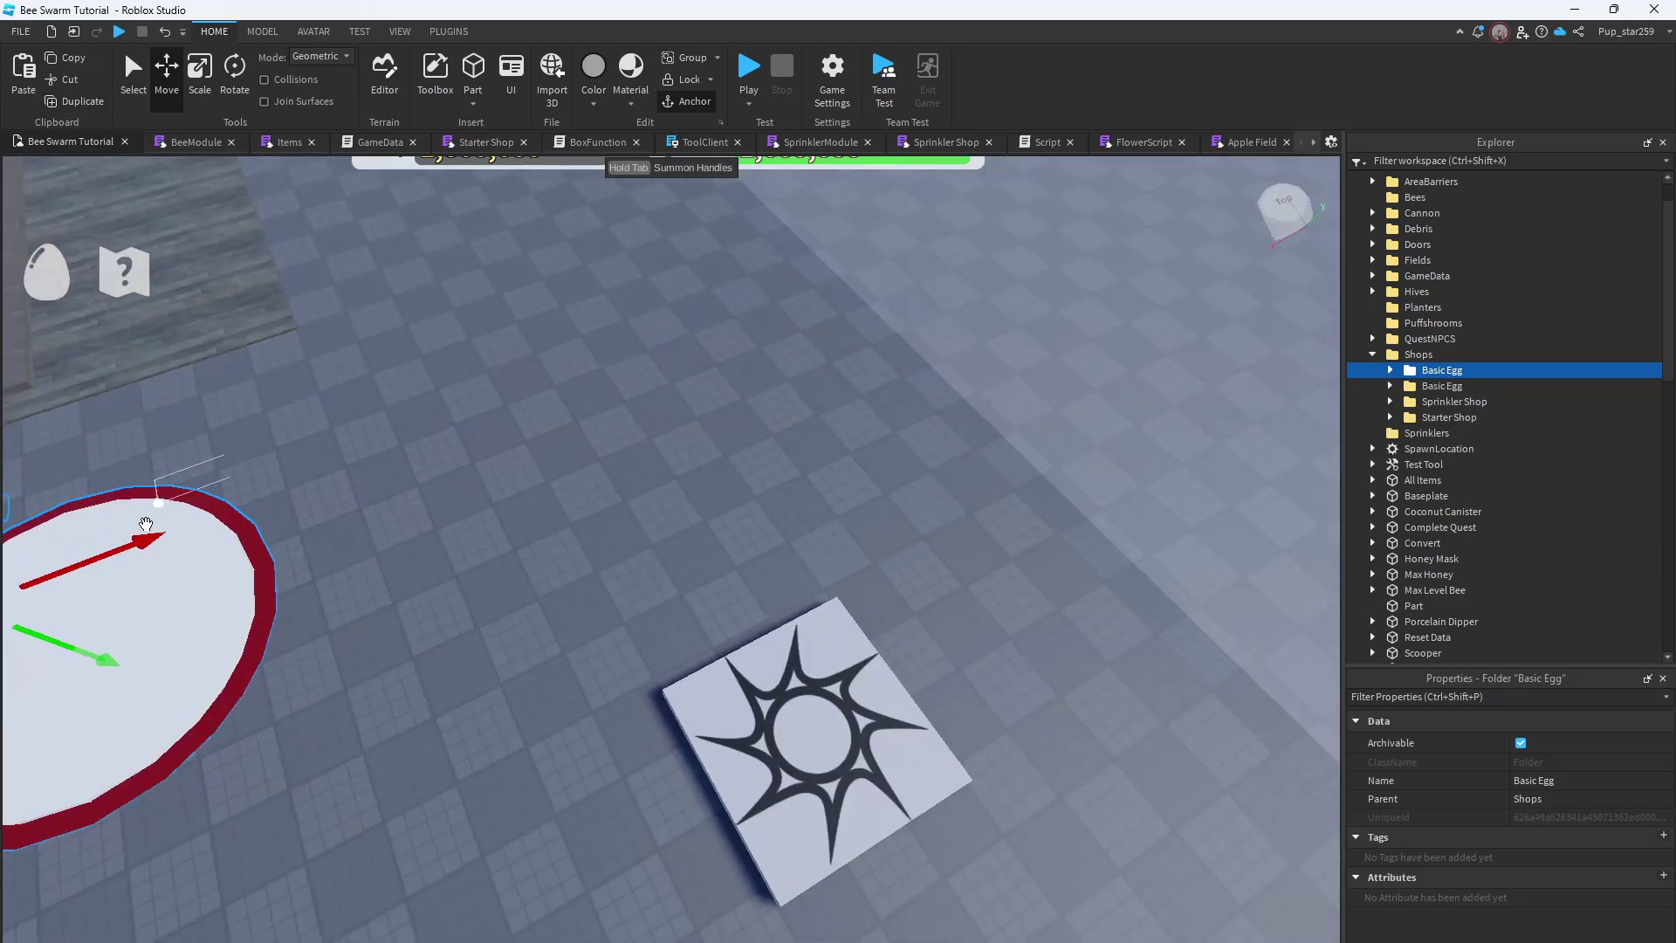
pyautogui.moveTo(146, 523); pyautogui.dragTo(269, 111)
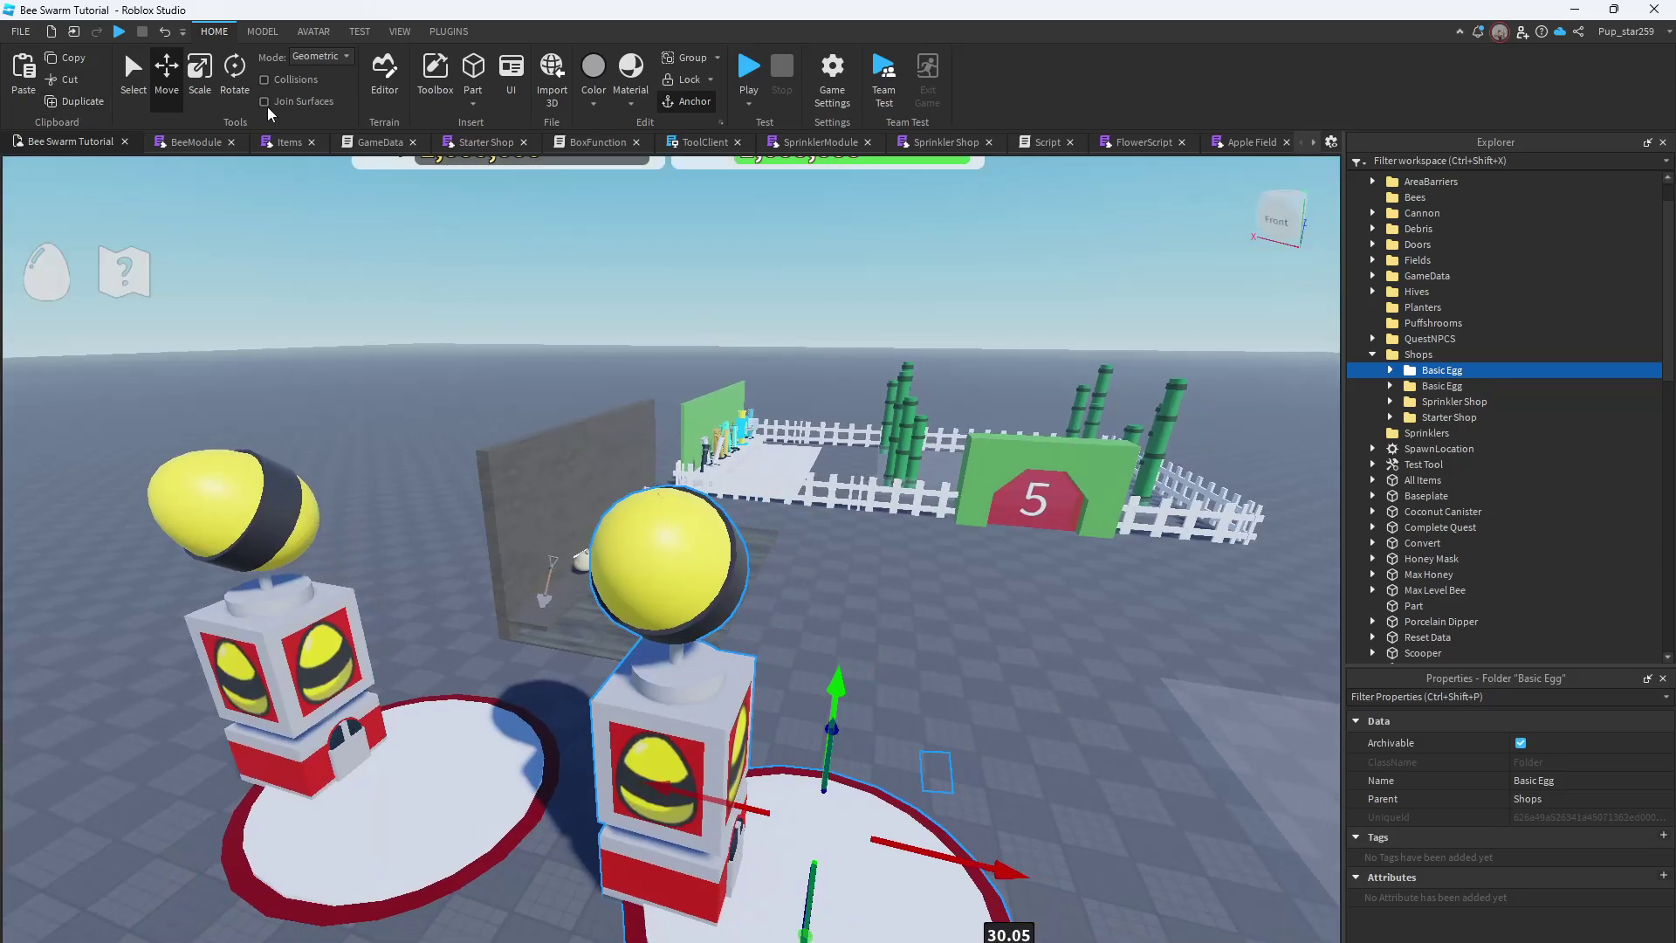
pyautogui.click(234, 70)
pyautogui.moveTo(714, 833); pyautogui.dragTo(589, 844)
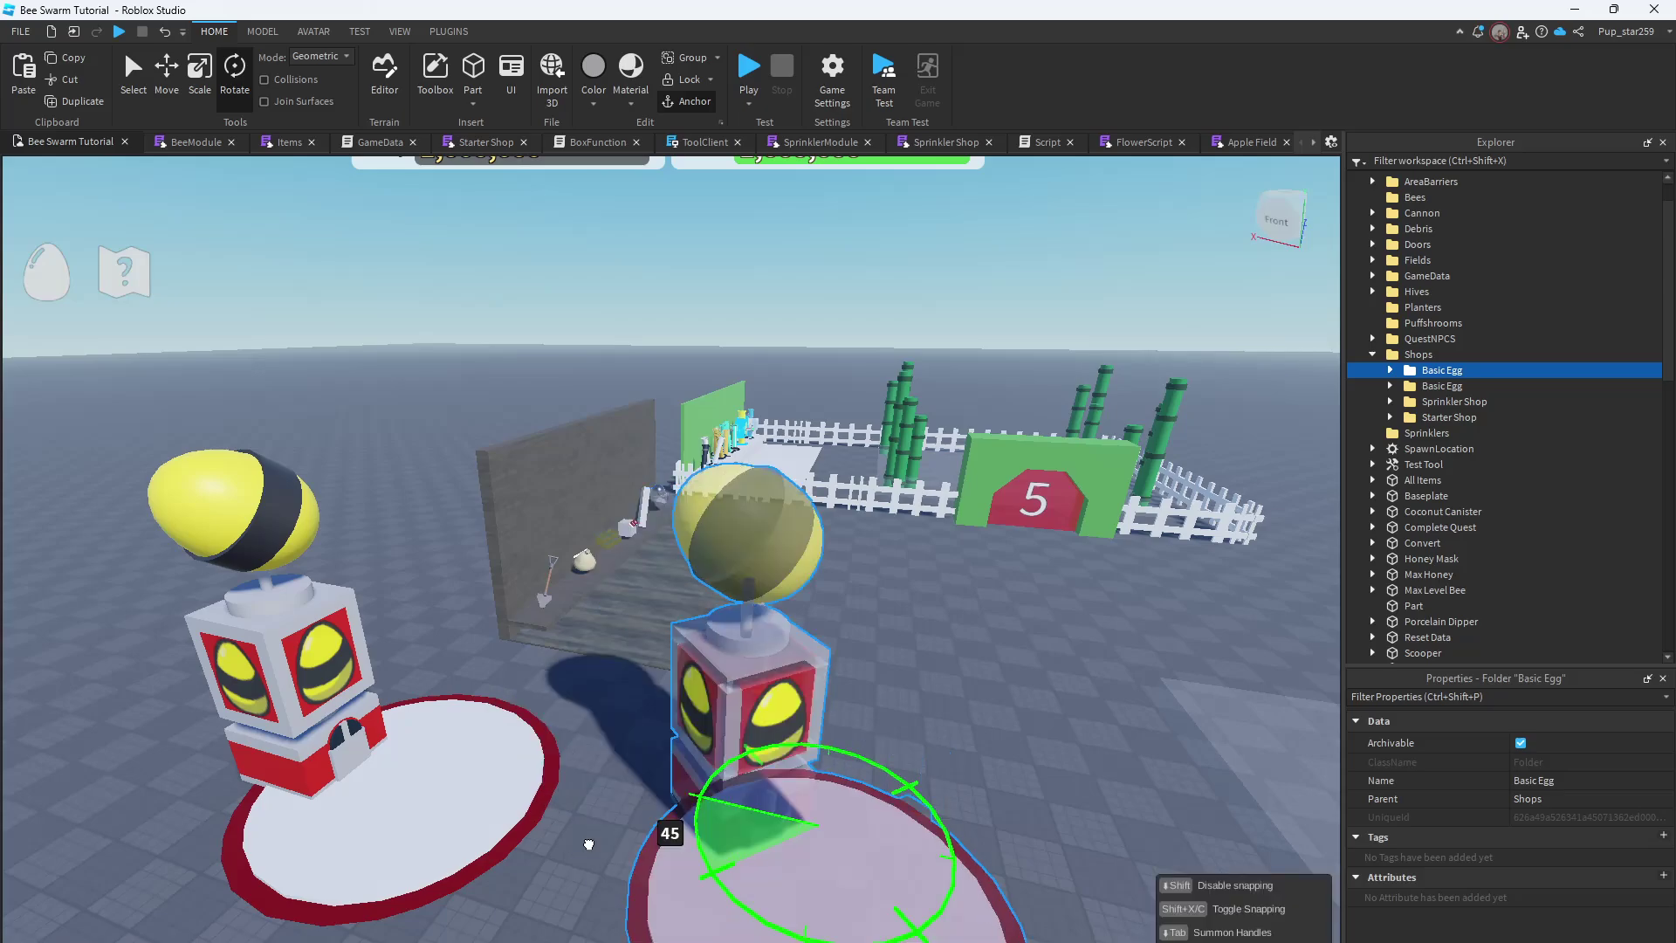
pyautogui.moveTo(589, 844); pyautogui.dragTo(307, 151, button='right')
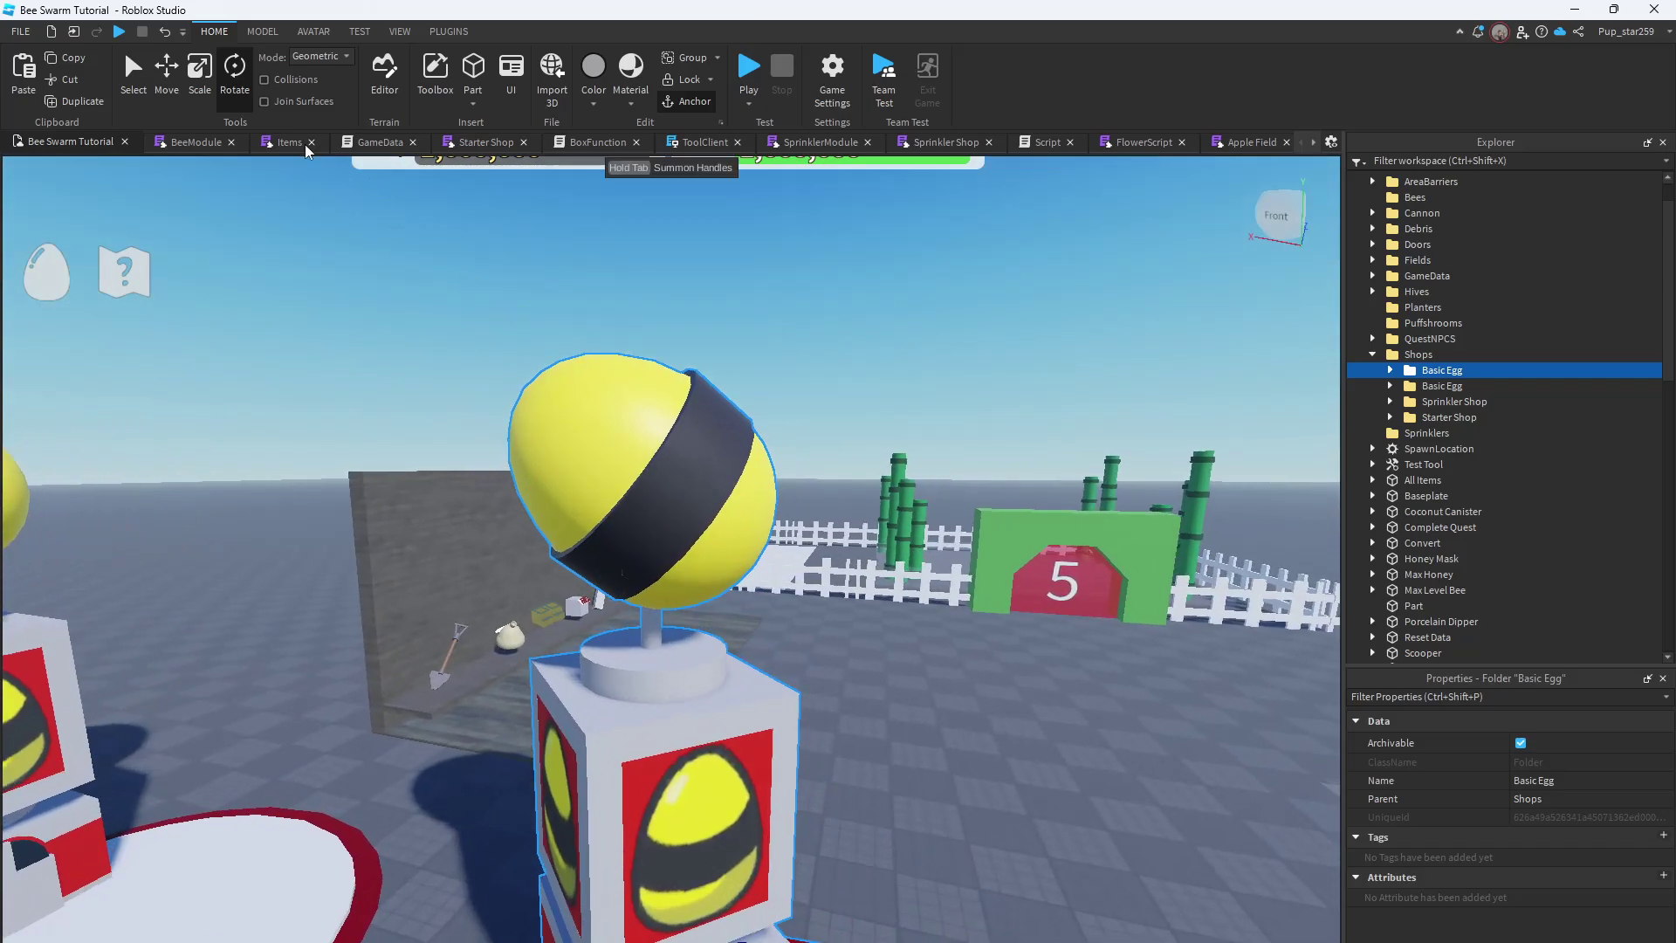
pyautogui.click(301, 144)
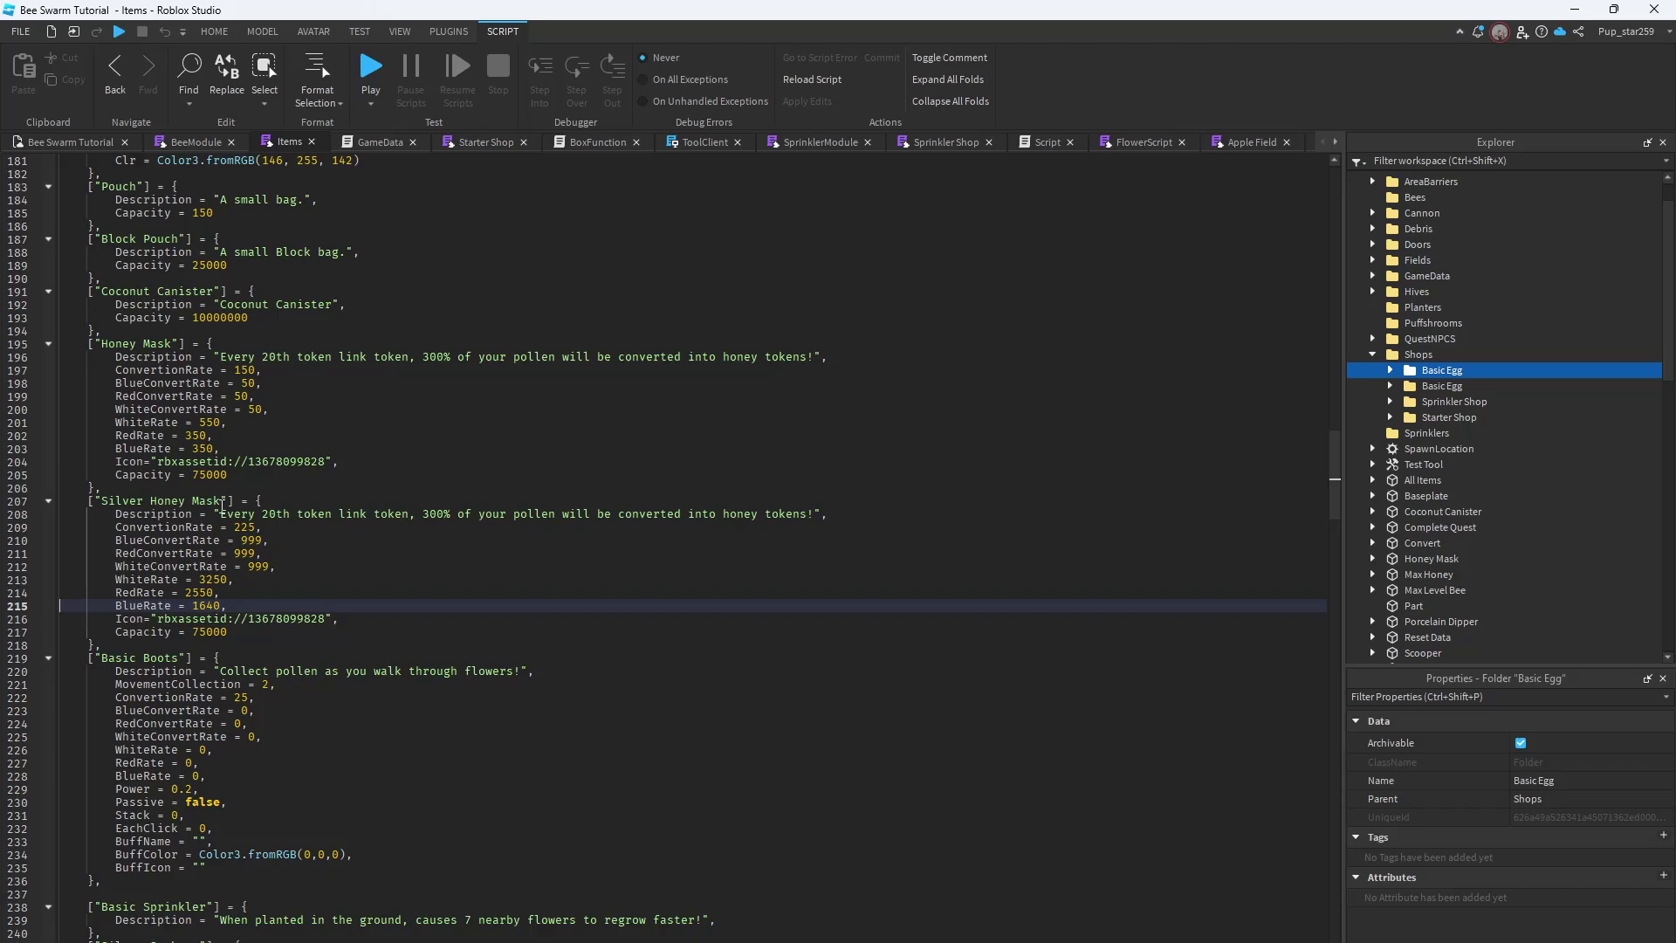
pyautogui.scroll(15, 189, 534)
pyautogui.scroll(20, 206, 587)
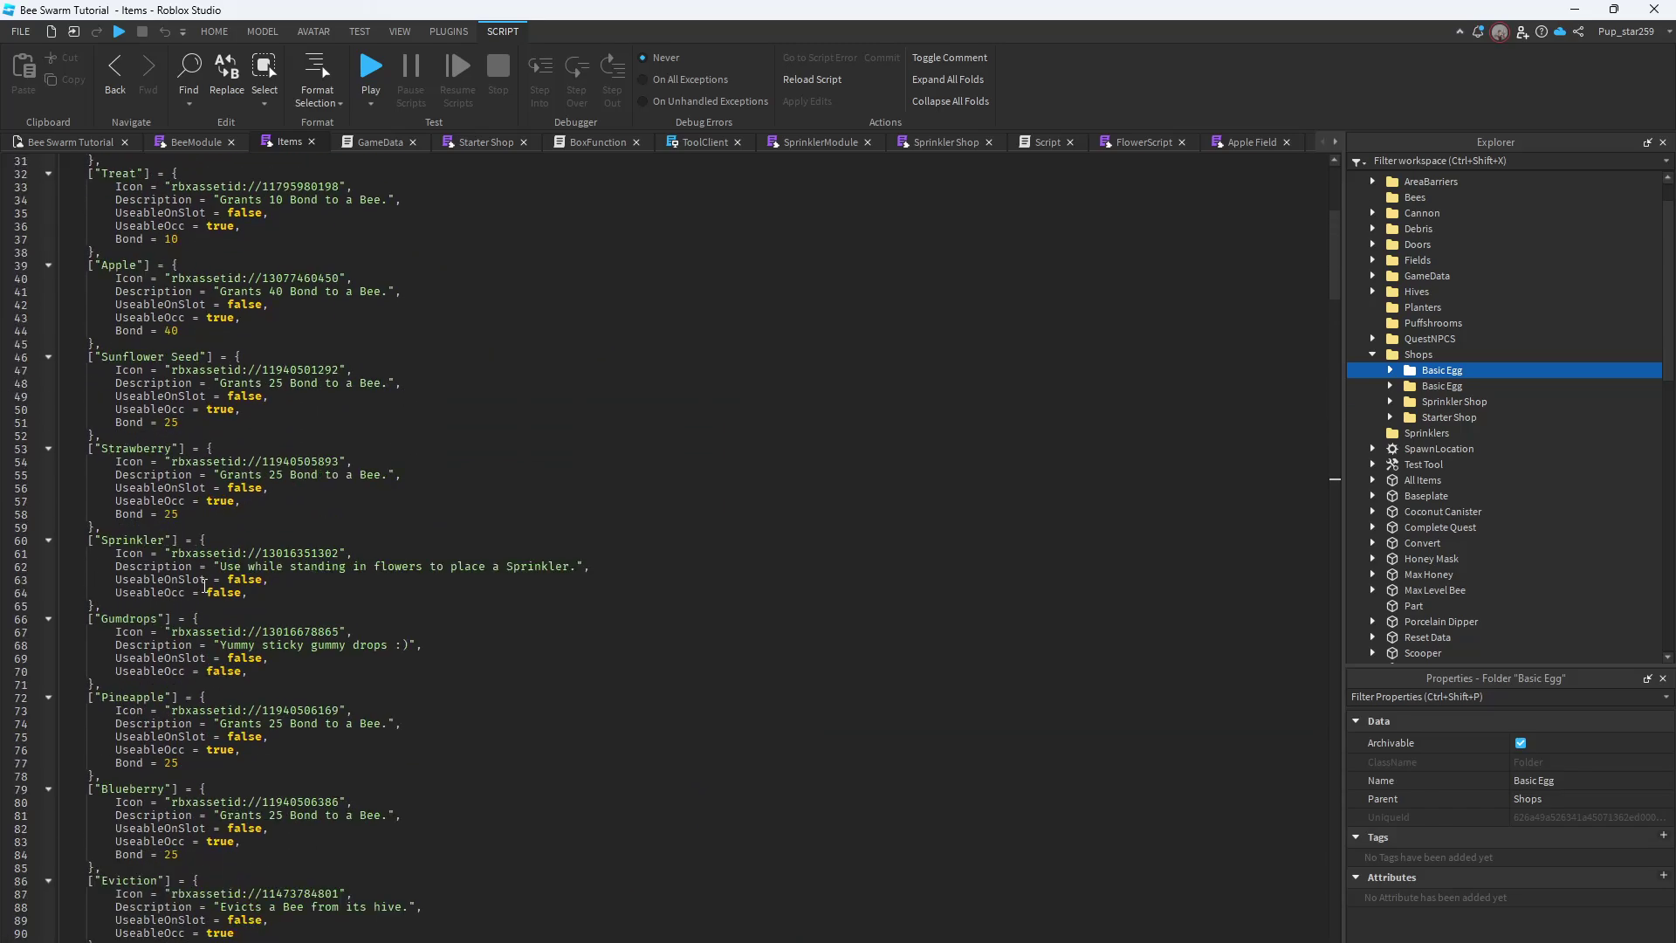
pyautogui.scroll(5, 205, 587)
pyautogui.scroll(4, 197, 532)
pyautogui.scroll(1, 189, 481)
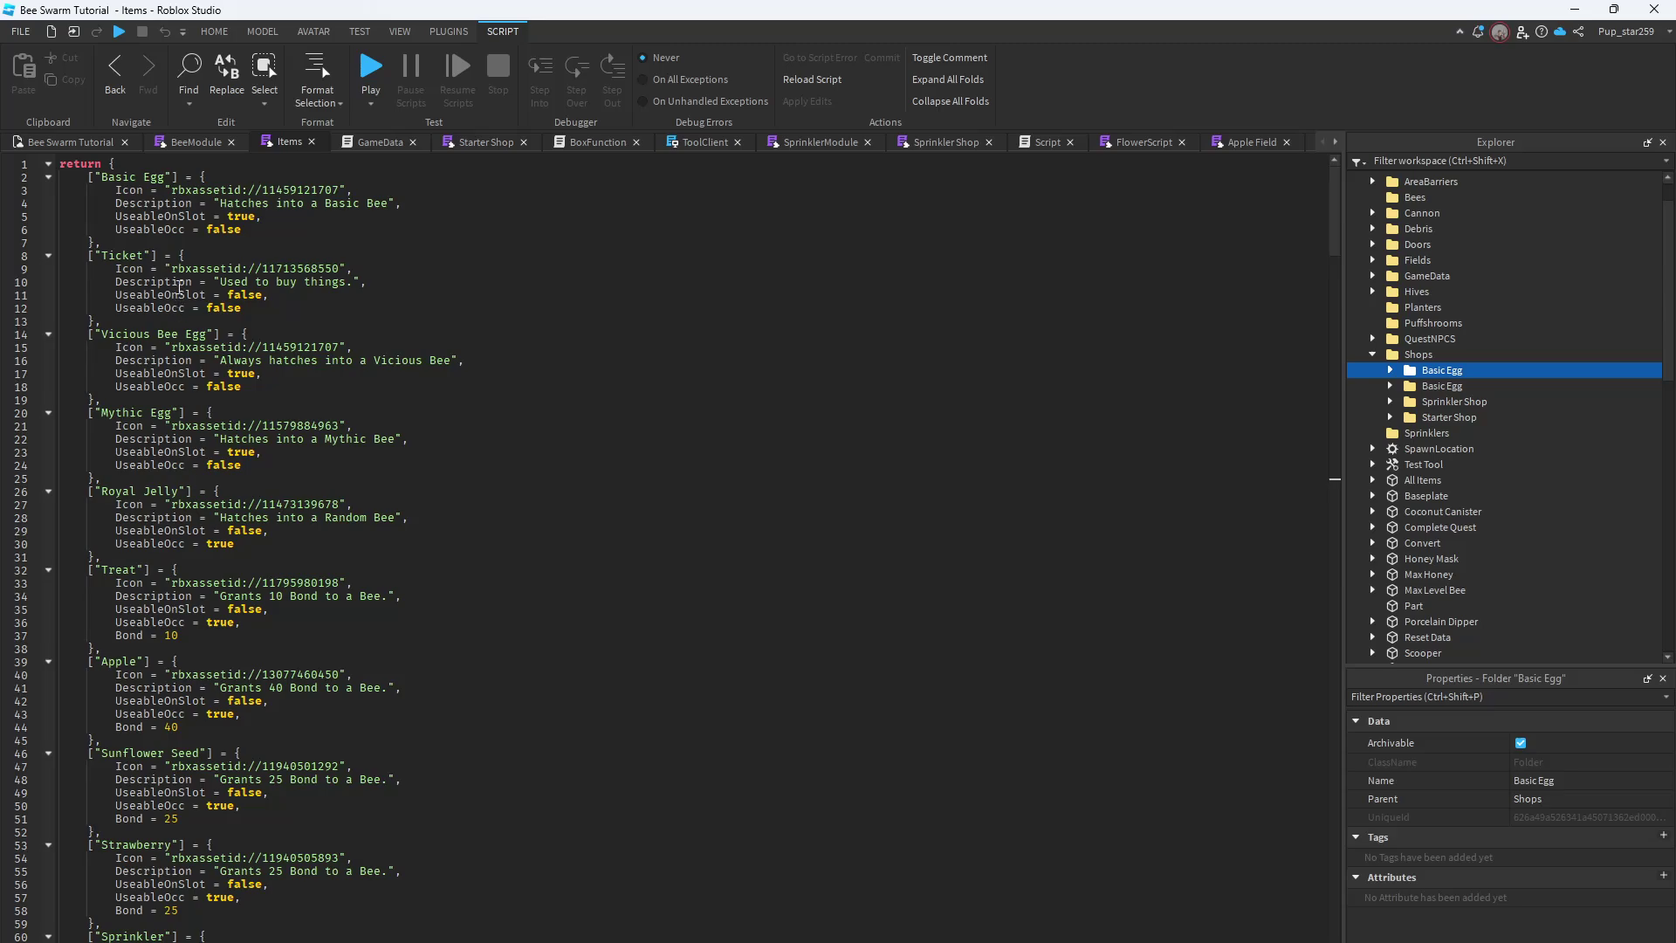
pyautogui.click(239, 269)
pyautogui.doubleClick(279, 268)
pyautogui.hotkey('ctrl', 'c')
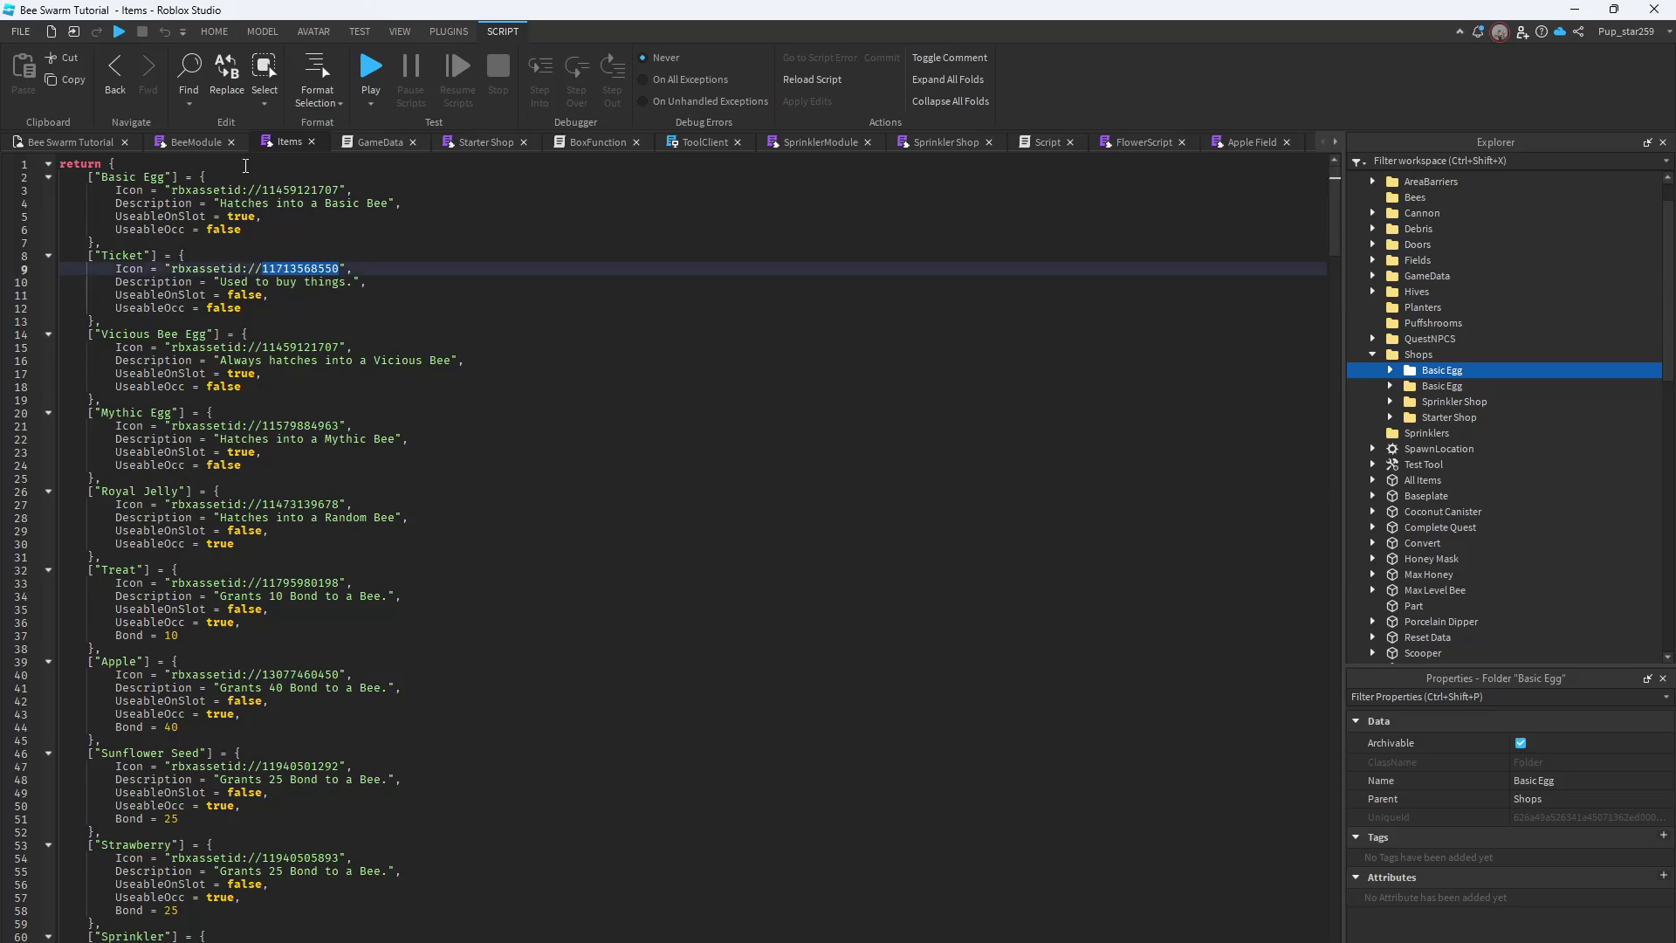
pyautogui.click(52, 141)
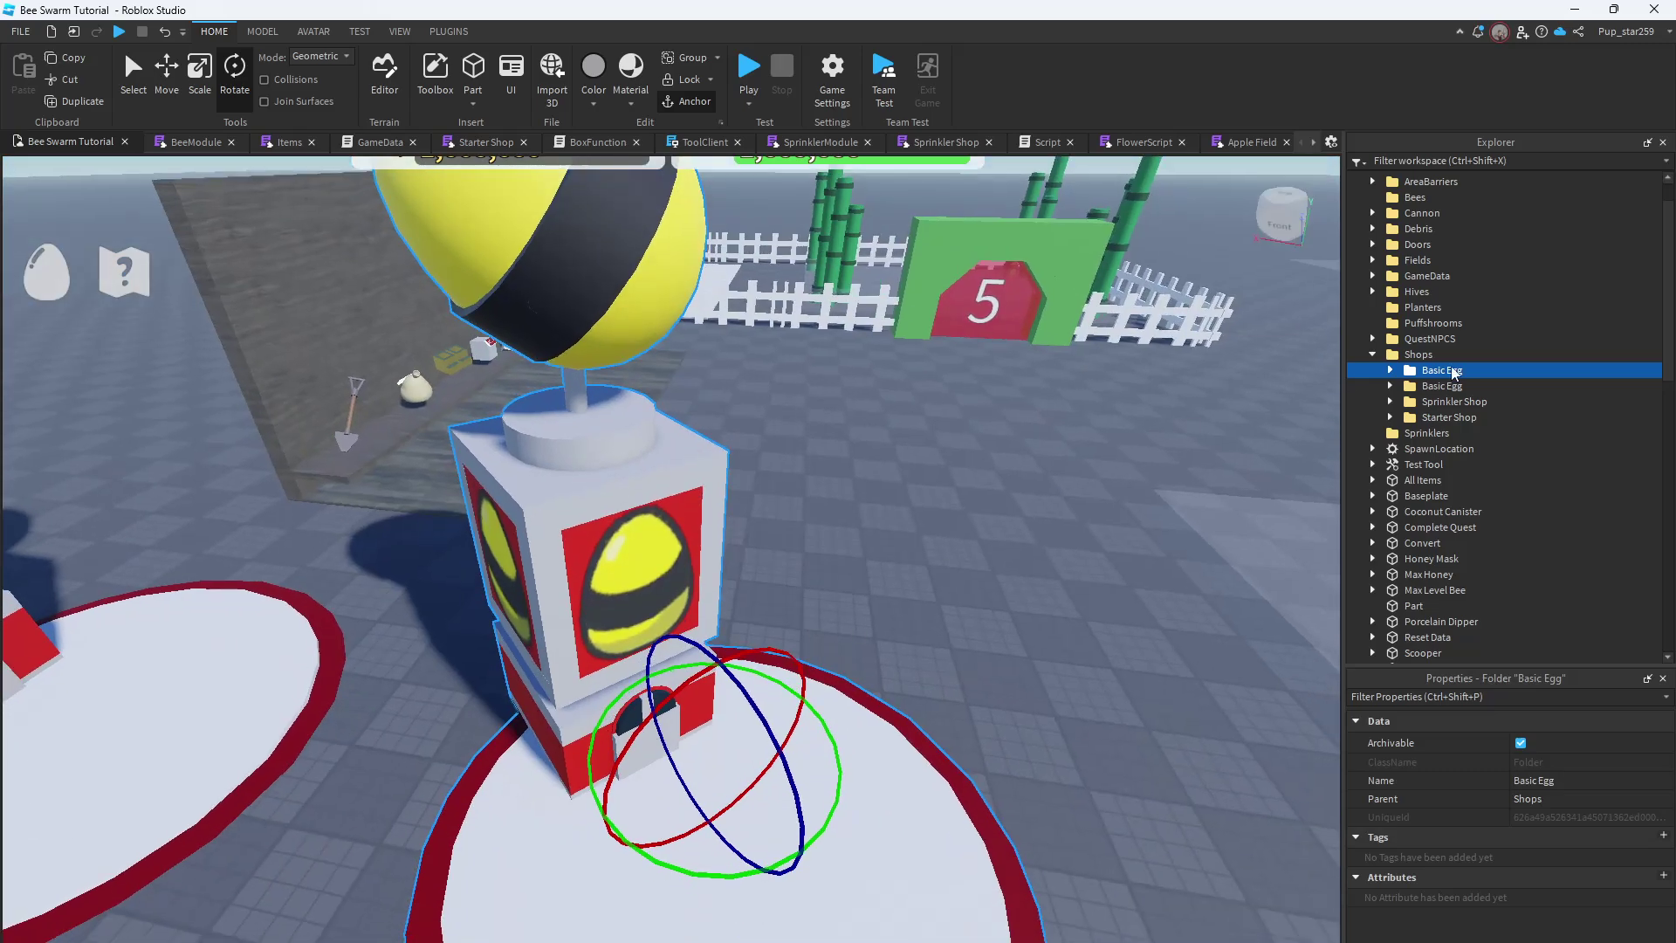
pyautogui.click(1389, 372)
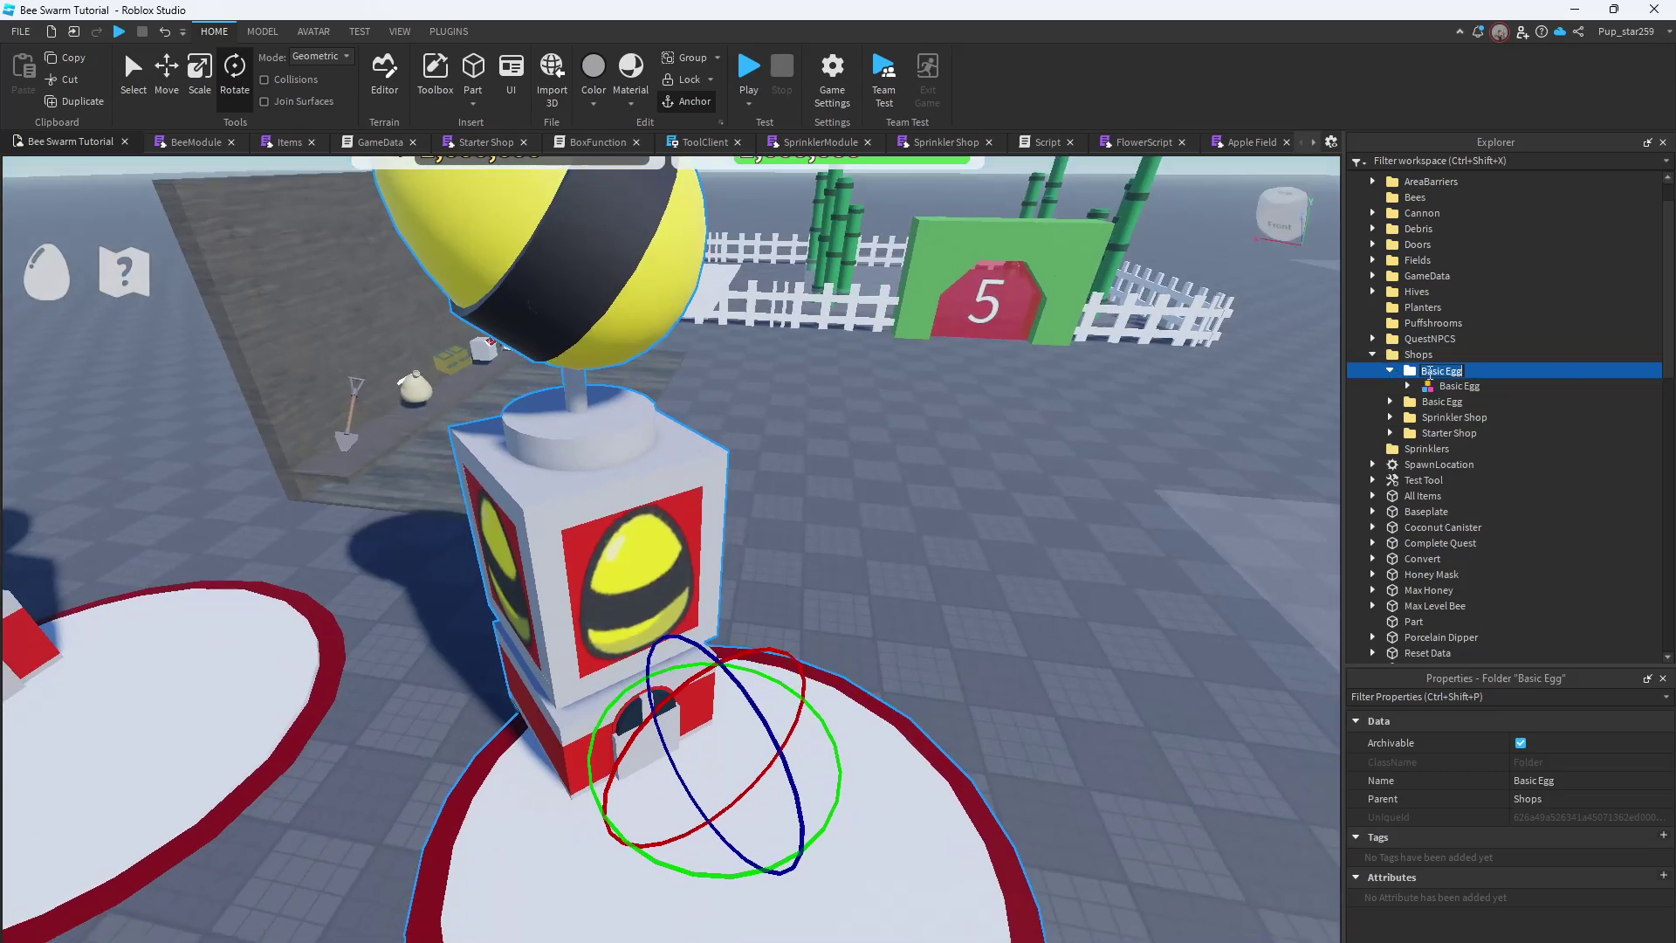
pyautogui.click(1536, 779)
pyautogui.hotkey('ctrl', 'v')
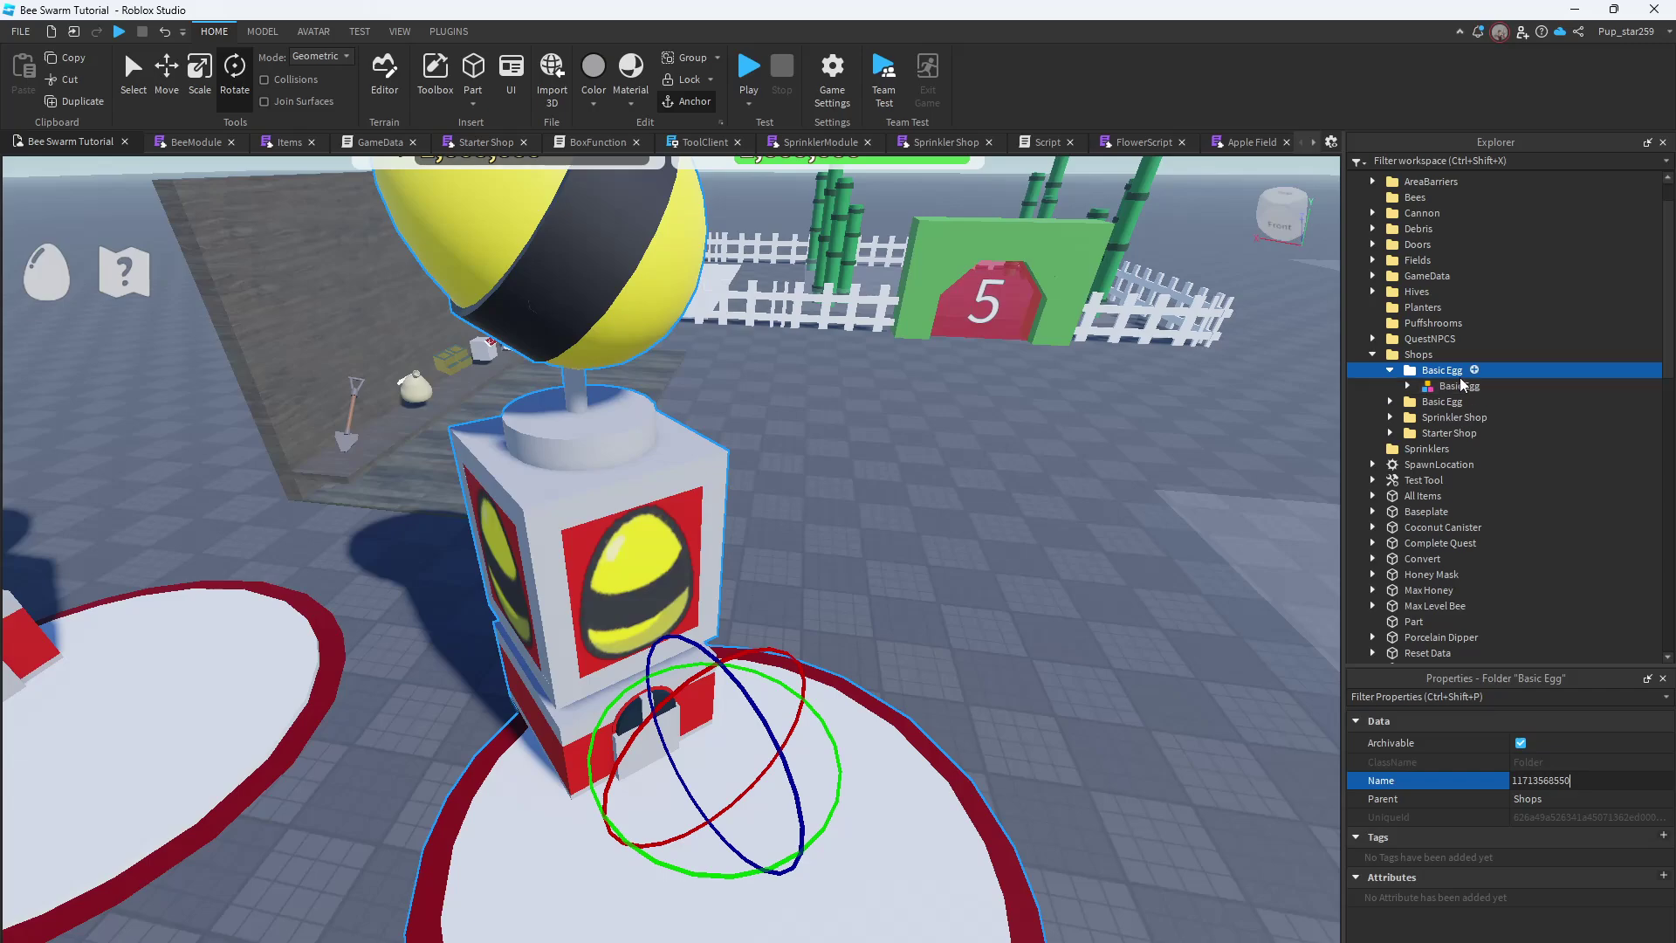
pyautogui.click(1449, 371)
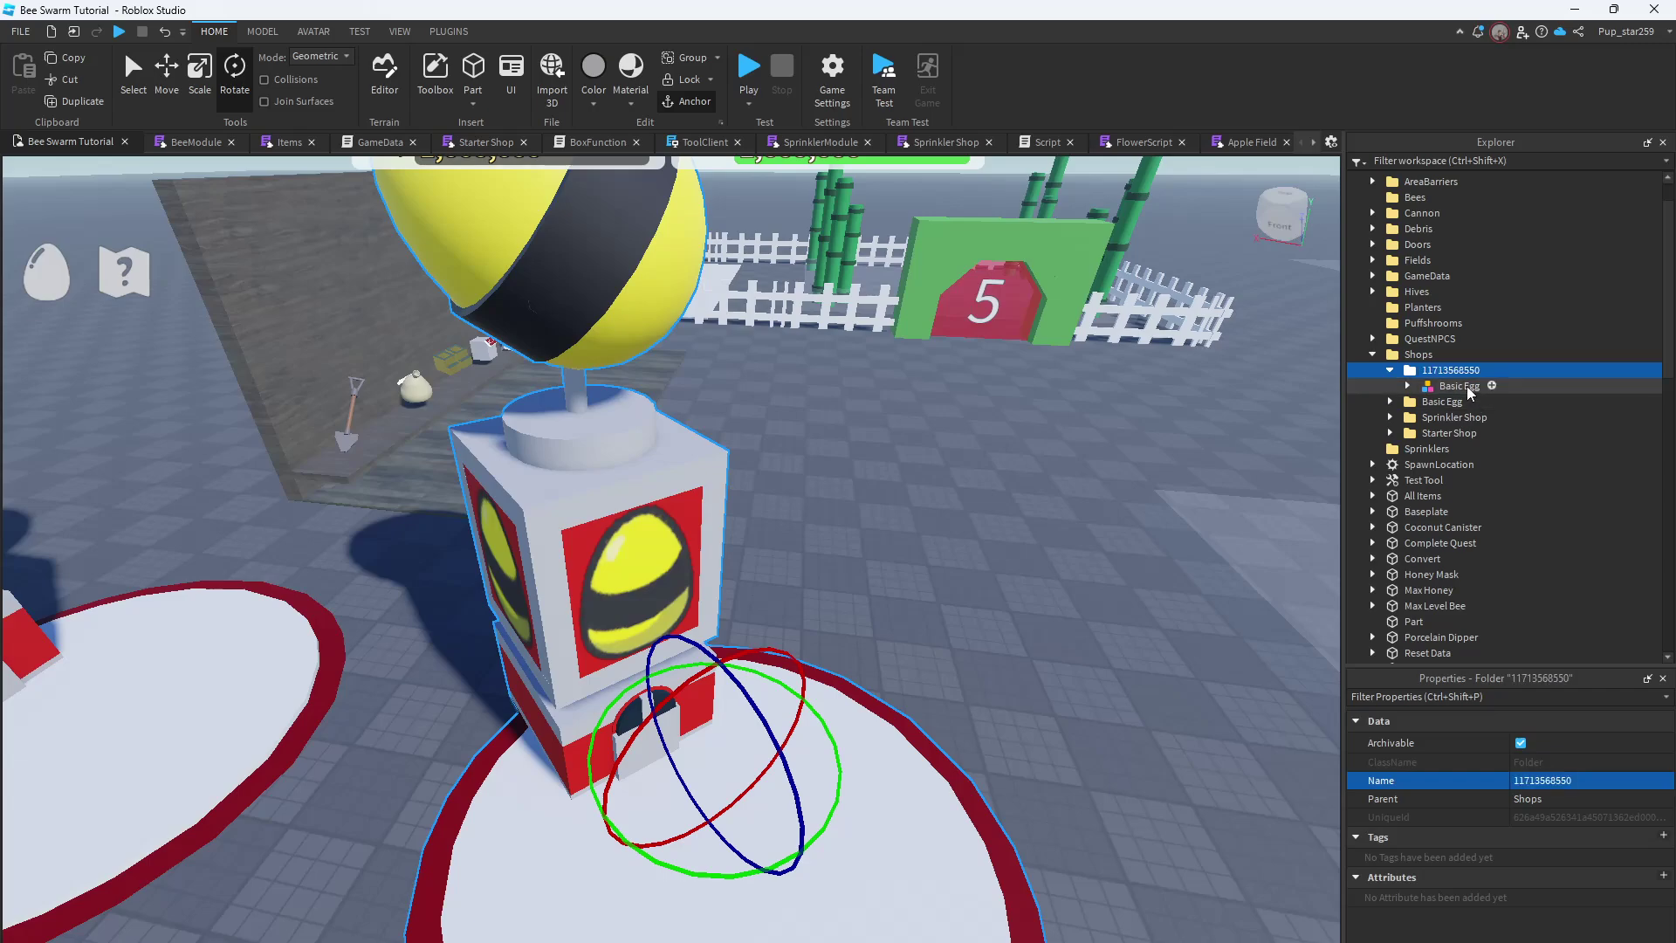
pyautogui.click(1407, 386)
pyautogui.click(1426, 402)
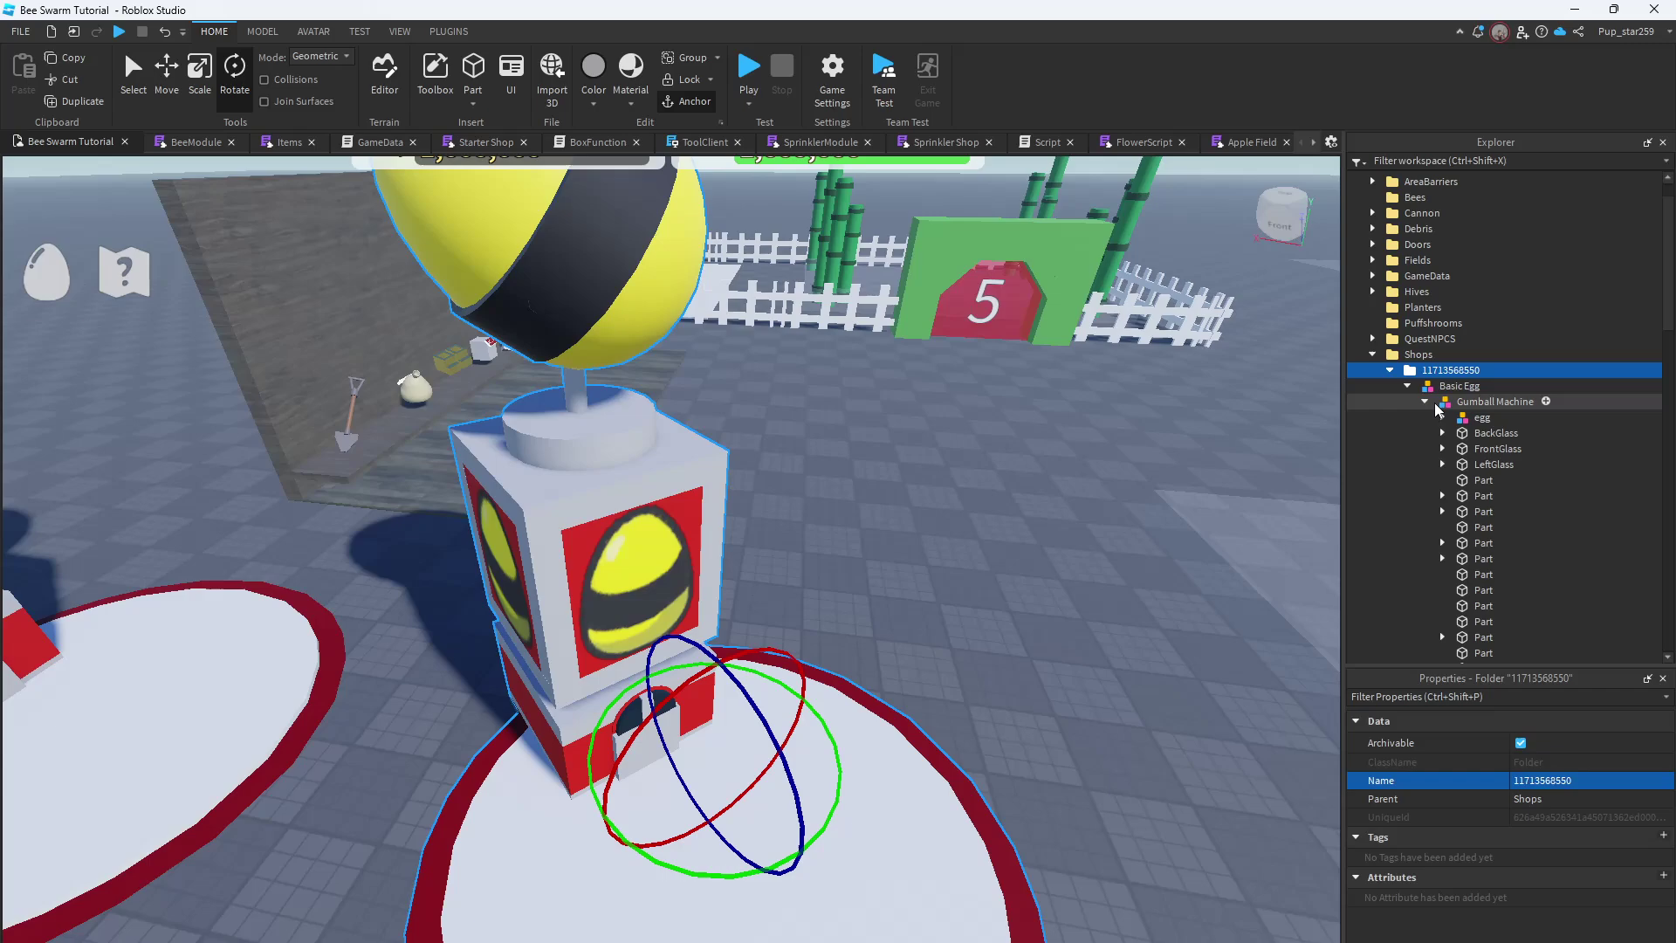
pyautogui.click(1442, 418)
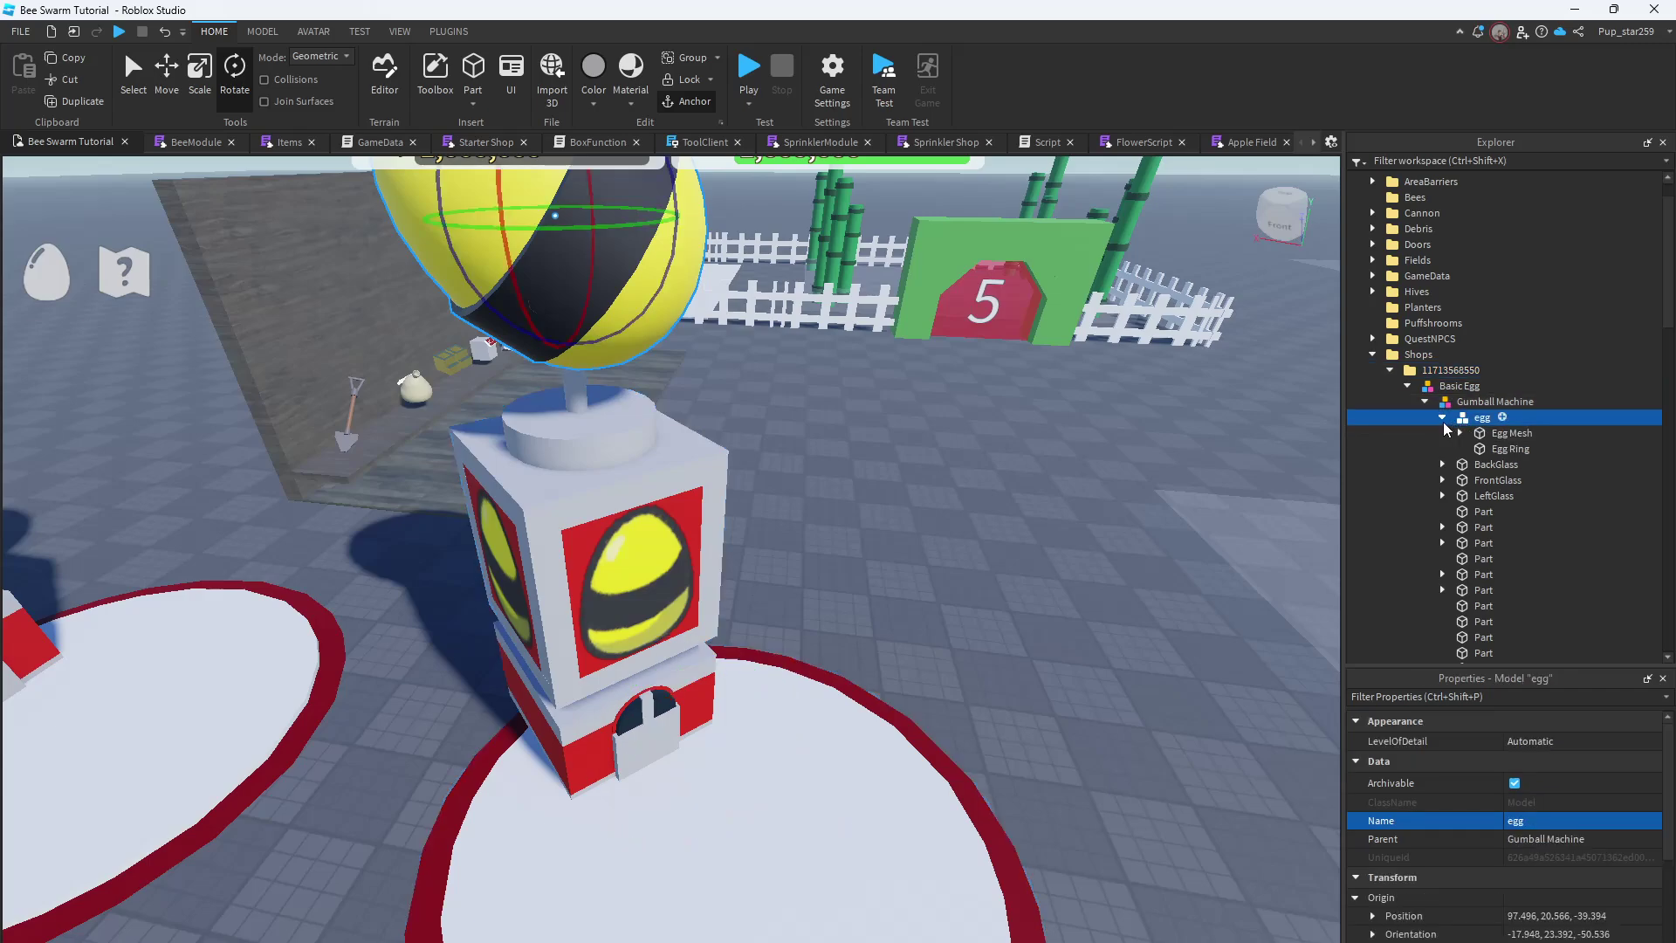
pyautogui.click(1442, 417)
pyautogui.click(1436, 450)
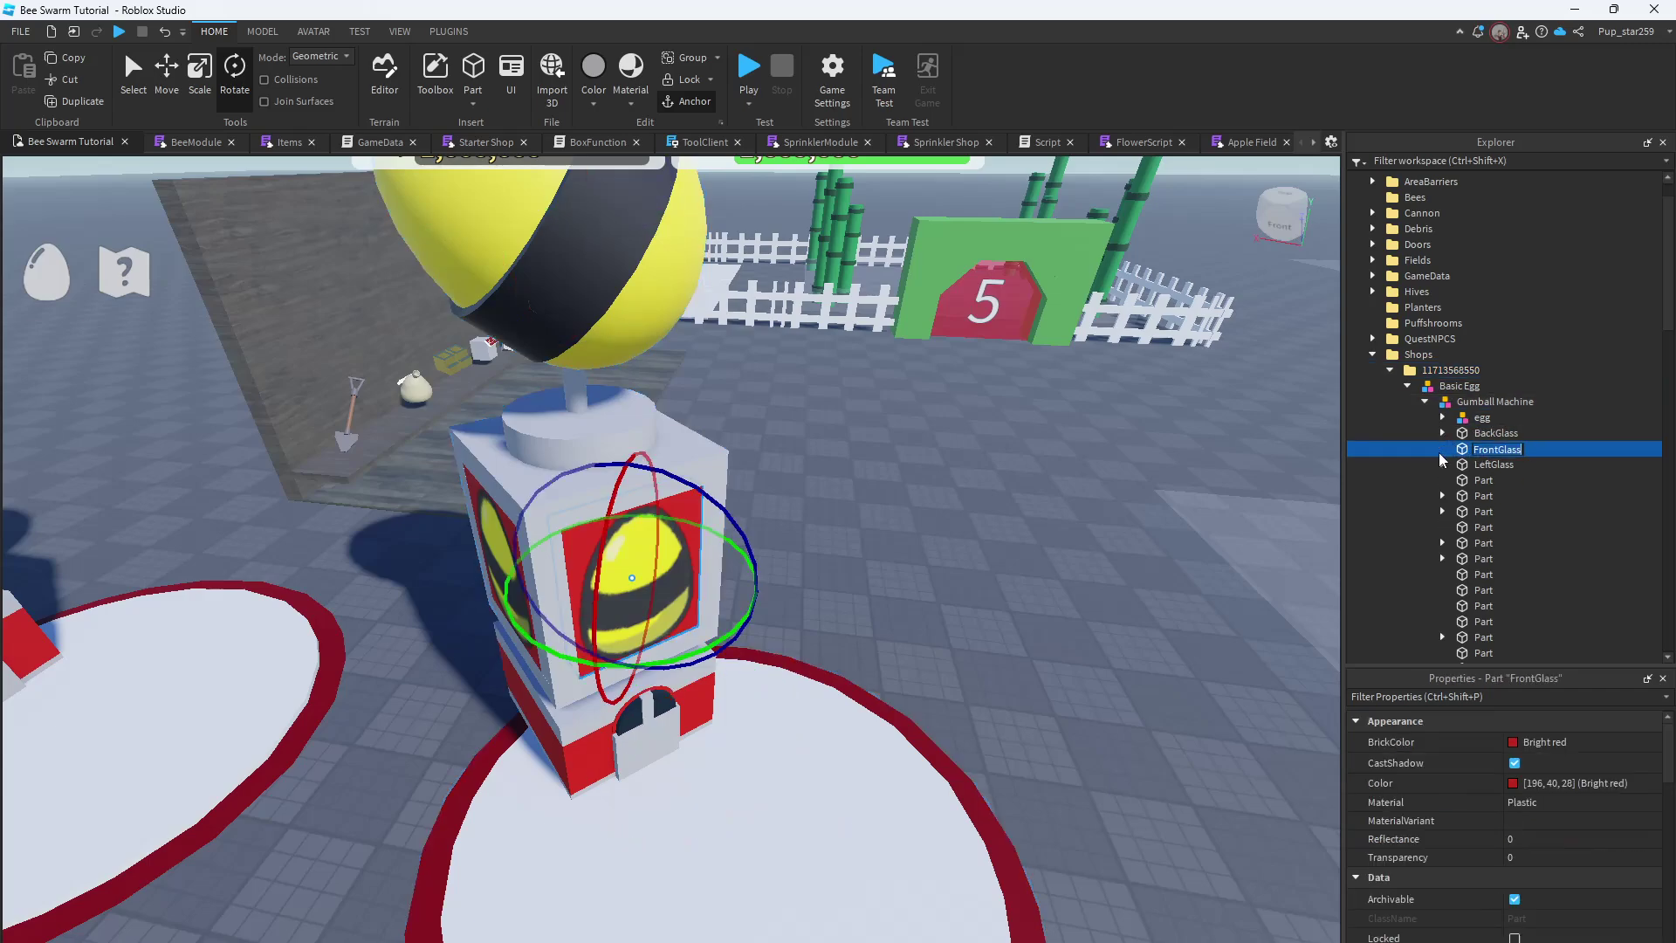
pyautogui.click(1442, 449)
pyautogui.click(1502, 464)
pyautogui.click(1563, 761)
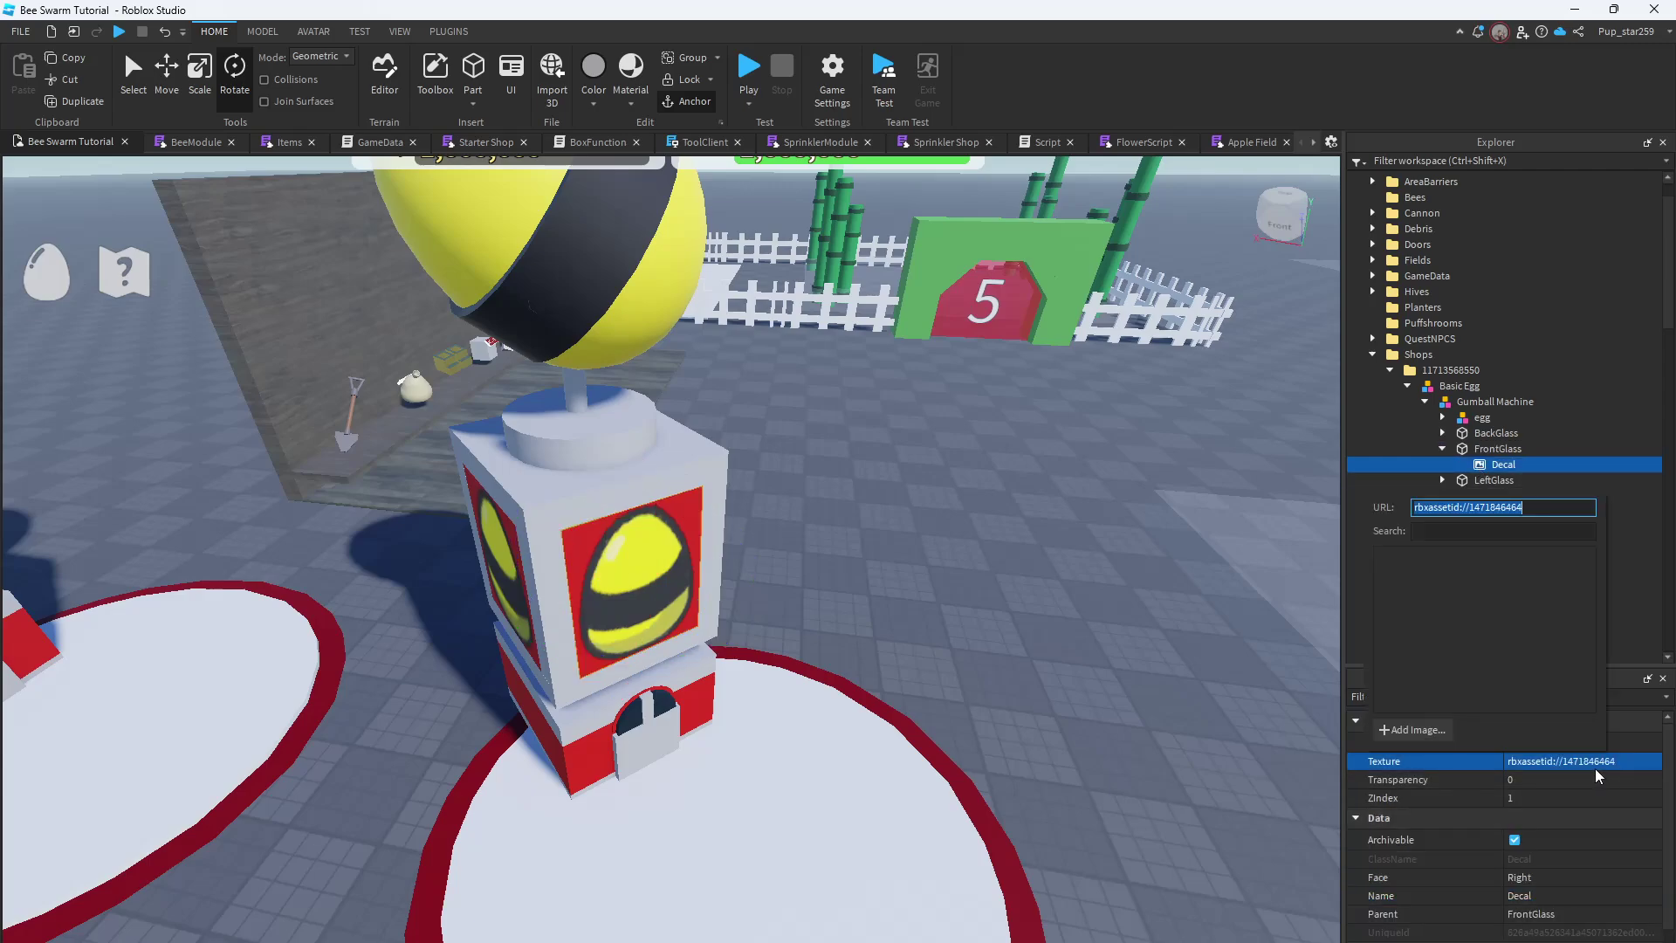
pyautogui.hotkey('ctrl', 'v')
pyautogui.press('Return')
pyautogui.moveTo(786, 519)
pyautogui.mouseDown(button='right')
pyautogui.moveTo(955, 519)
pyautogui.moveTo(1187, 559)
pyautogui.mouseUp(button='right')
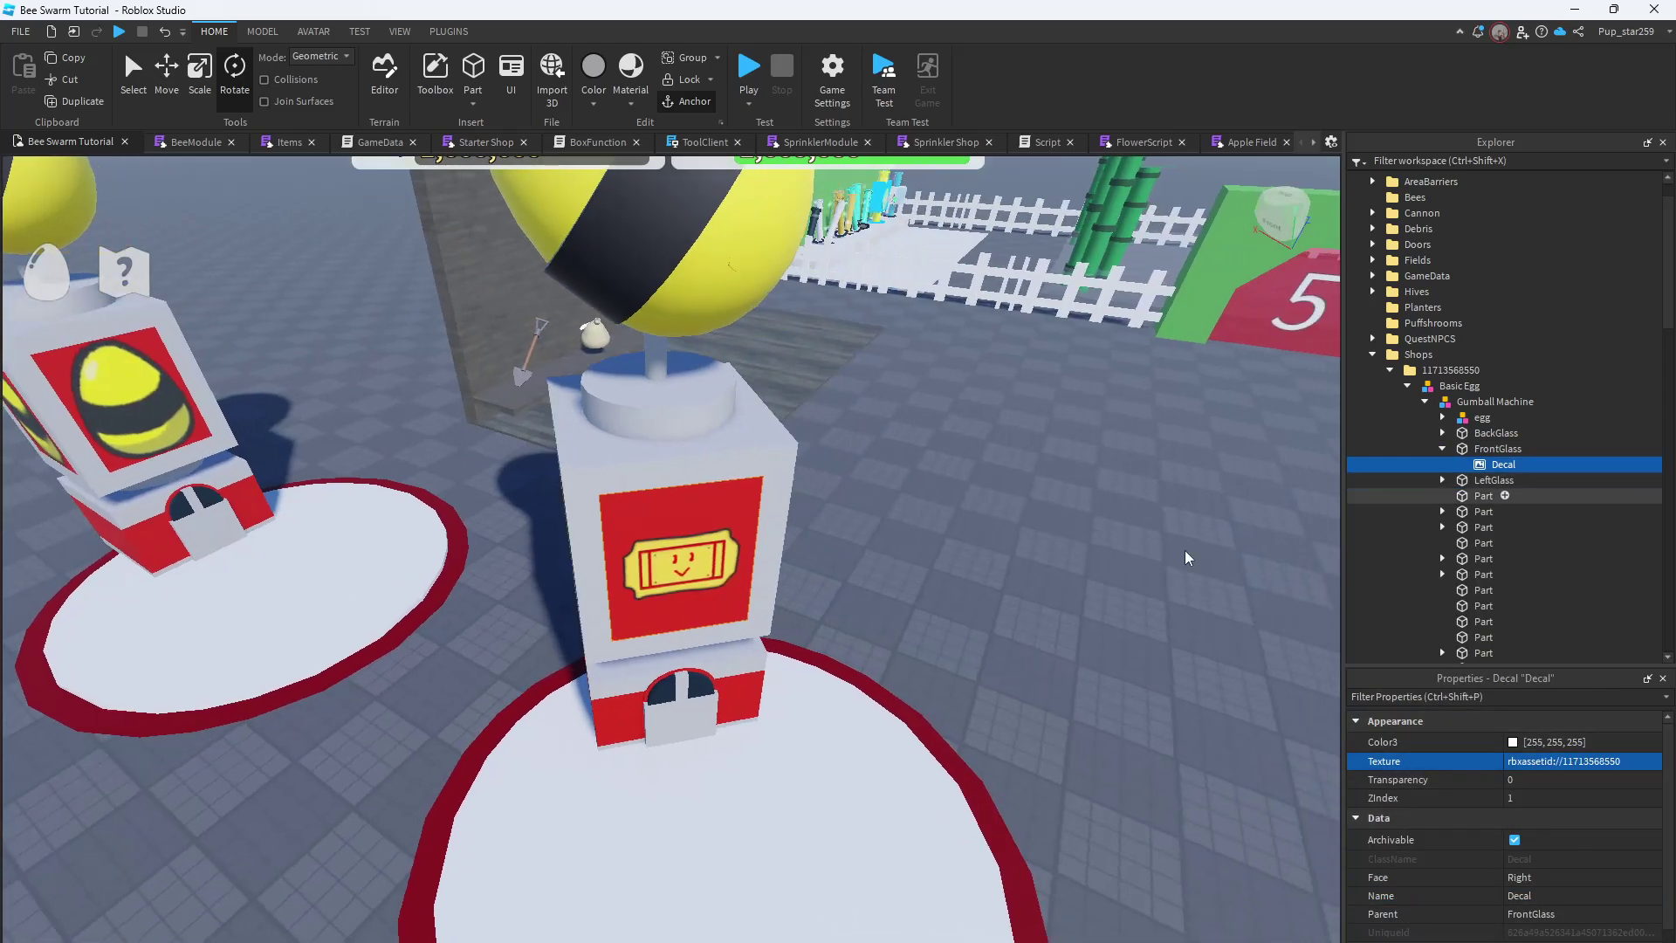
pyautogui.click(285, 141)
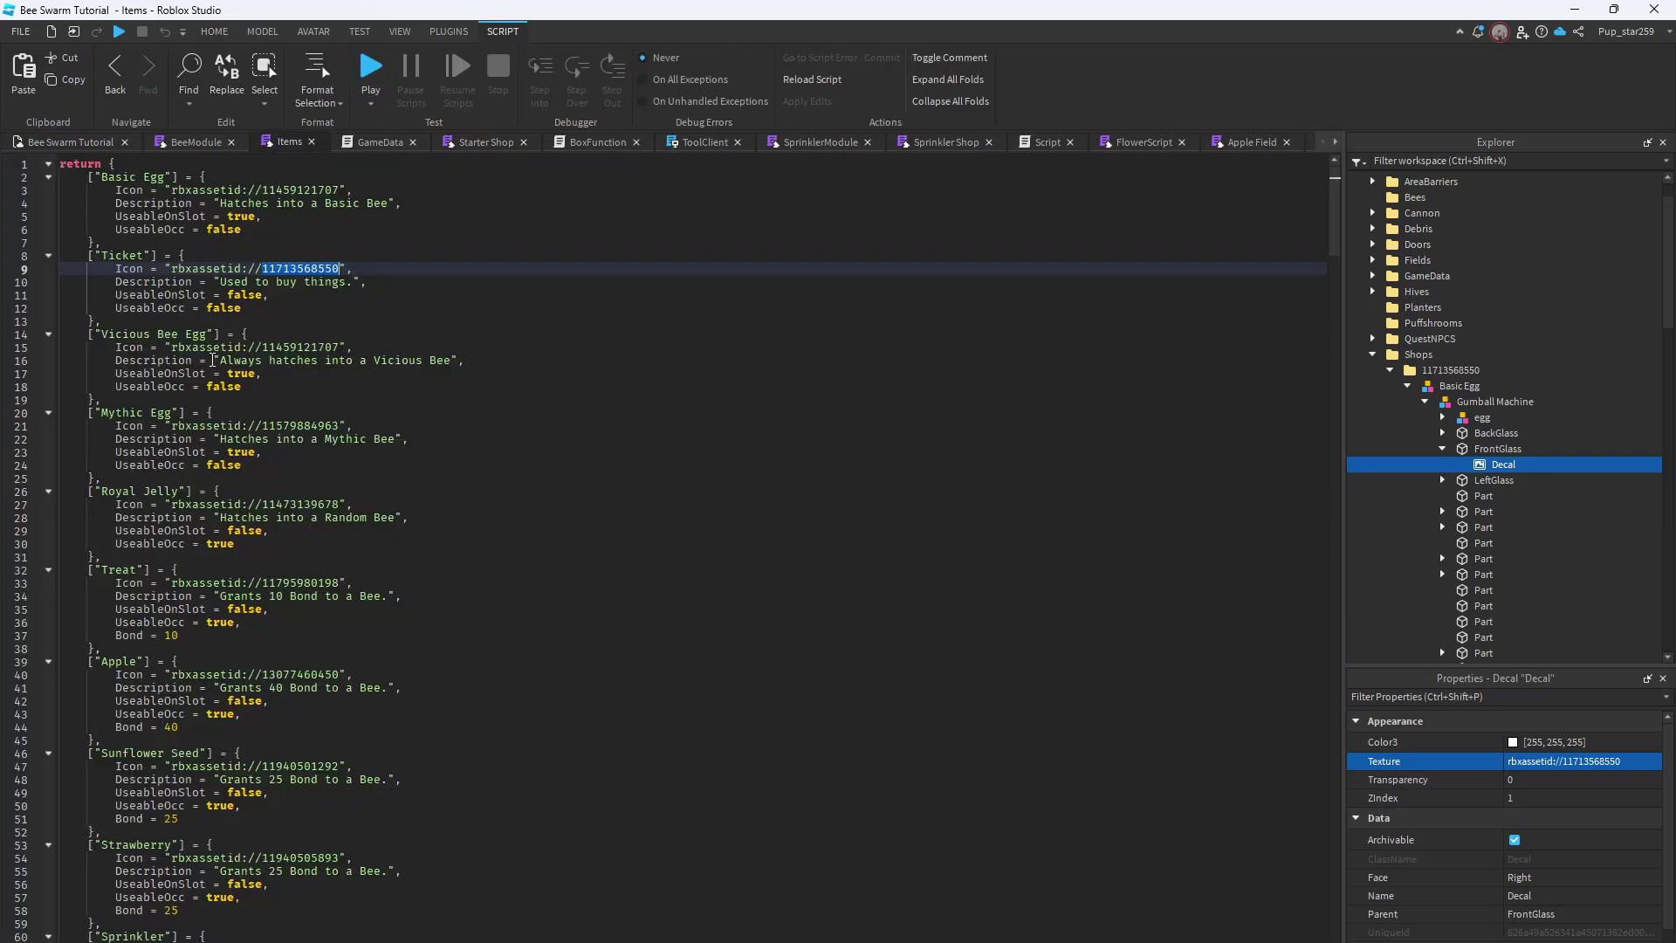
pyautogui.click(155, 569)
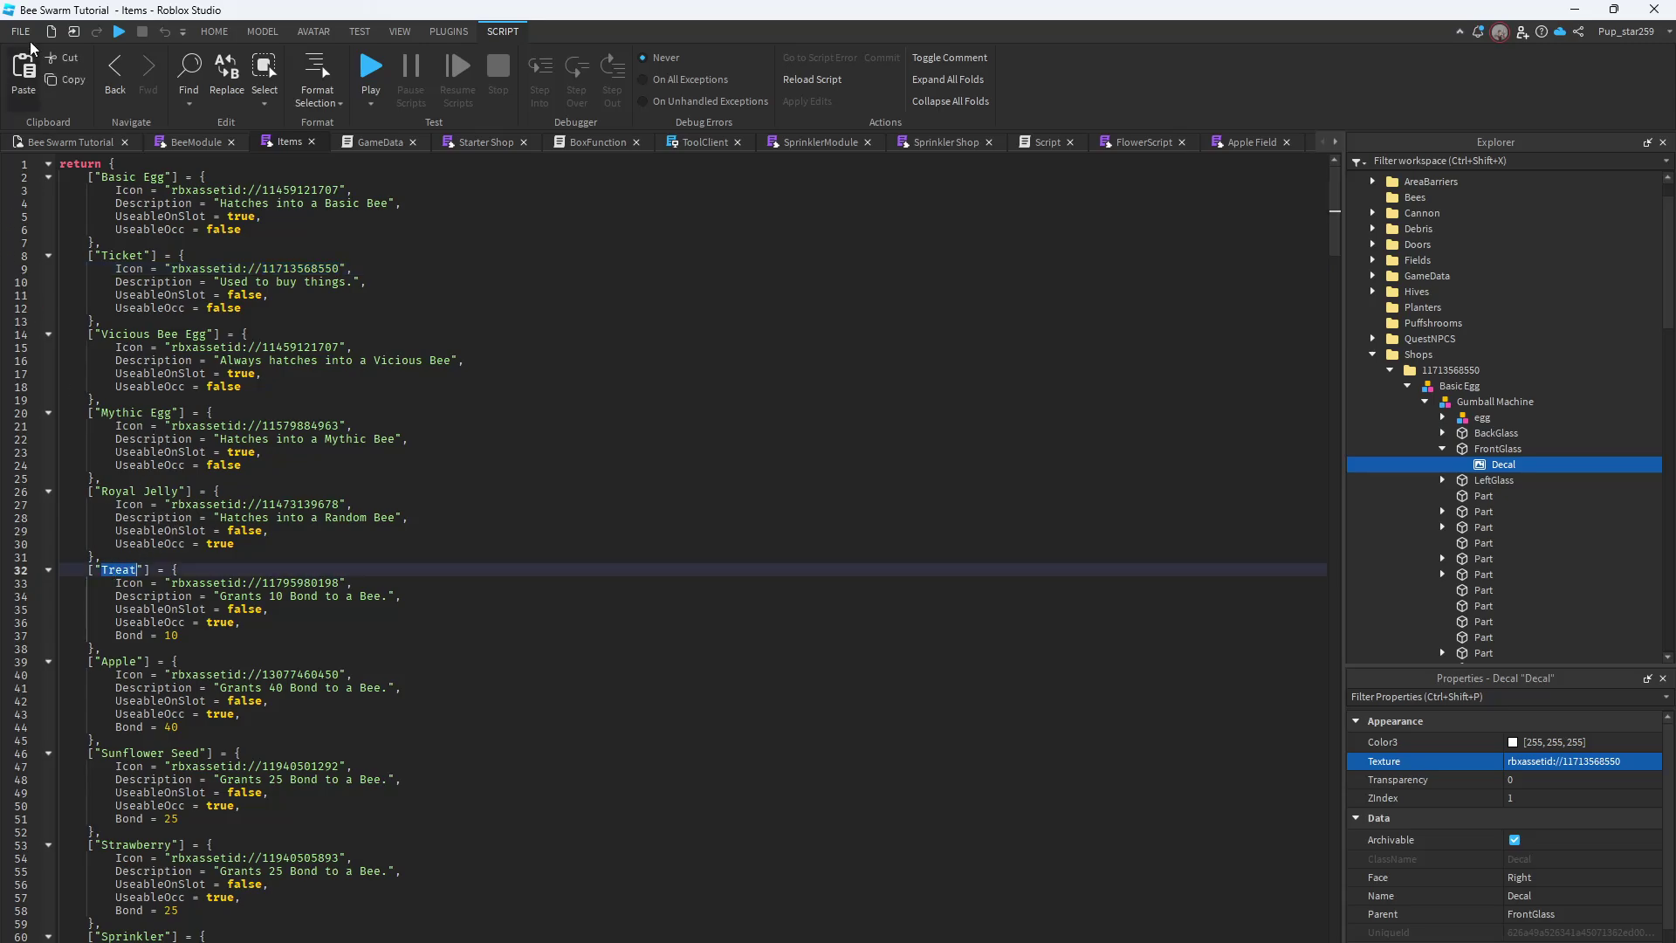
pyautogui.click(70, 141)
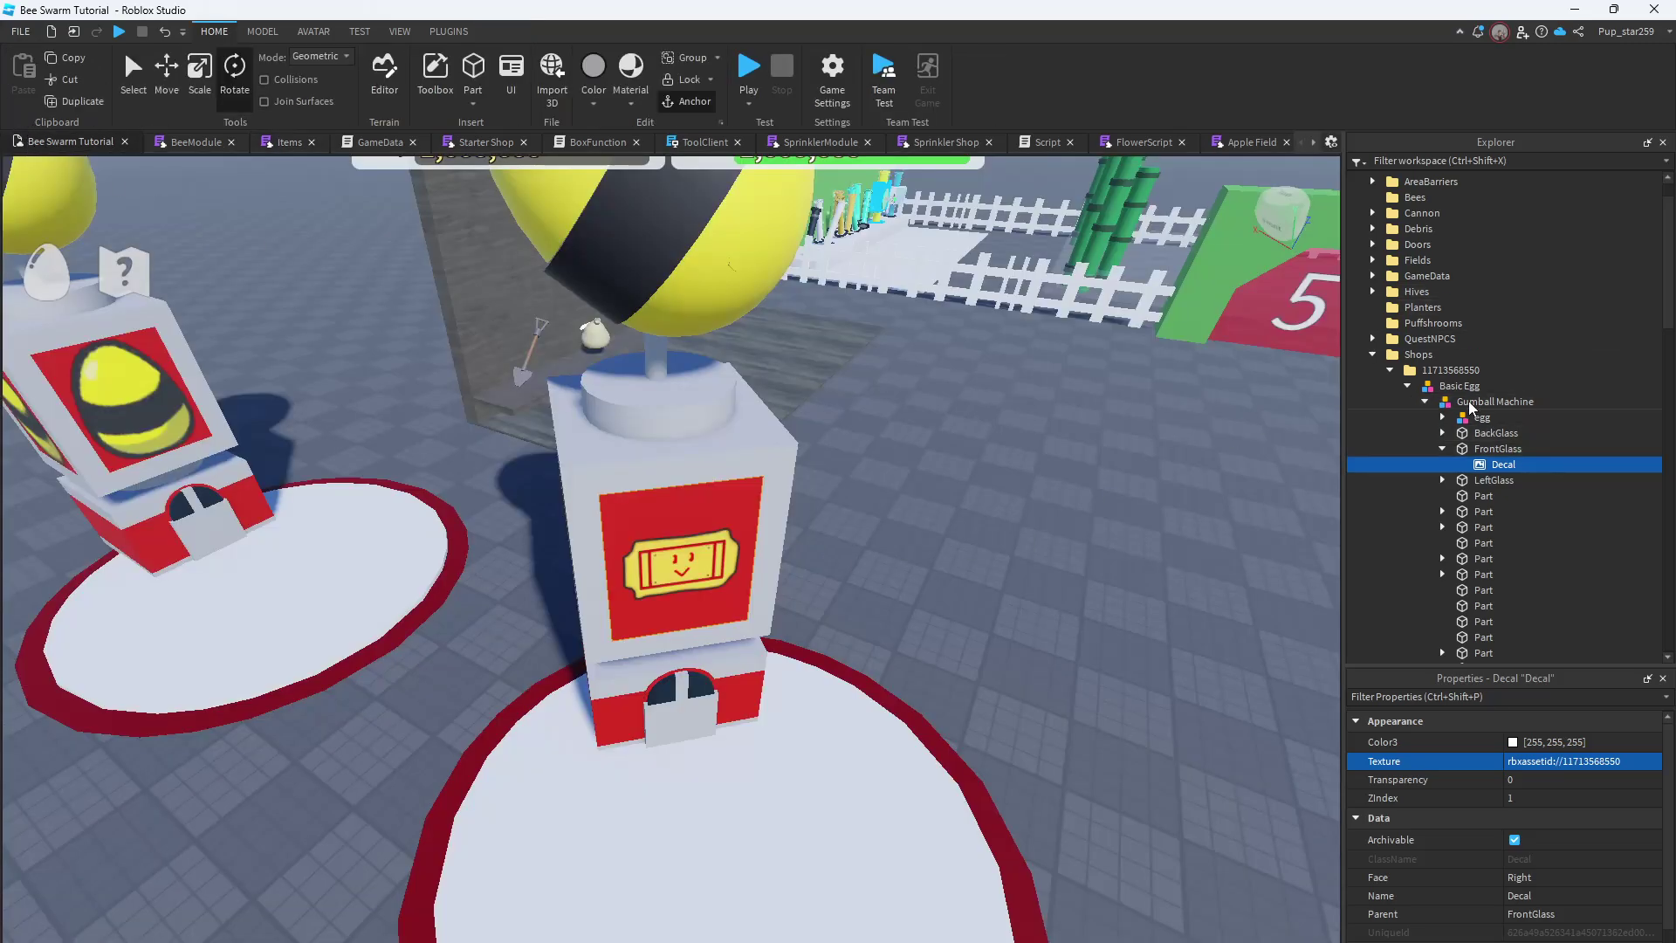
pyautogui.click(1409, 386)
pyautogui.click(1451, 370)
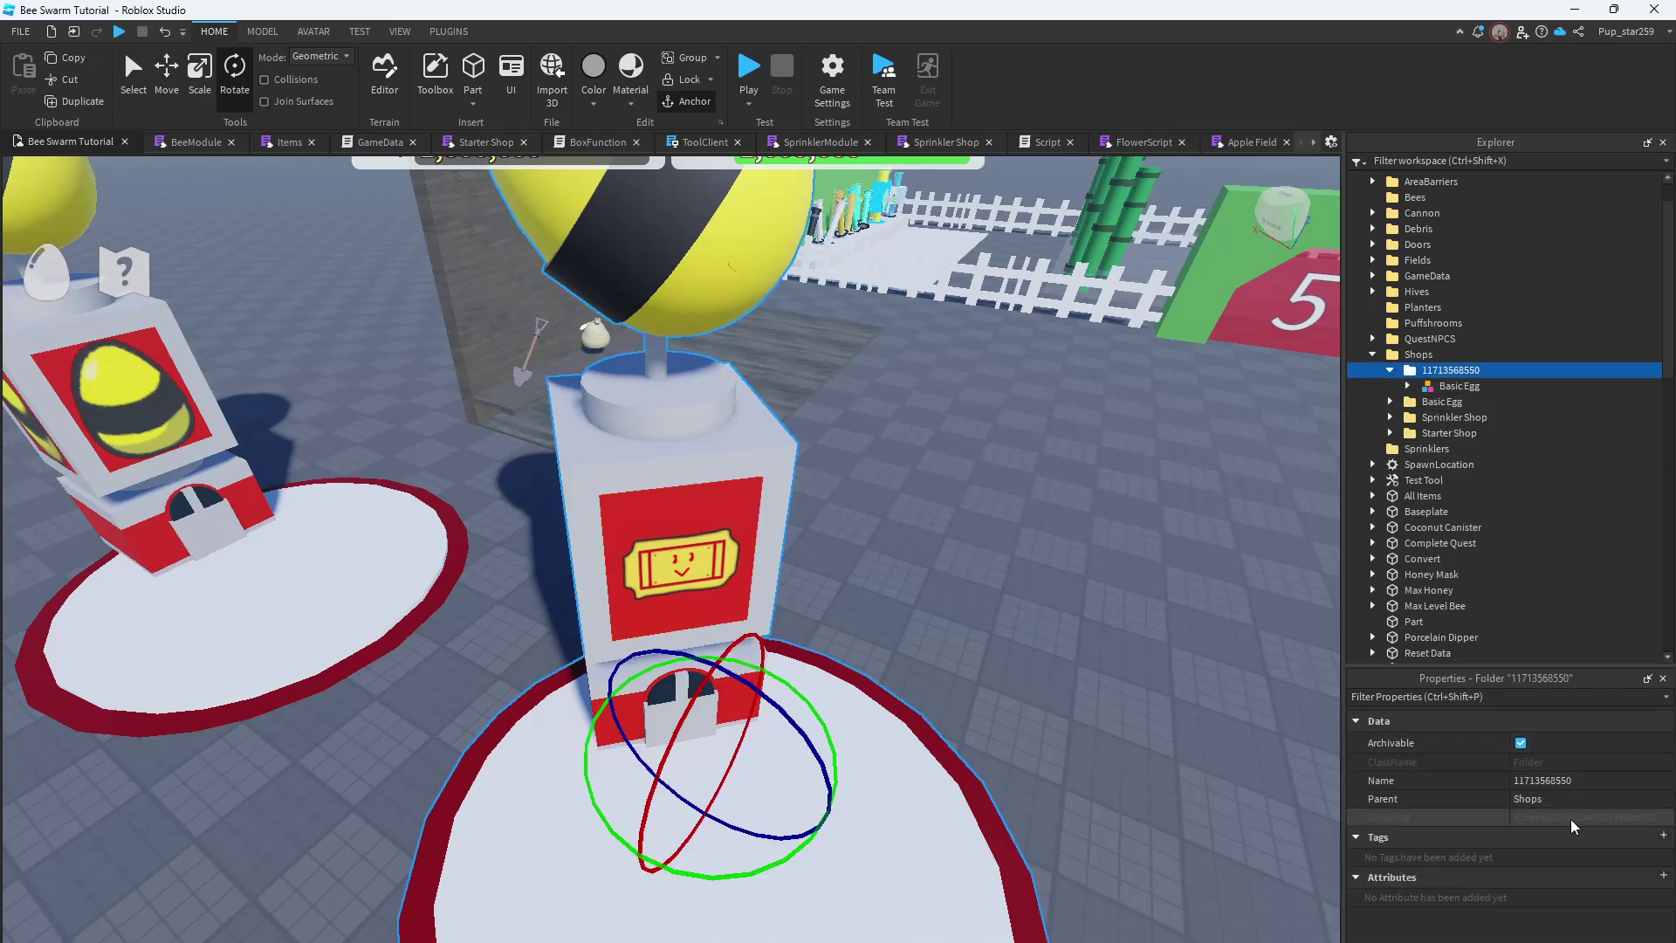
pyautogui.click(1563, 781)
pyautogui.write('Treat')
pyautogui.click(1464, 385)
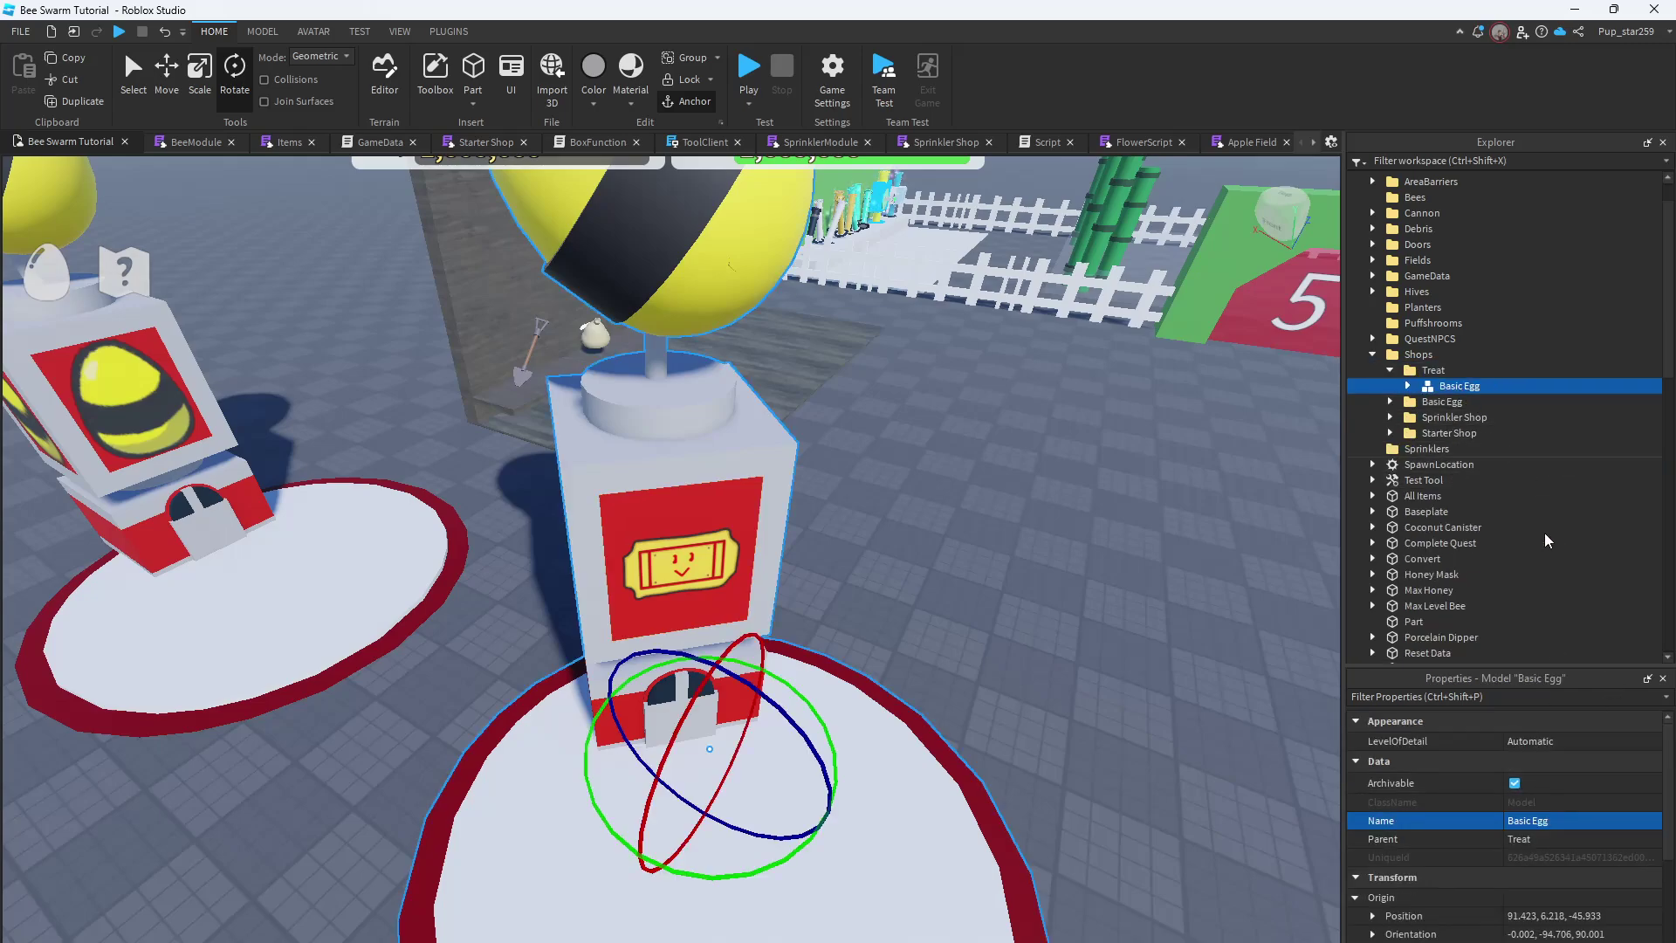
pyautogui.click(1543, 821)
pyautogui.write('Treat')
pyautogui.press('Return')
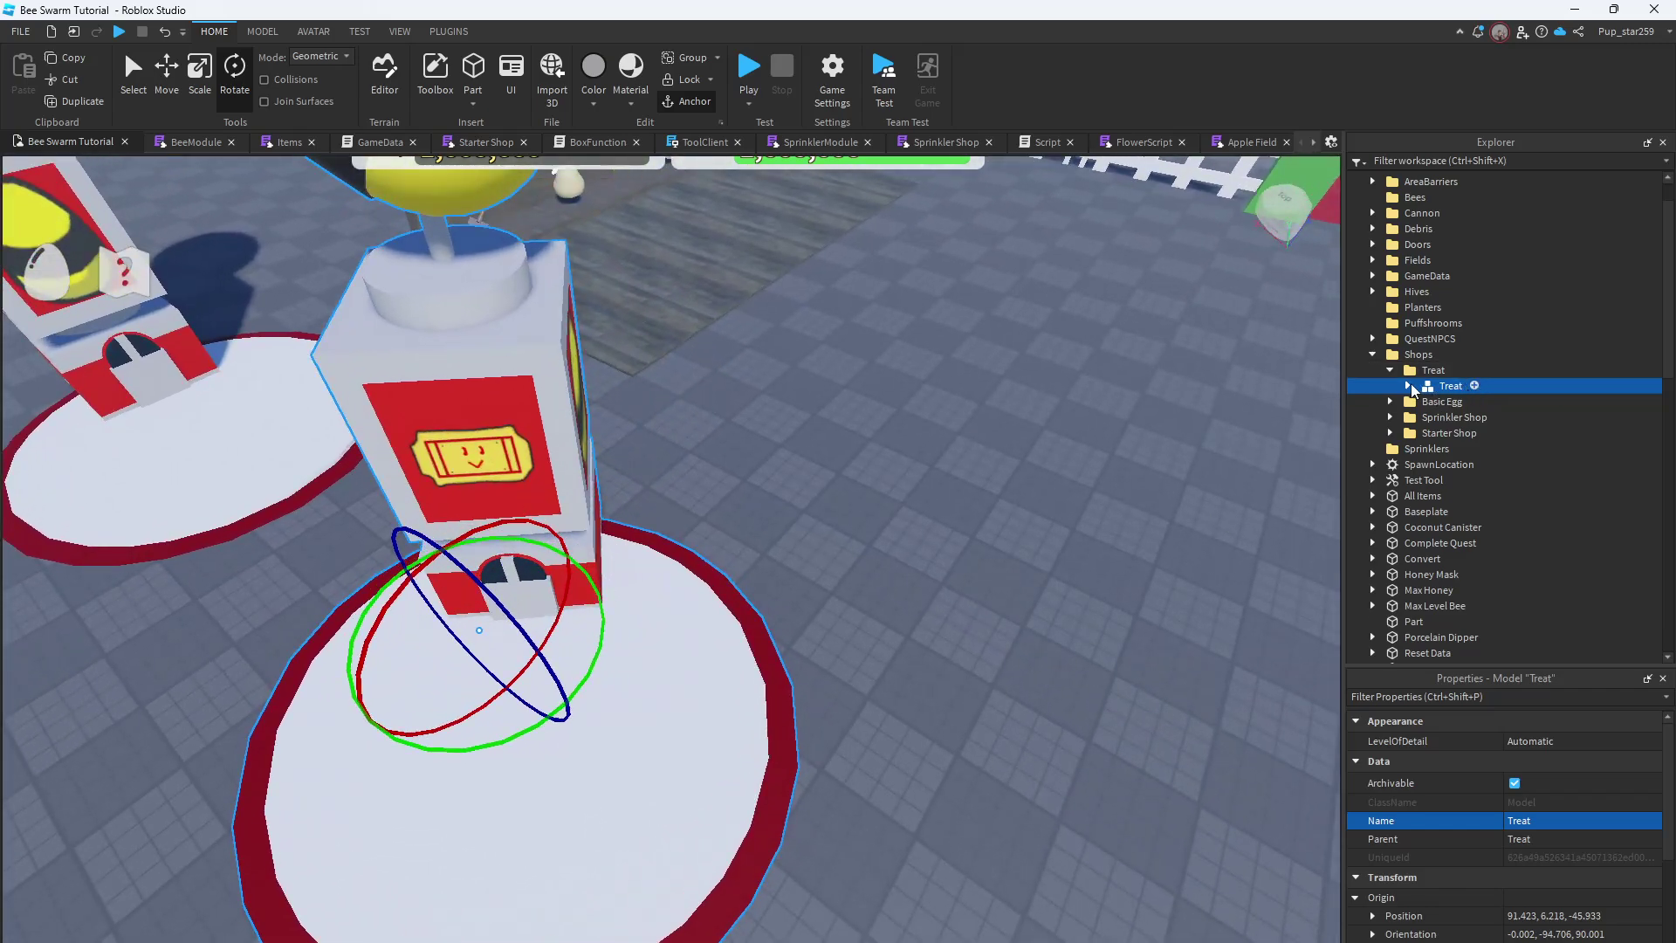
# Expand Treat, Platform and Top in the Explorer to reveal Proxy and Username
pyautogui.click(1408, 386)
pyautogui.click(1425, 417)
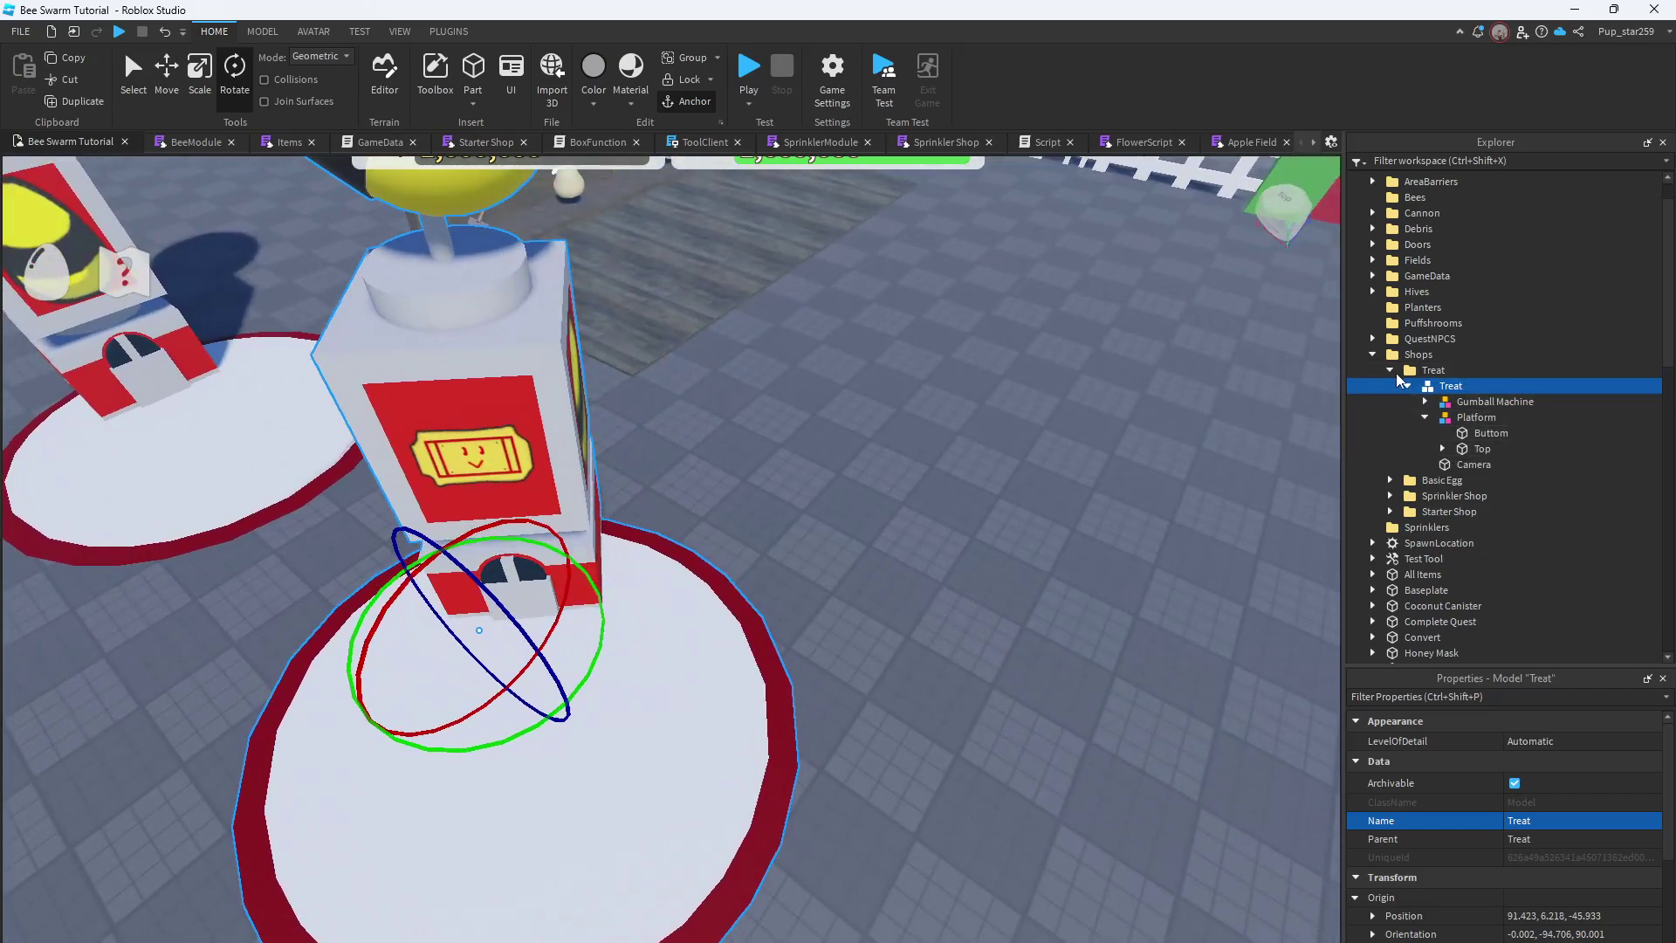
pyautogui.scroll(-5, 1079, 402)
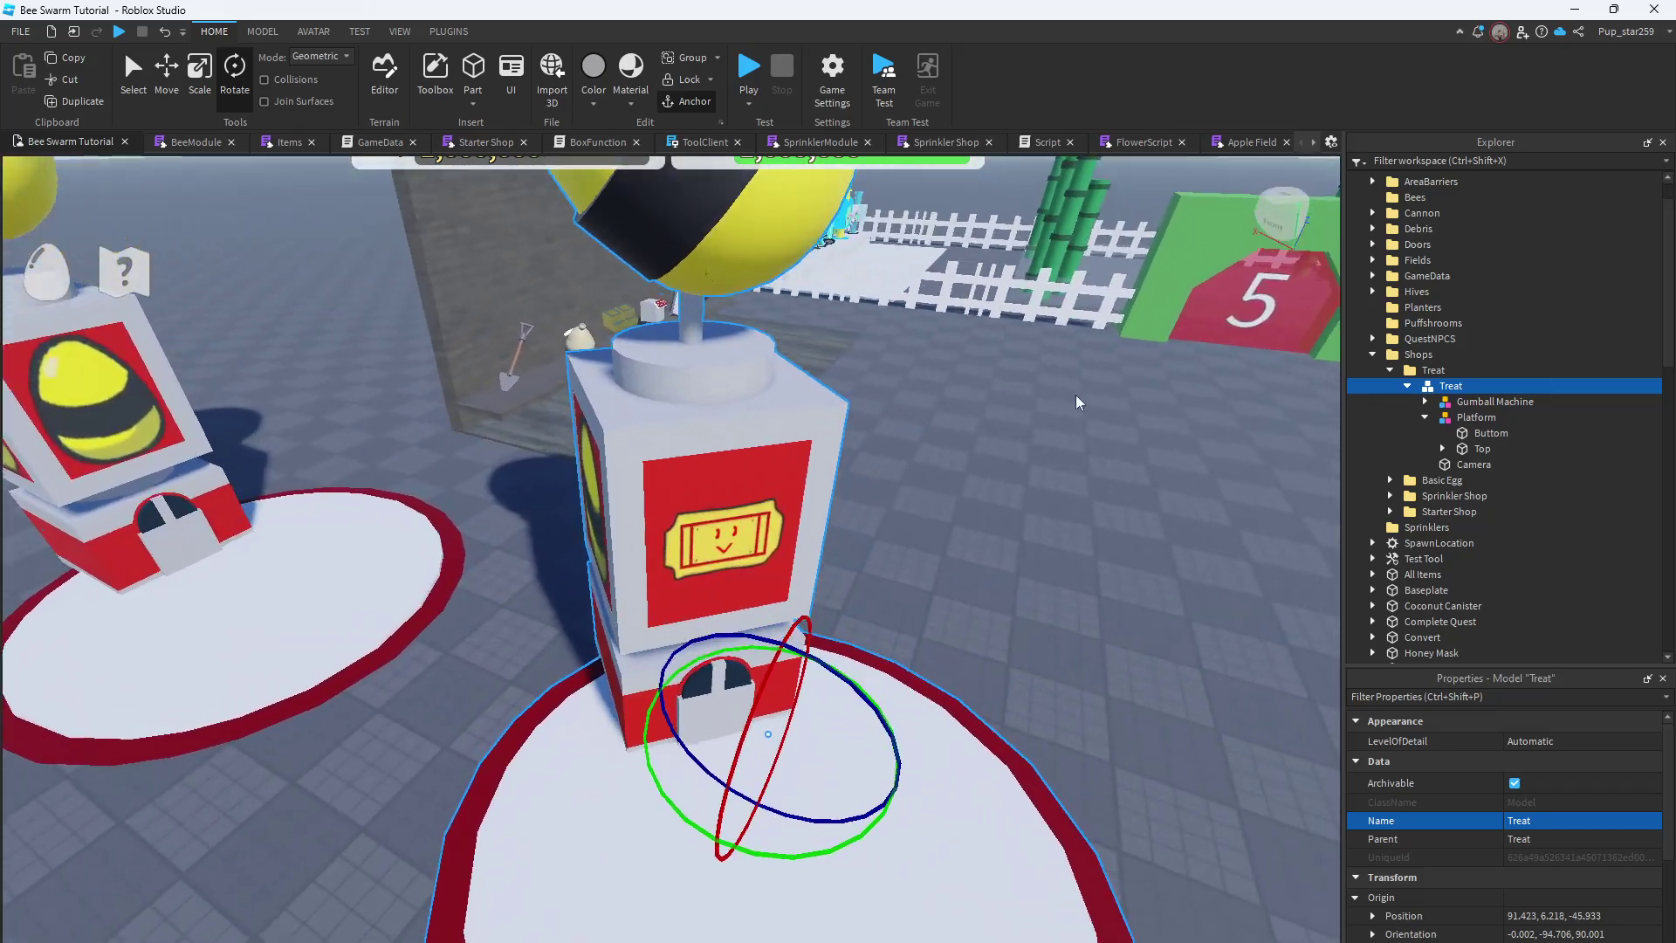
pyautogui.moveTo(1079, 403)
pyautogui.mouseDown(button='right')
pyautogui.moveTo(839, 581)
pyautogui.moveTo(917, 567)
pyautogui.mouseUp(button='right')
pyautogui.click(1491, 433)
pyautogui.click(1442, 449)
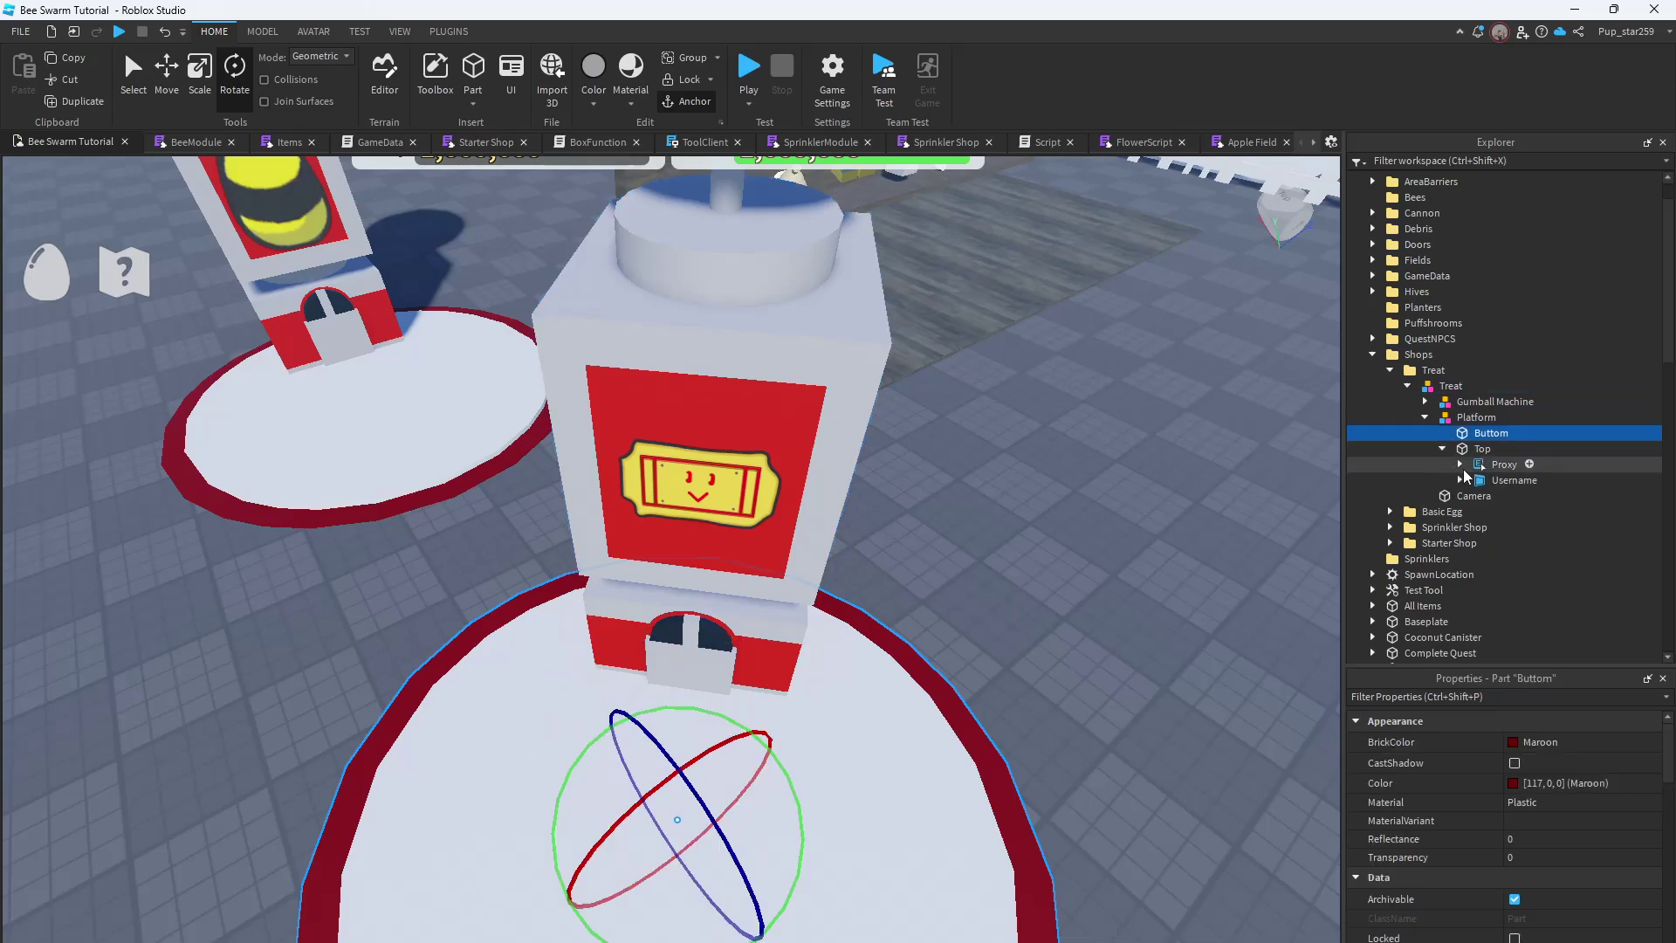
# Open the Proxy's Handler script and highlight the 'Basic Egg' shop argument on line 8
pyautogui.doubleClick(1465, 471)
pyautogui.doubleClick(1491, 479)
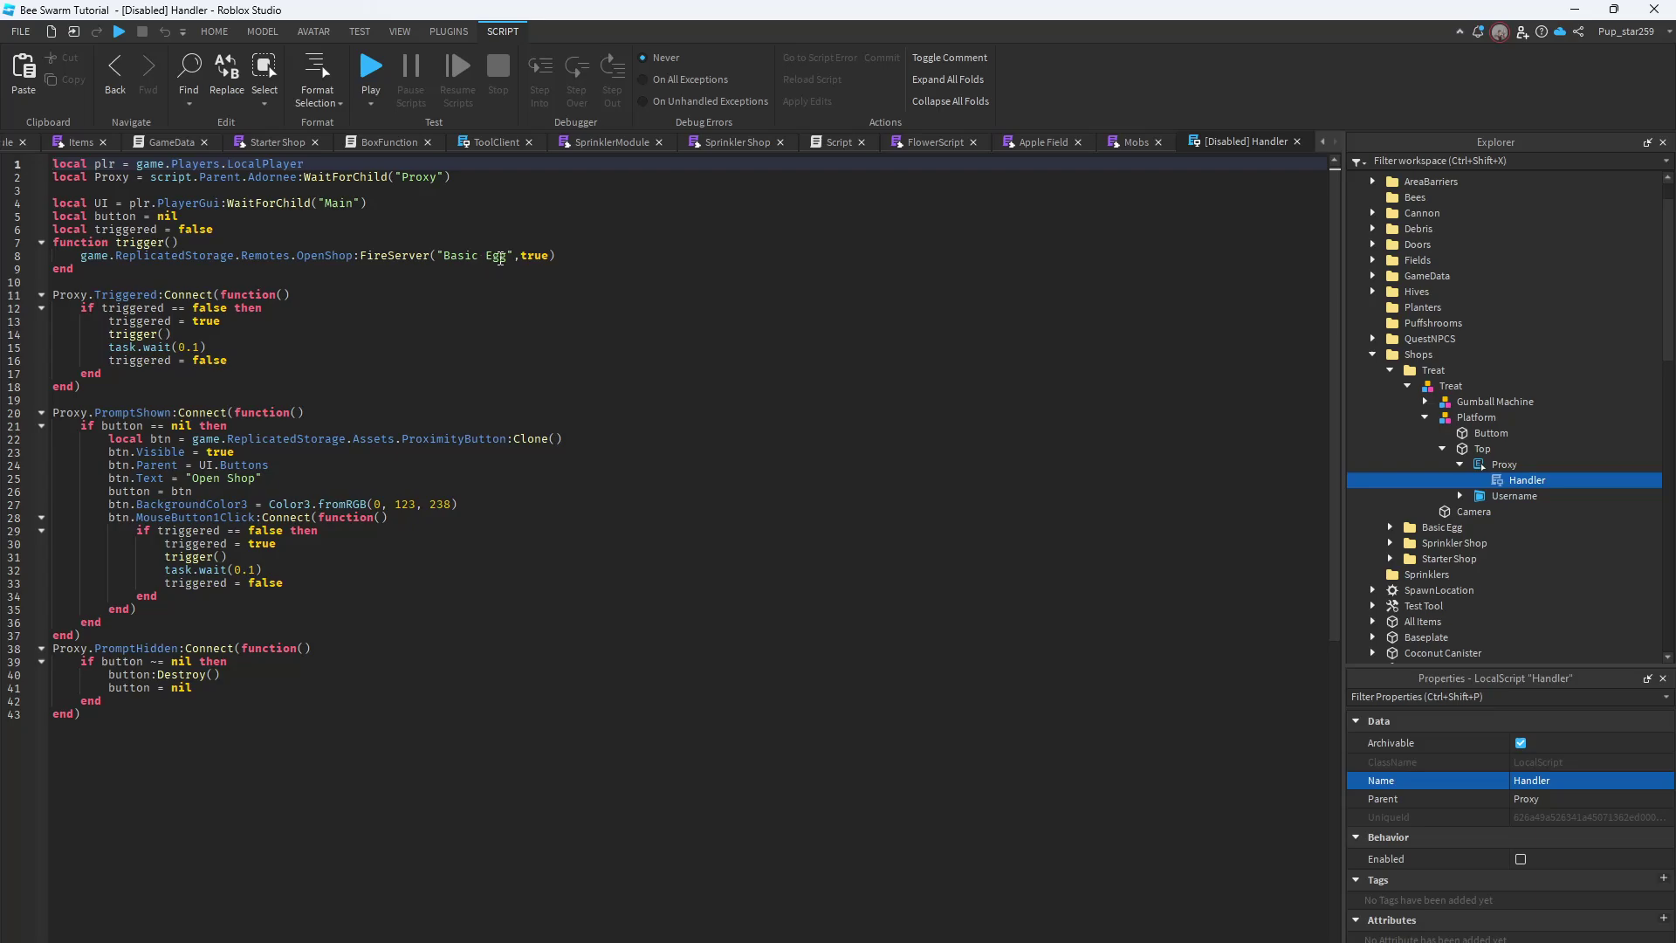
pyautogui.click(501, 259)
pyautogui.moveTo(508, 257); pyautogui.dragTo(445, 259)
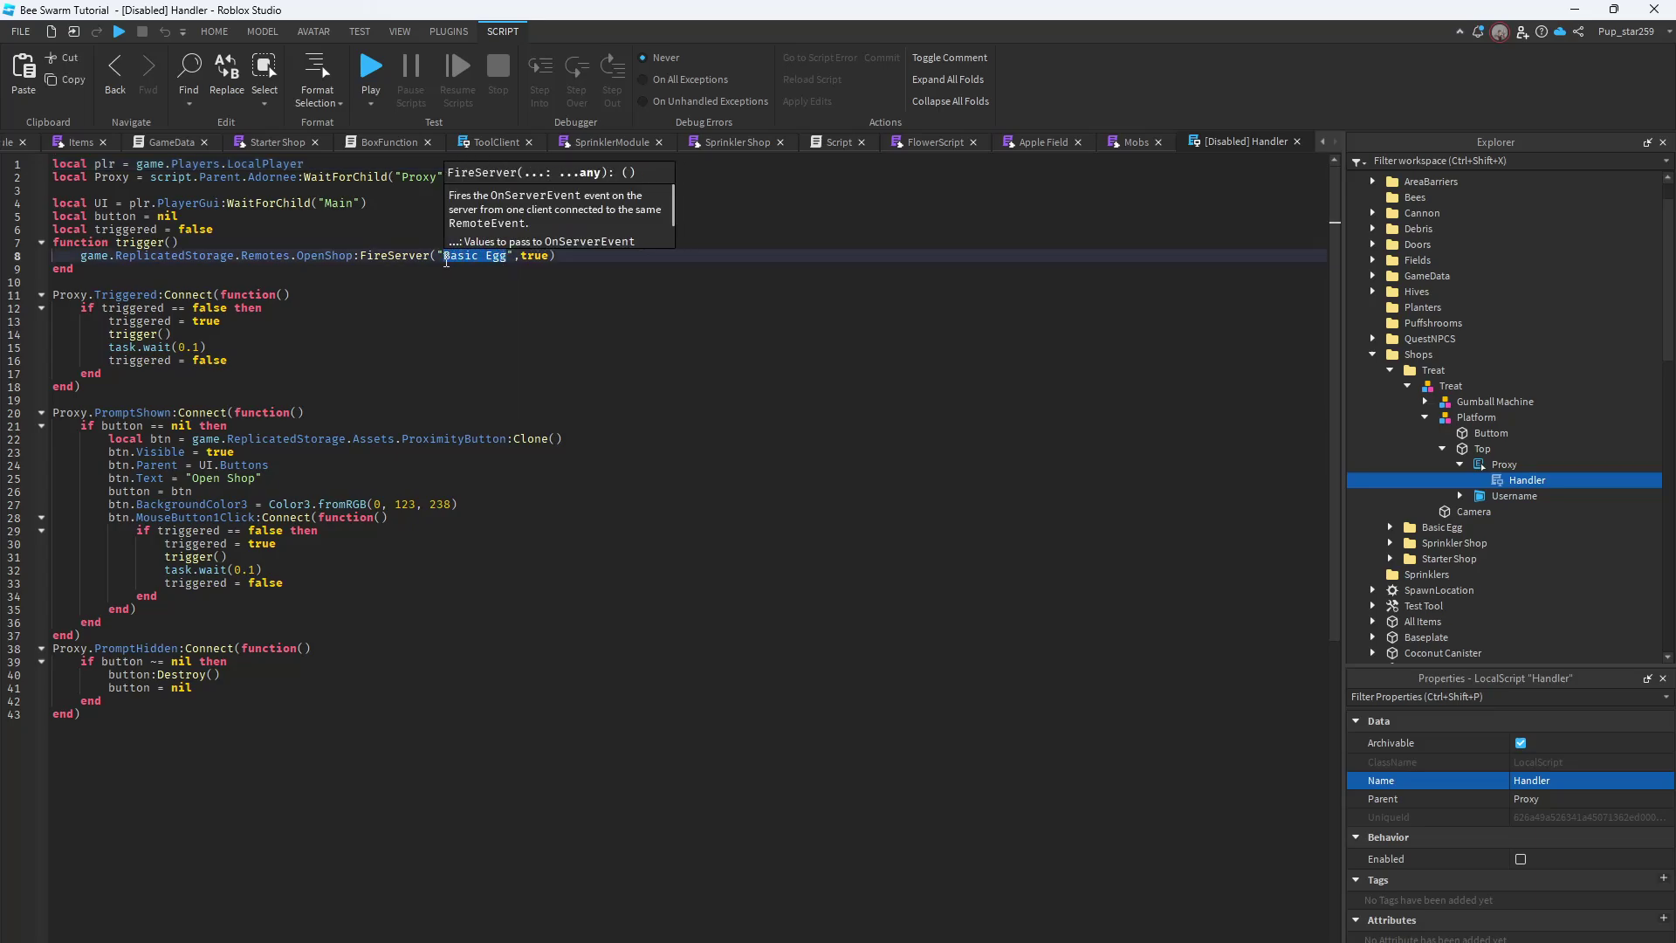
pyautogui.write('Treat')
pyautogui.click(54, 143)
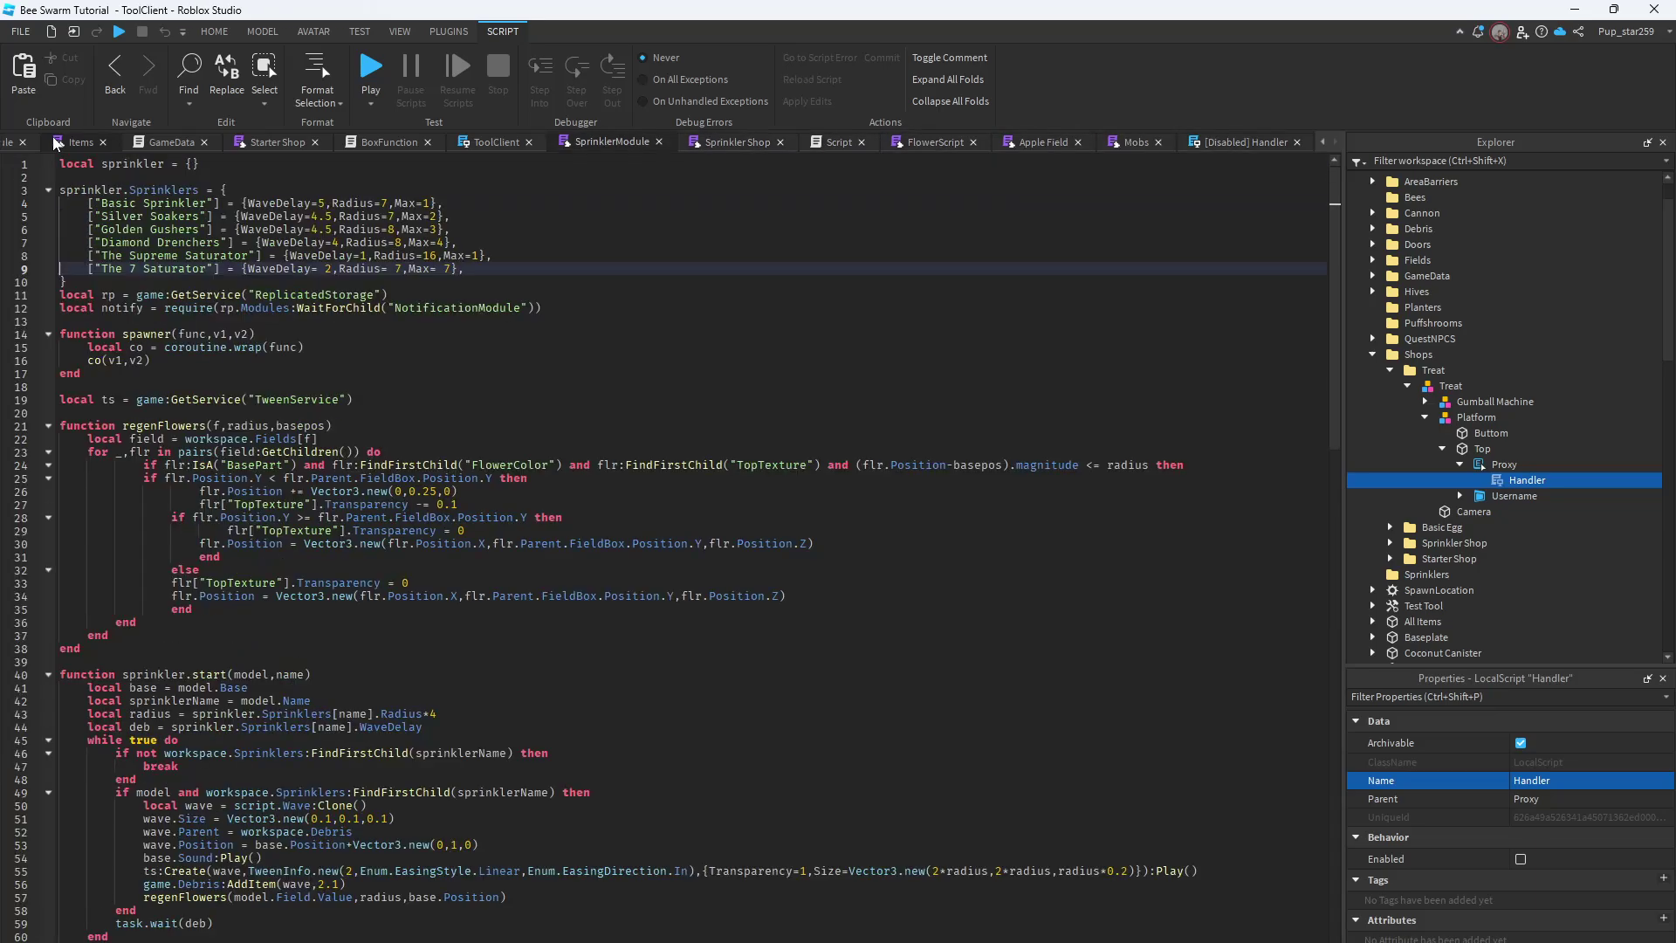
# Duplicate the Basic Egg module in ReplicatedStorage > Modules > Shops and name the copy Treat
pyautogui.scroll(-6, 1511, 520)
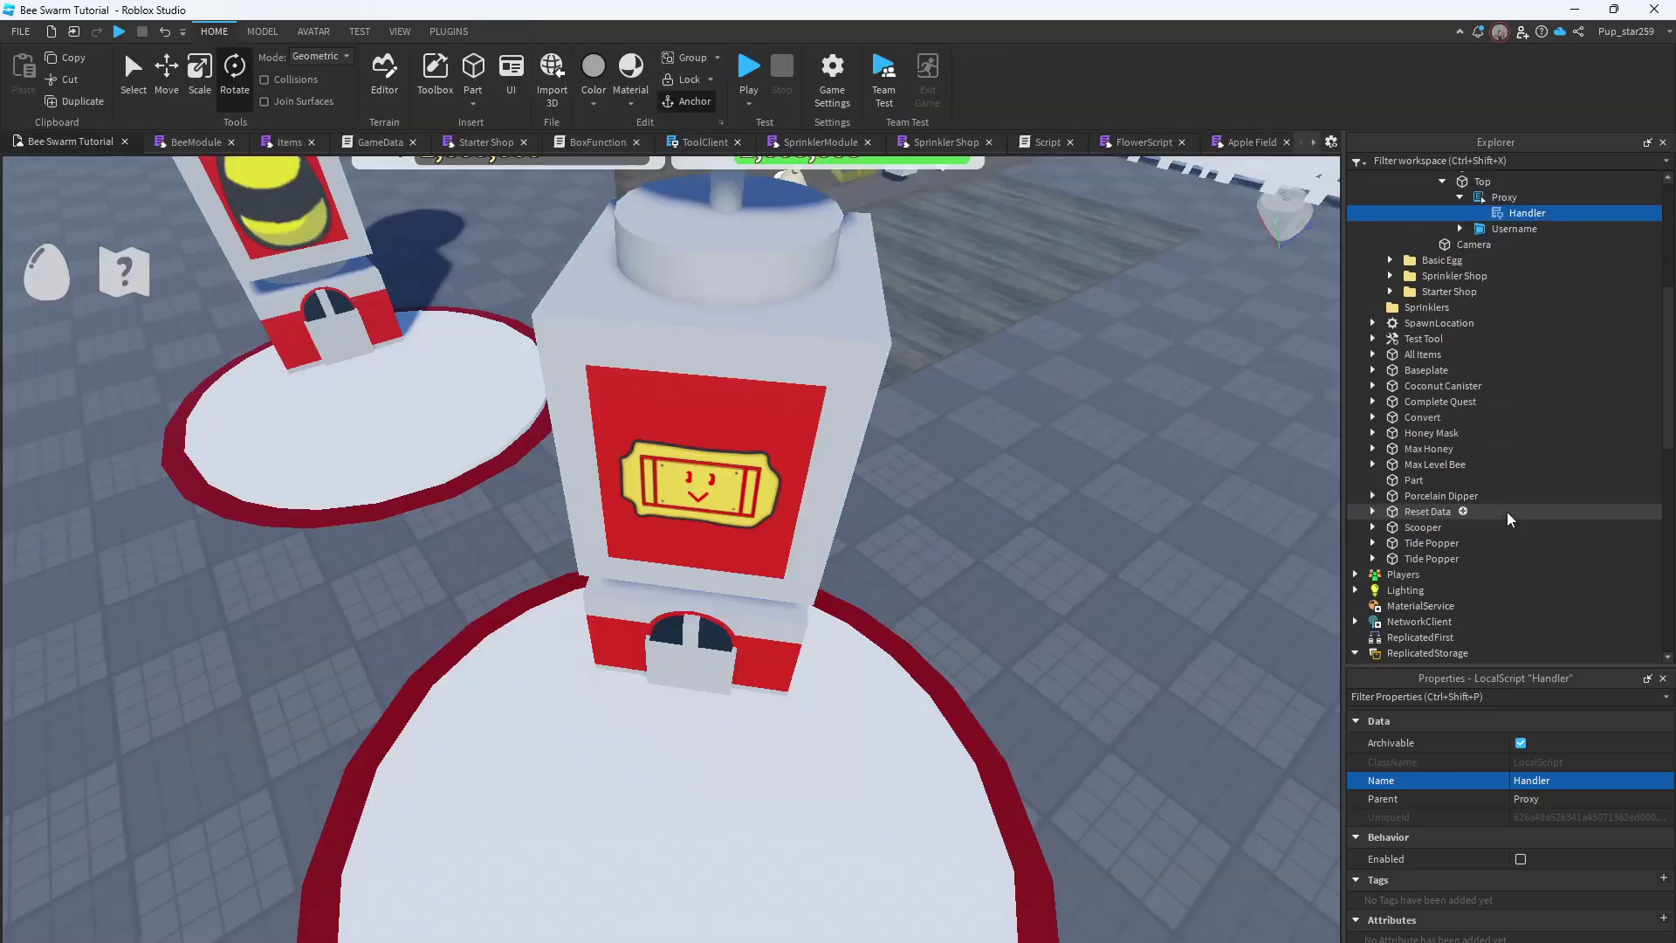
pyautogui.scroll(-5, 1509, 519)
pyautogui.scroll(1, 1467, 541)
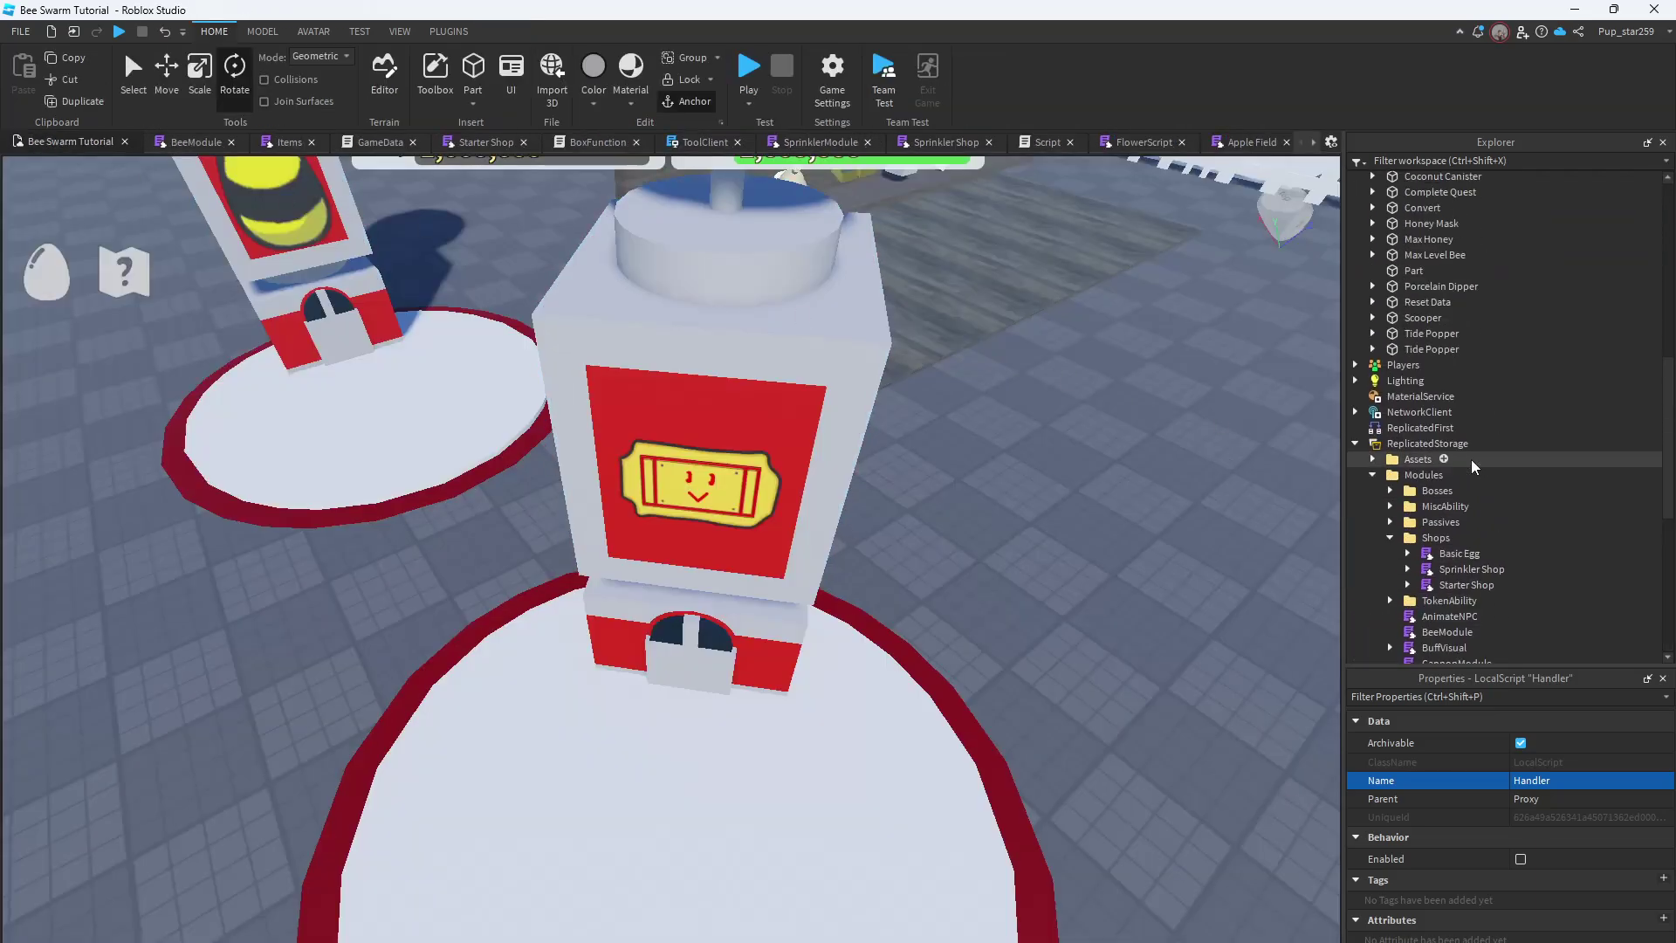
pyautogui.click(1459, 555)
pyautogui.rightClick(1459, 555)
pyautogui.click(1498, 135)
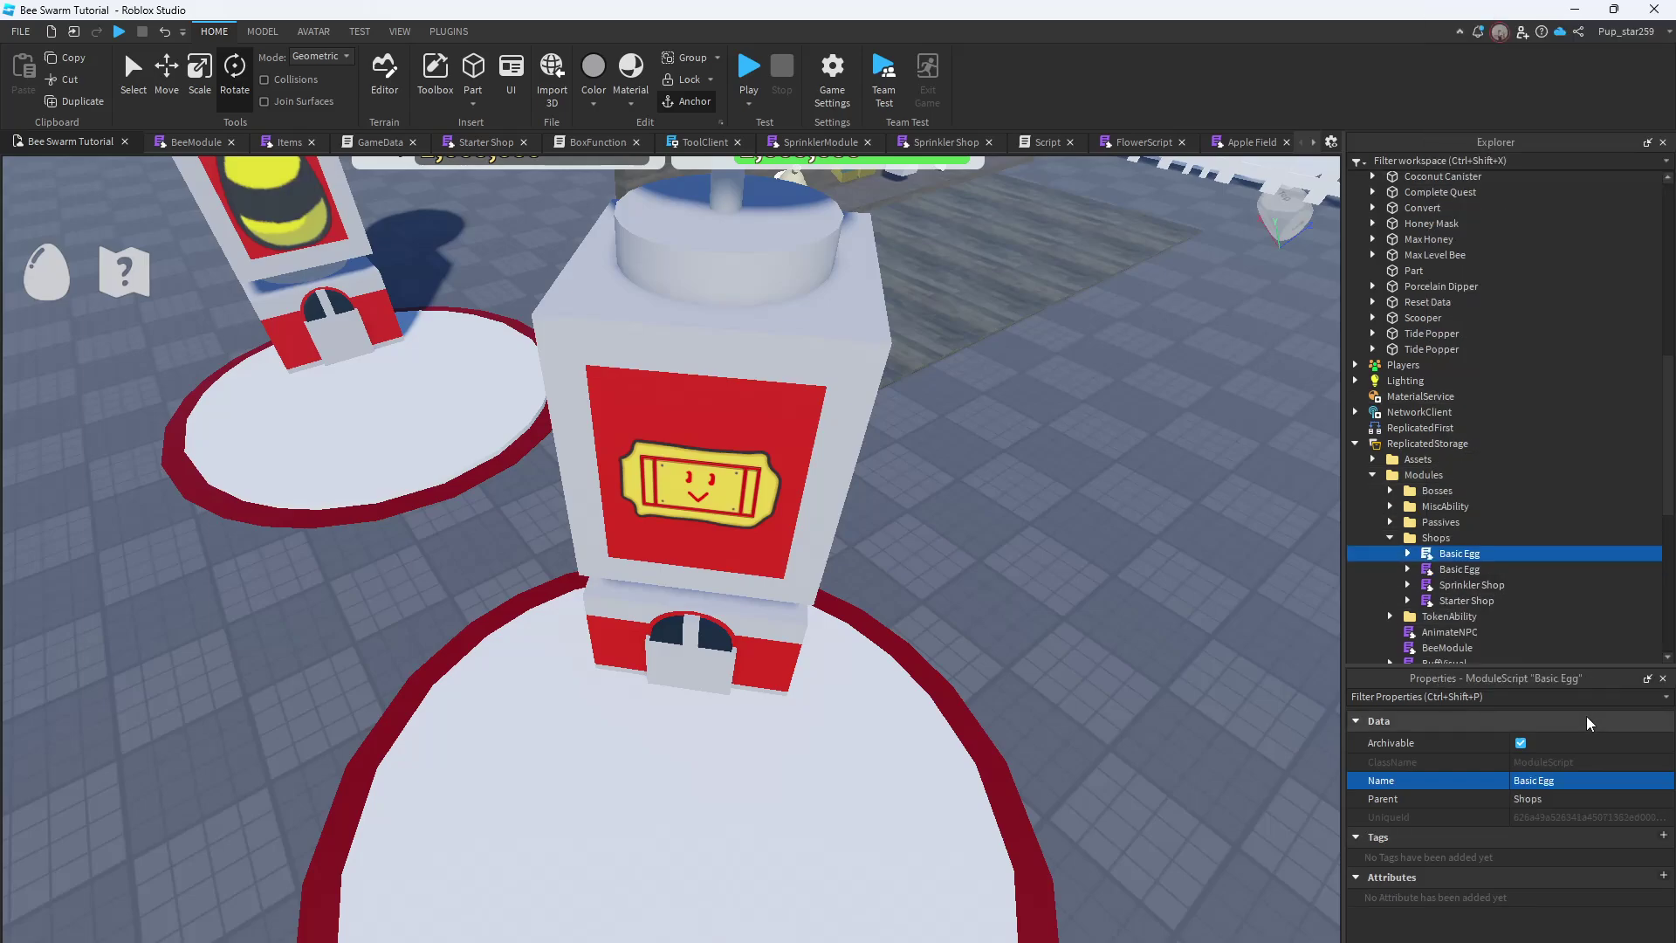
pyautogui.click(1546, 780)
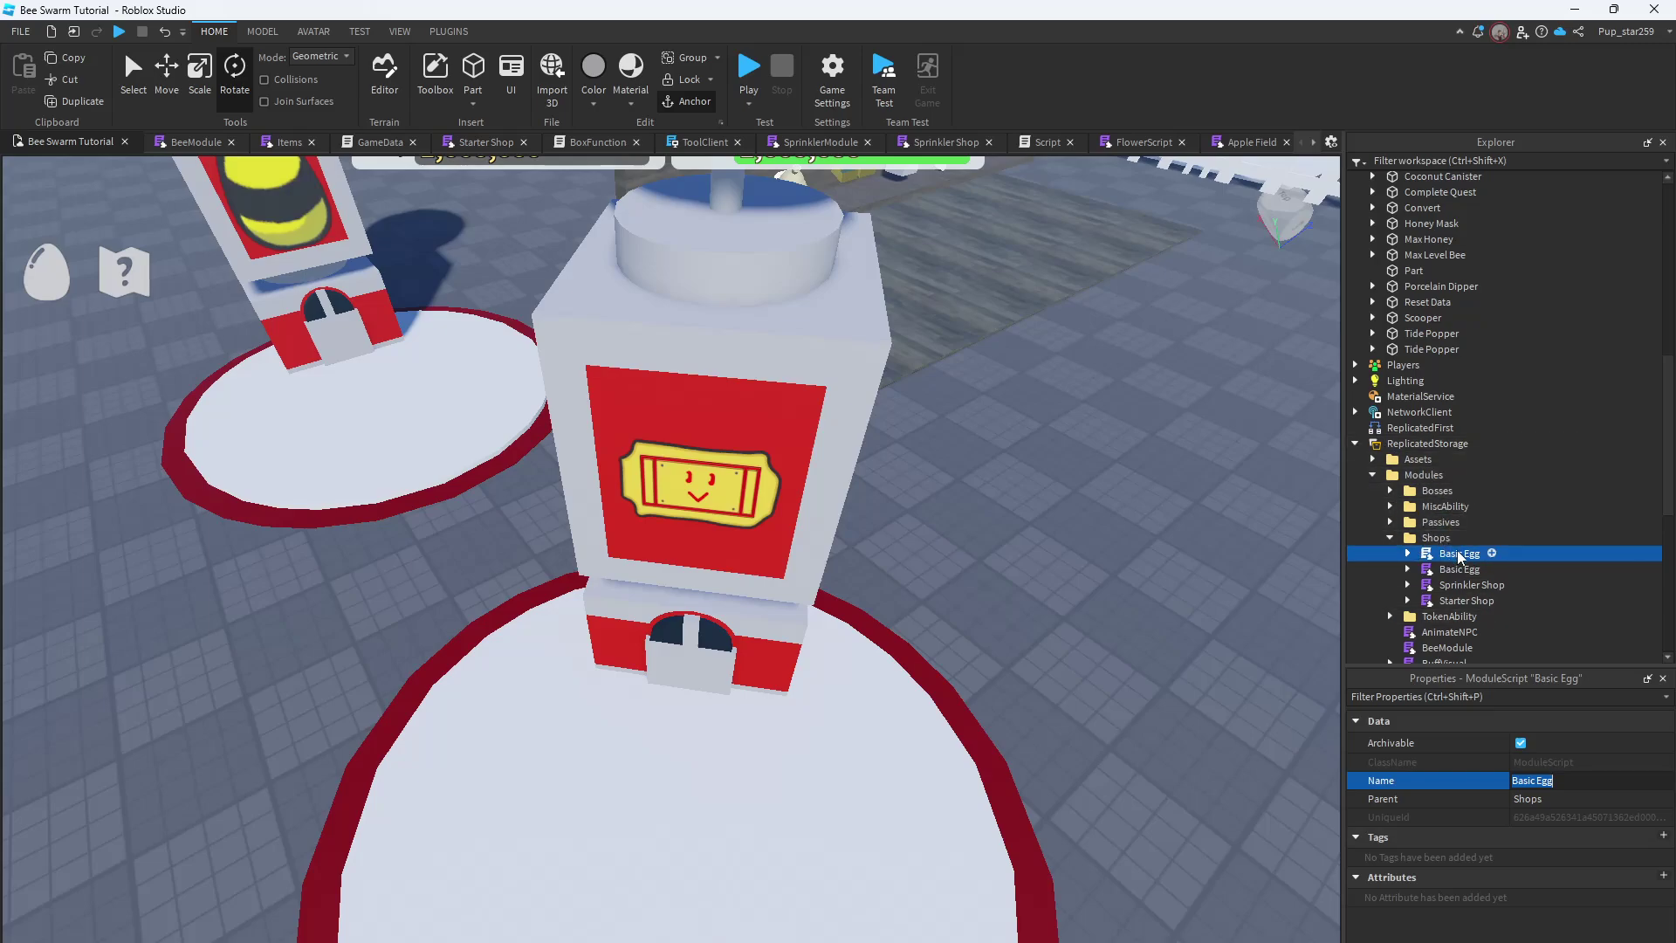
pyautogui.write('Treat')
pyautogui.press('Return')
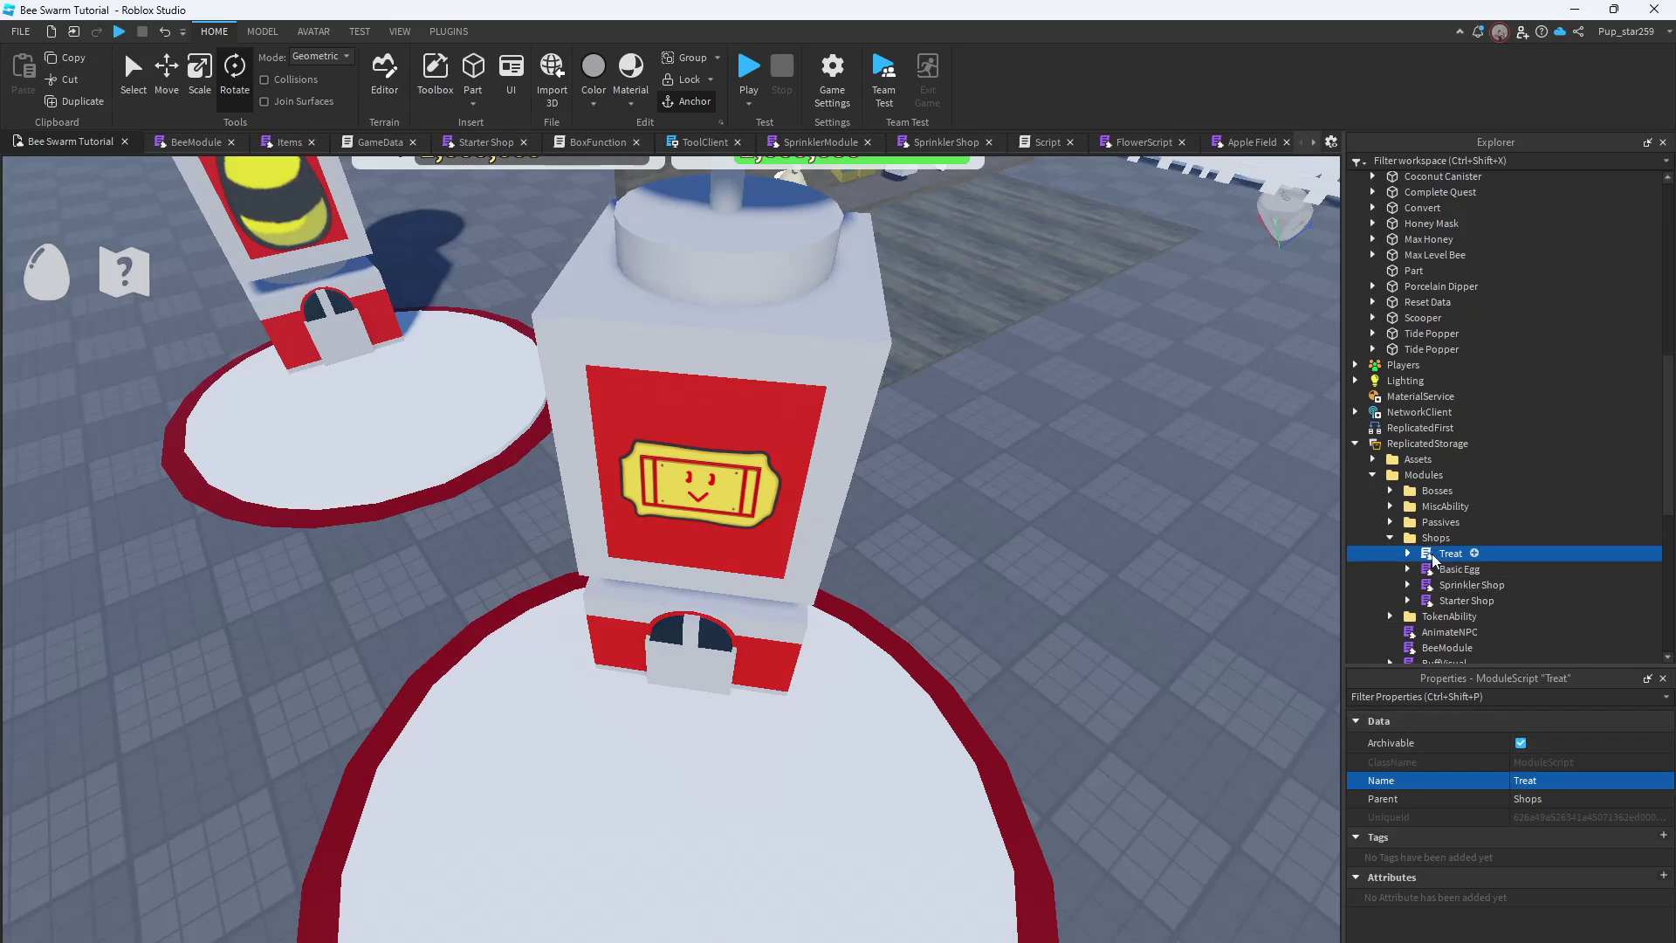
# Replace 'Basic Egg' with 'Treat' in the item name (line 7) and shop name (line 3)
pyautogui.doubleClick(1432, 557)
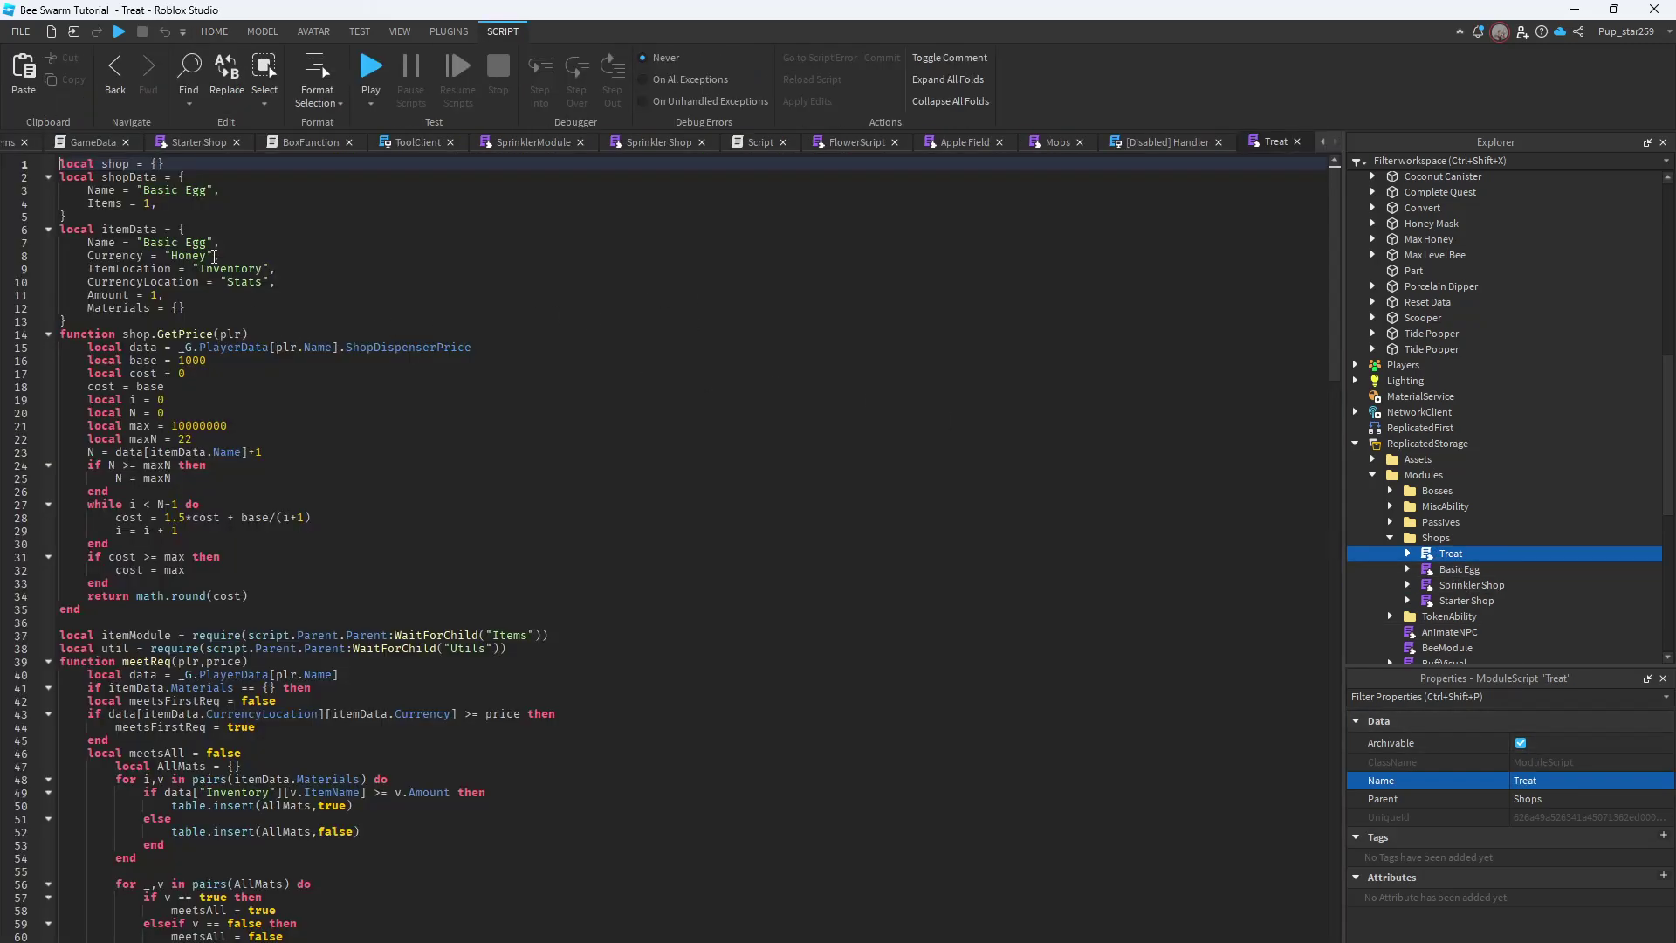
pyautogui.moveTo(207, 243); pyautogui.dragTo(146, 241)
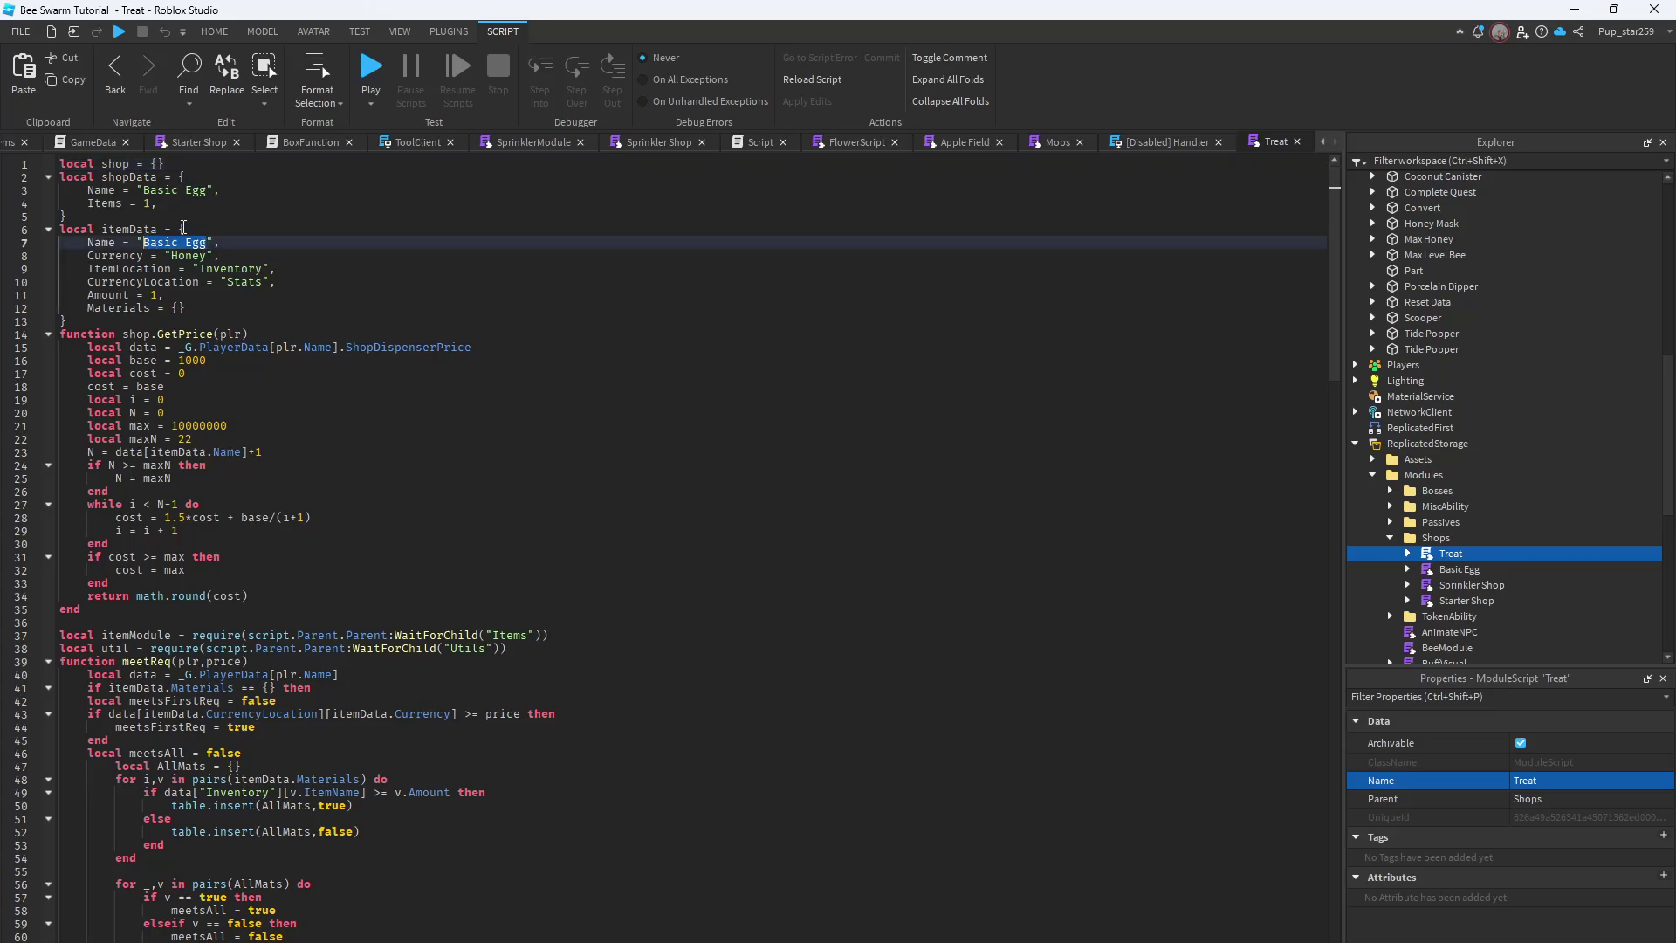
pyautogui.write('Treat')
pyautogui.moveTo(211, 192); pyautogui.dragTo(145, 190)
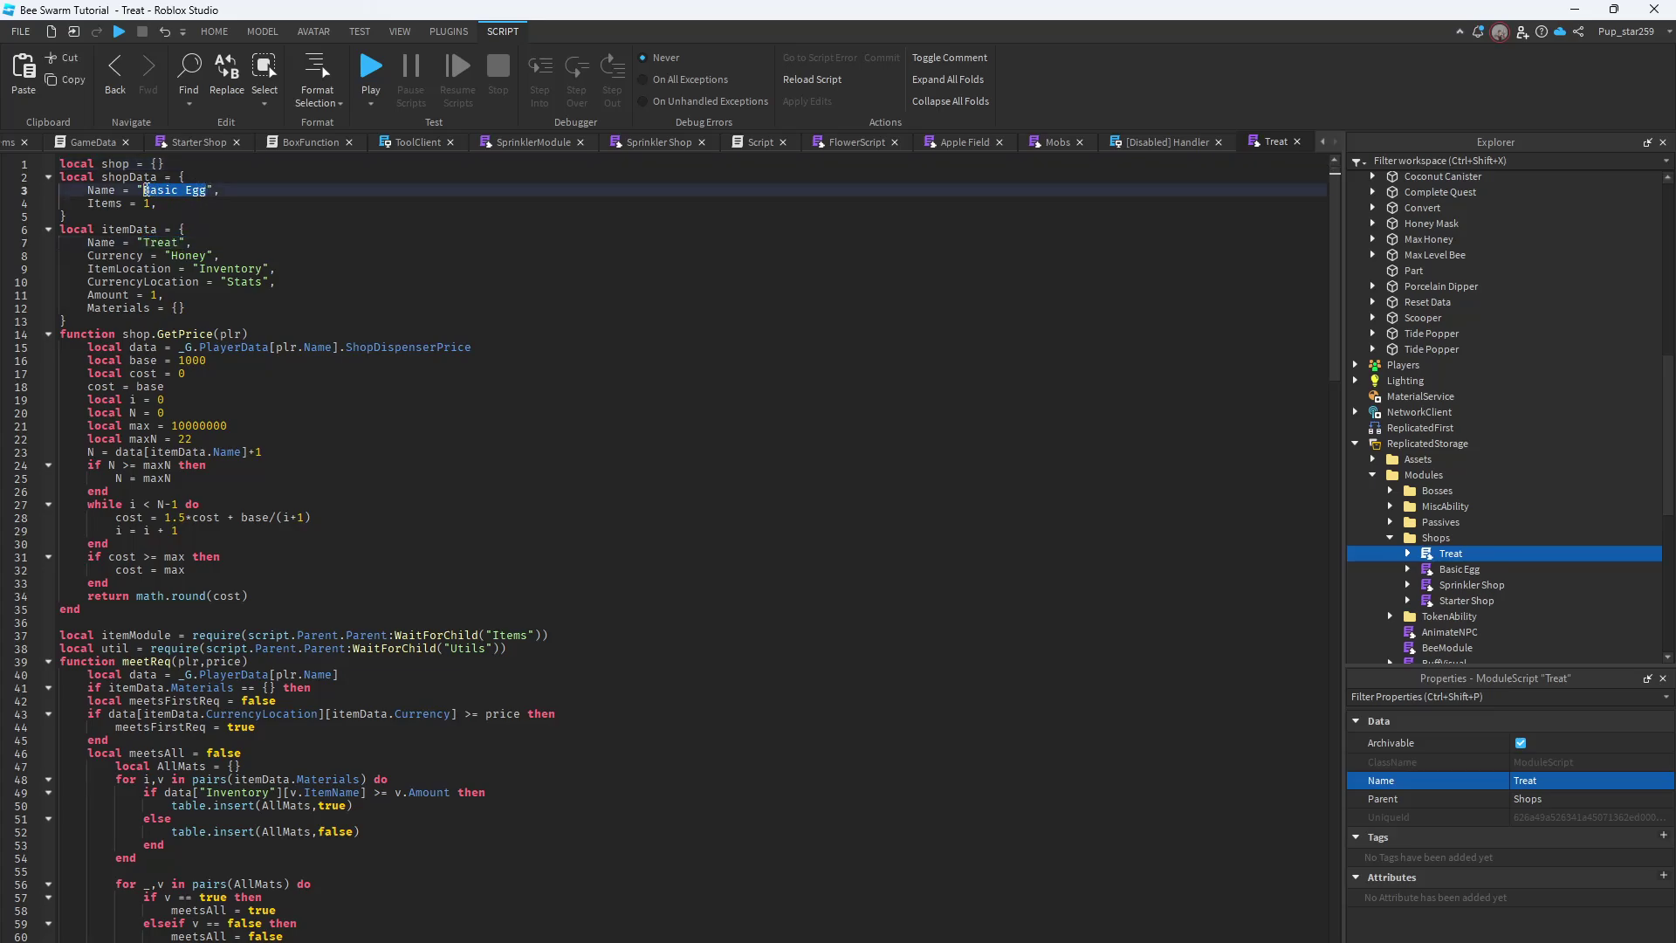
pyautogui.write('Treat')
# Set the base price to 250, the multiplier to 1.25, and lower the price cap to 15000
pyautogui.scroll(-2, 478, 622)
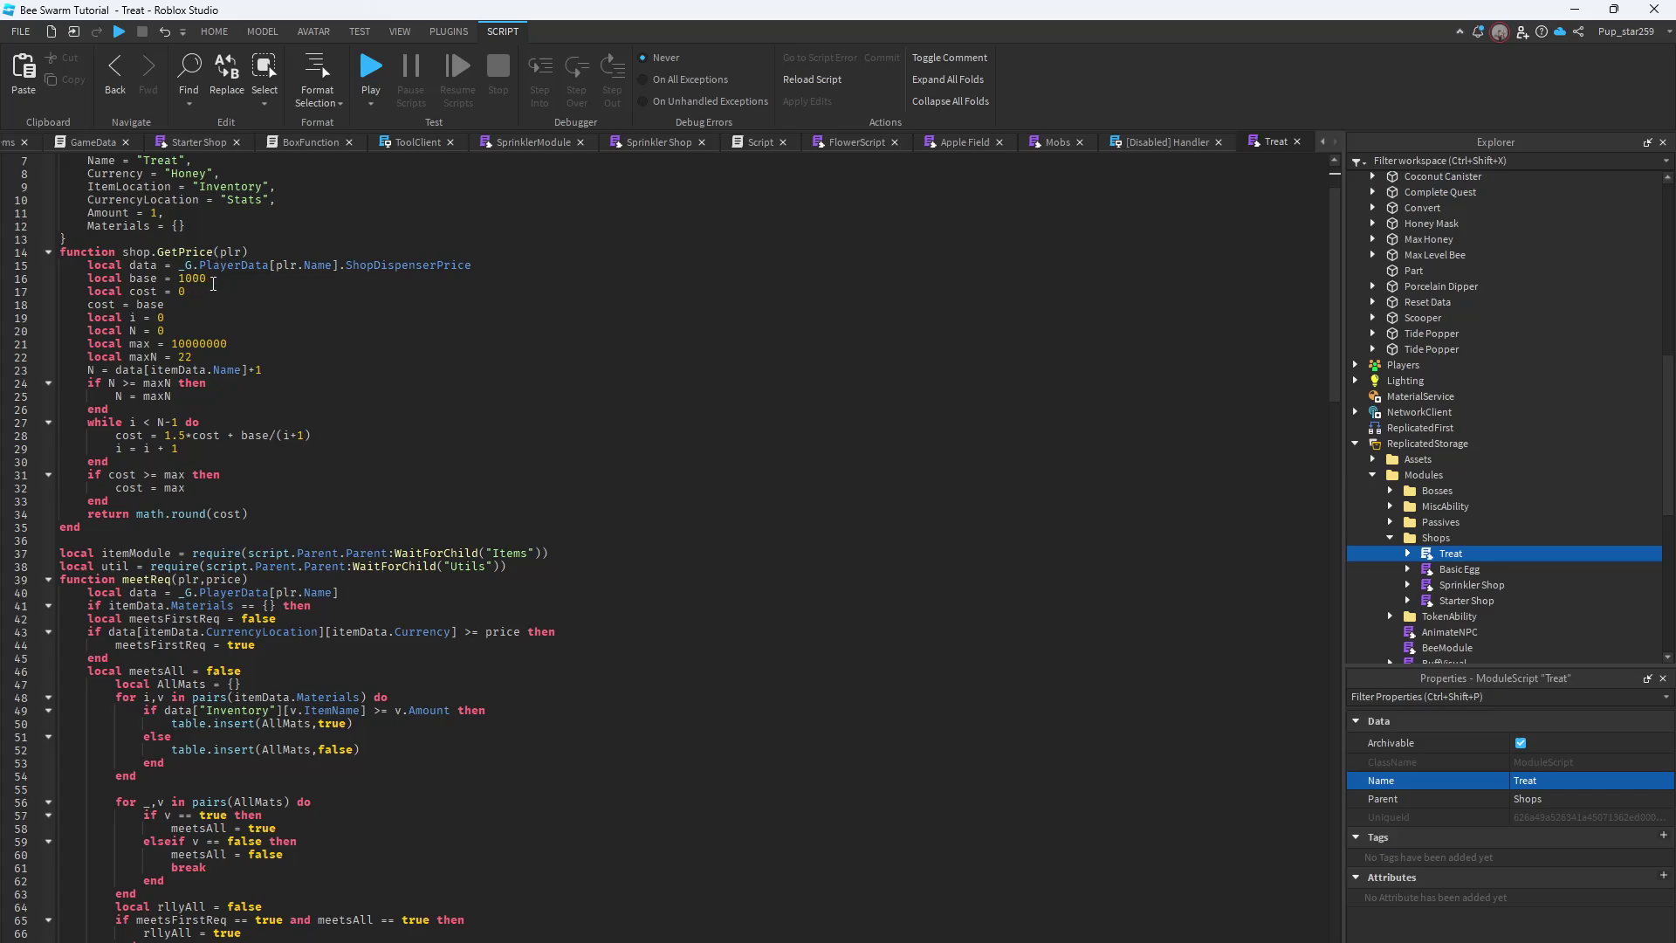
pyautogui.click(197, 278)
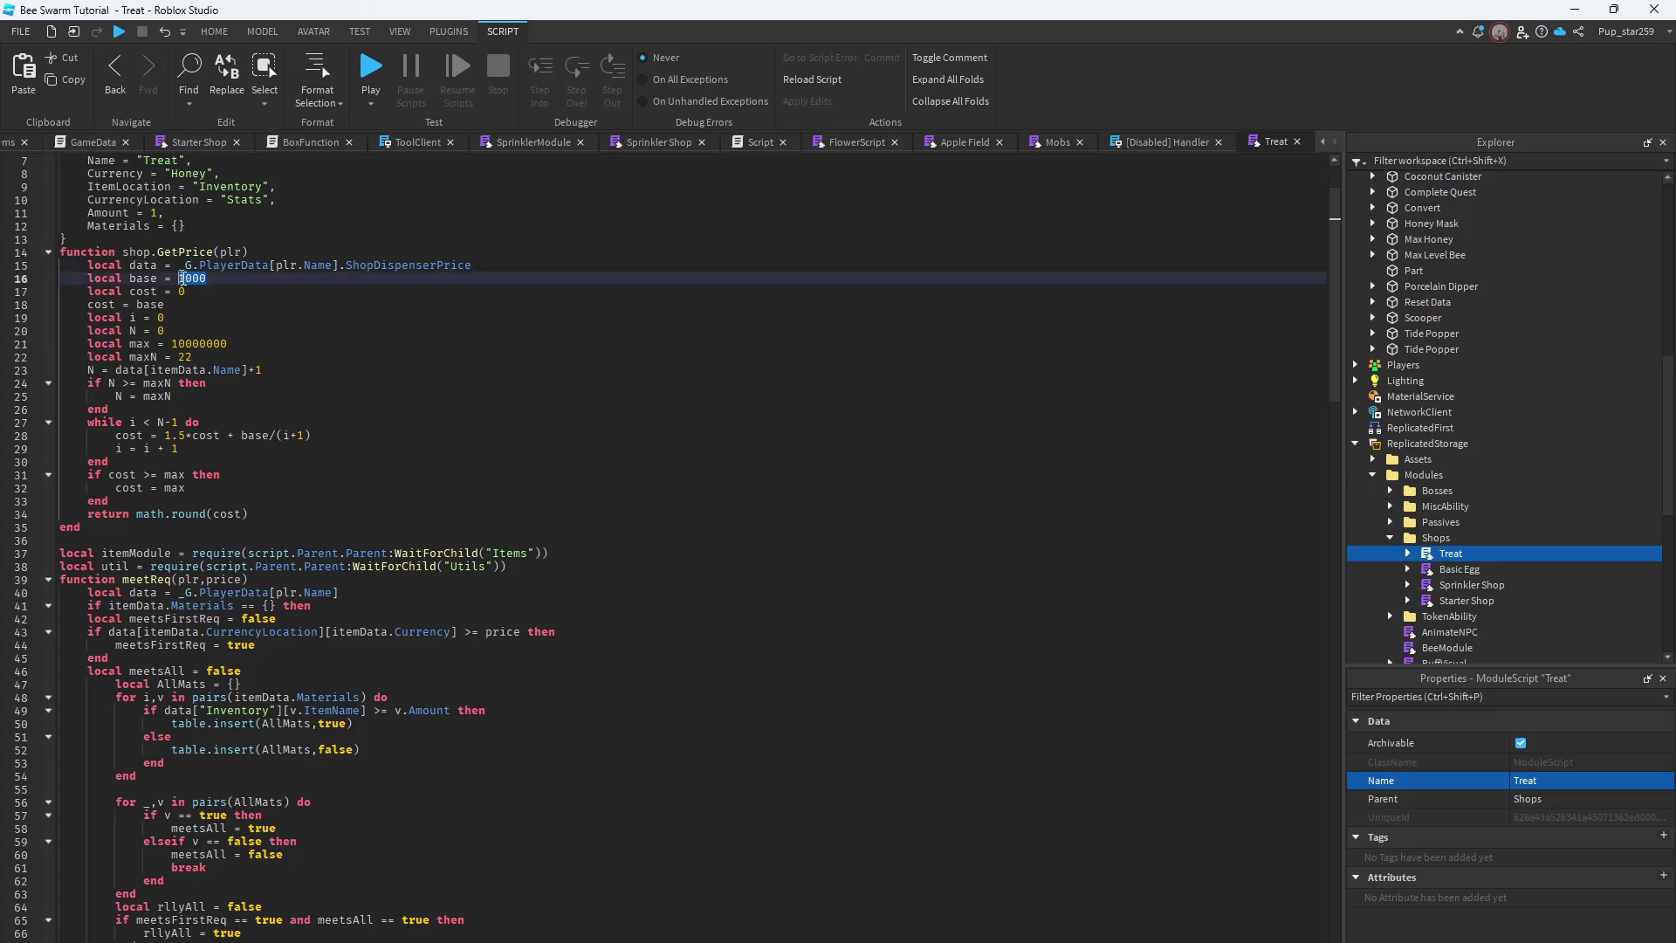
pyautogui.write('25')
pyautogui.moveTo(185, 435); pyautogui.dragTo(178, 434)
pyautogui.write('25')
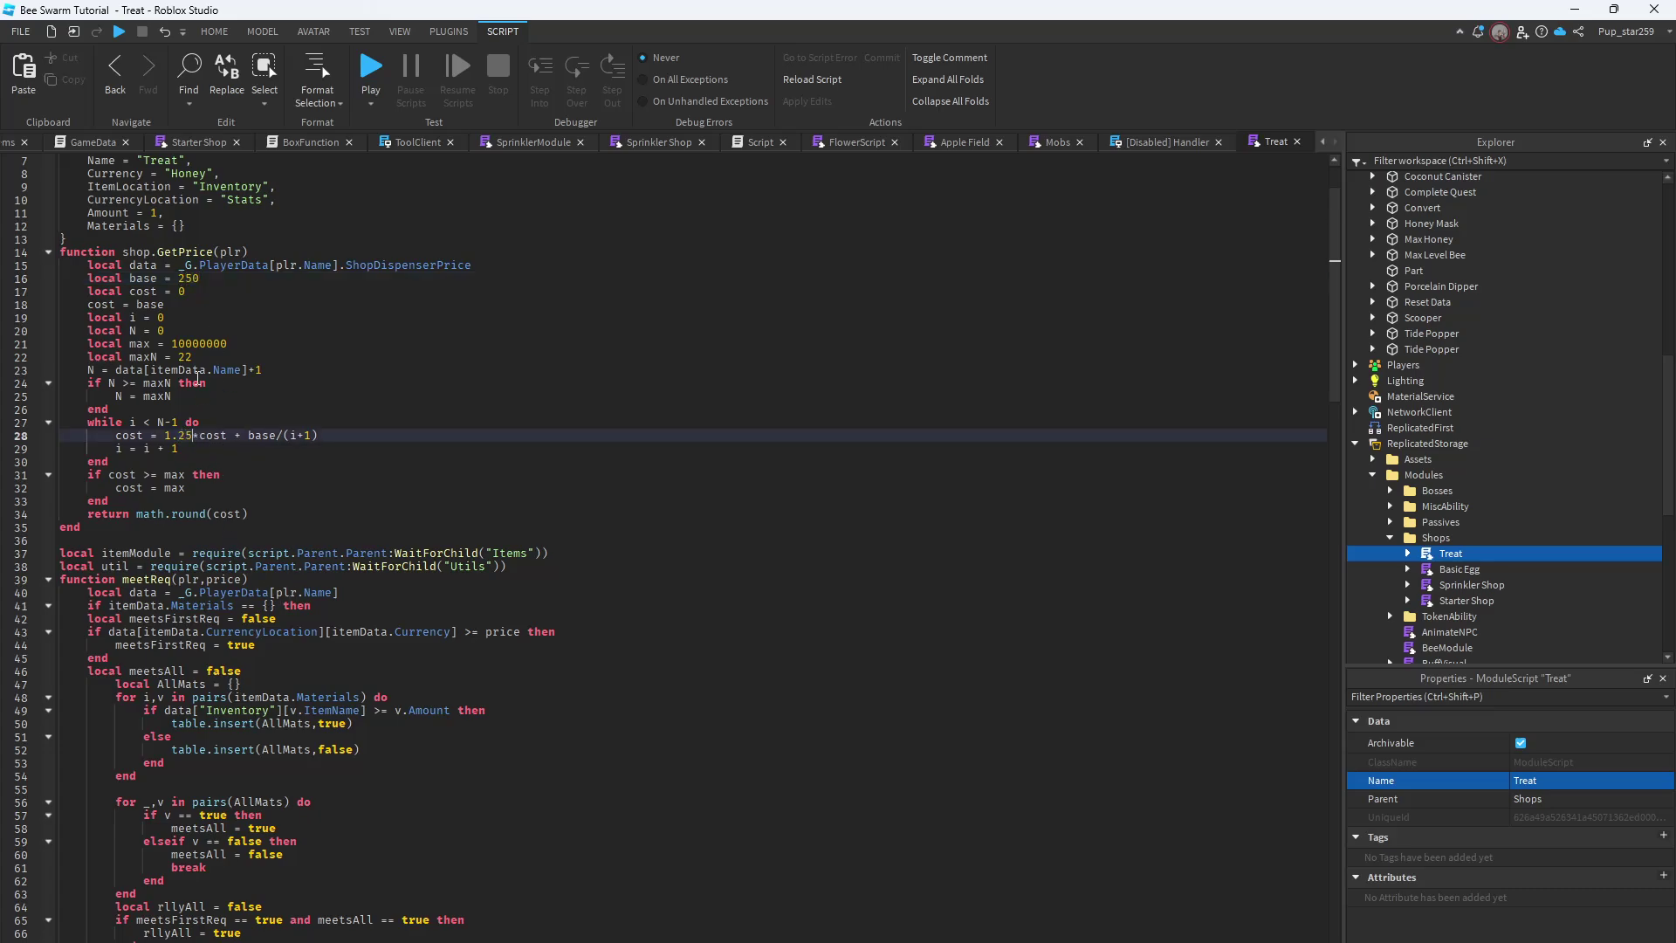
pyautogui.moveTo(244, 345); pyautogui.dragTo(173, 344)
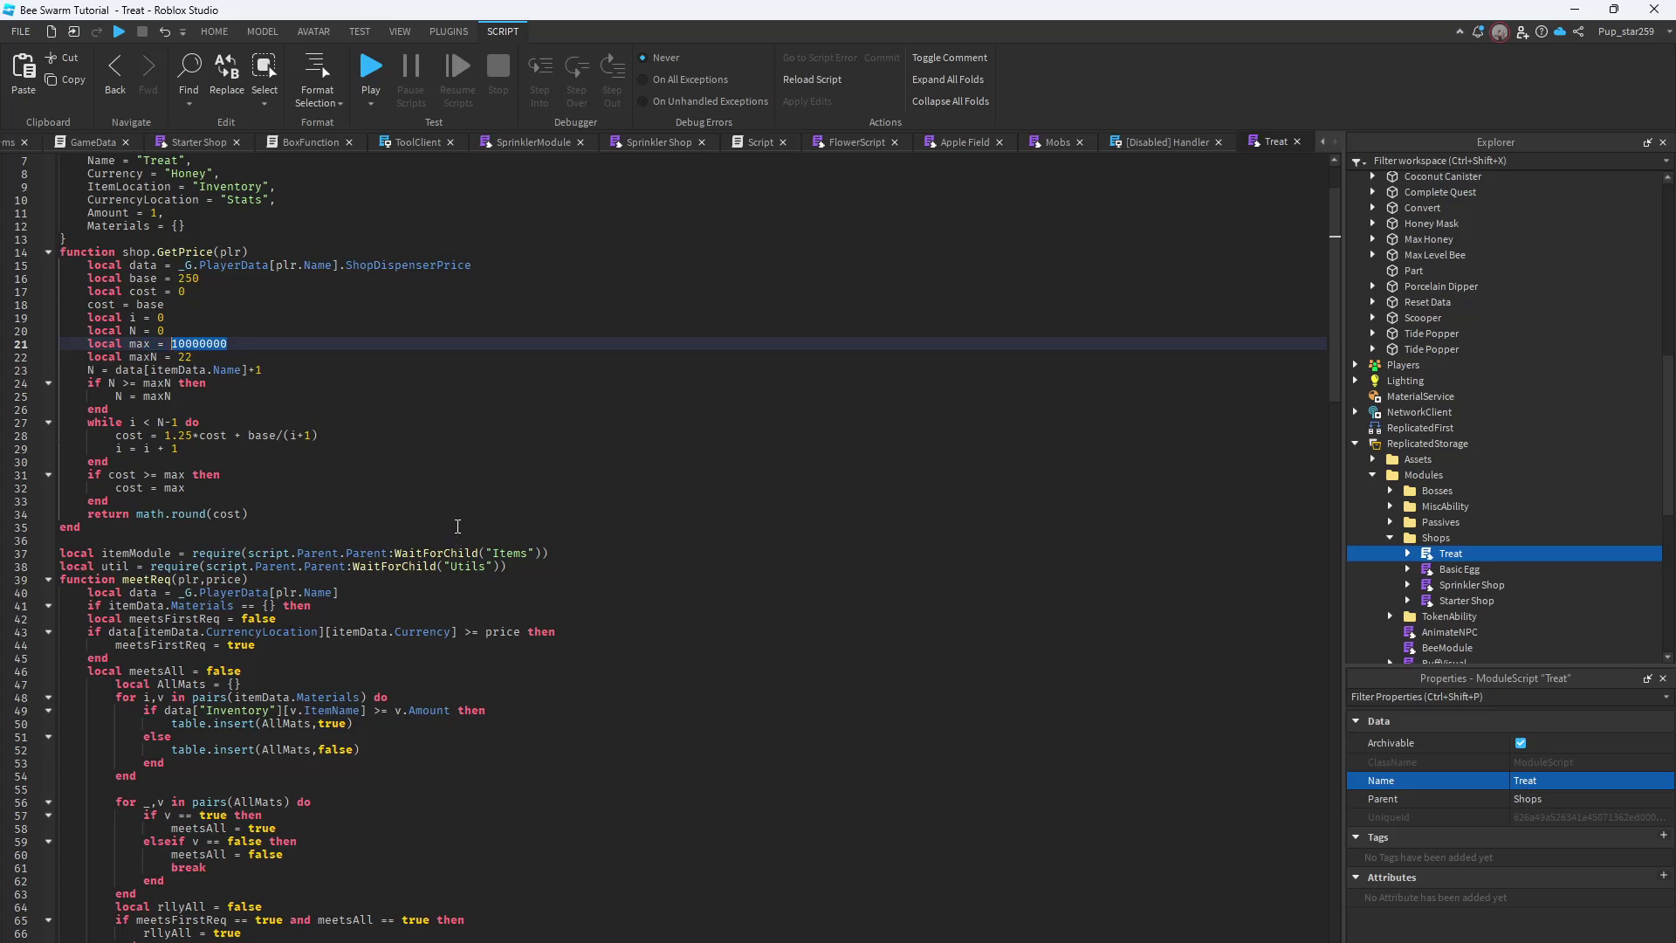
pyautogui.write('1')
# Change the second 'Basic Egg' in line 162's camera call to 'Treat'
pyautogui.scroll(-3, 318, 550)
pyautogui.scroll(-10, 323, 559)
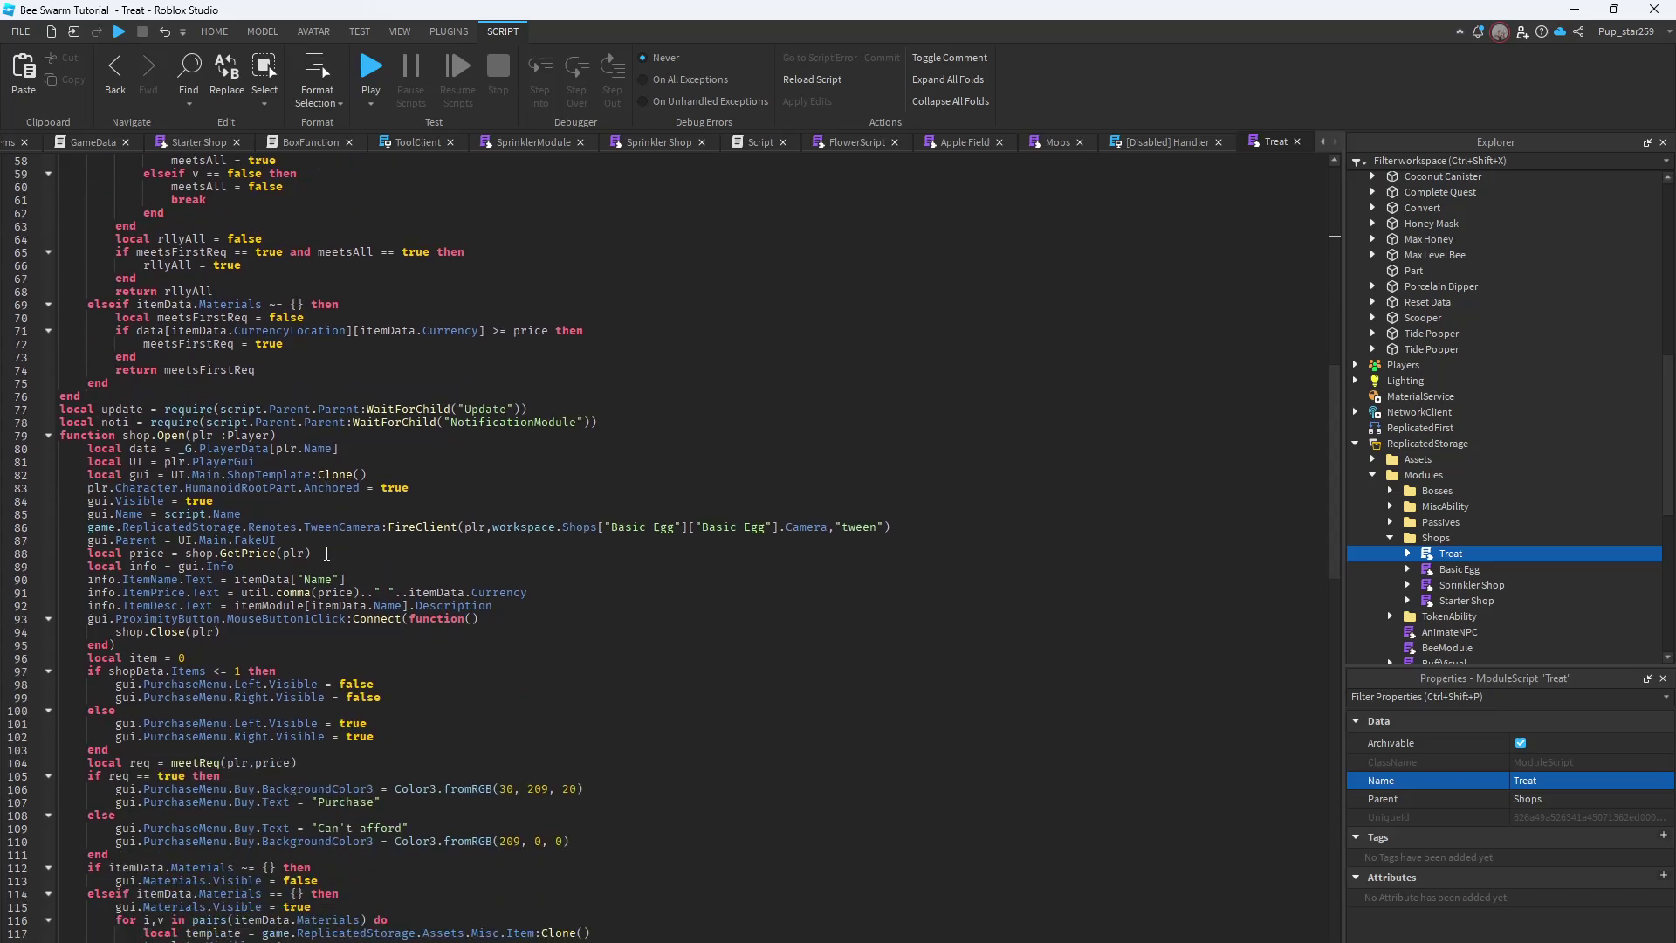
pyautogui.scroll(-10, 330, 567)
pyautogui.scroll(-11, 340, 579)
pyautogui.scroll(-8, 419, 576)
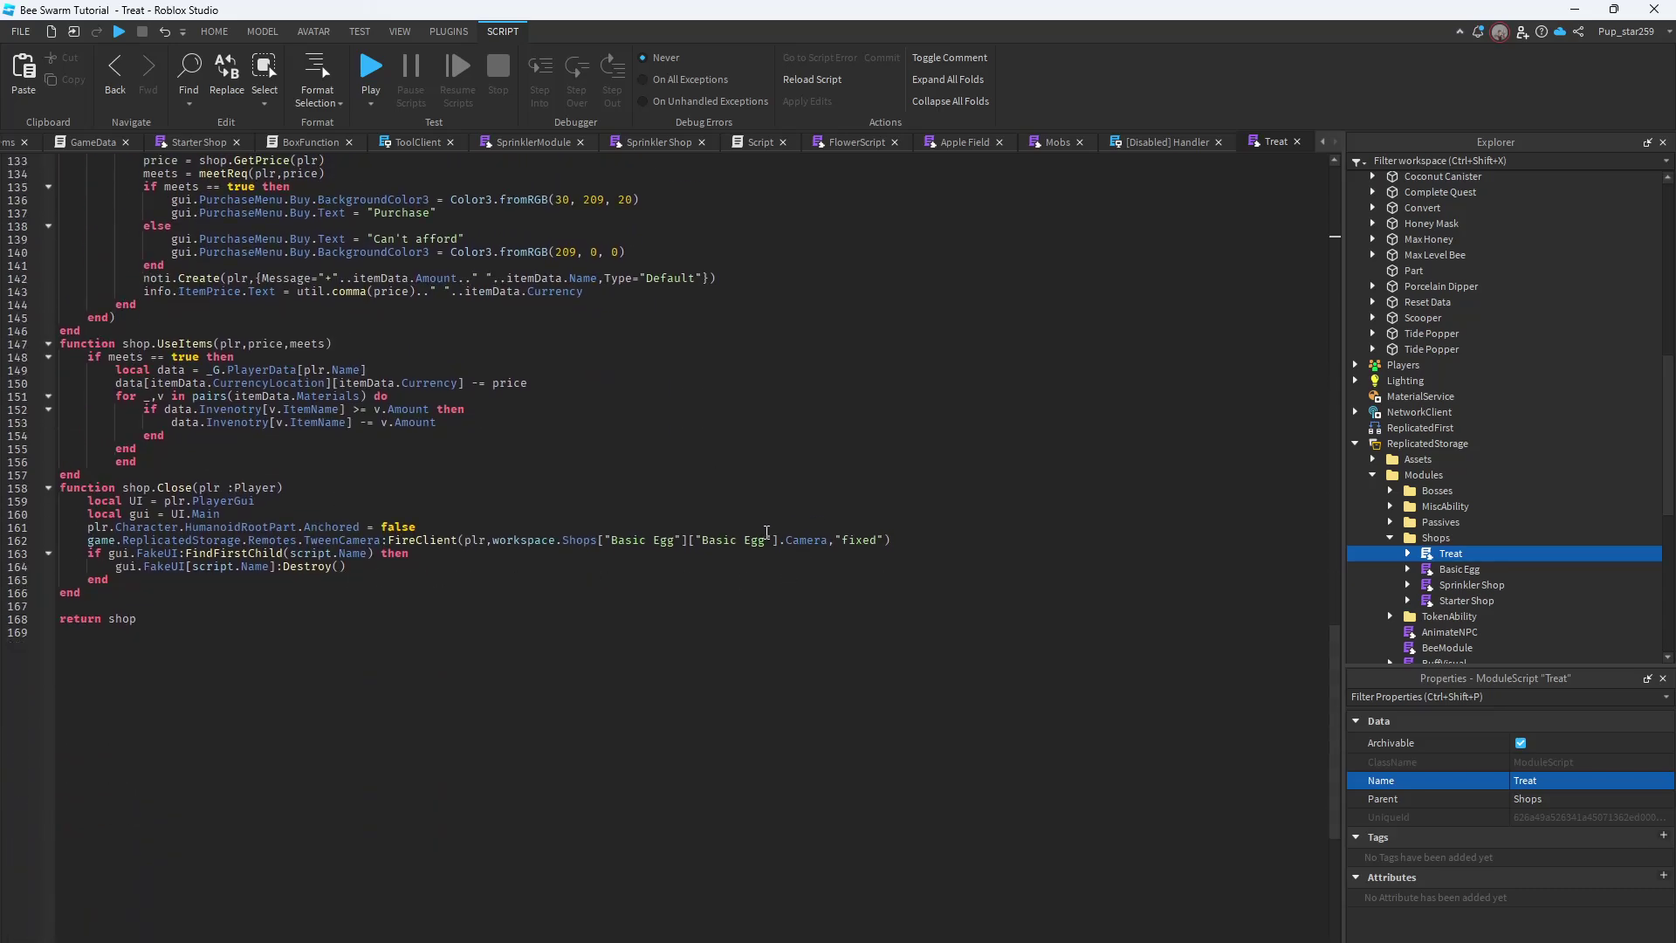
pyautogui.click(762, 542)
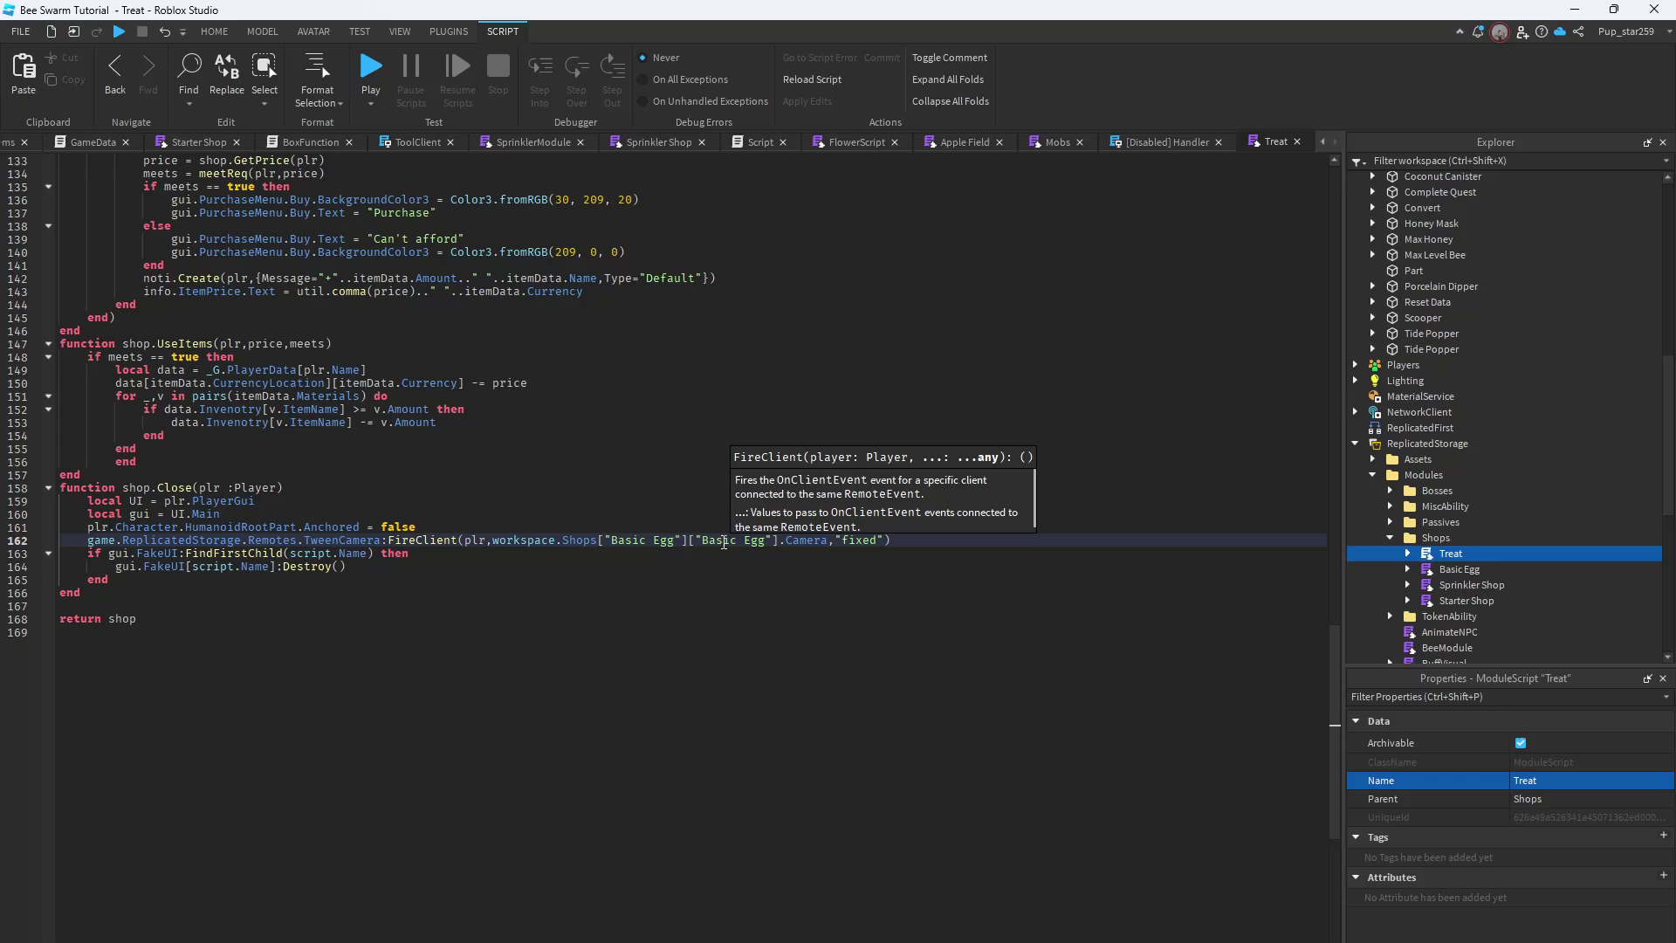
pyautogui.click(707, 542)
pyautogui.moveTo(706, 542); pyautogui.dragTo(766, 546)
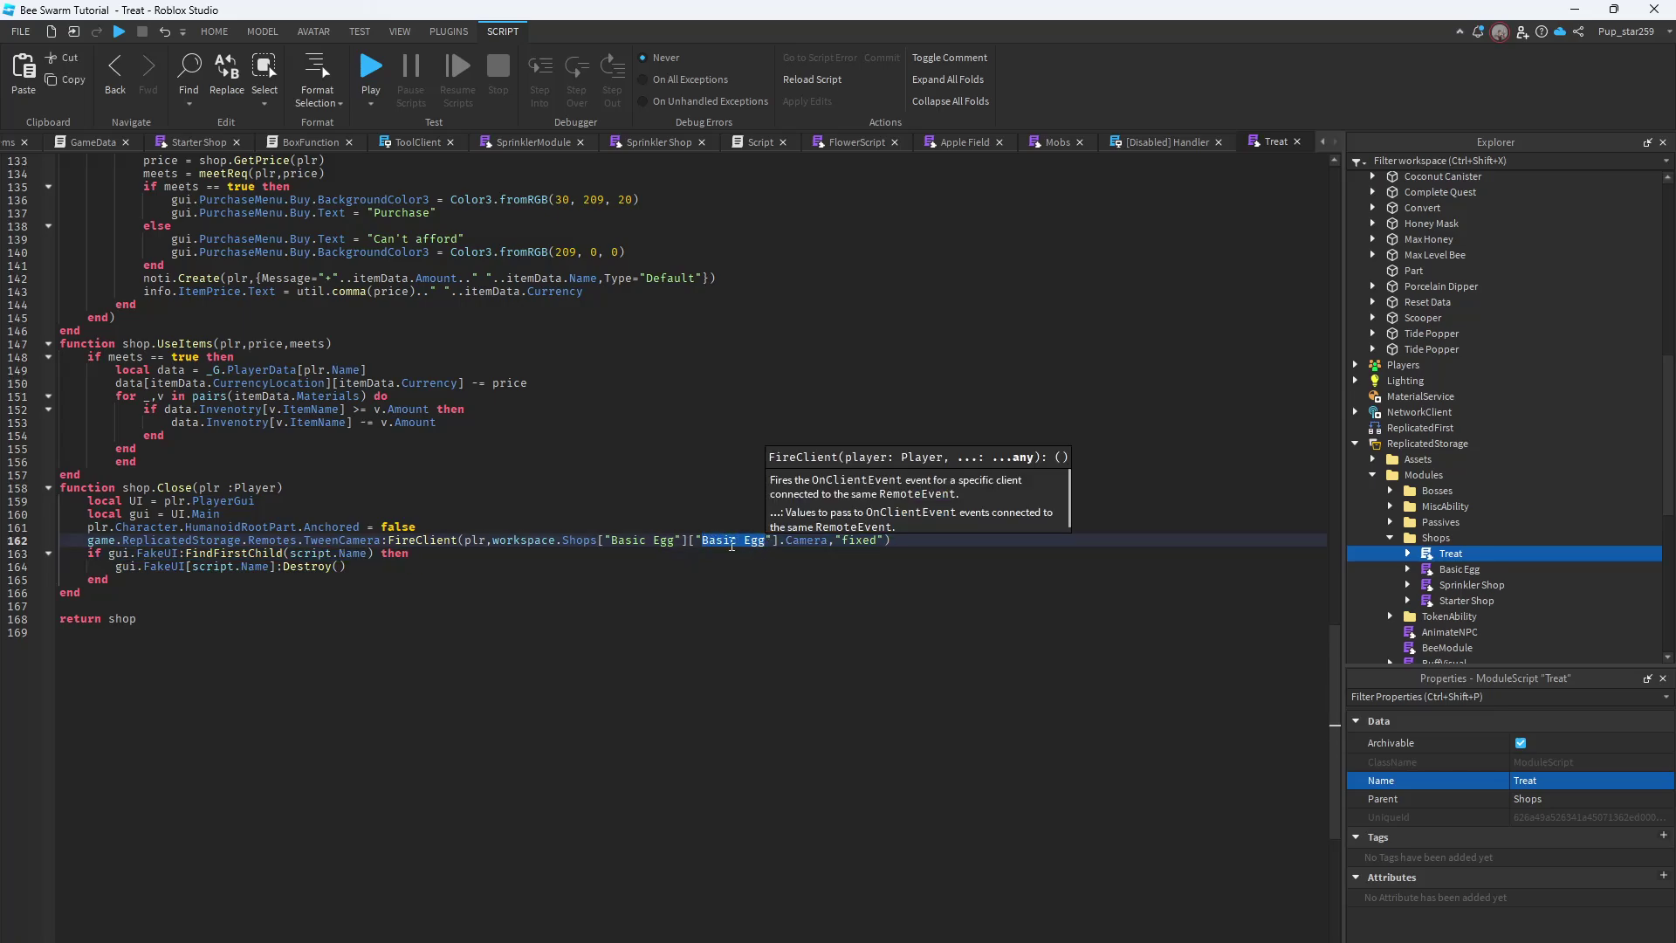
pyautogui.write('Treat')
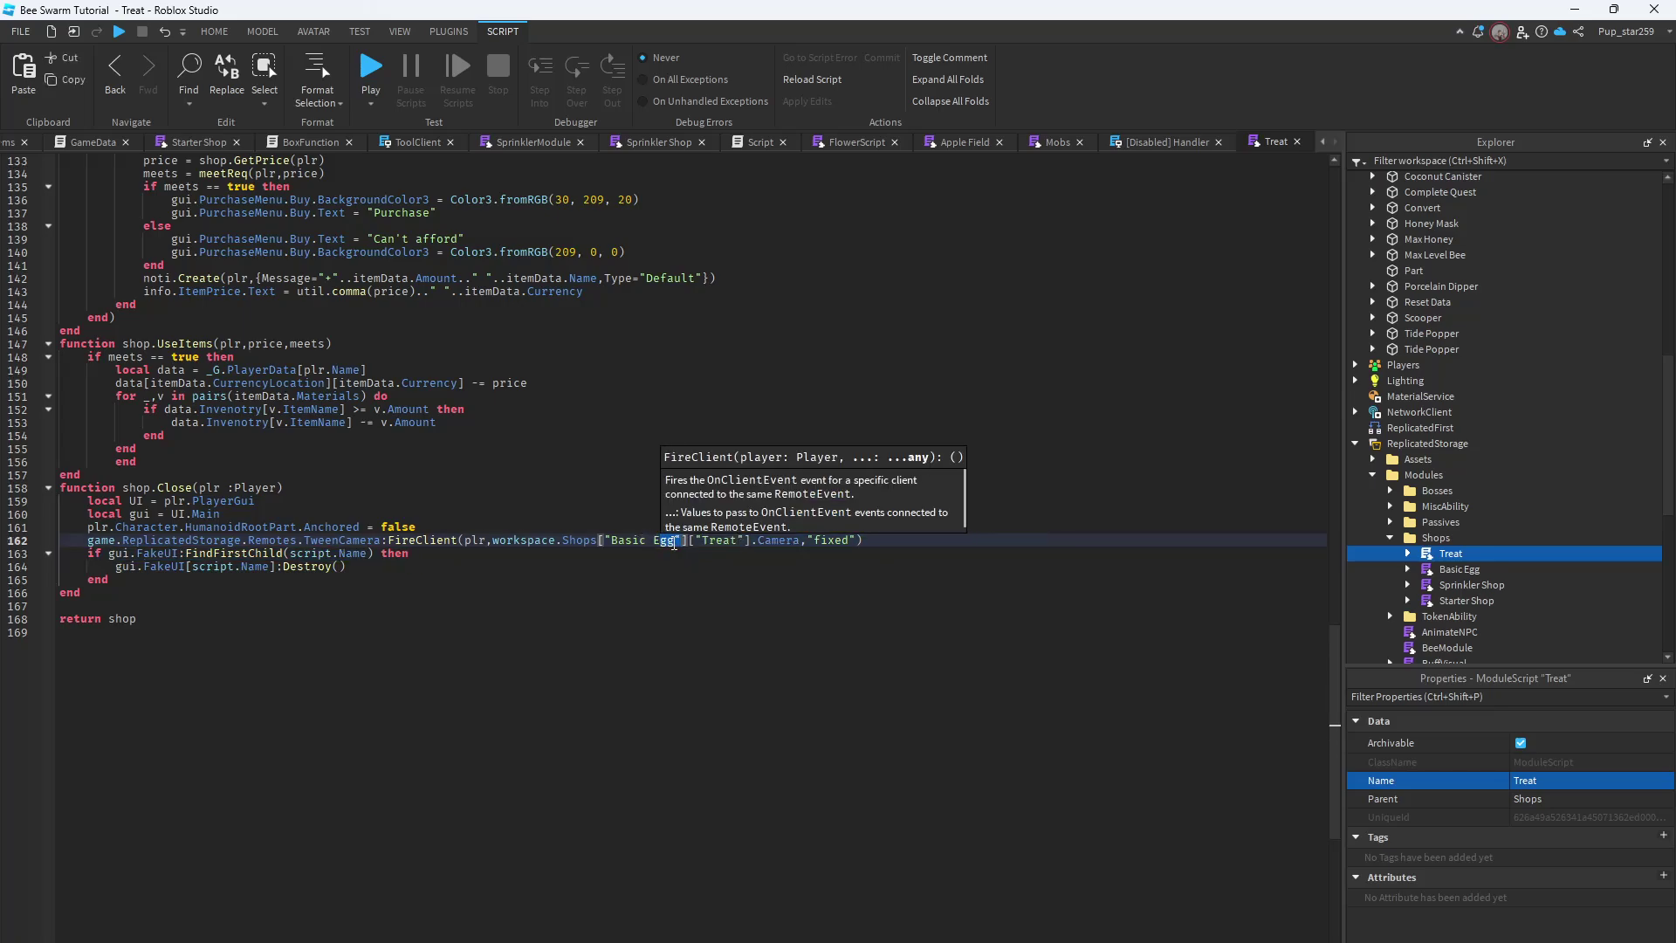
pyautogui.moveTo(677, 540); pyautogui.dragTo(611, 549)
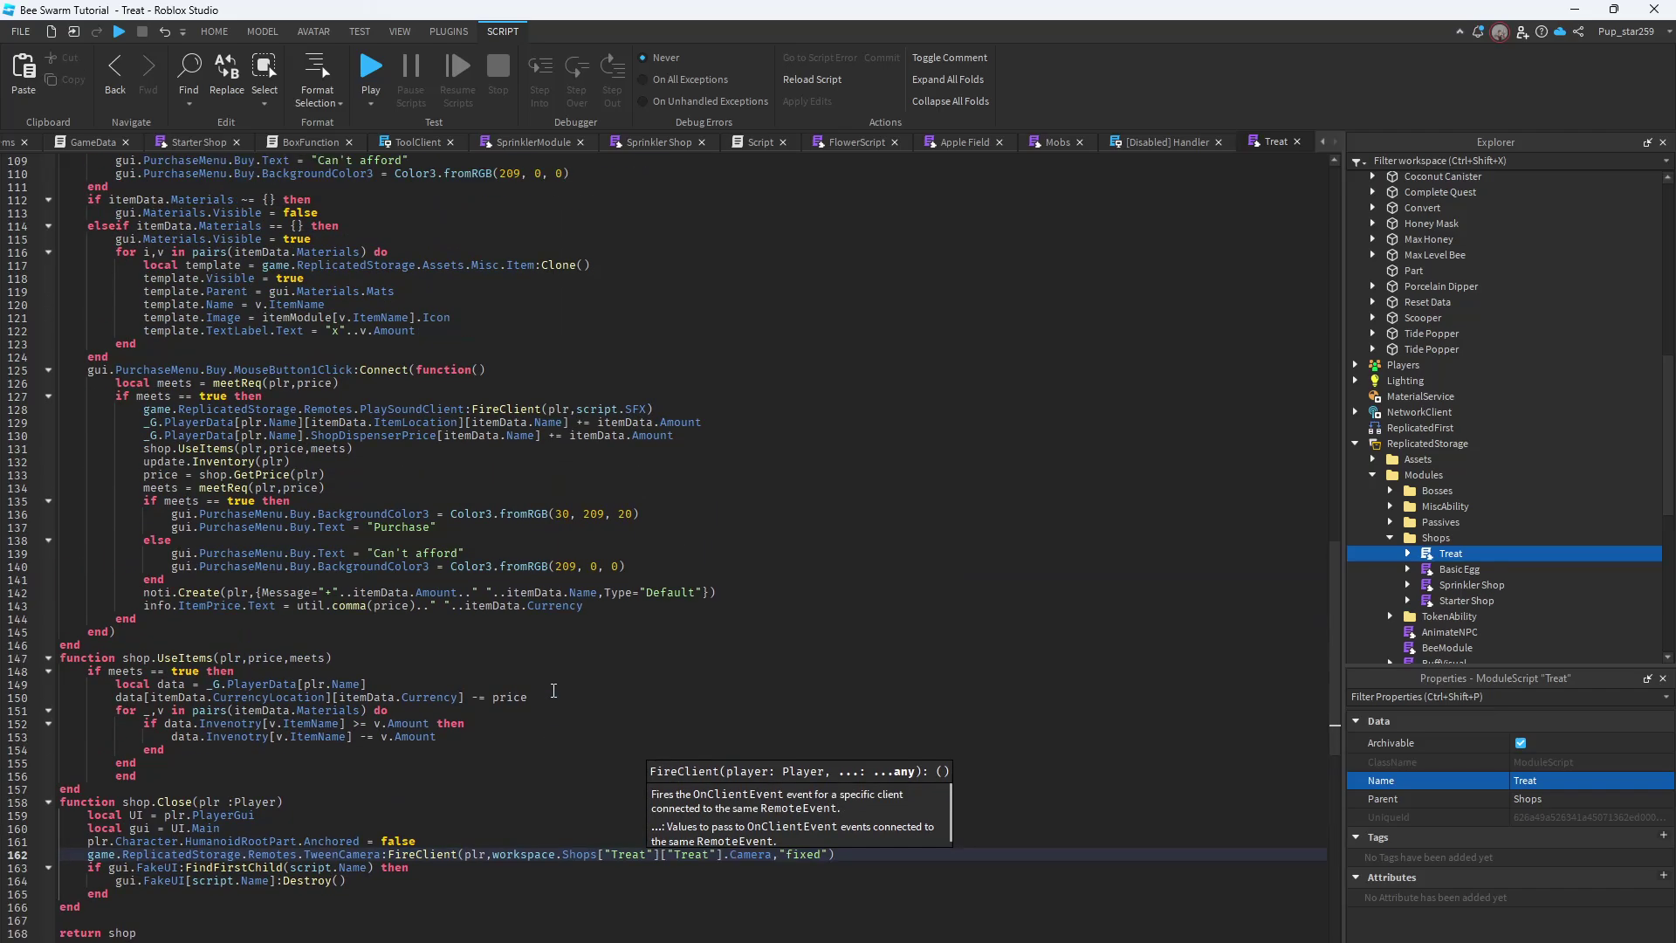
# Replace both 'Basic Egg' names on line 86 with 'Treat' so the close function targets Treat
pyautogui.scroll(20, 355, 378)
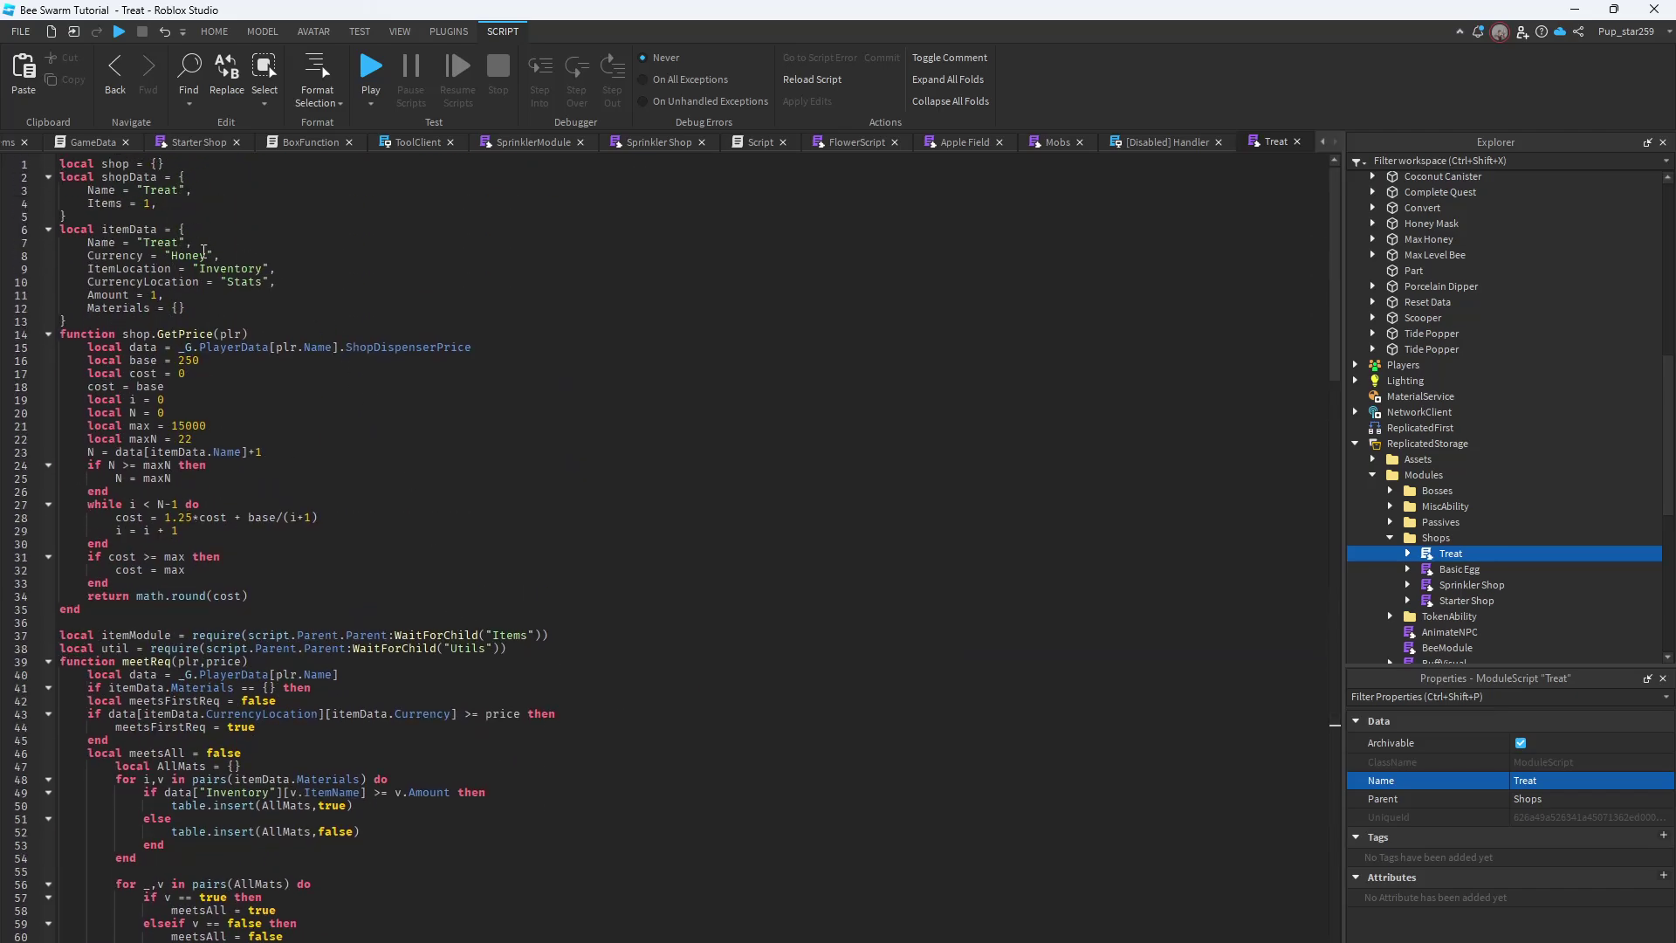
pyautogui.scroll(-15, 525, 673)
pyautogui.scroll(-2, 525, 673)
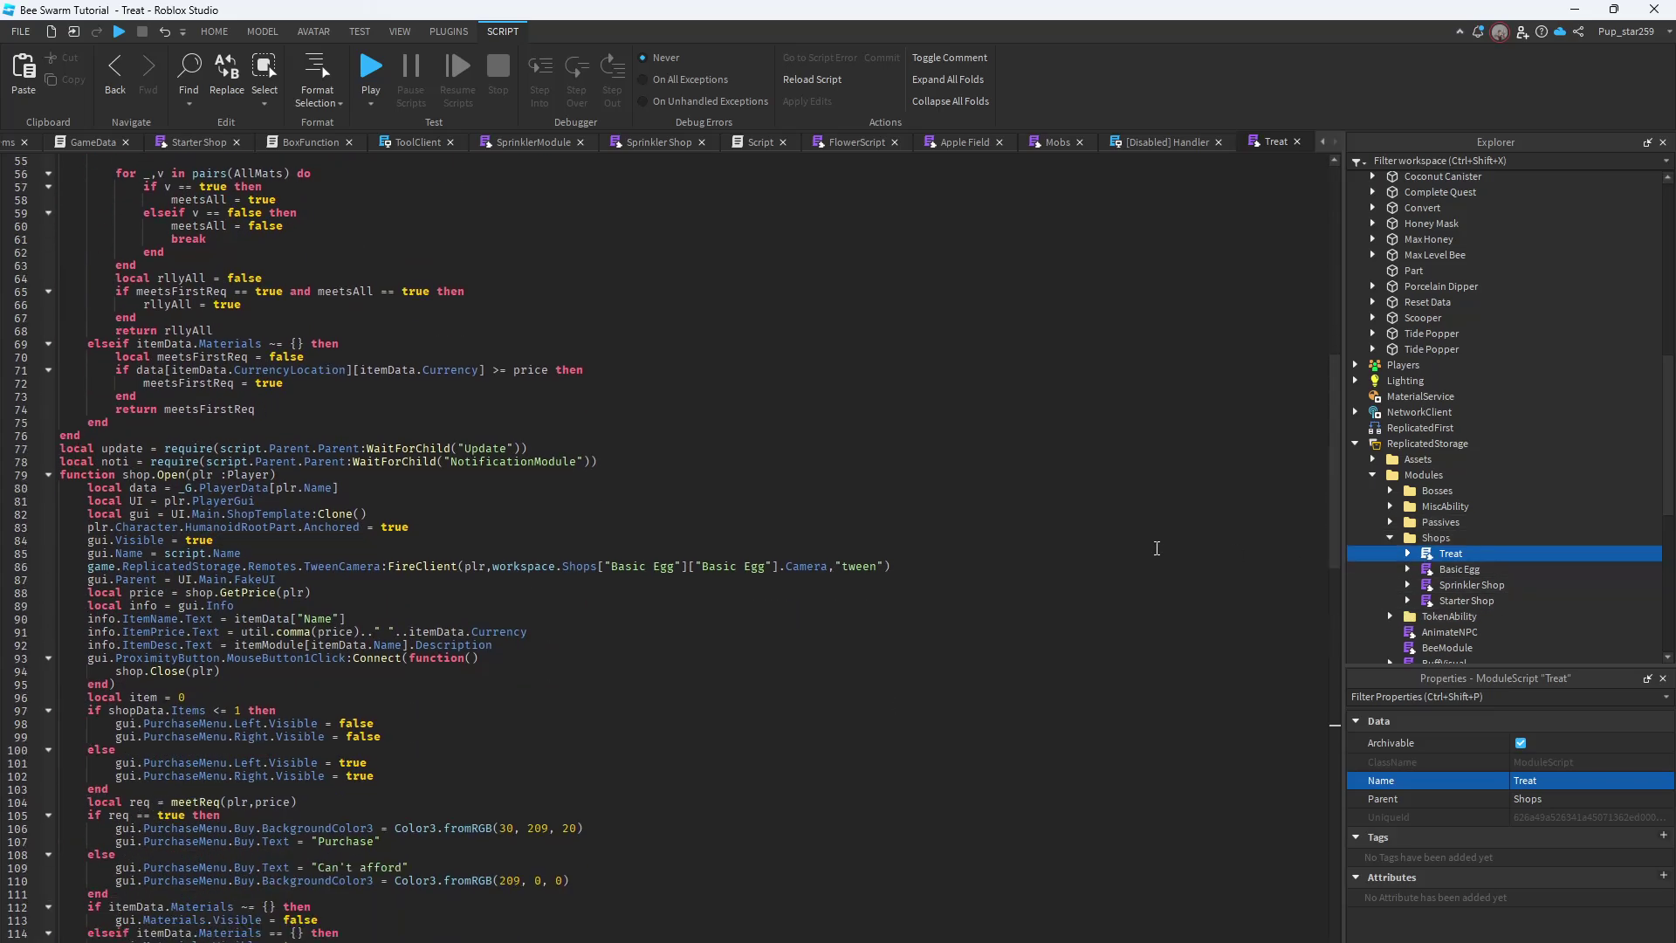
pyautogui.scroll(-3, 647, 623)
pyautogui.scroll(-1, 647, 623)
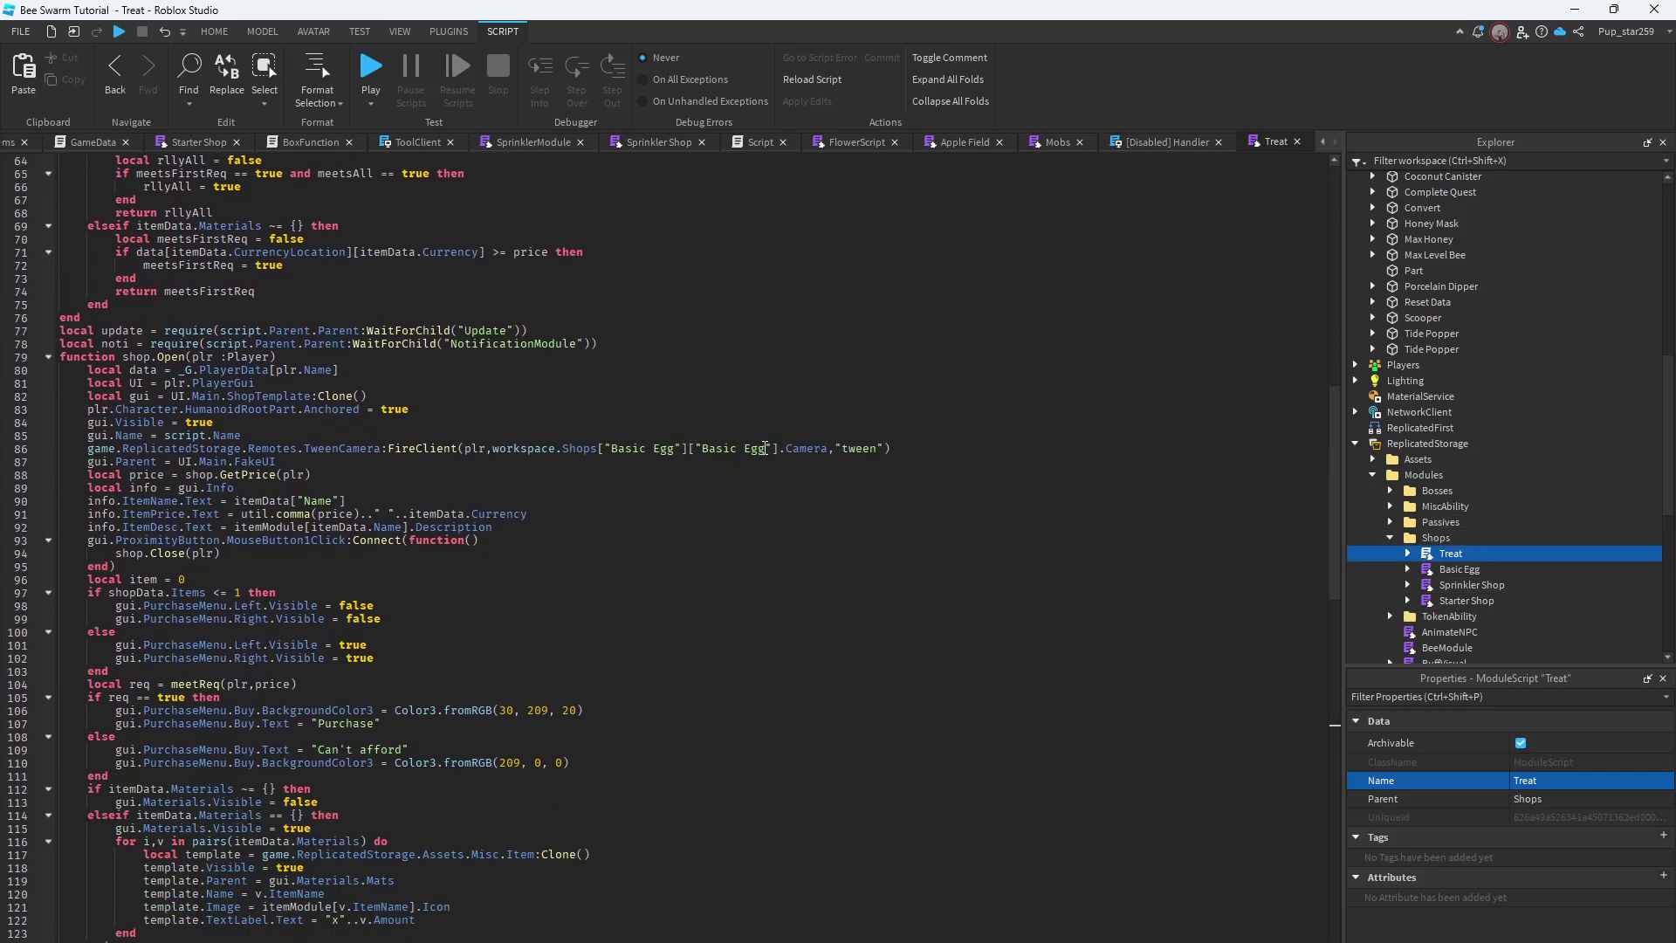
pyautogui.scroll(-18, 765, 447)
pyautogui.scroll(-5, 748, 550)
pyautogui.scroll(14, 748, 550)
pyautogui.scroll(3, 751, 550)
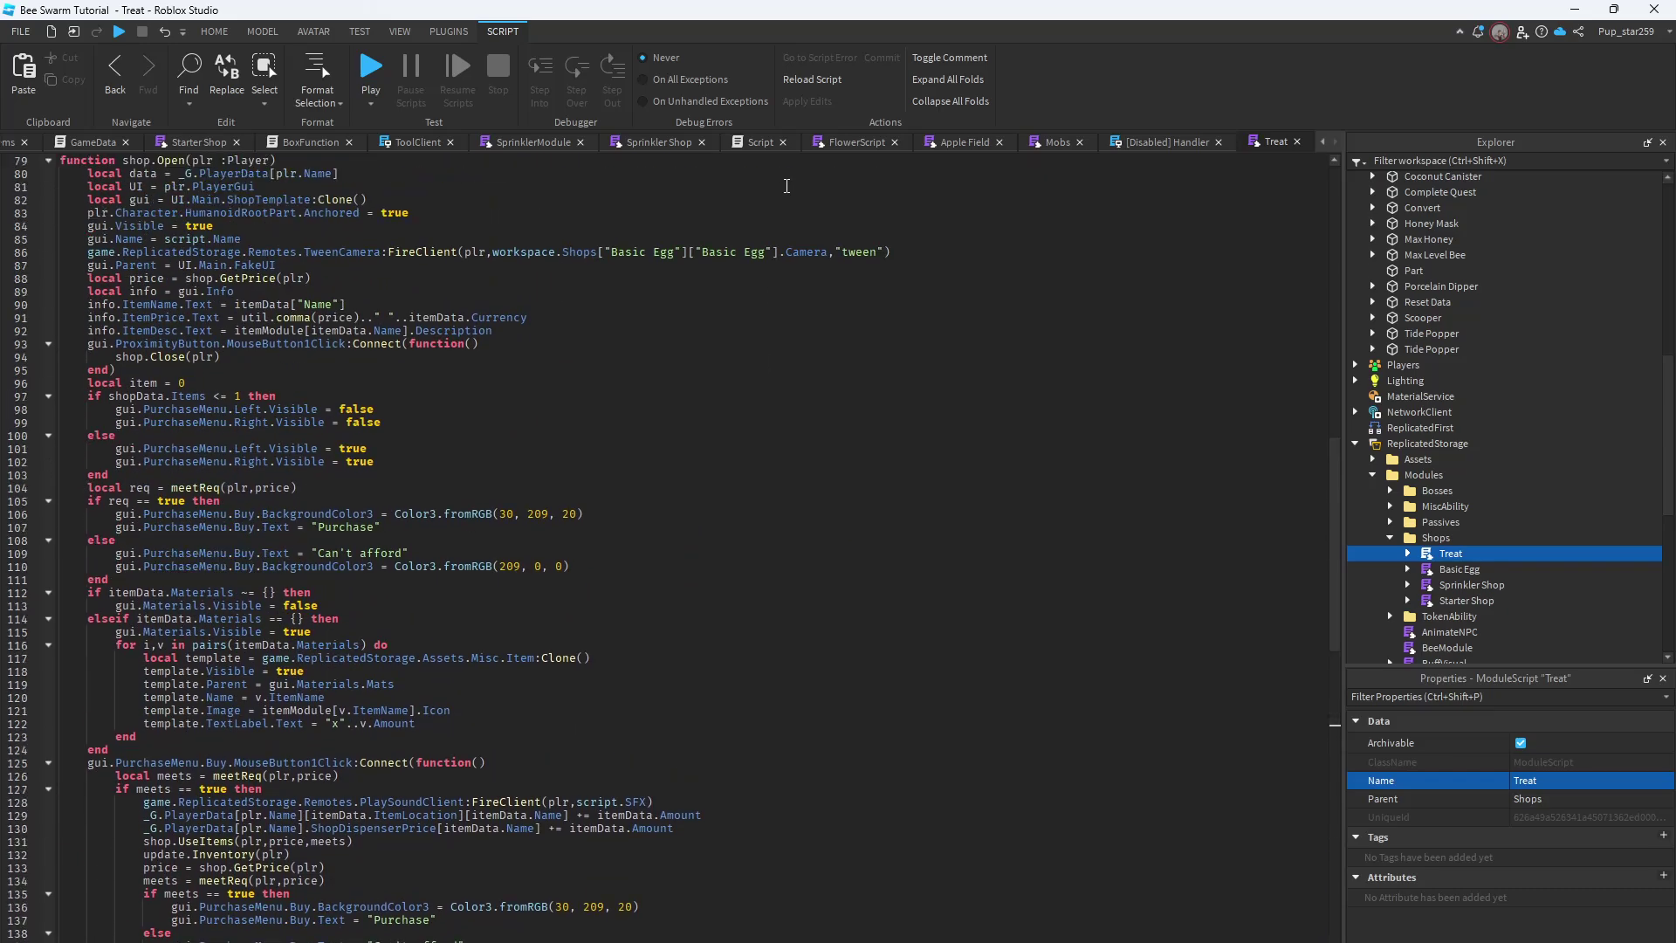
pyautogui.moveTo(765, 253); pyautogui.dragTo(699, 253)
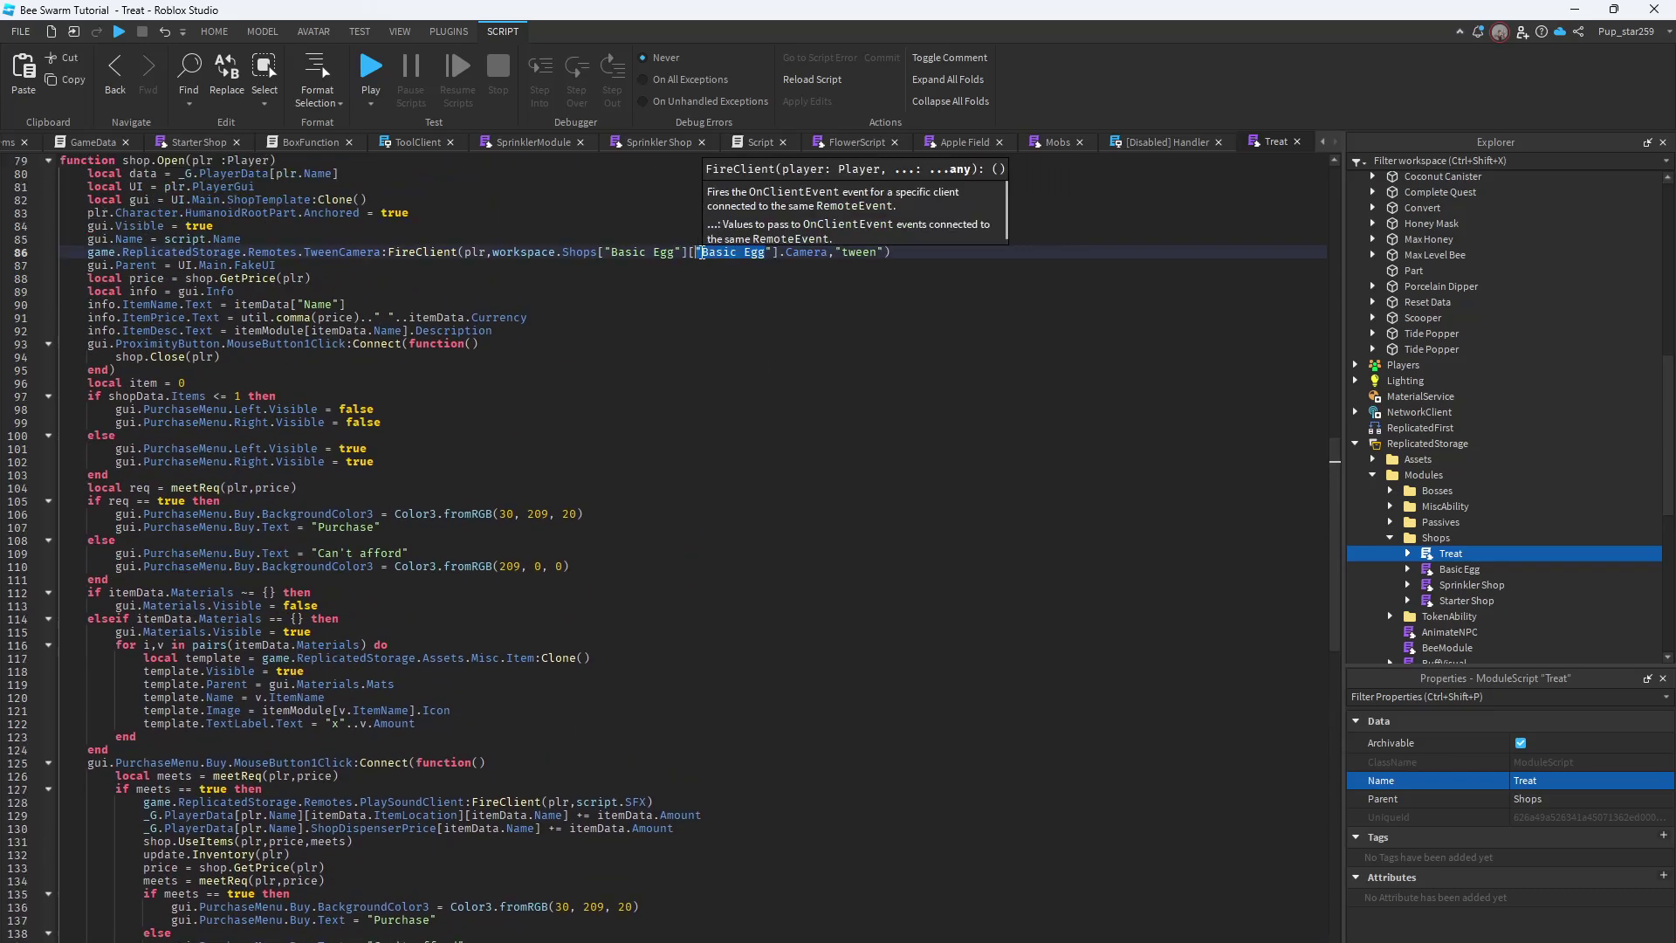
pyautogui.write('Treat')
pyautogui.moveTo(675, 253); pyautogui.dragTo(611, 252)
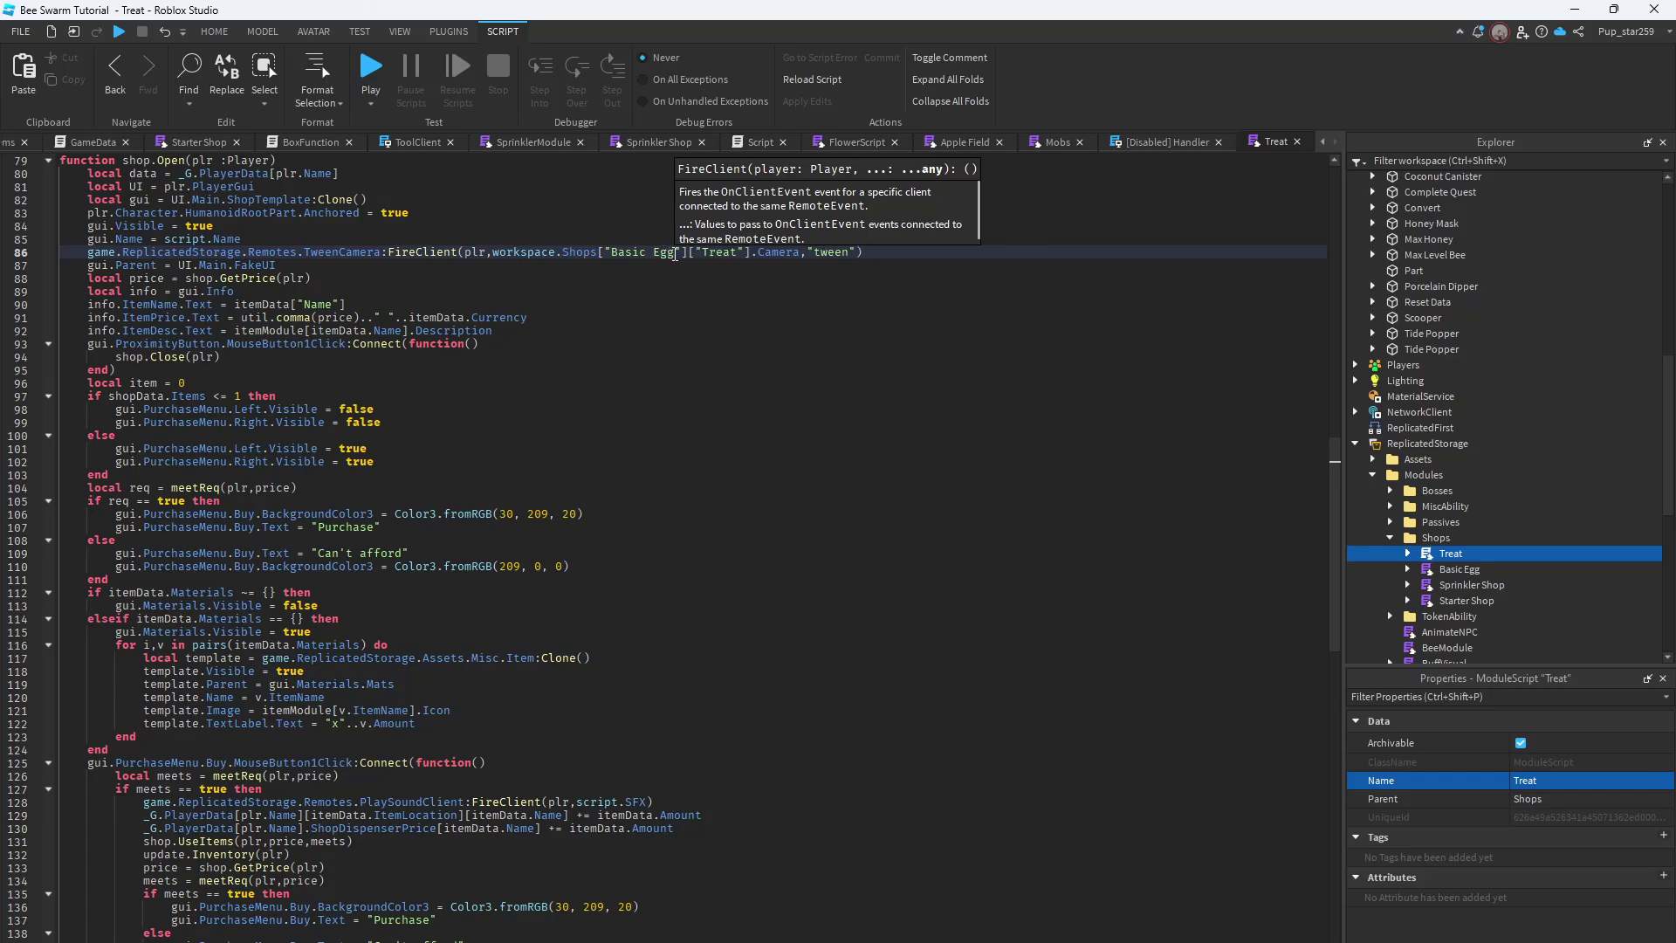
pyautogui.write('Treat')
pyautogui.scroll(-10, 710, 353)
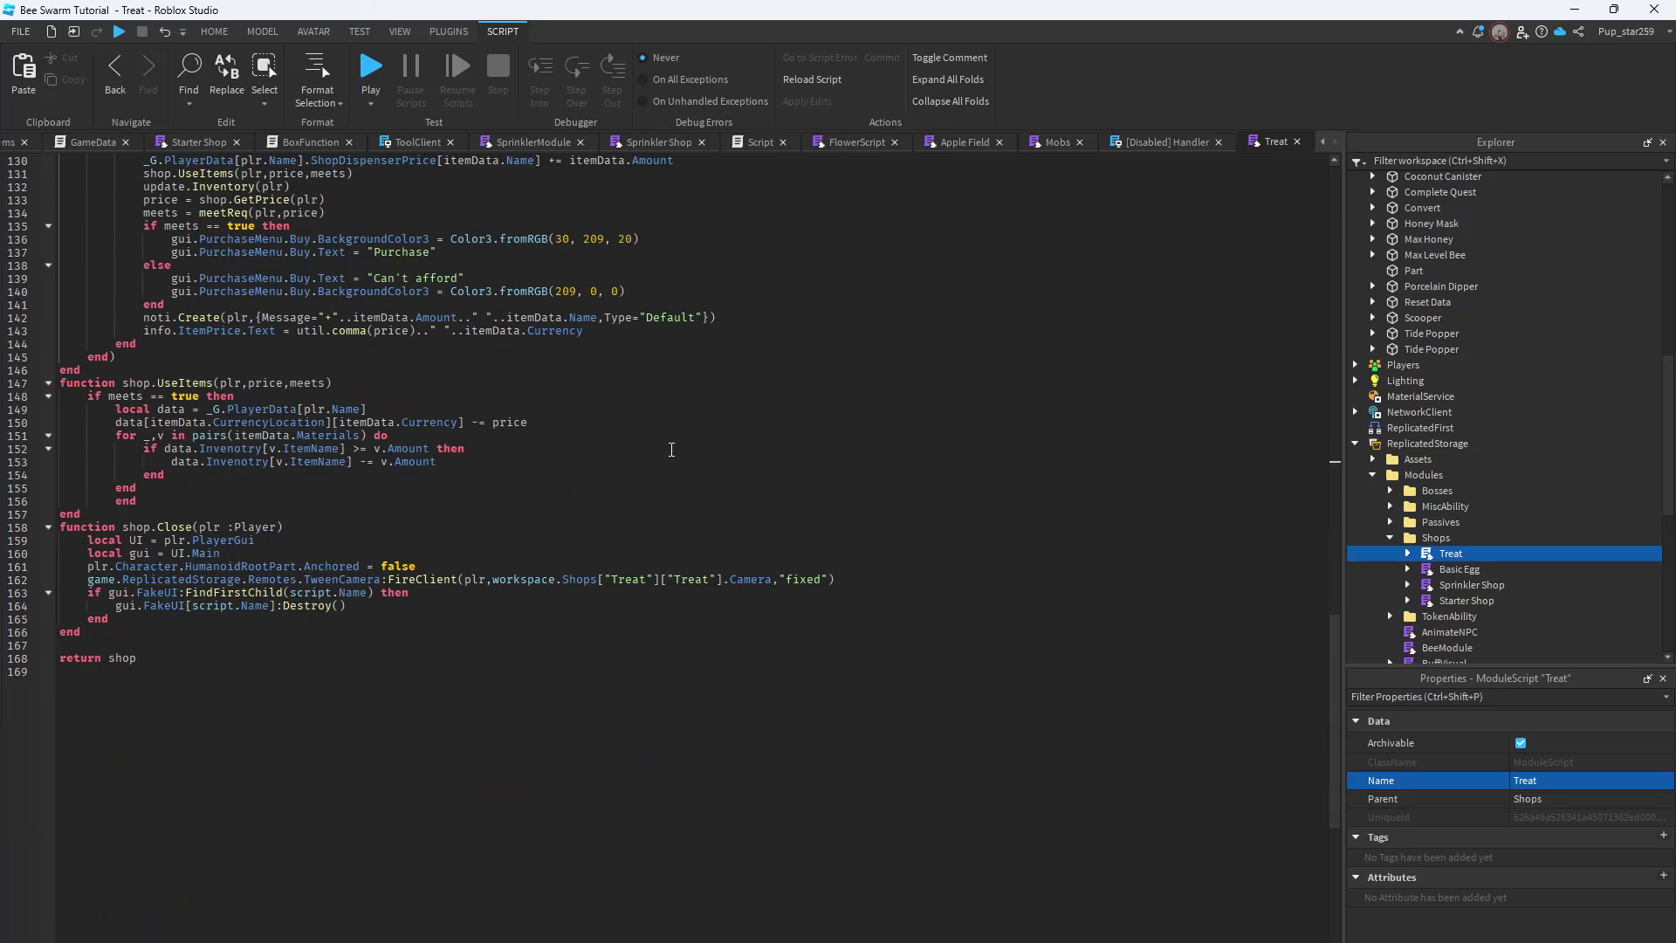
pyautogui.scroll(-5, 612, 349)
pyautogui.scroll(20, 437, 306)
pyautogui.scroll(5, 262, 262)
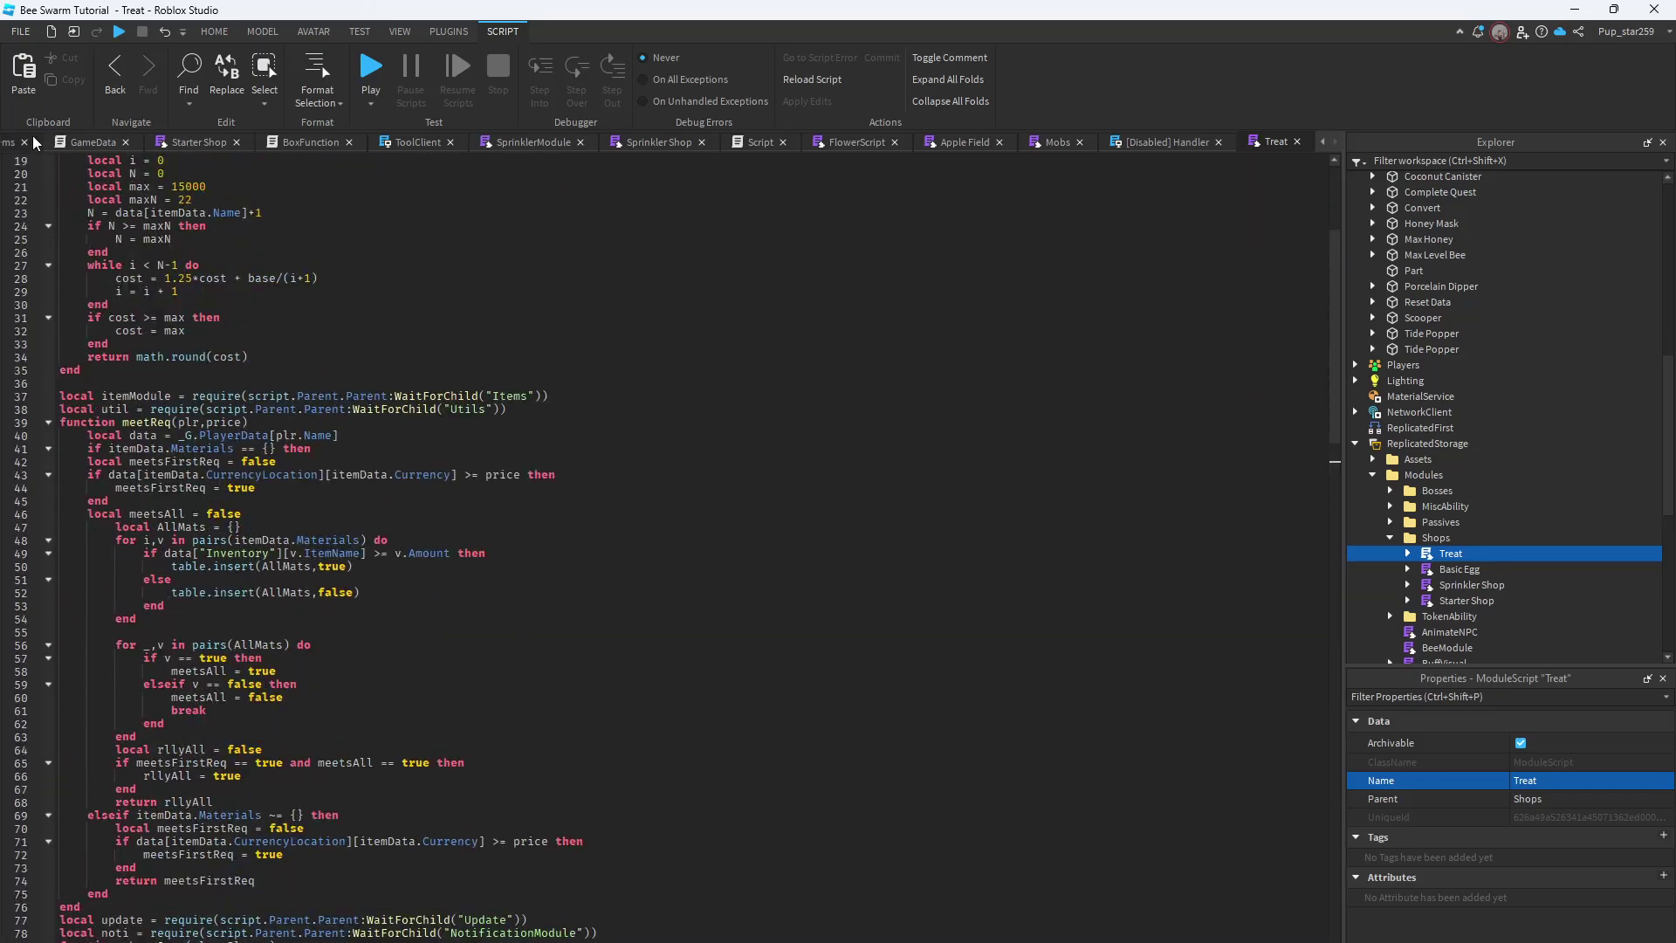
# Copy GameData's ["Basic Egg"] = 0 price line and paste it on a new line below
pyautogui.scroll(5, 261, 350)
pyautogui.click(87, 141)
pyautogui.scroll(1, 349, 366)
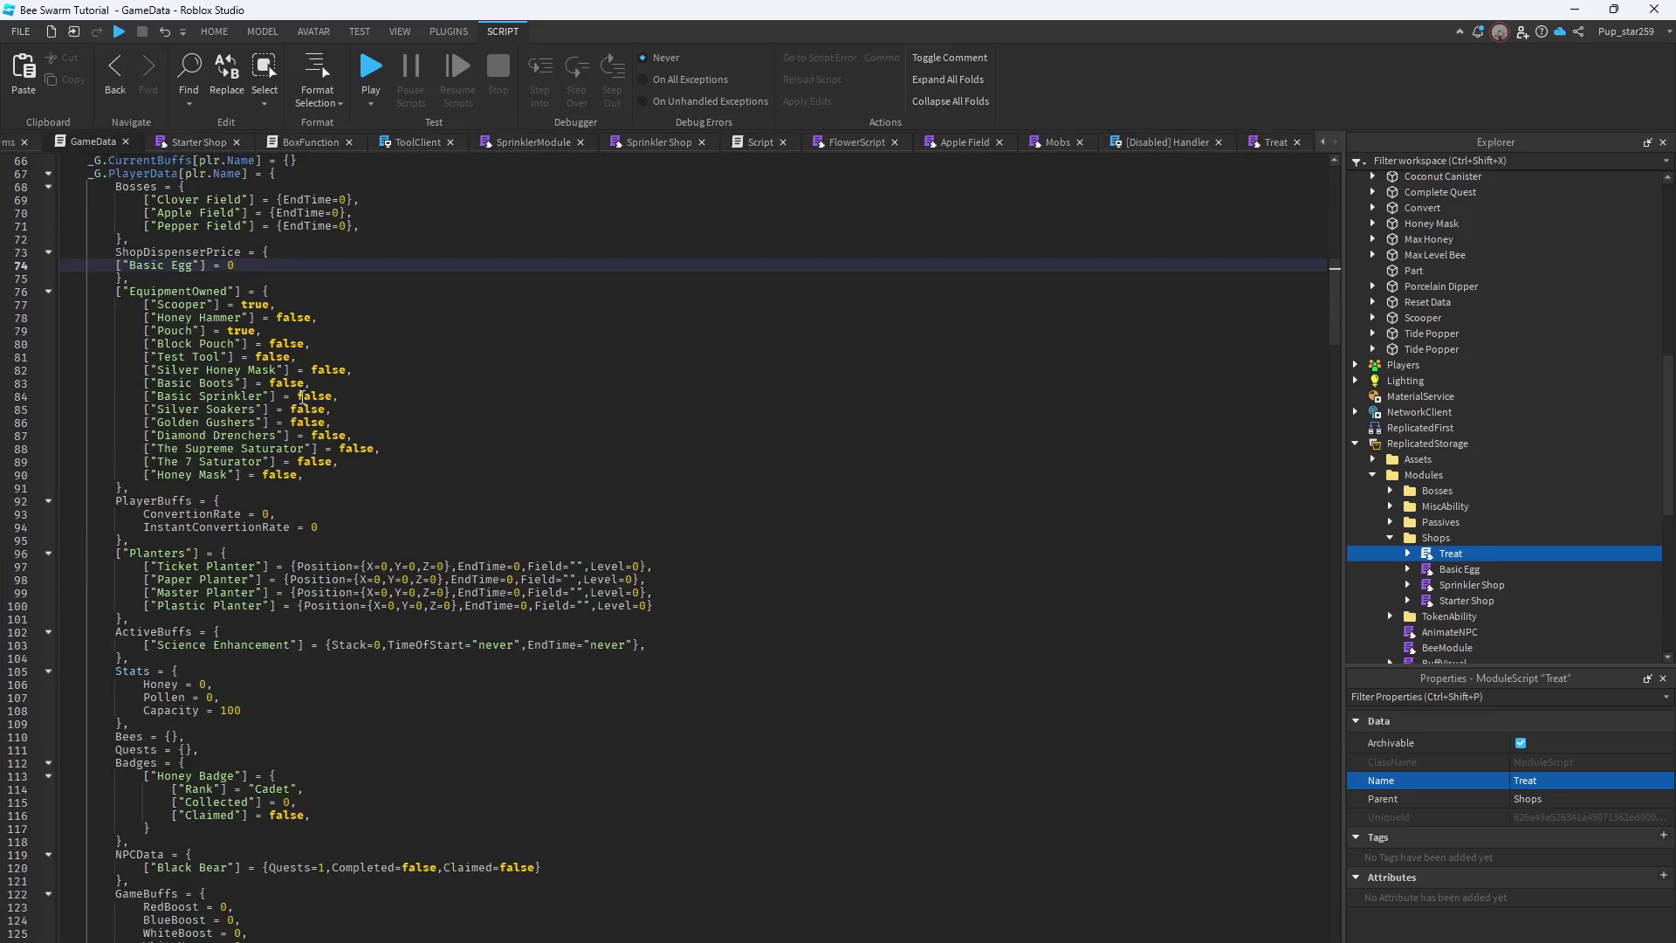
pyautogui.scroll(1, 314, 331)
pyautogui.moveTo(275, 300); pyautogui.dragTo(48, 298)
pyautogui.hotkey('ctrl', 'c')
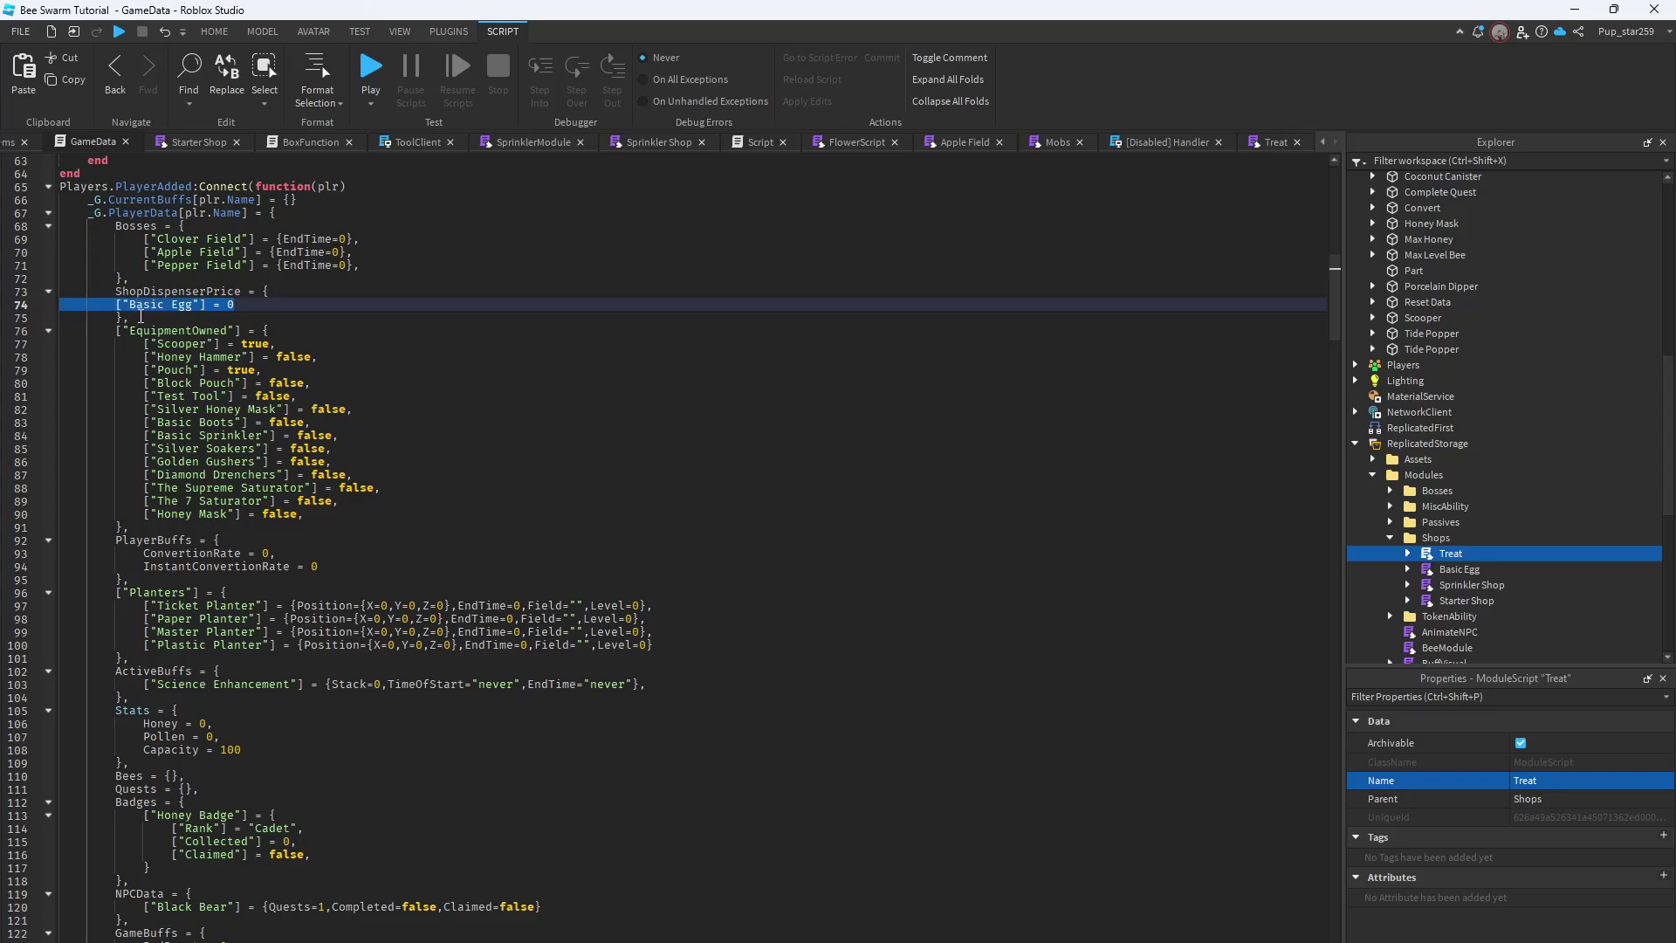
pyautogui.click(248, 305)
pyautogui.press('Return')
pyautogui.hotkey('ctrl', 'v')
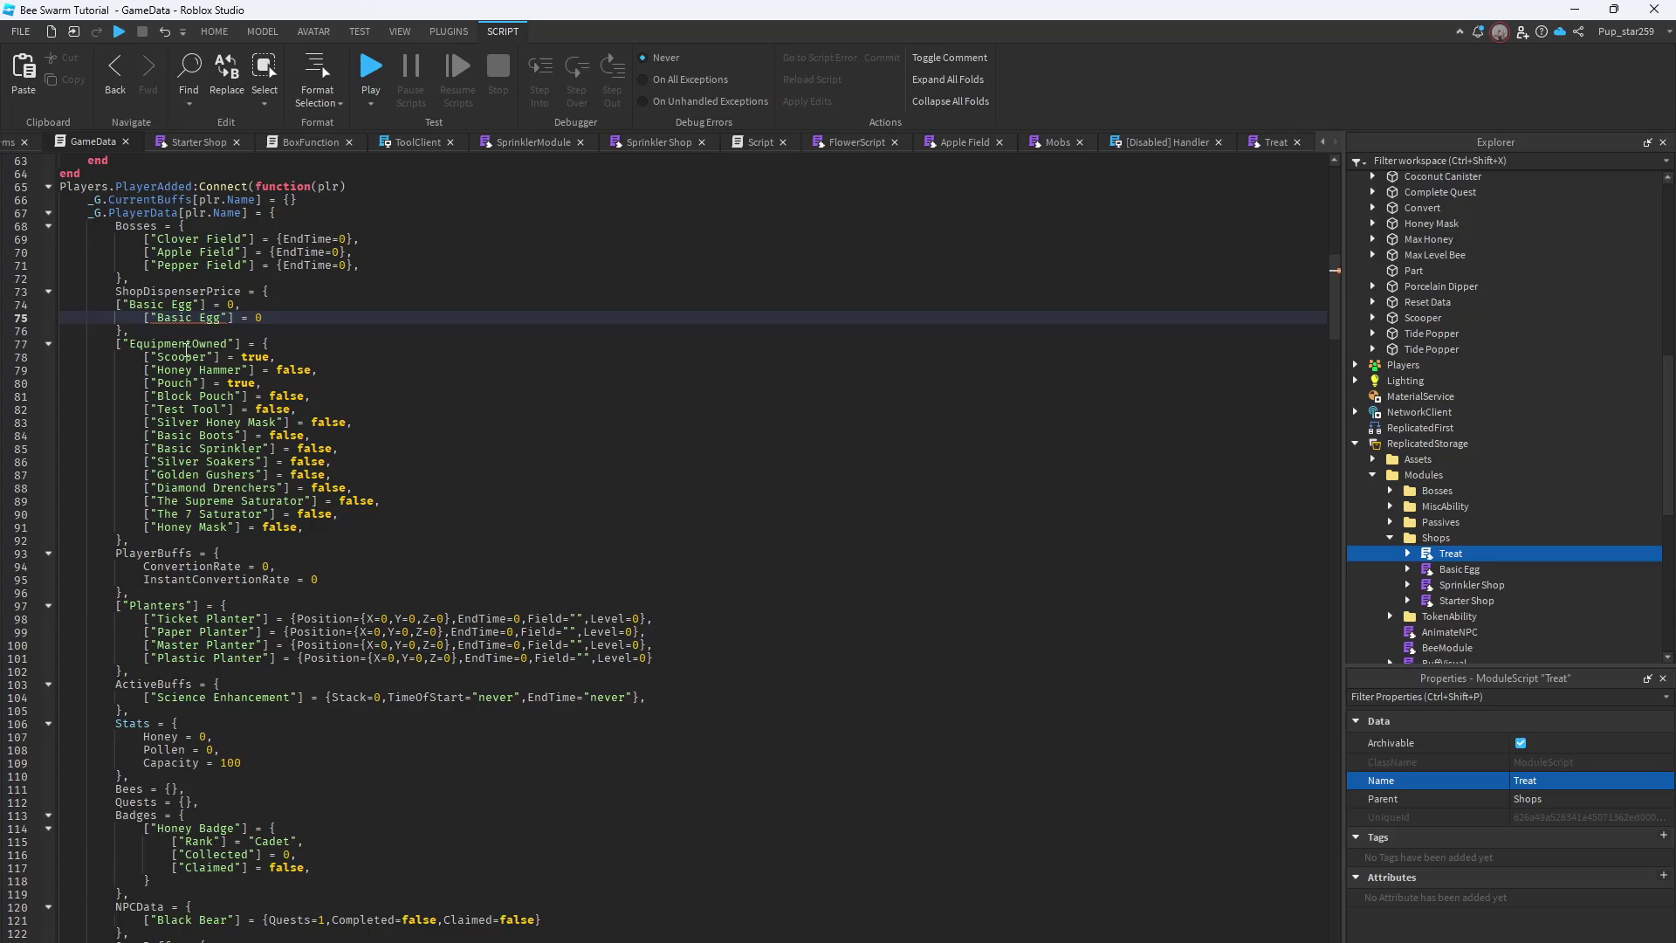
# Change the pasted entry's key to "Treat" and align its indentation with Basic Egg
pyautogui.doubleClick(150, 318)
pyautogui.press('BackSpace')
pyautogui.press('BackSpace')
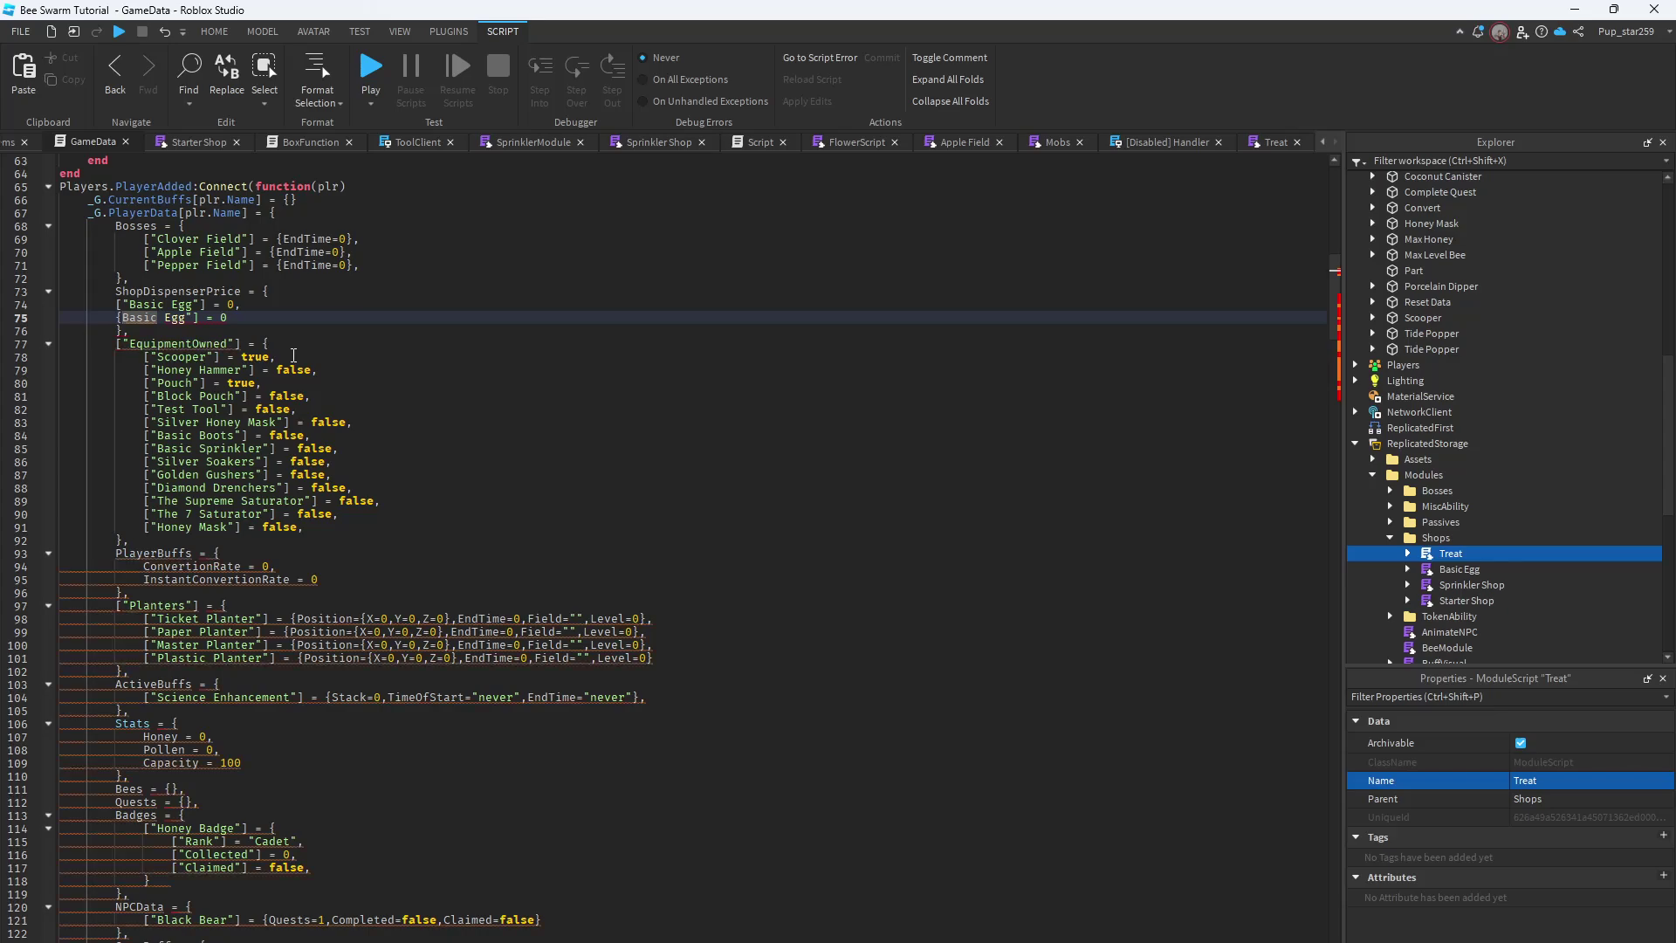
pyautogui.write('[')
pyautogui.press('BackSpace')
pyautogui.press('BackSpace')
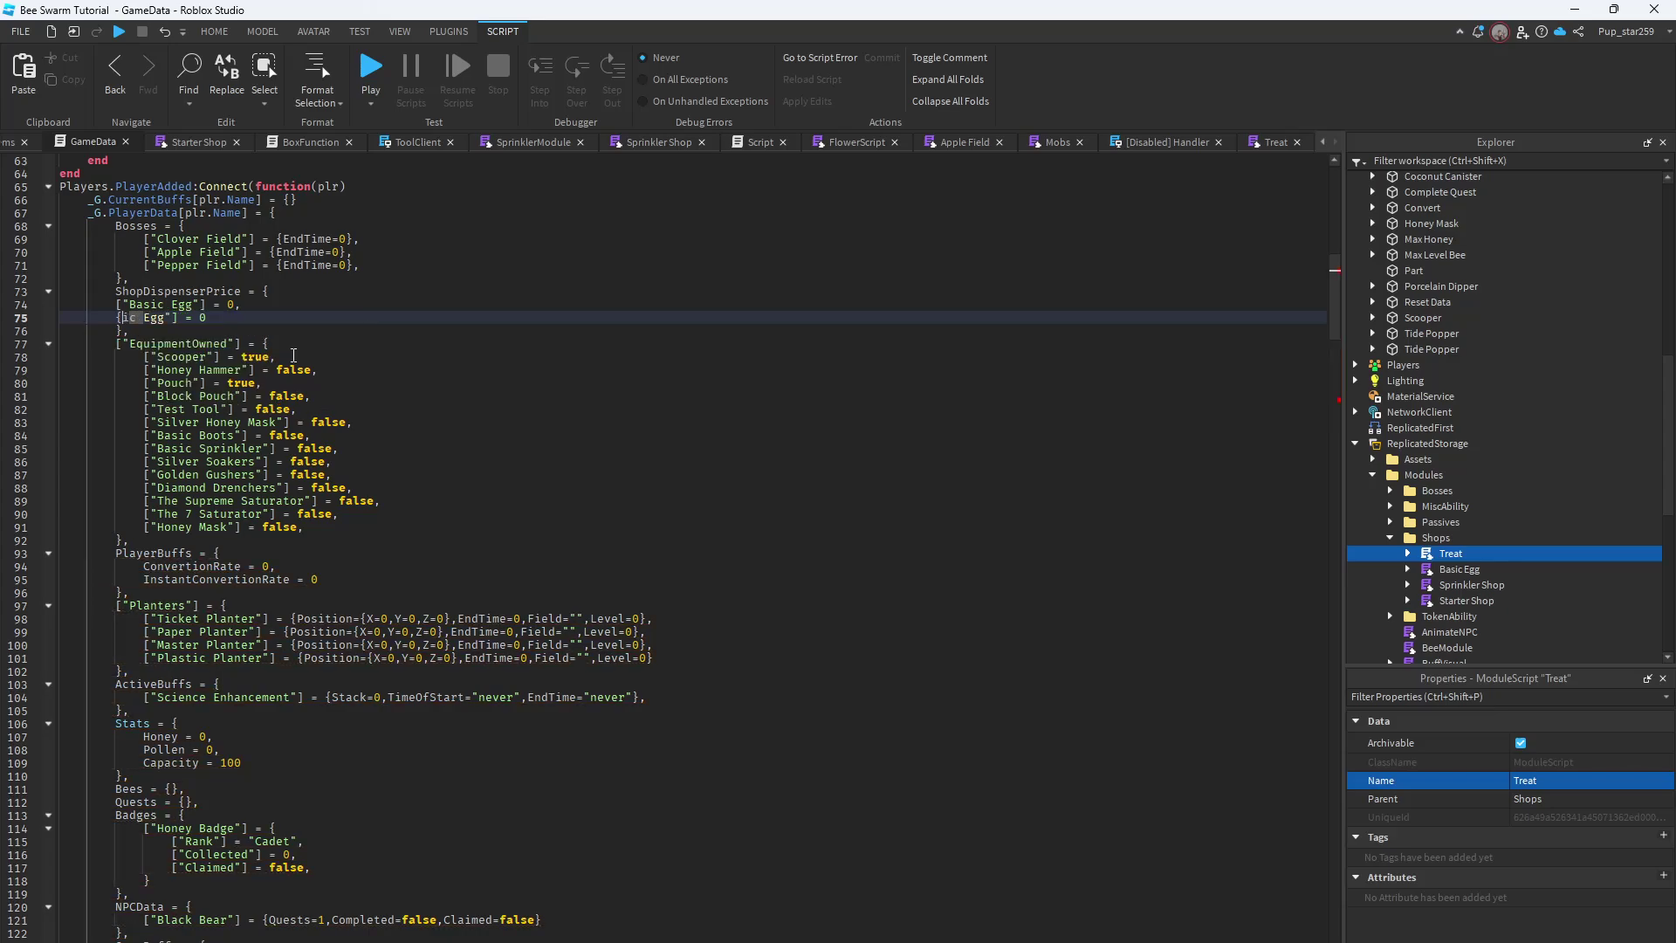
pyautogui.press('BackSpace')
pyautogui.press('BackSpace')
pyautogui.write('[')
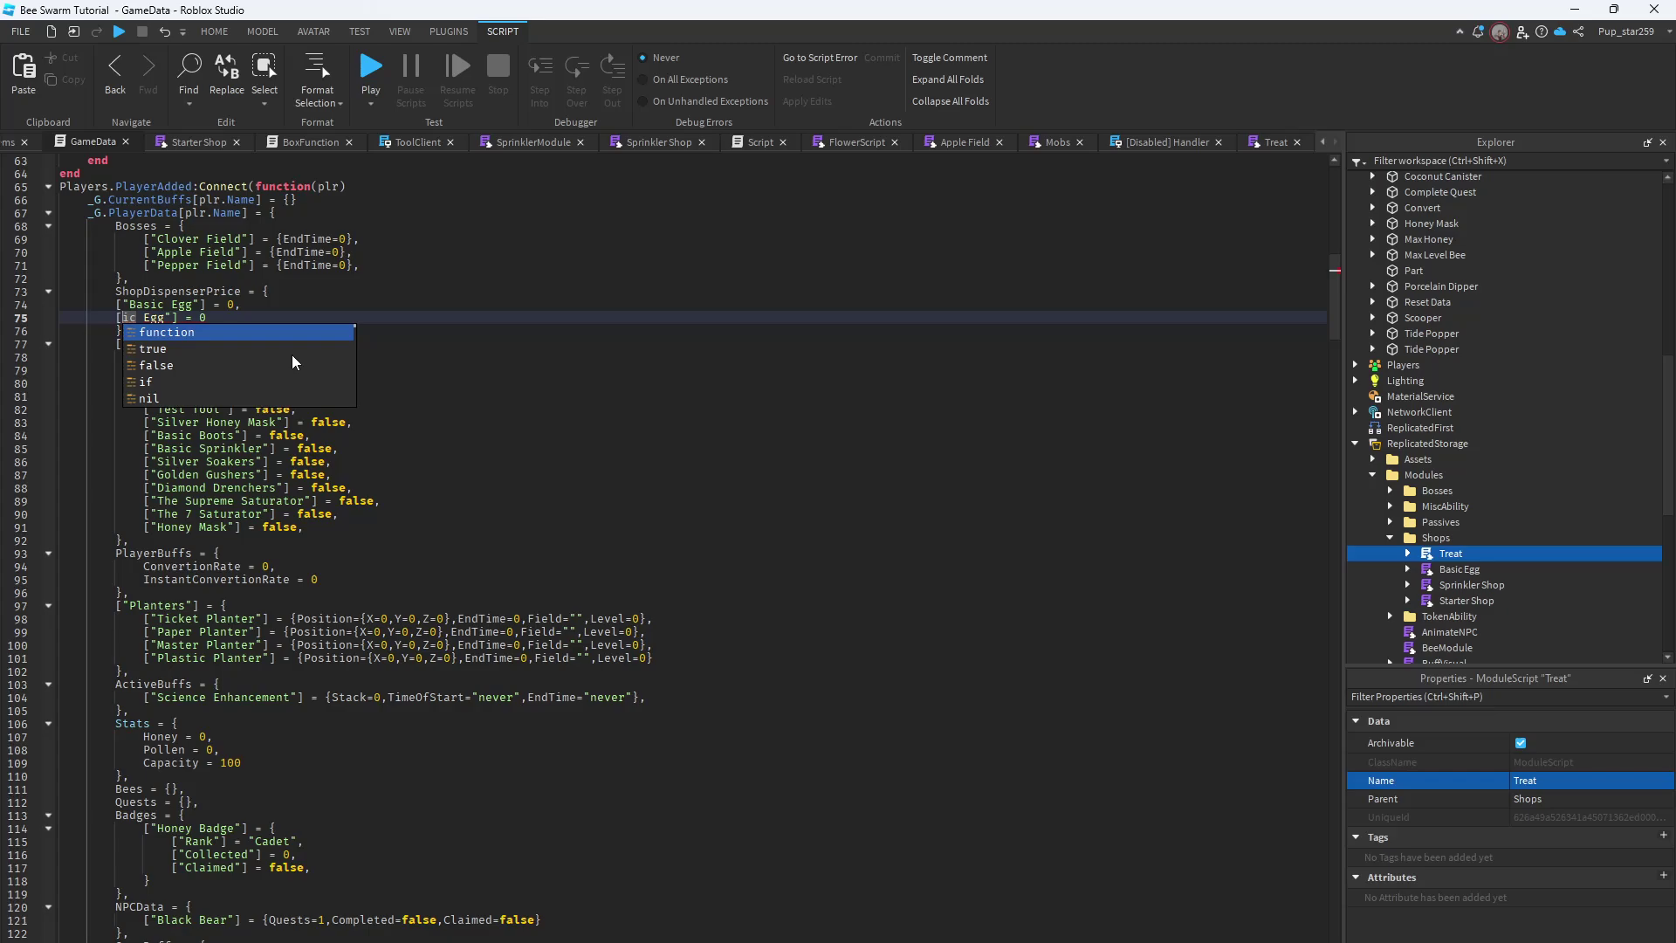
pyautogui.click(1554, 780)
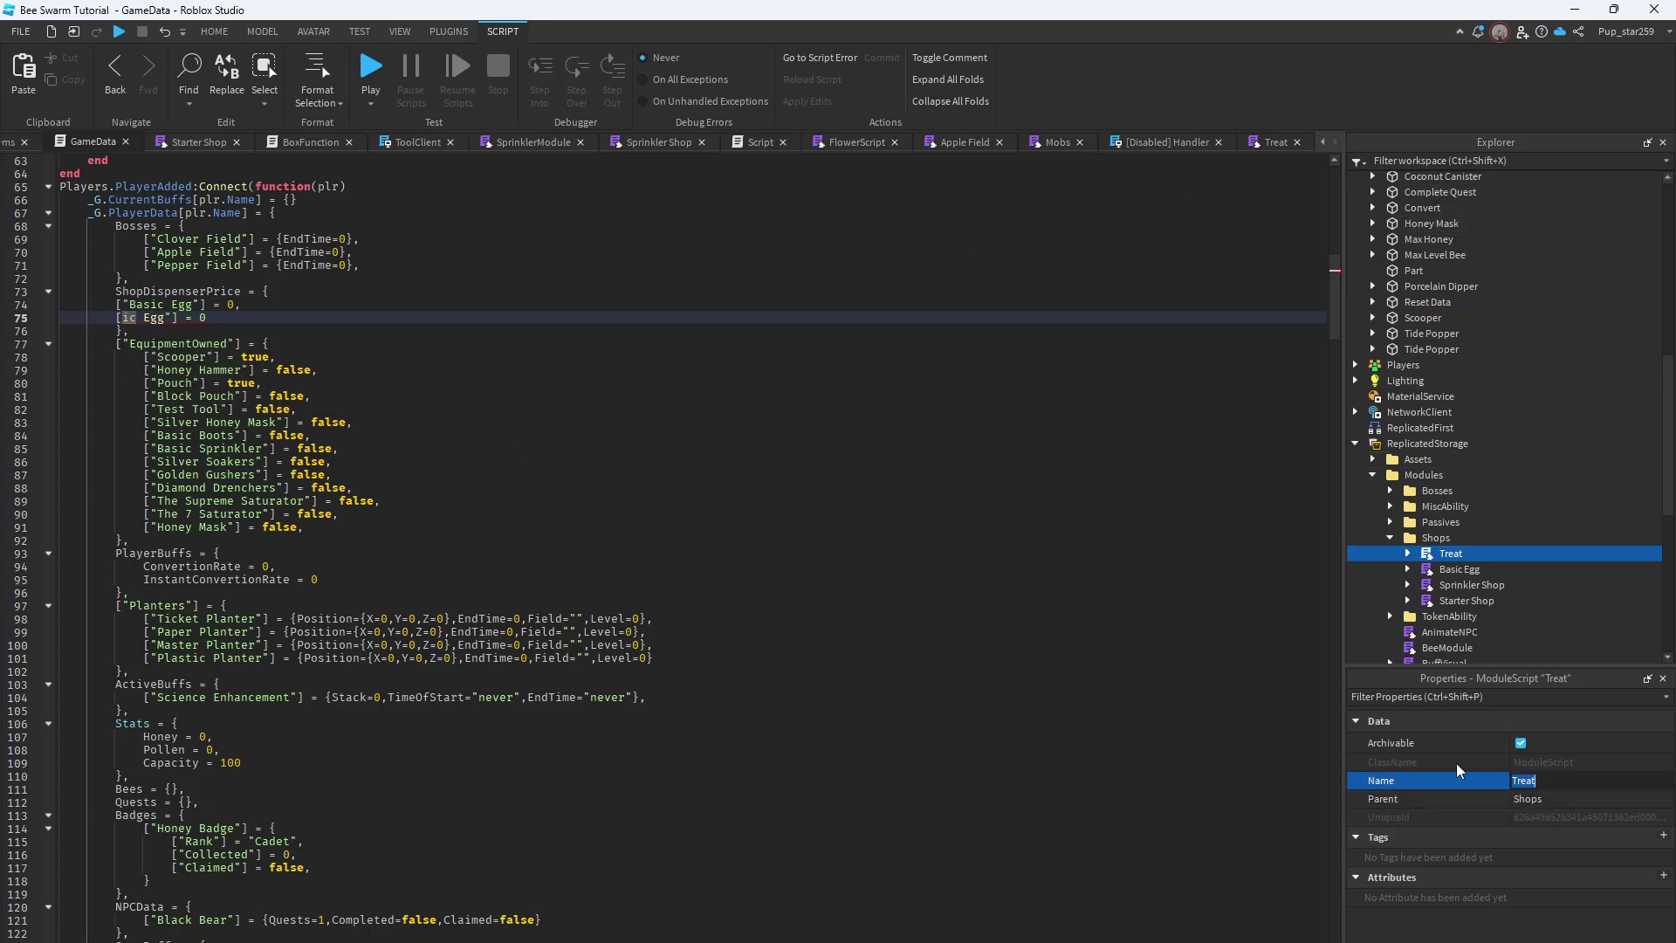
pyautogui.moveTo(168, 323); pyautogui.dragTo(128, 318)
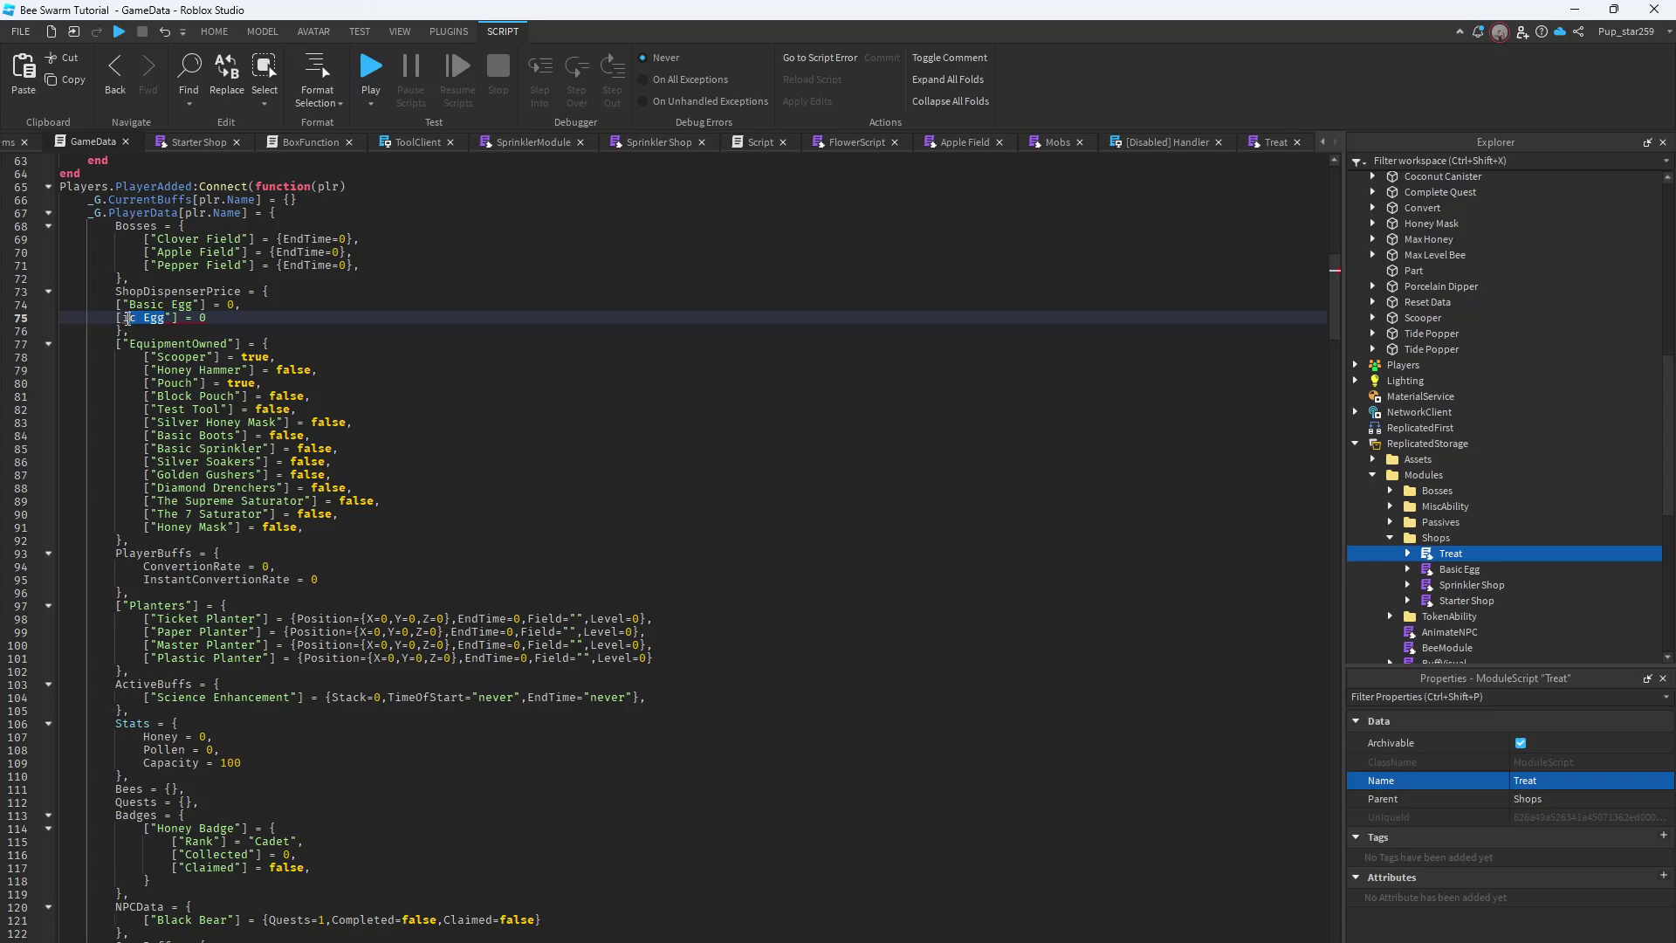
pyautogui.write('Treat')
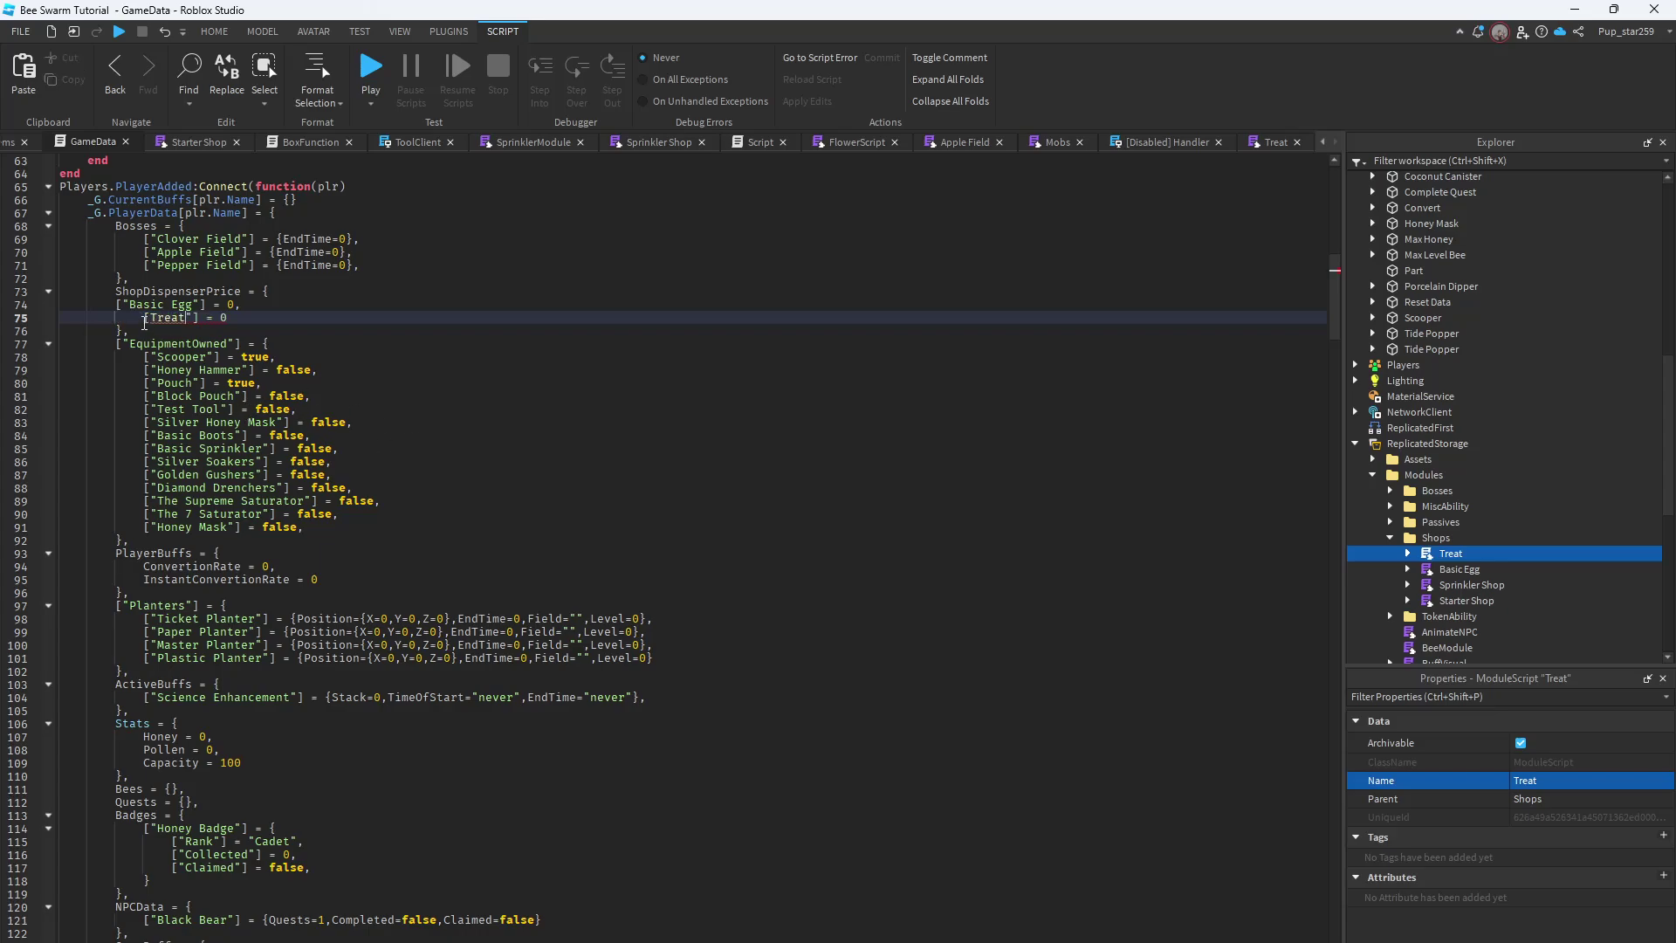
pyautogui.keyDown('shift'); pyautogui.click(153, 320); pyautogui.keyUp('shift')
pyautogui.press('BackSpace')
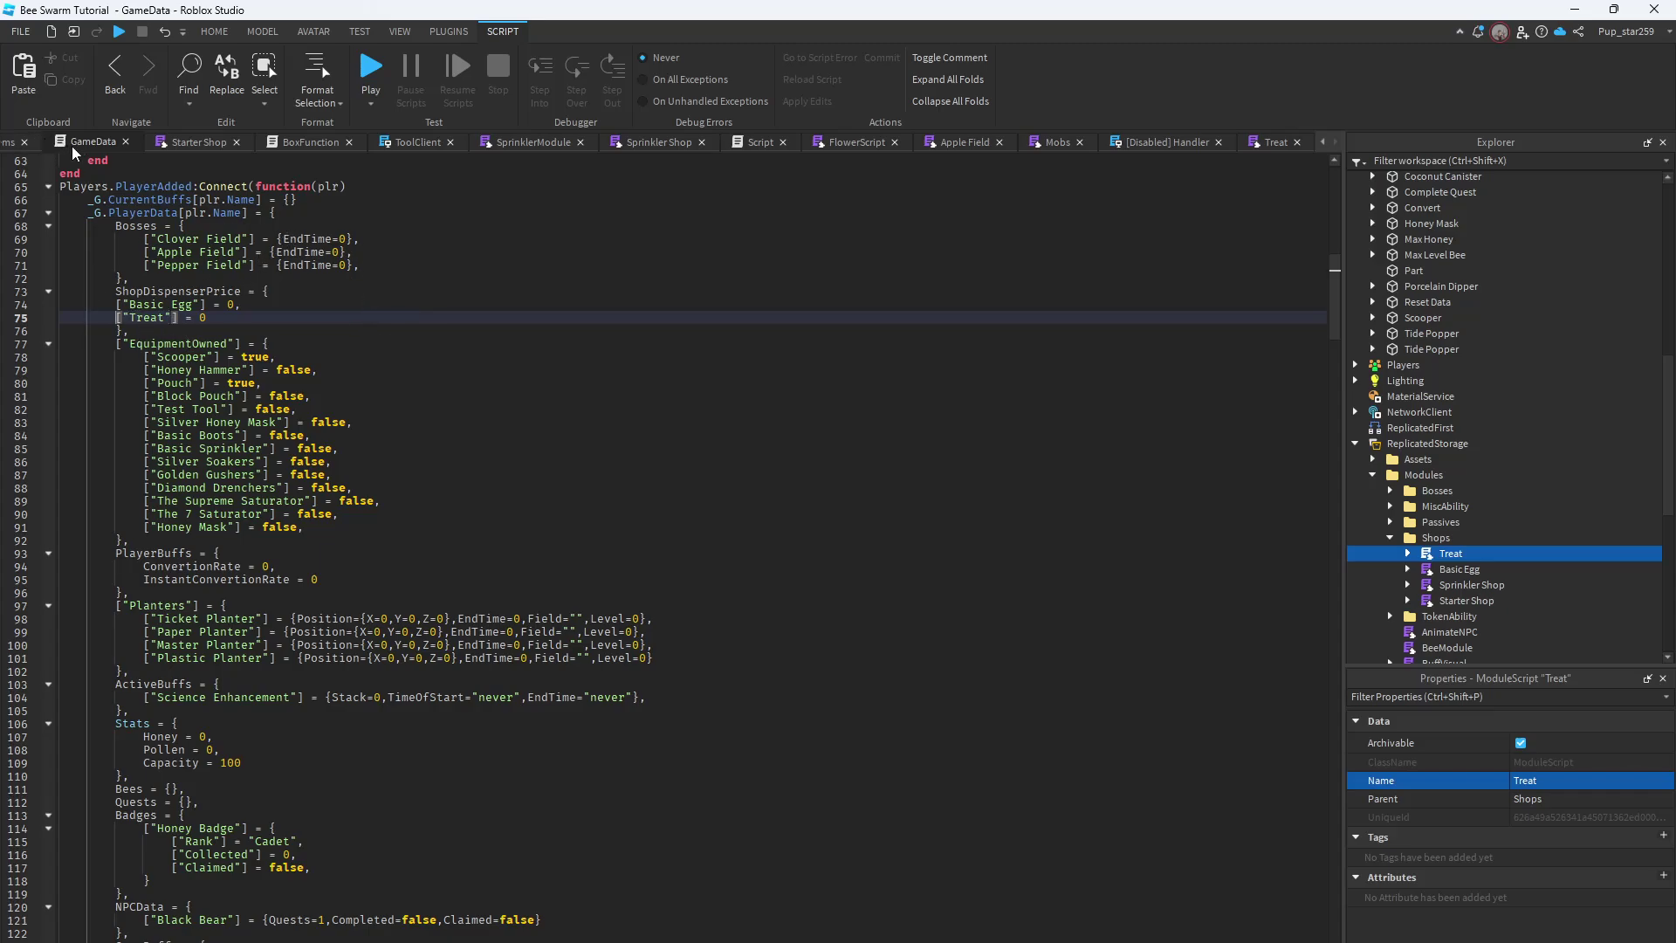
# Return to the 3D place, start a play test and open the Treat dispenser shop
pyautogui.click(13, 141)
pyautogui.click(70, 141)
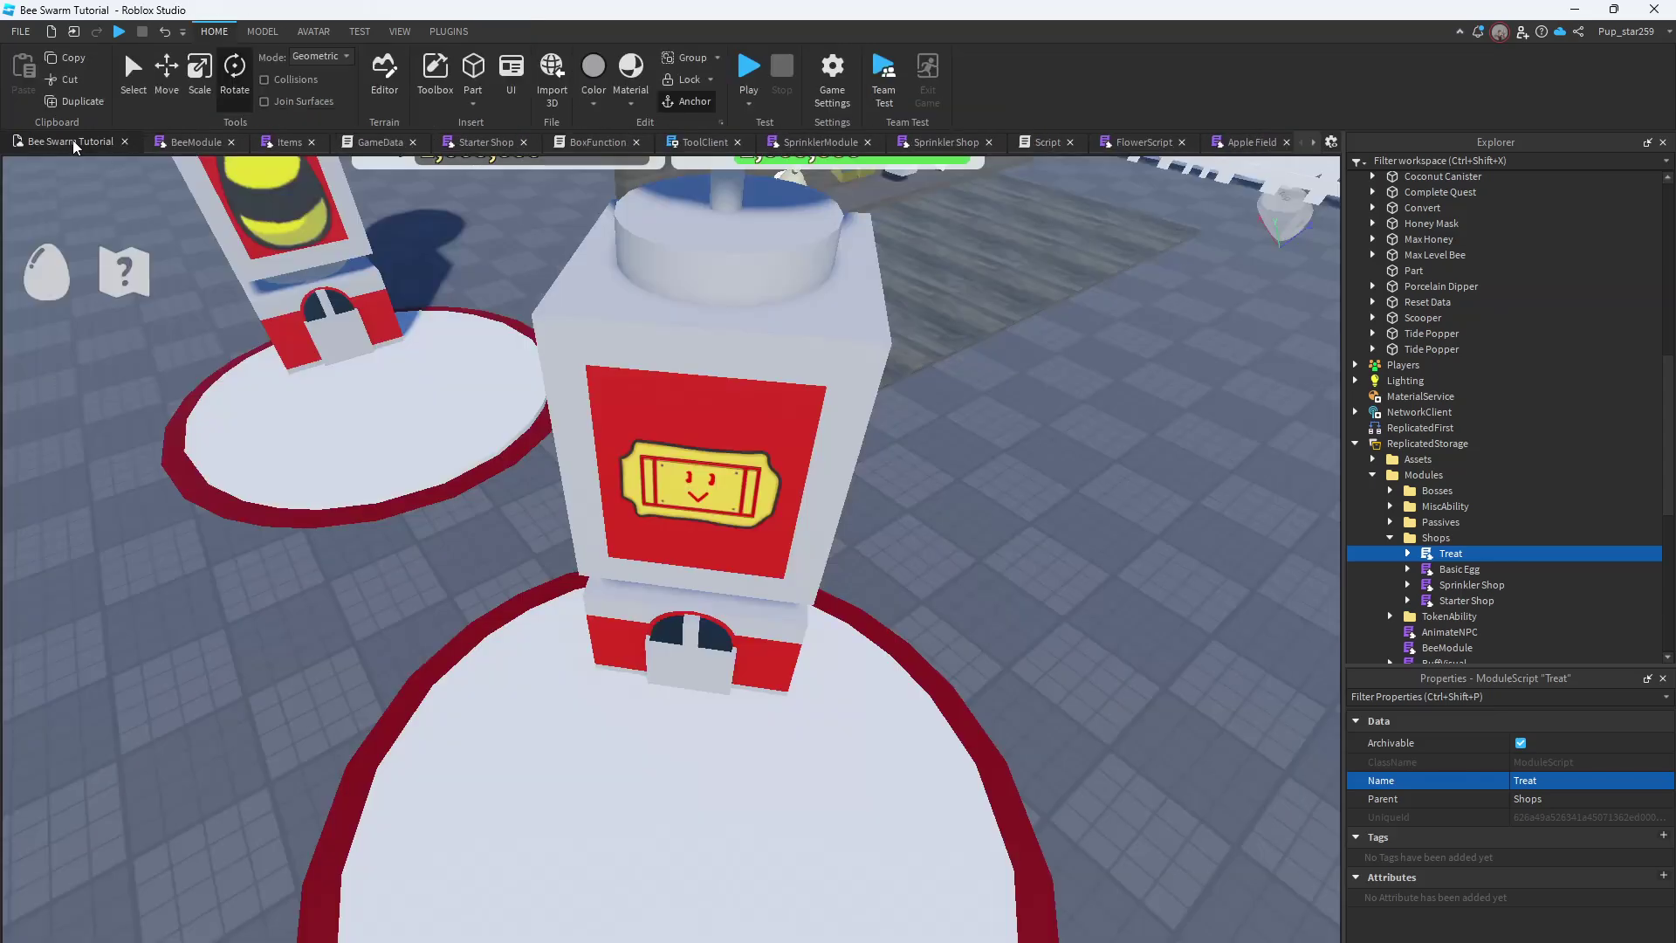
pyautogui.click(748, 62)
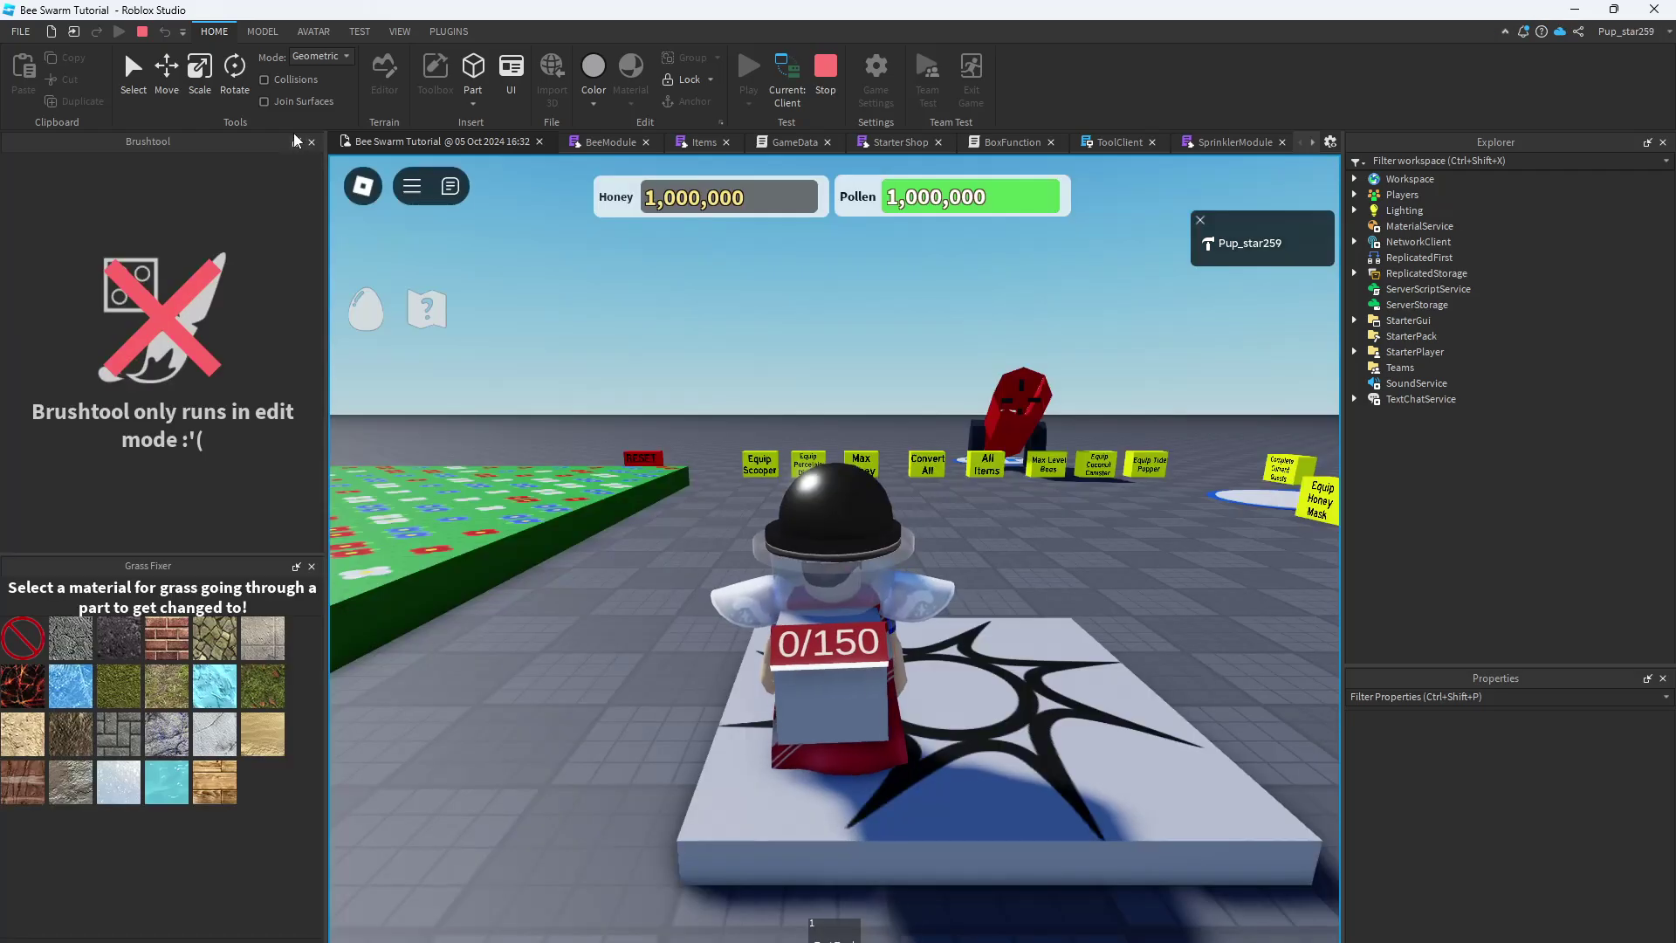
pyautogui.press('w')
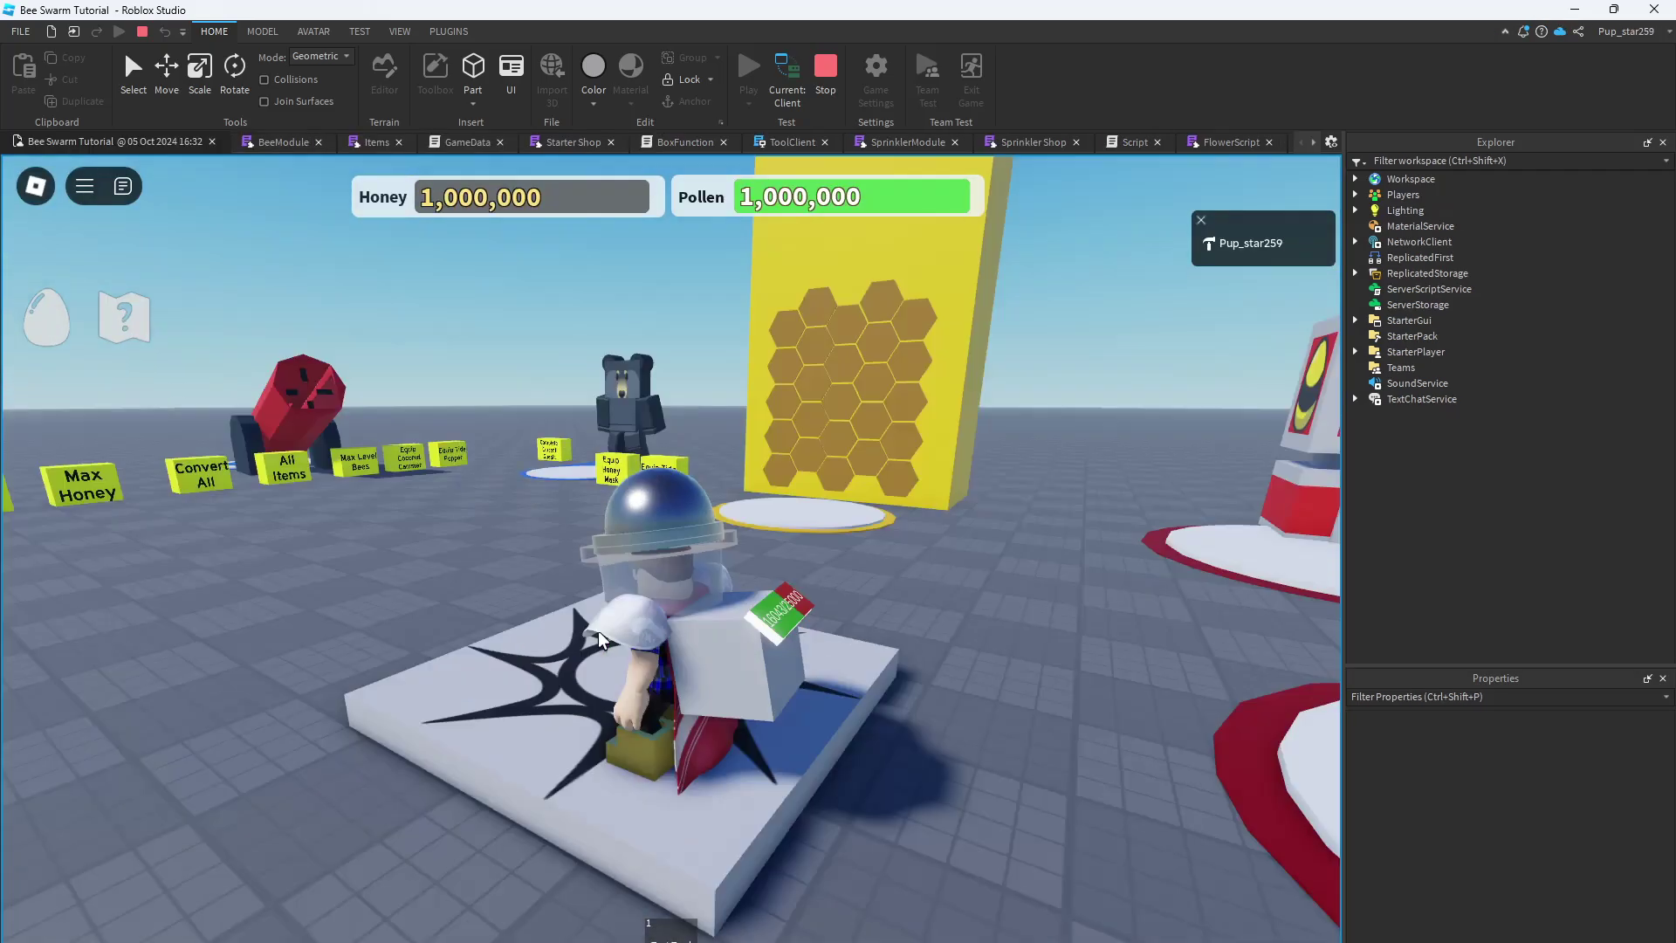
pyautogui.press('e')
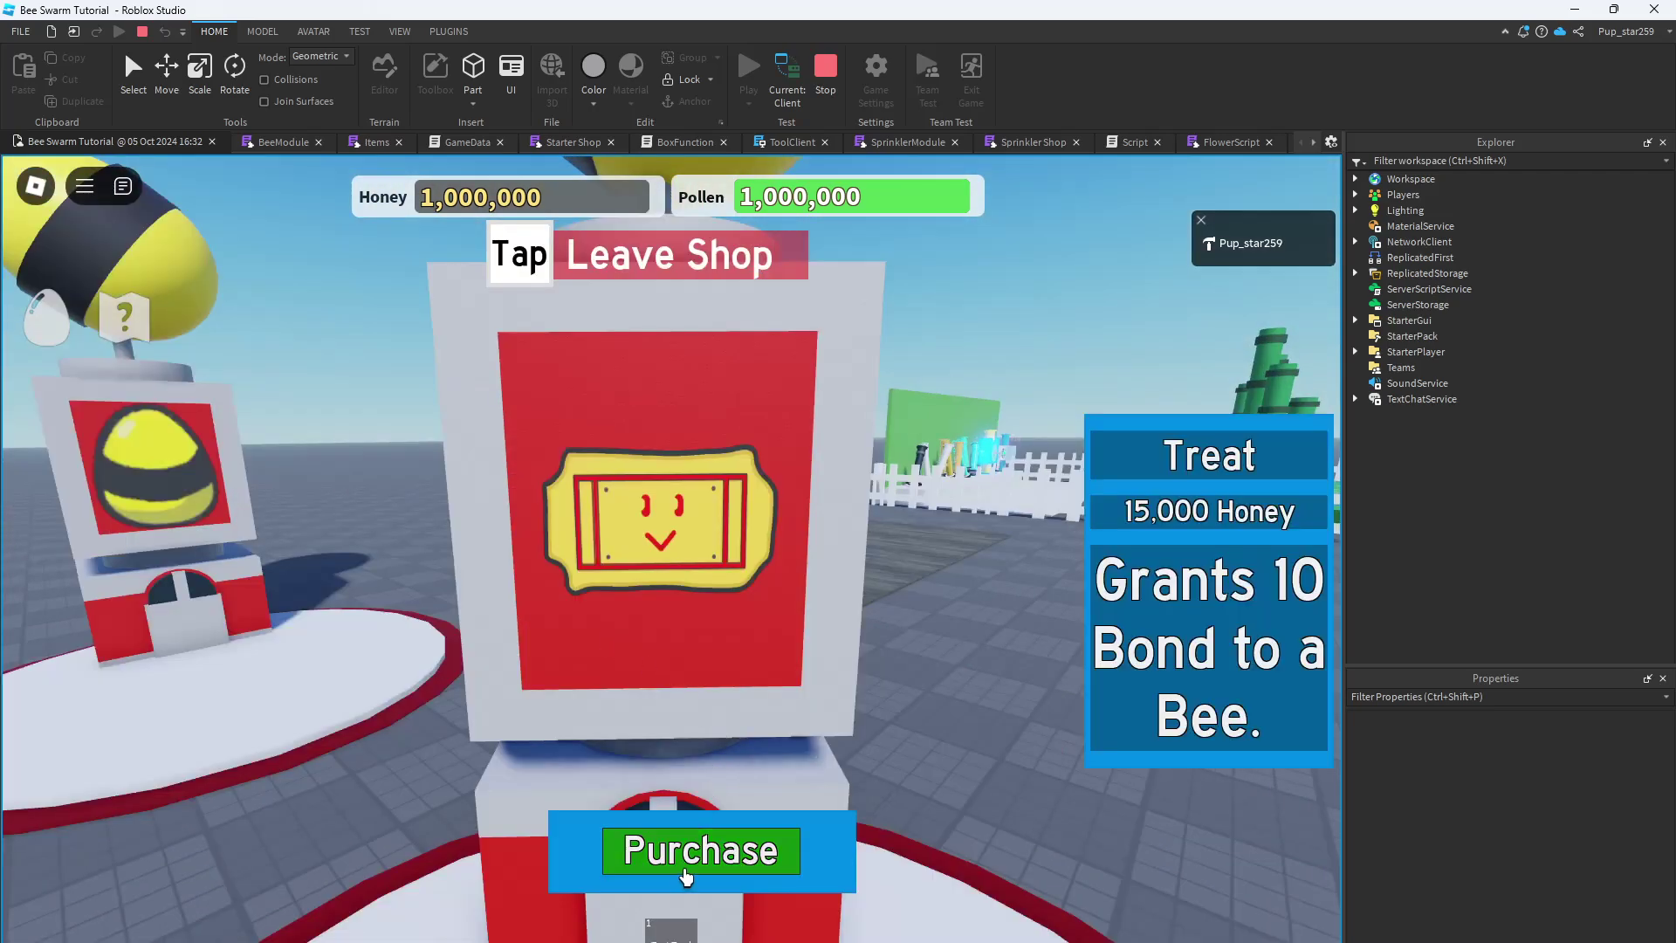
# Buy three Treats at 15,000 honey each and check them in the inventory
pyautogui.click(694, 856)
pyautogui.click(692, 865)
pyautogui.click(691, 866)
pyautogui.click(691, 866)
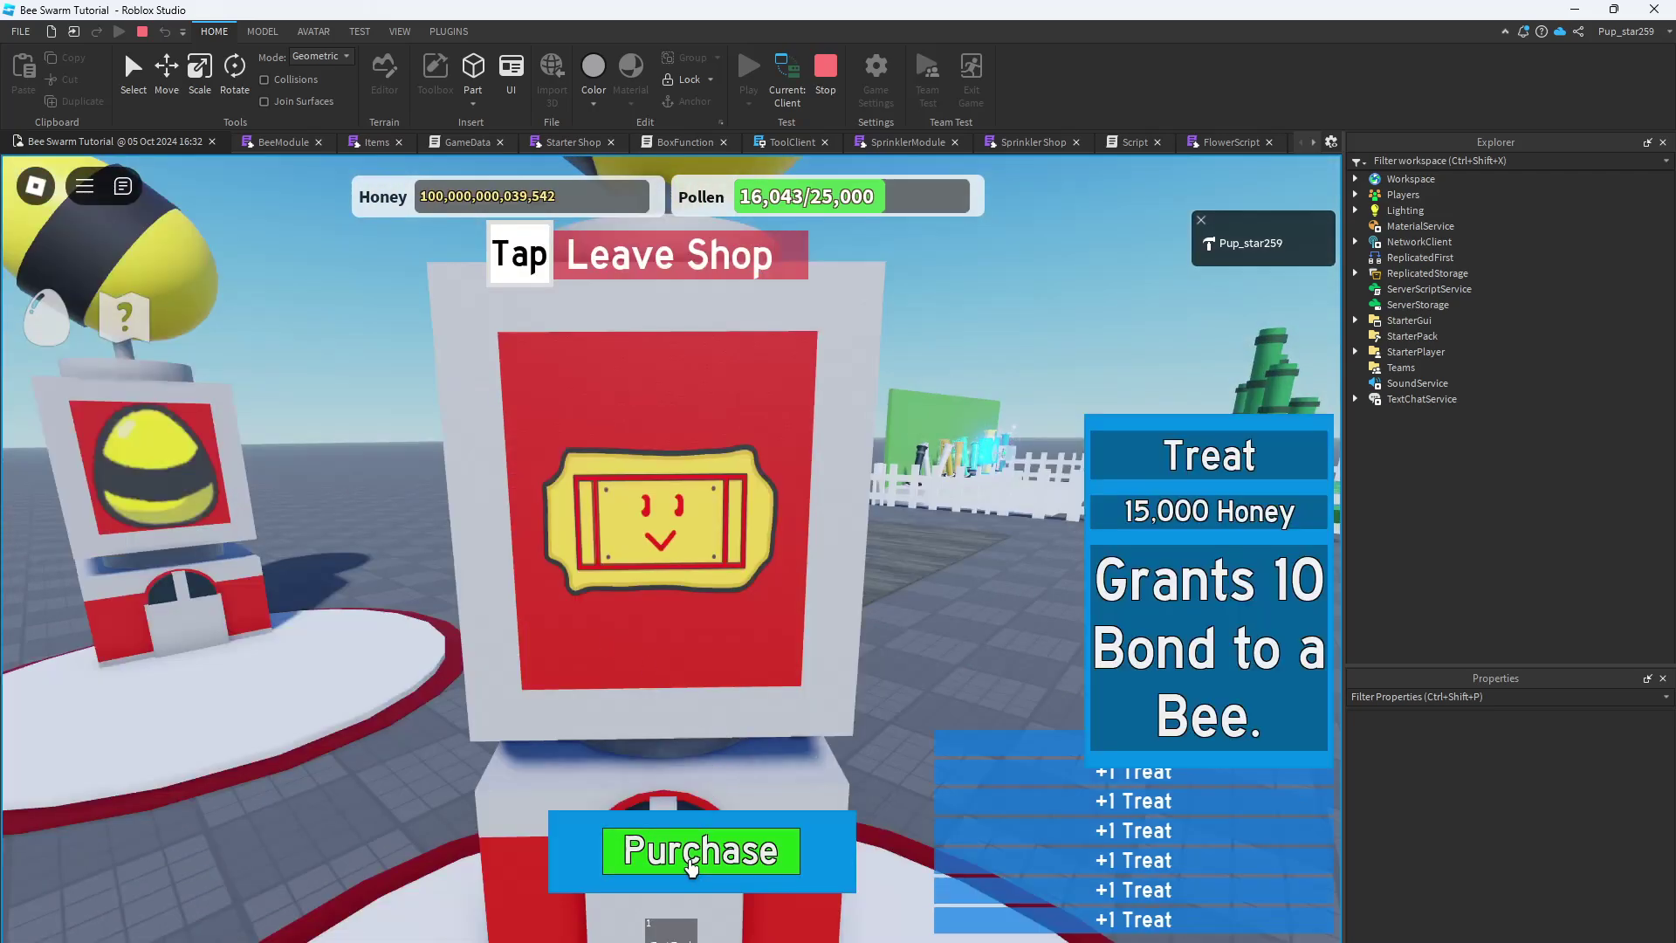
pyautogui.click(33, 336)
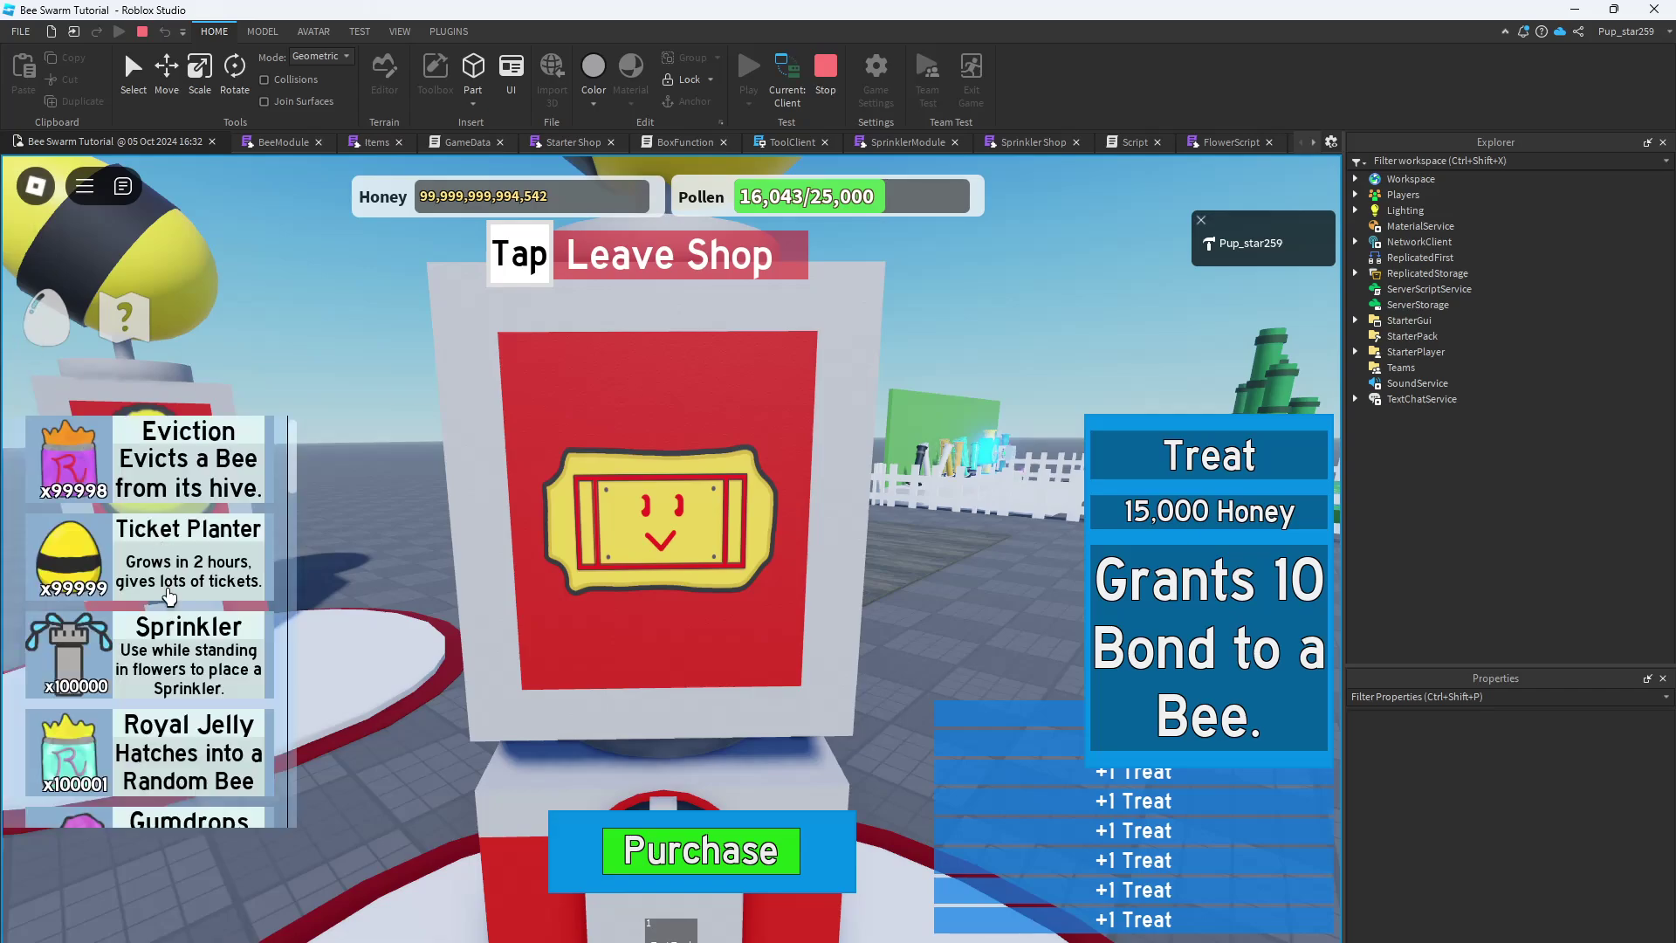
pyautogui.scroll(-5, 169, 596)
pyautogui.scroll(-5, 164, 597)
pyautogui.scroll(-5, 157, 599)
pyautogui.scroll(-2, 150, 601)
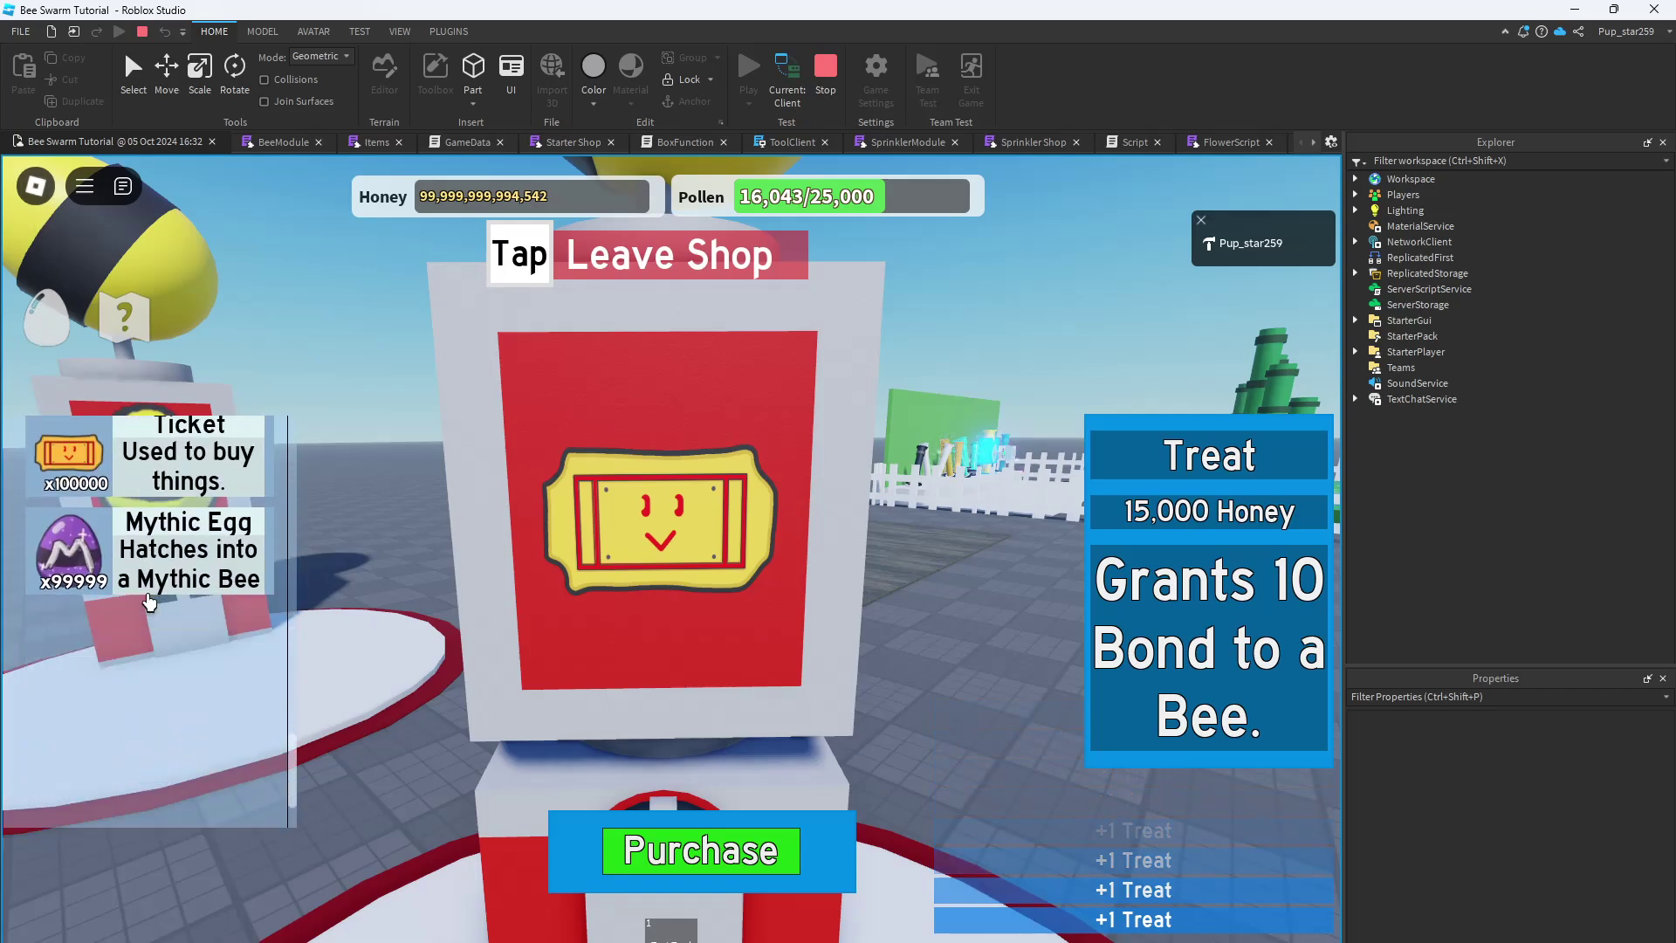
pyautogui.scroll(5, 149, 601)
pyautogui.scroll(5, 150, 600)
pyautogui.scroll(-2, 149, 601)
pyautogui.scroll(-1, 149, 600)
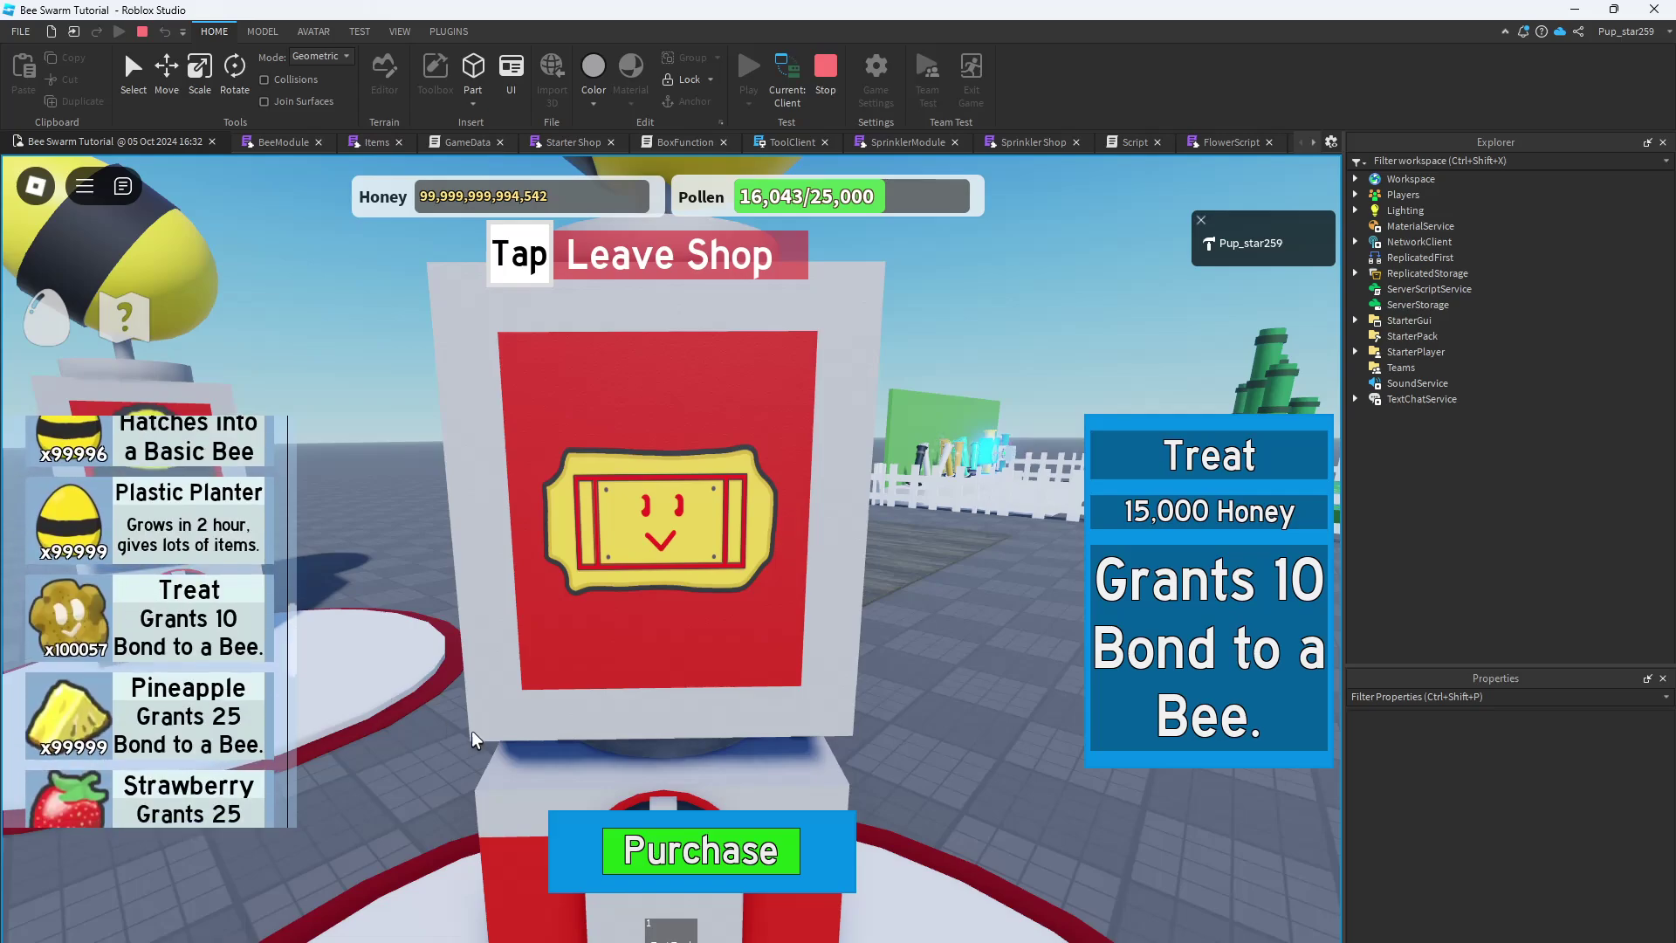
# Buy two more Treats, then leave the Treat shop
pyautogui.click(694, 857)
pyautogui.click(694, 857)
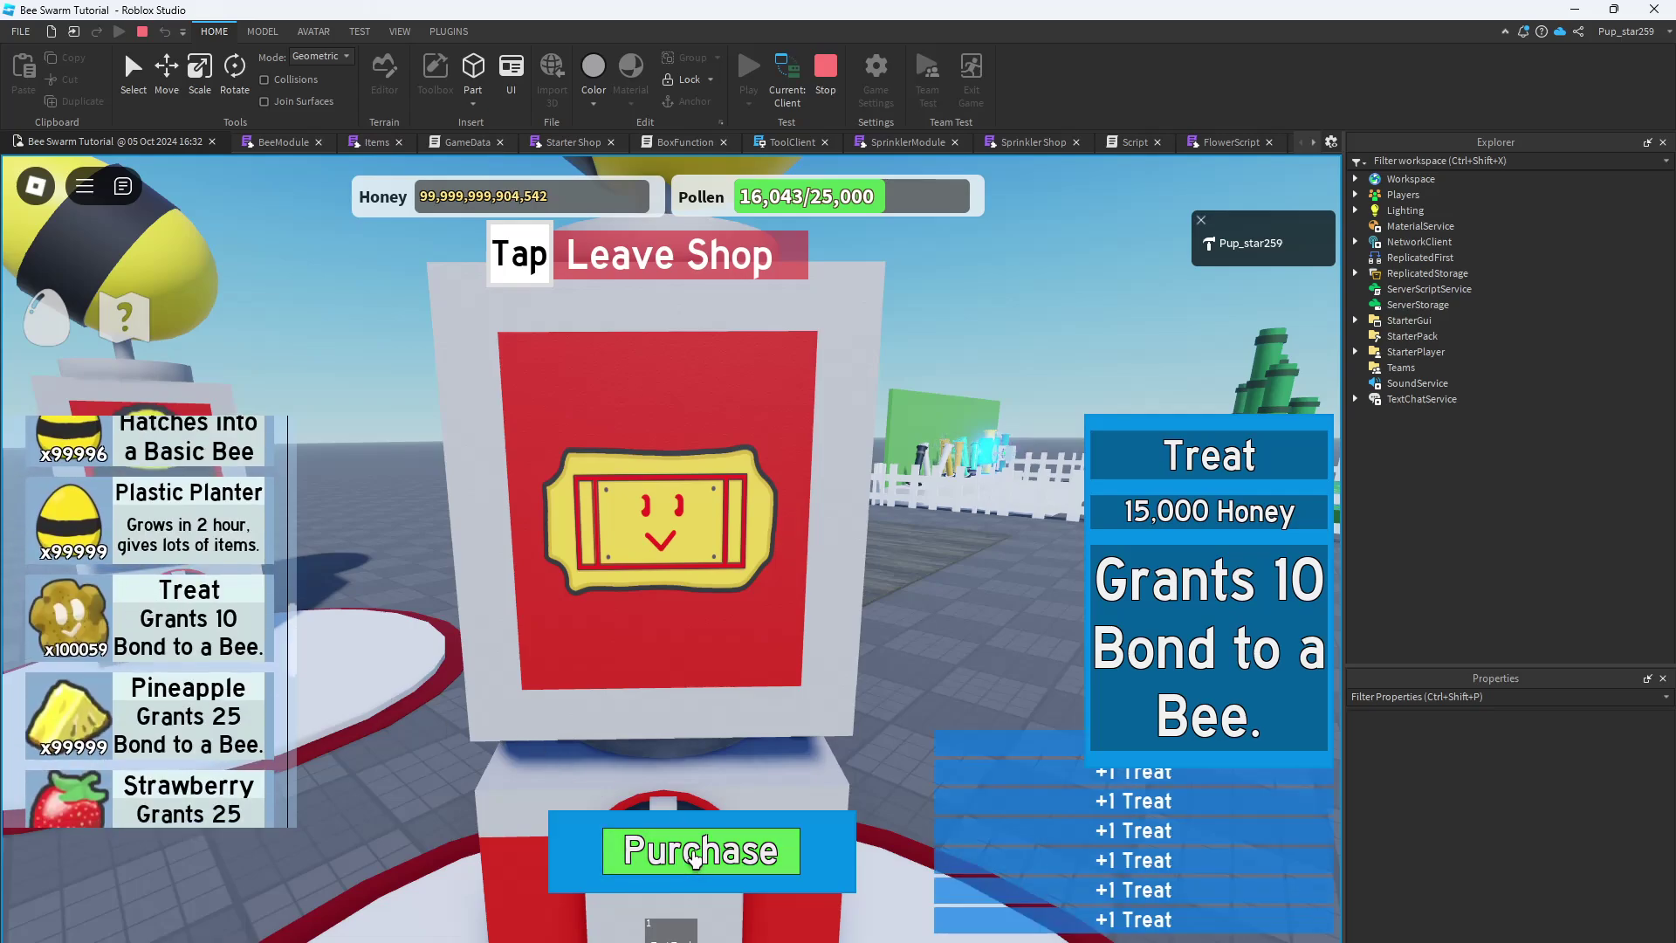
pyautogui.click(696, 860)
pyautogui.click(696, 860)
pyautogui.click(695, 860)
pyautogui.click(786, 255)
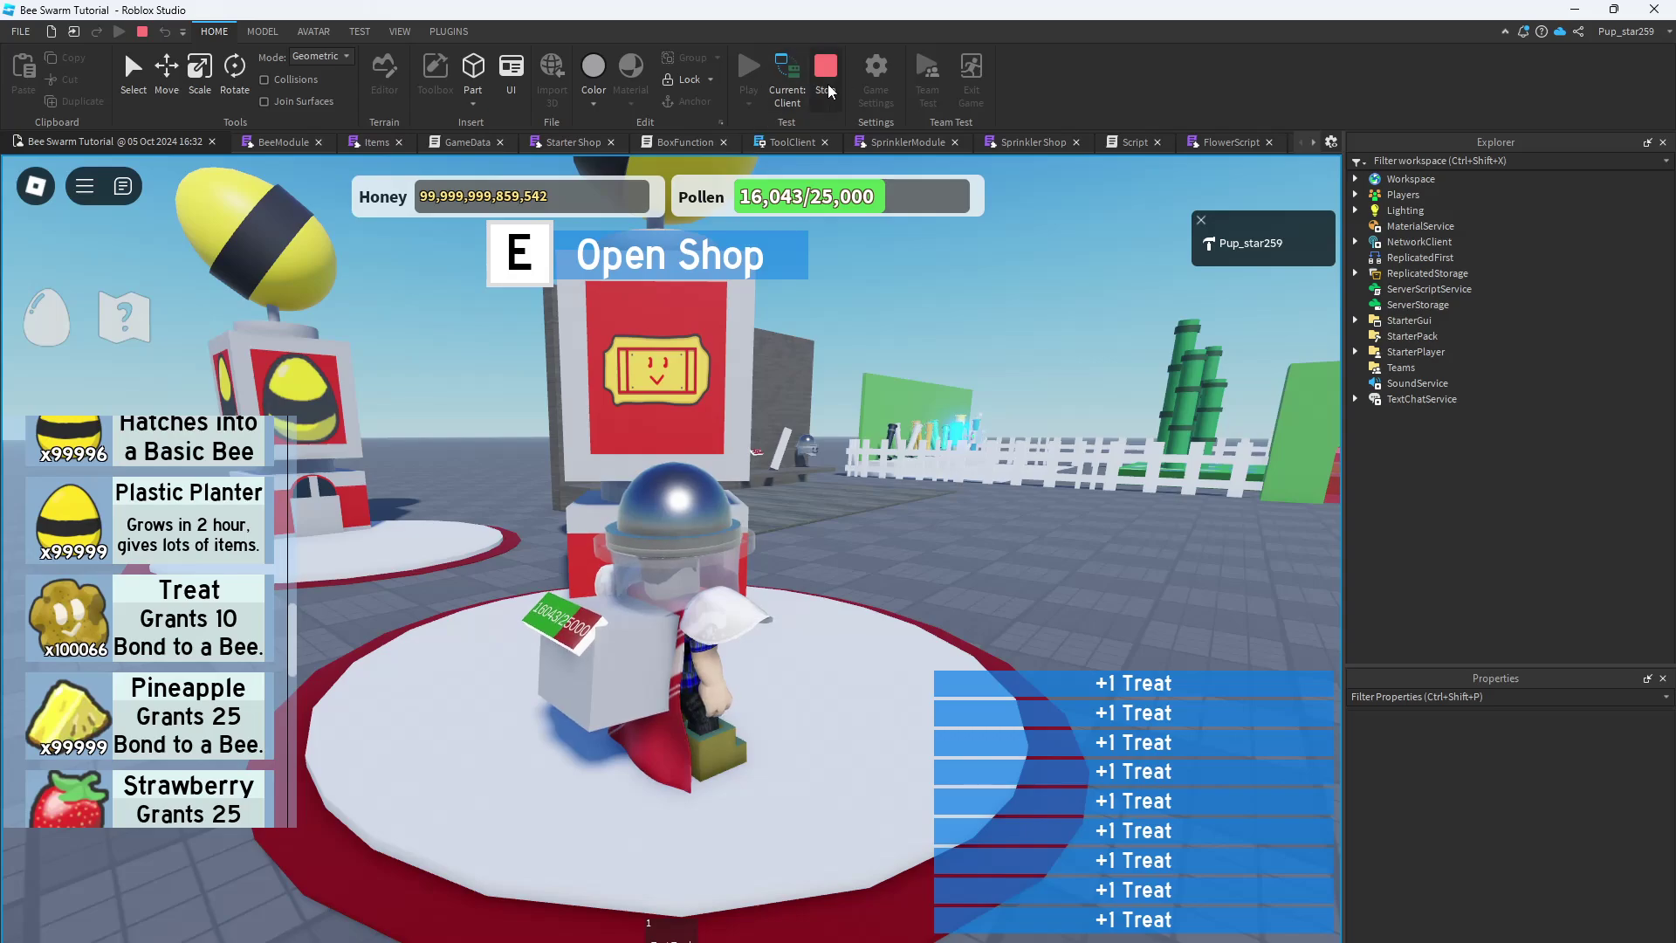
# Stop the play test and deselect the Treat module in Explorer
pyautogui.click(827, 91)
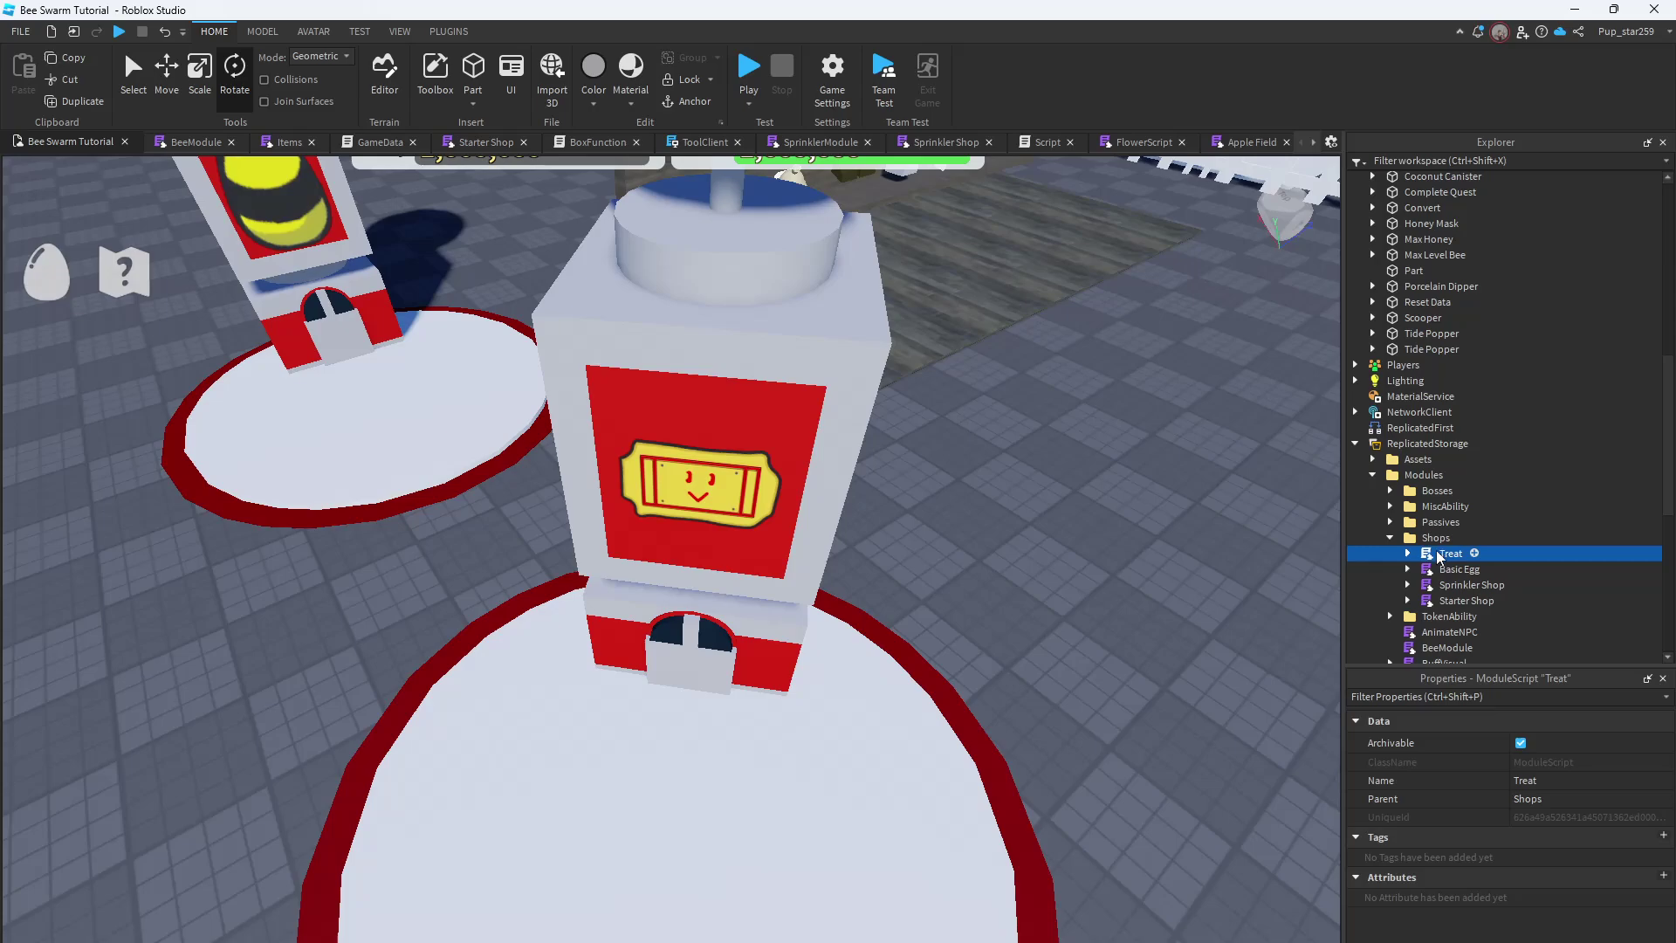
pyautogui.click(1447, 556)
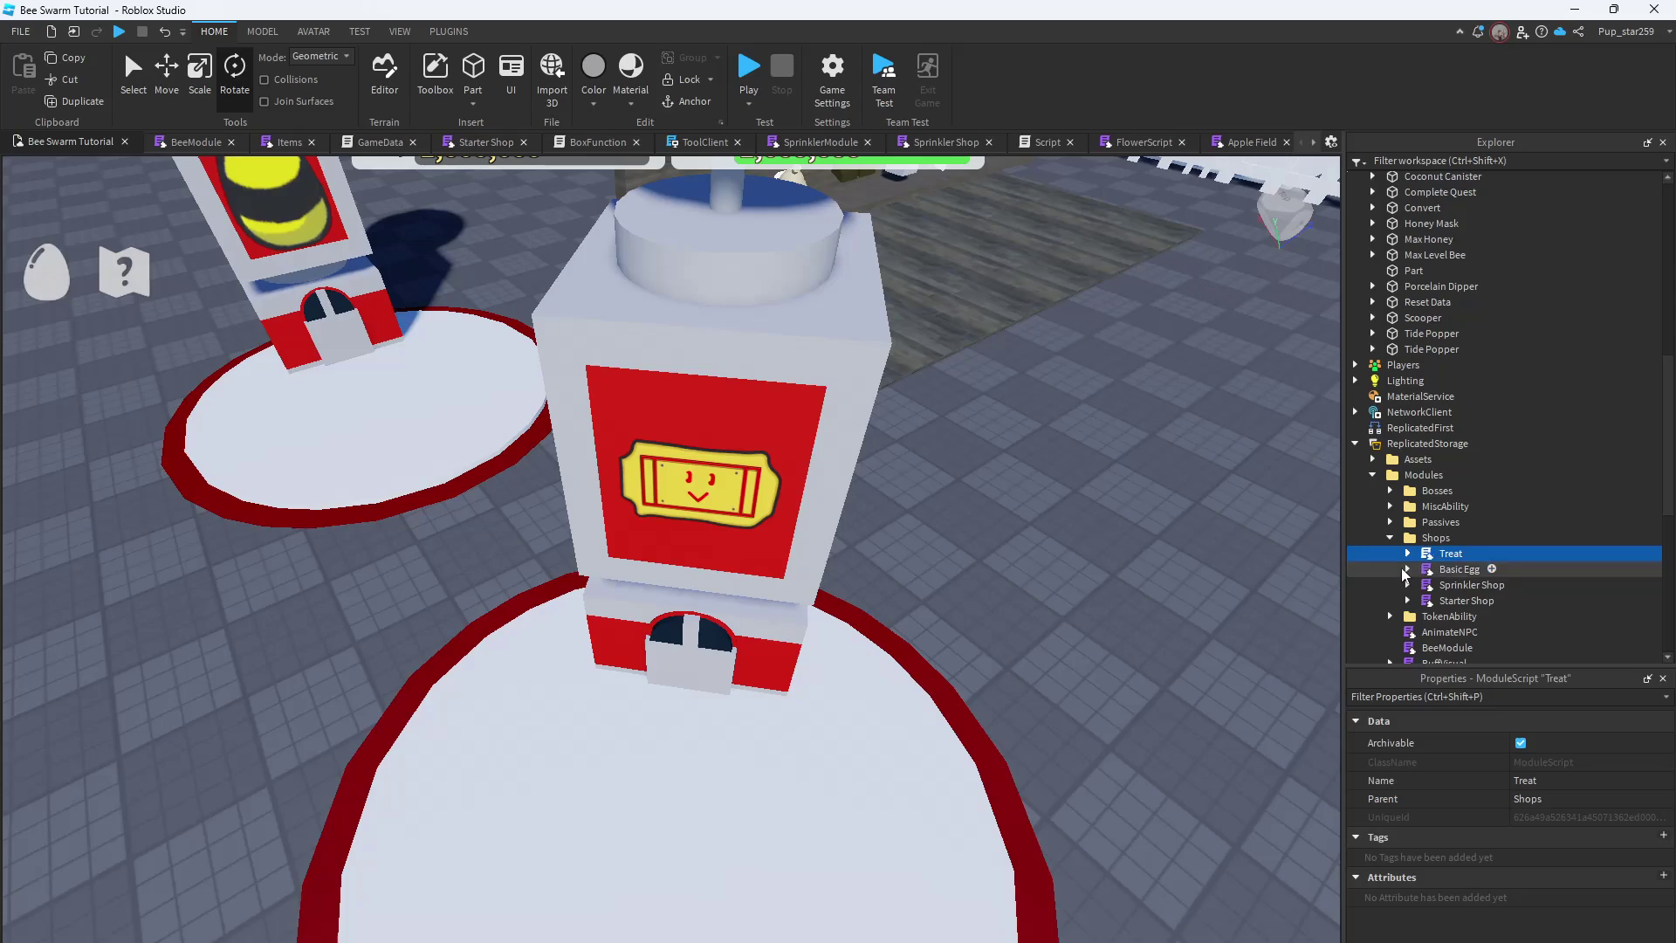
pyautogui.click(1038, 536)
pyautogui.scroll(-2, 1074, 524)
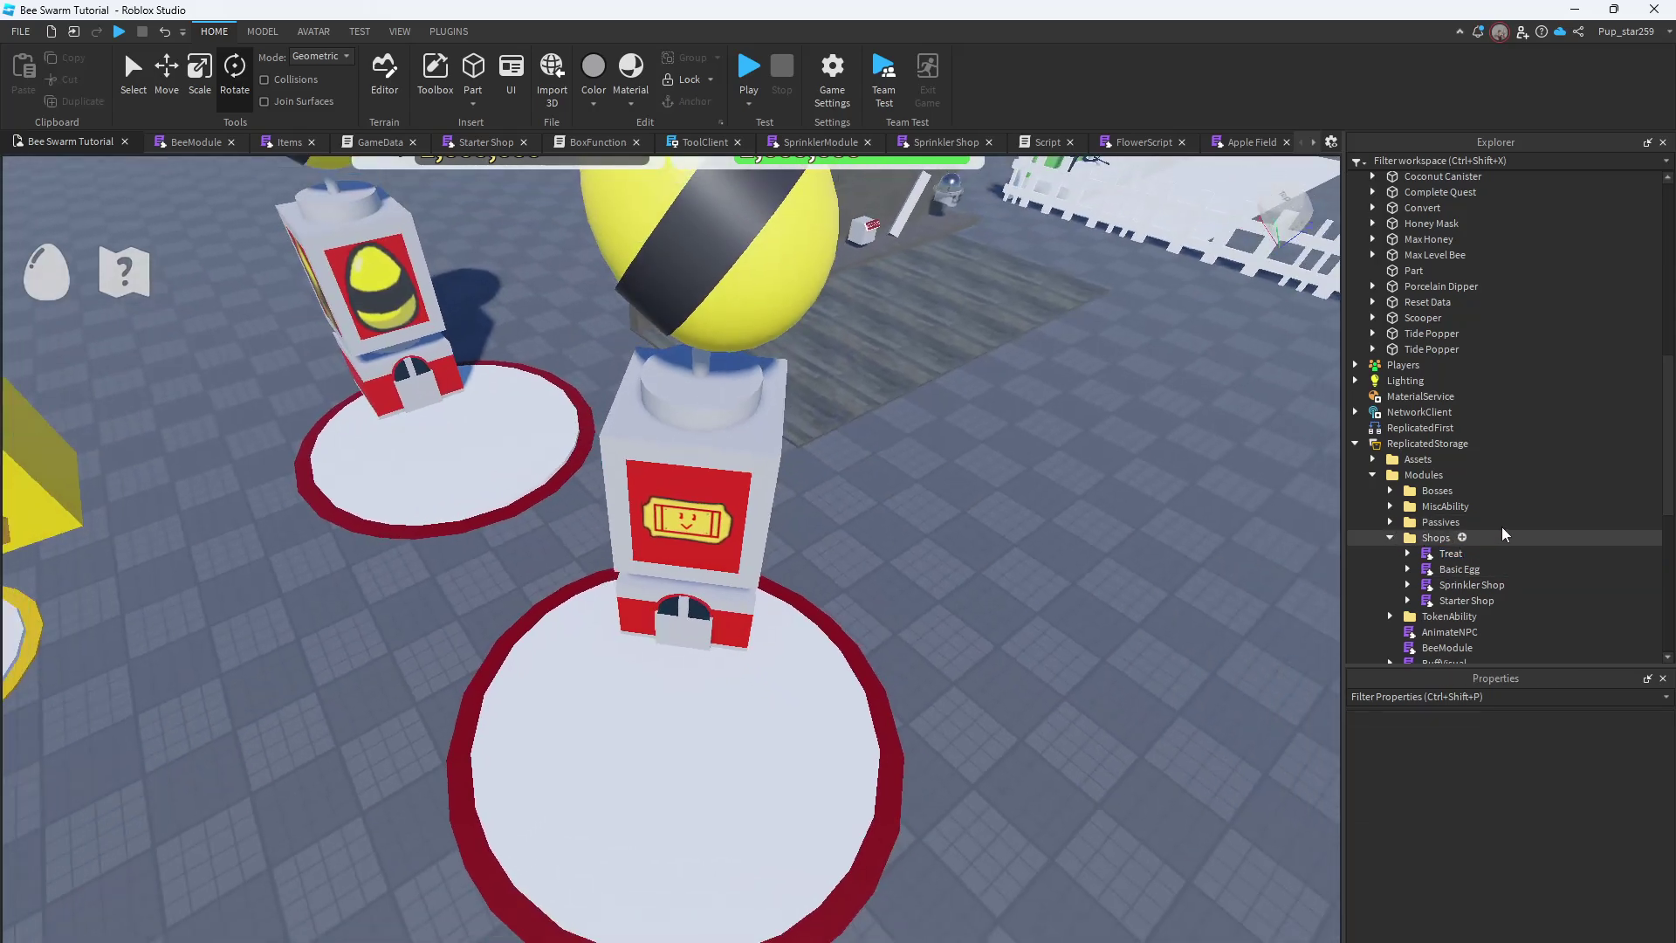
pyautogui.scroll(-3, 1504, 533)
pyautogui.scroll(-5, 1504, 533)
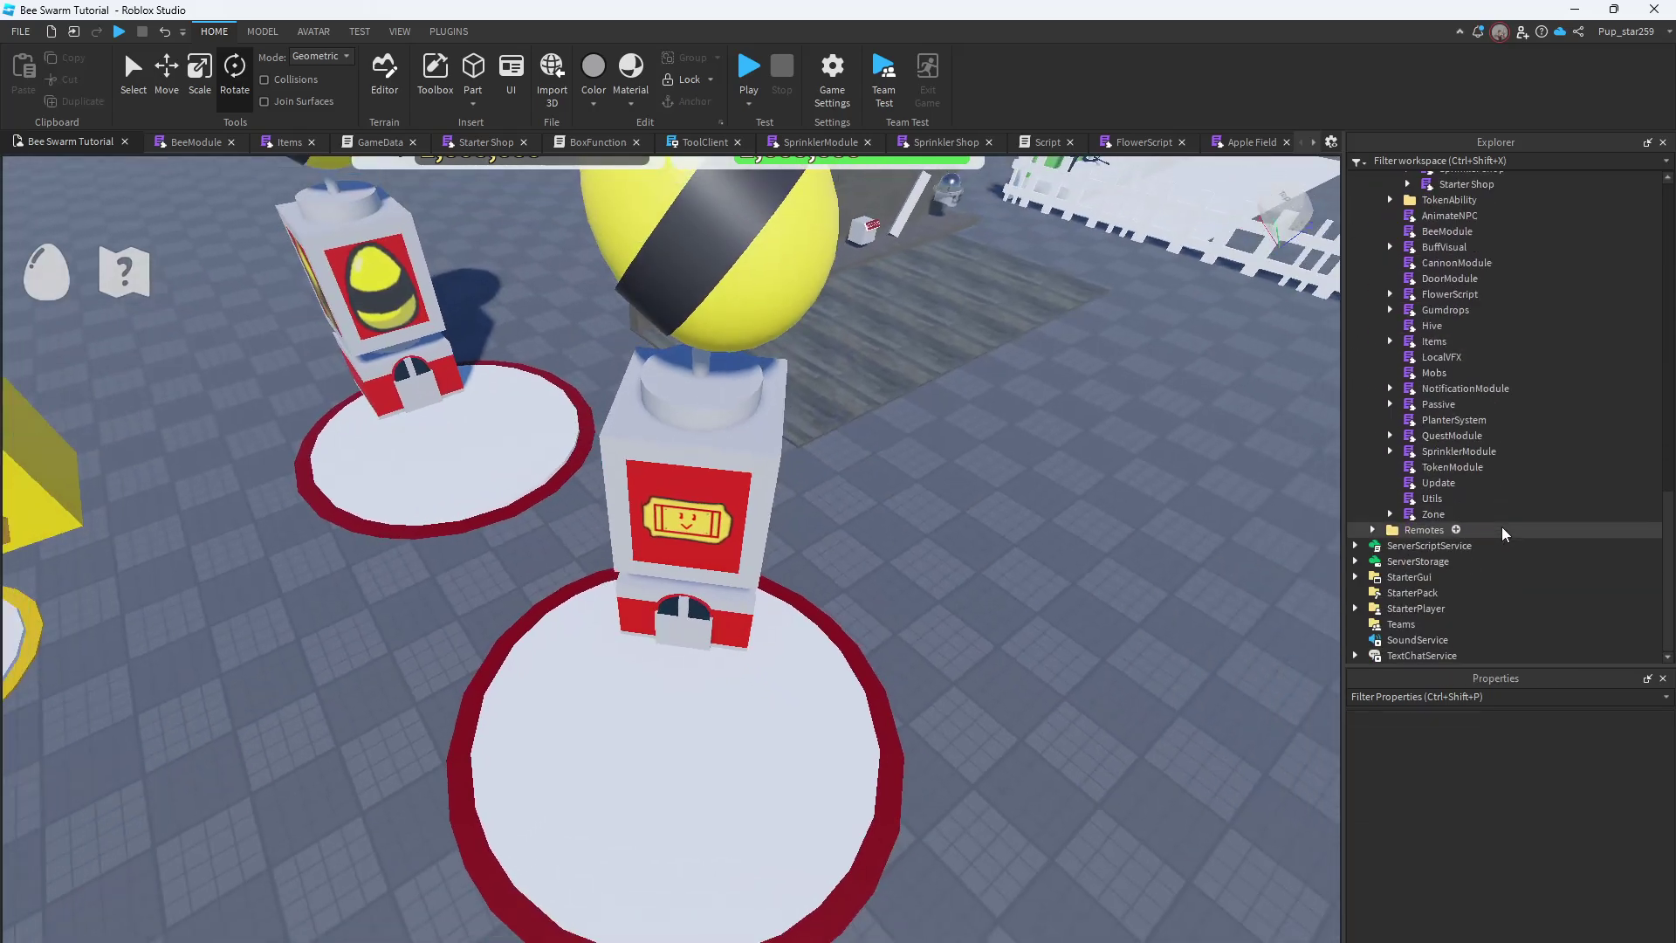
# Expand StarterGui and its Main GUI, then select the Buffs frame
pyautogui.click(1355, 577)
pyautogui.scroll(-1, 1371, 577)
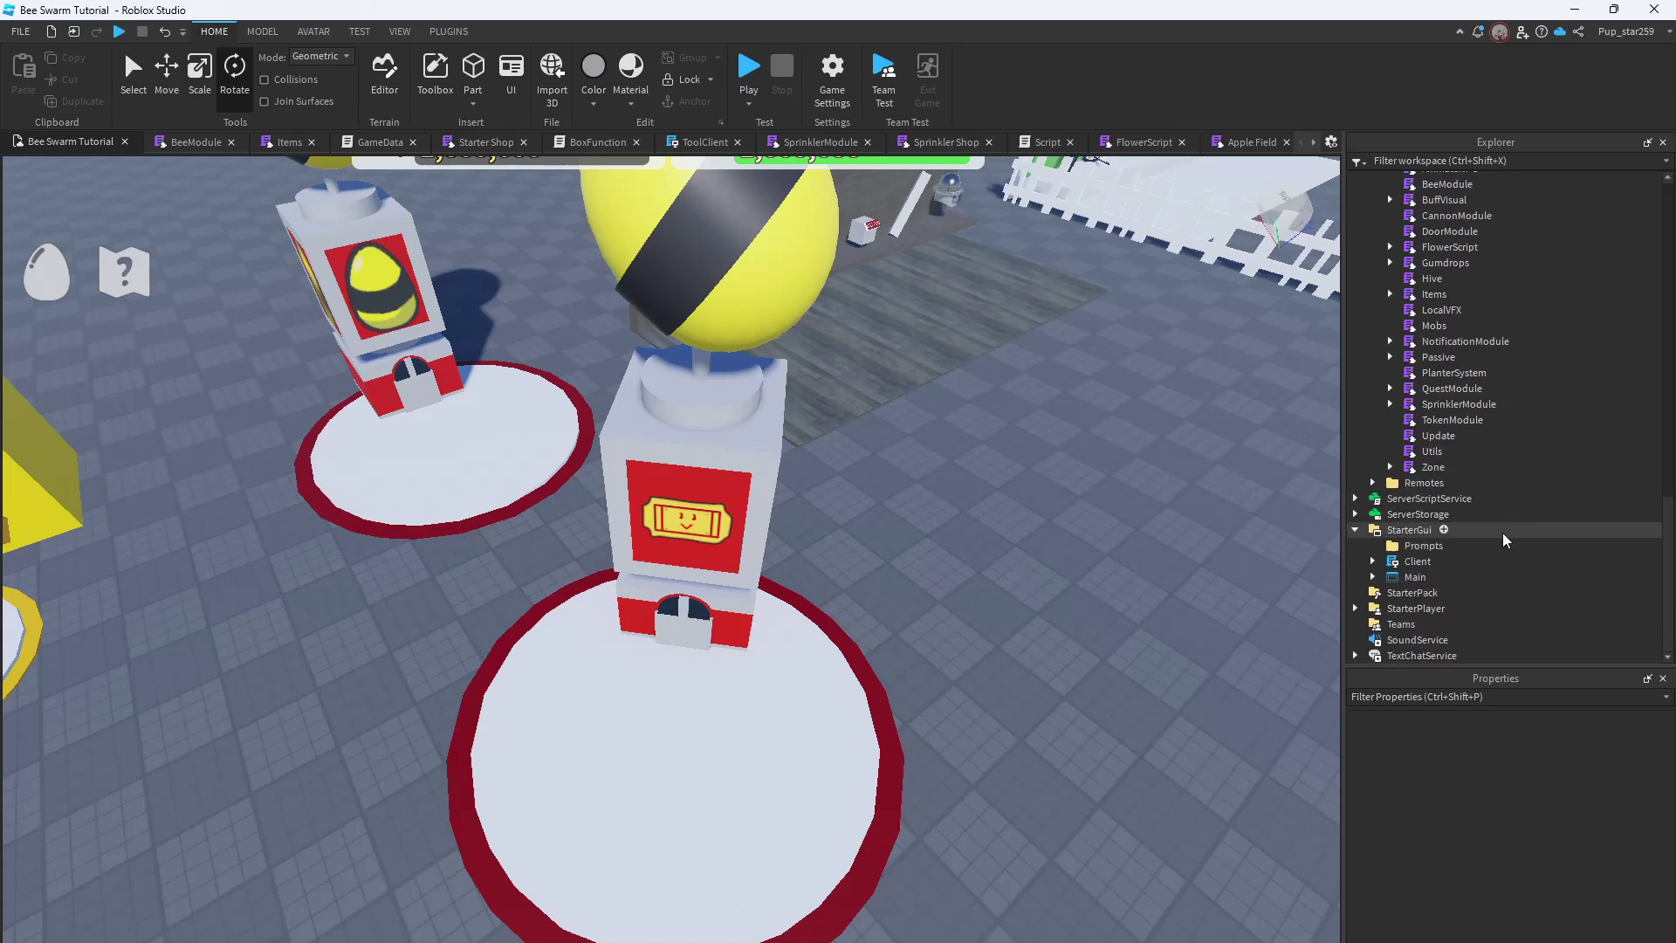
pyautogui.click(1373, 561)
pyautogui.scroll(-1, 1362, 542)
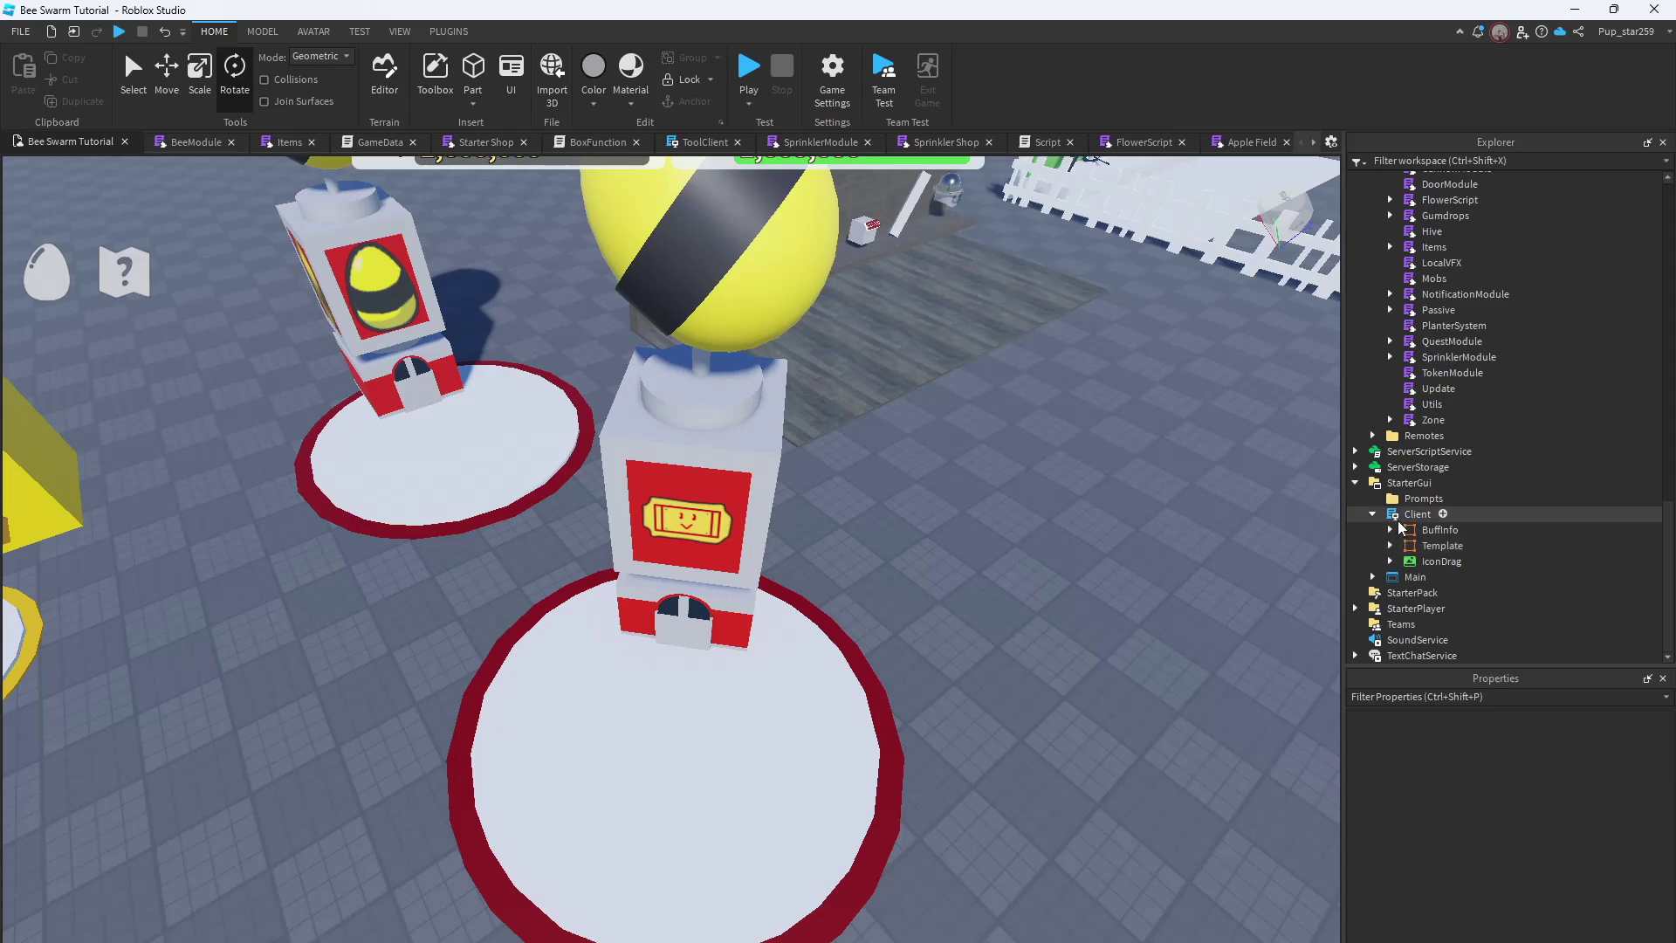
pyautogui.click(1396, 514)
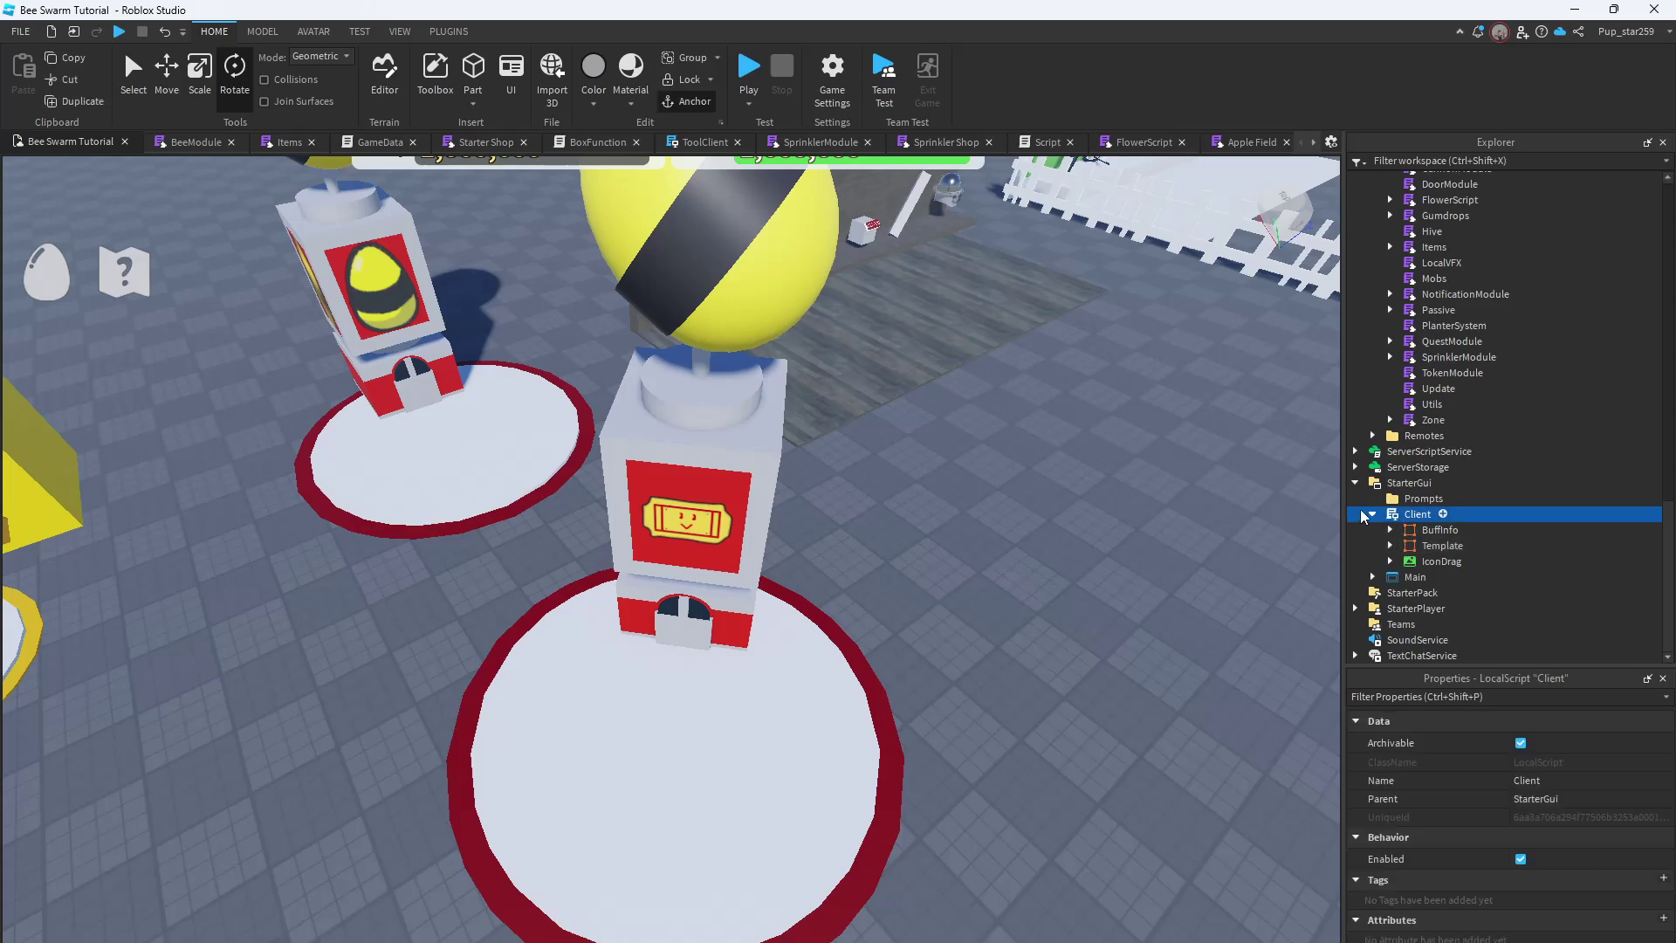
pyautogui.click(1372, 577)
pyautogui.scroll(-5, 1373, 583)
pyautogui.click(1396, 577)
pyautogui.rightClick(1372, 576)
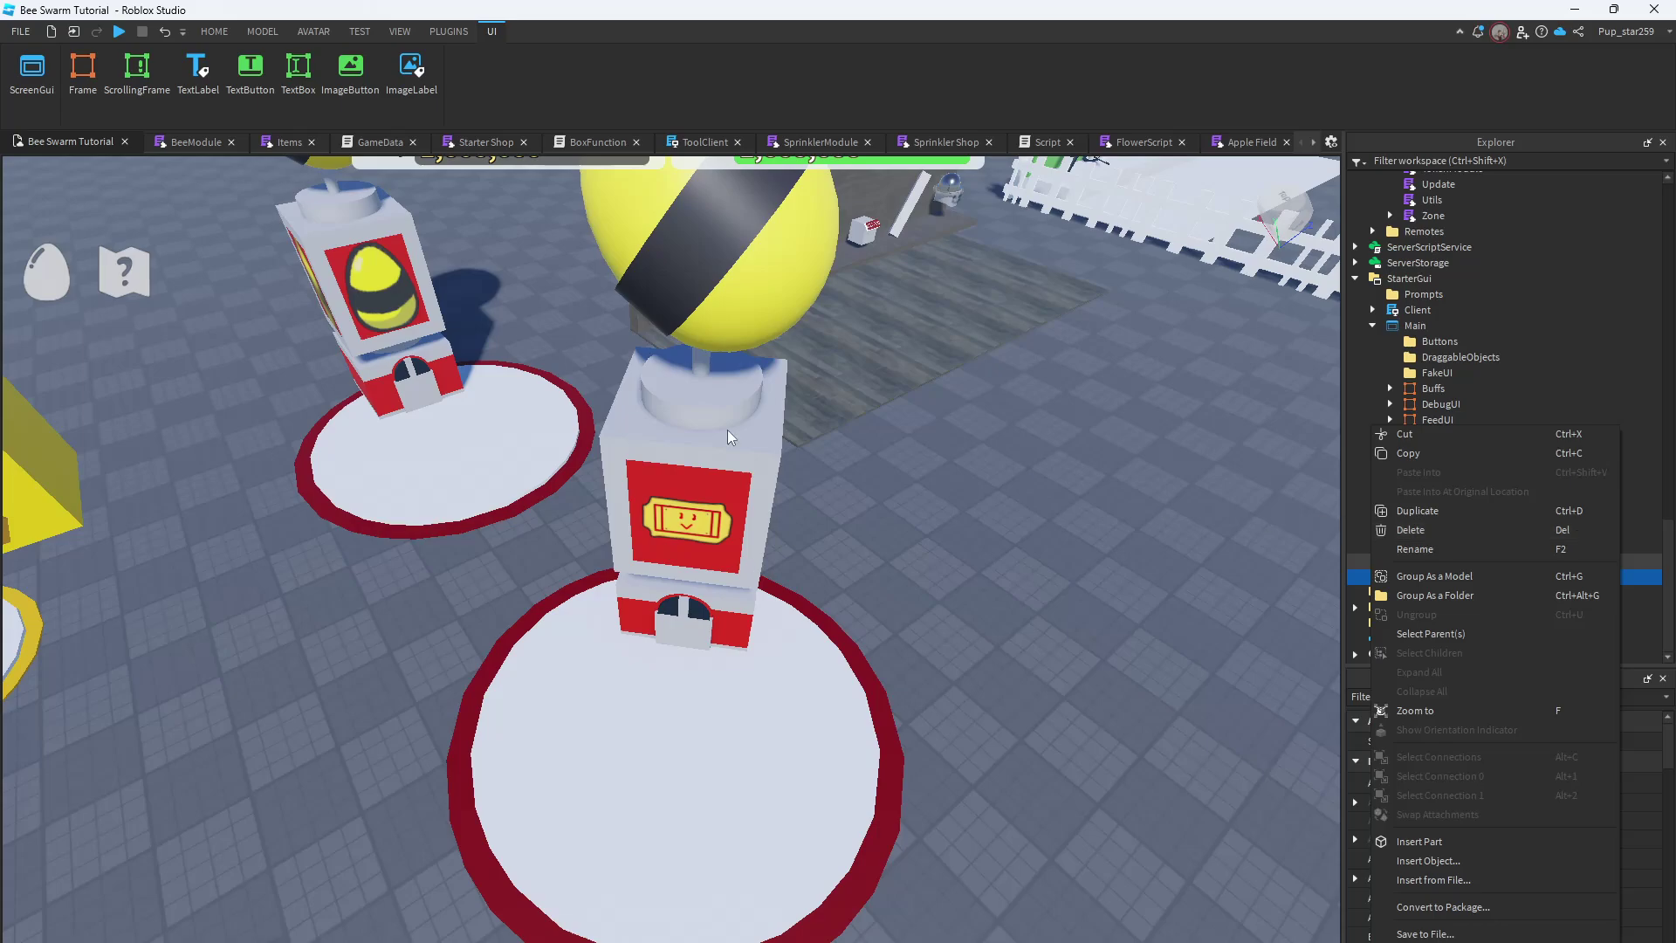
pyautogui.click(1519, 388)
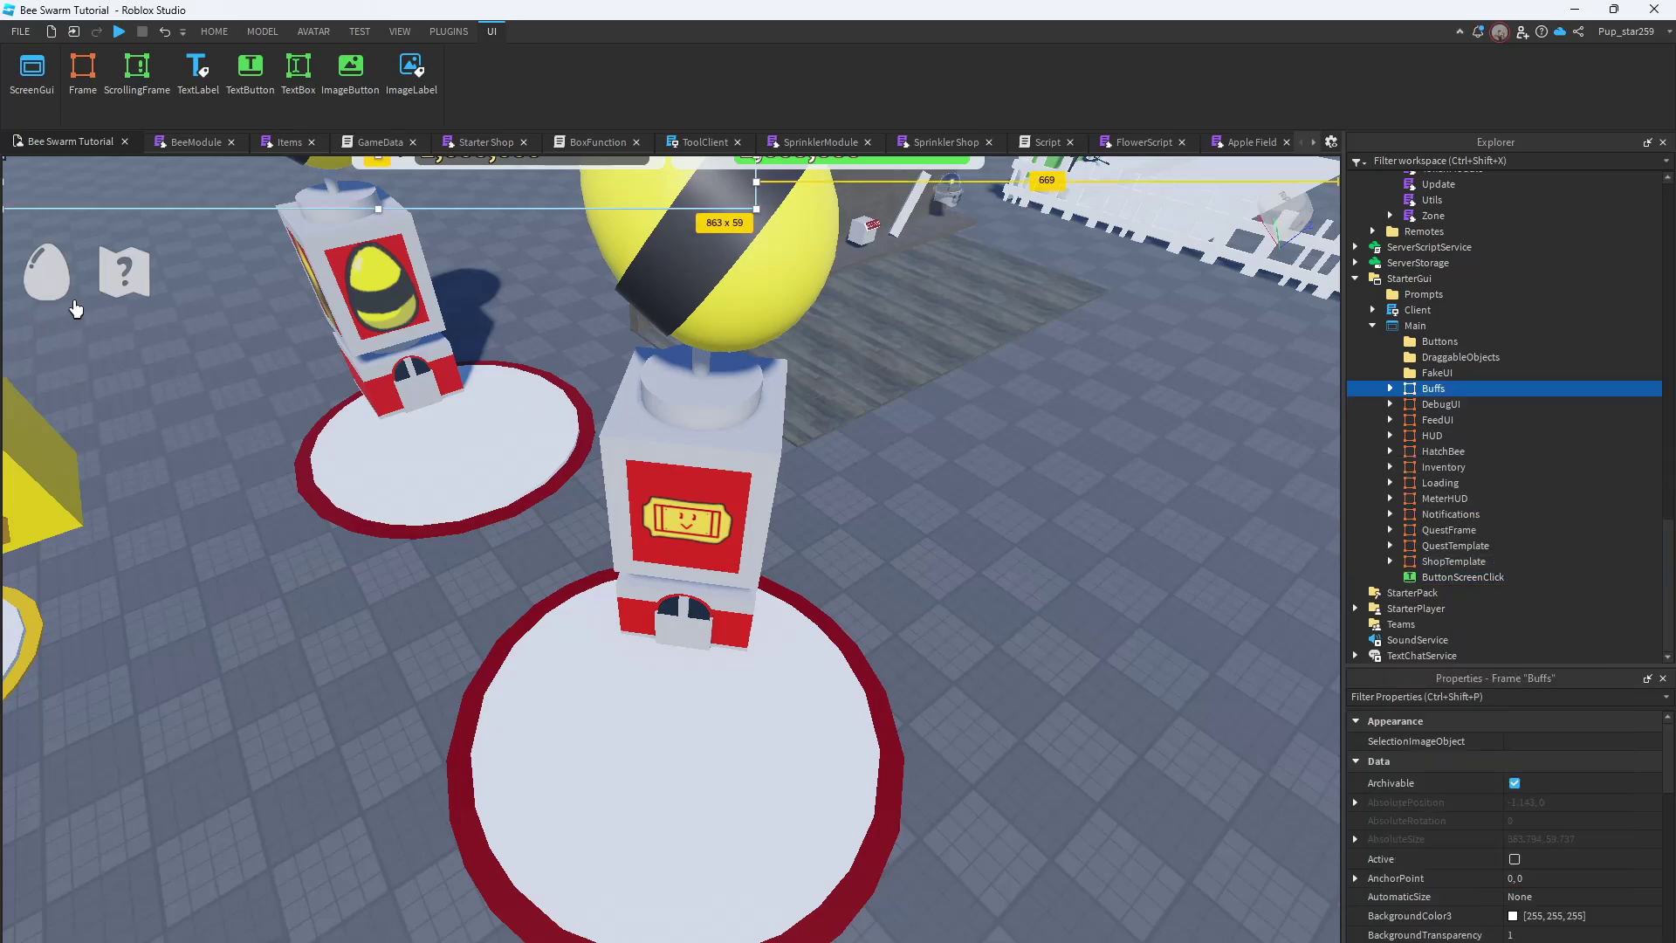
# Select and expand the Inventory frame and make it visible
pyautogui.click(1440, 467)
pyautogui.click(1389, 467)
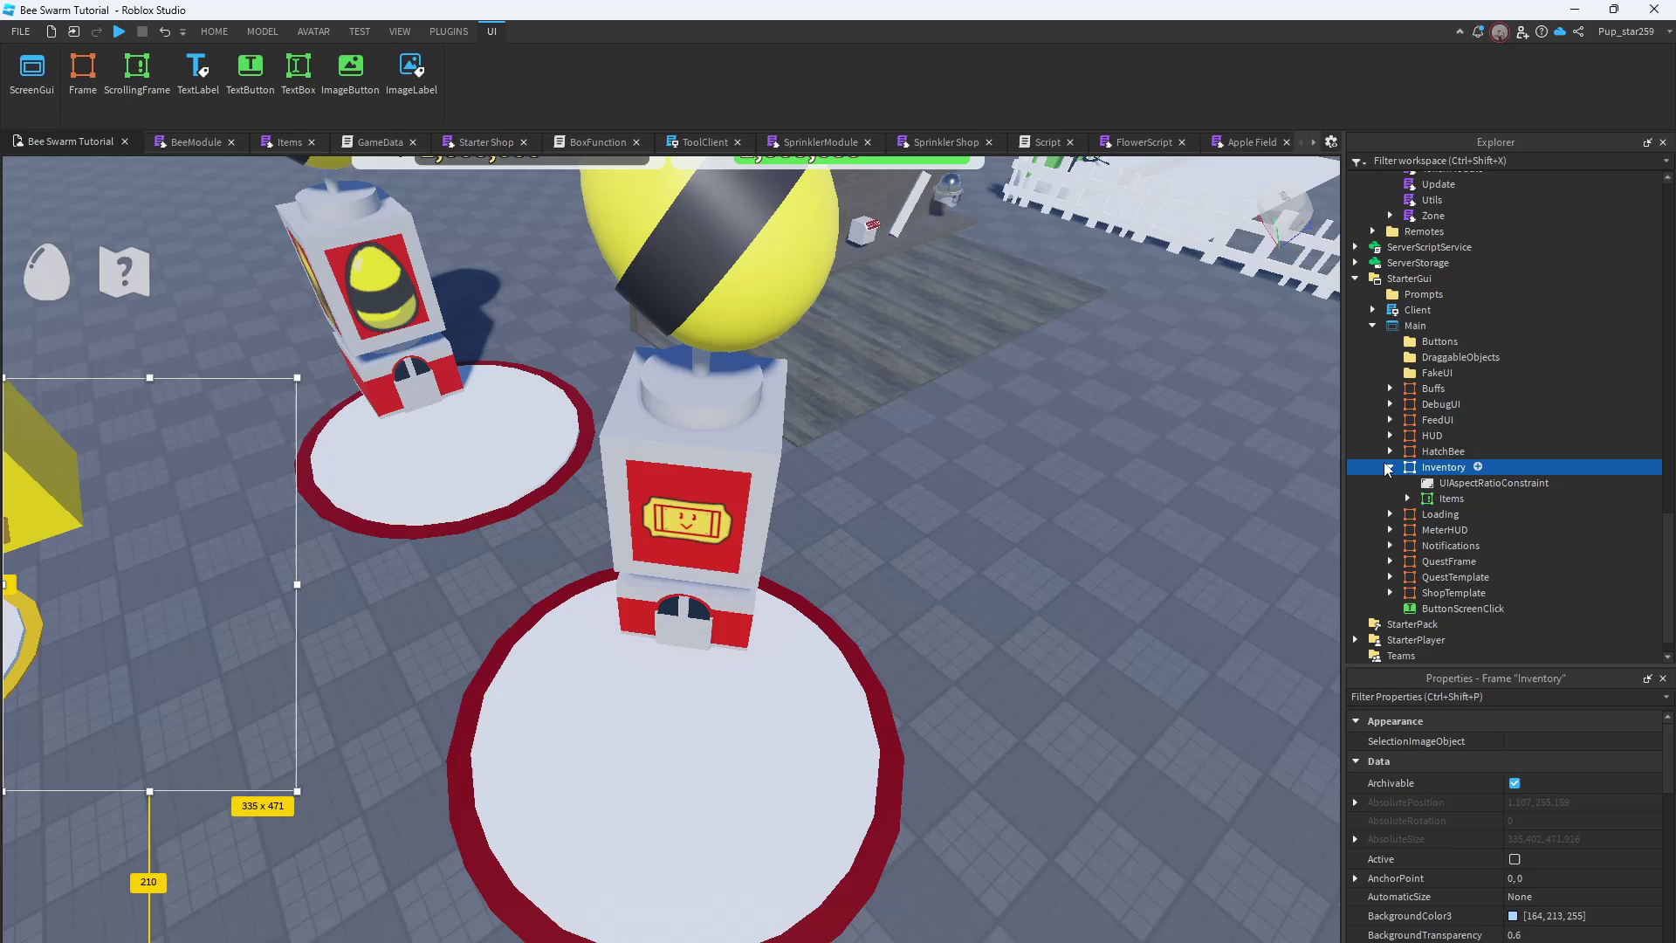
pyautogui.scroll(-2, 1519, 869)
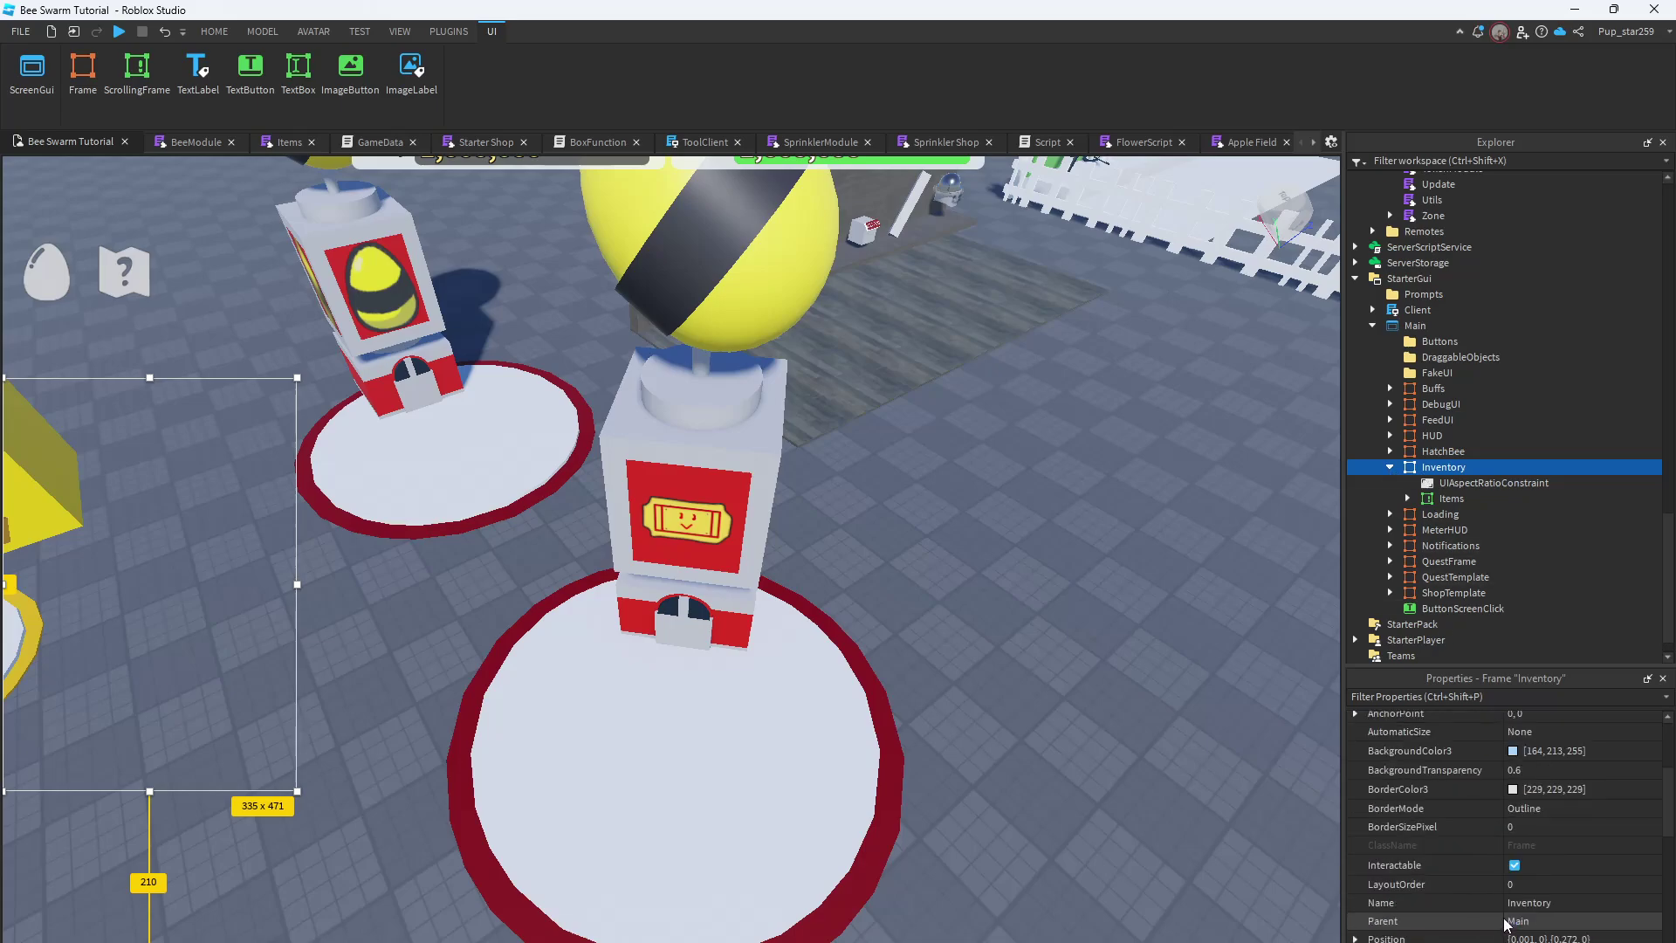
pyautogui.scroll(-1, 1519, 869)
pyautogui.scroll(-1, 1521, 871)
pyautogui.click(1515, 940)
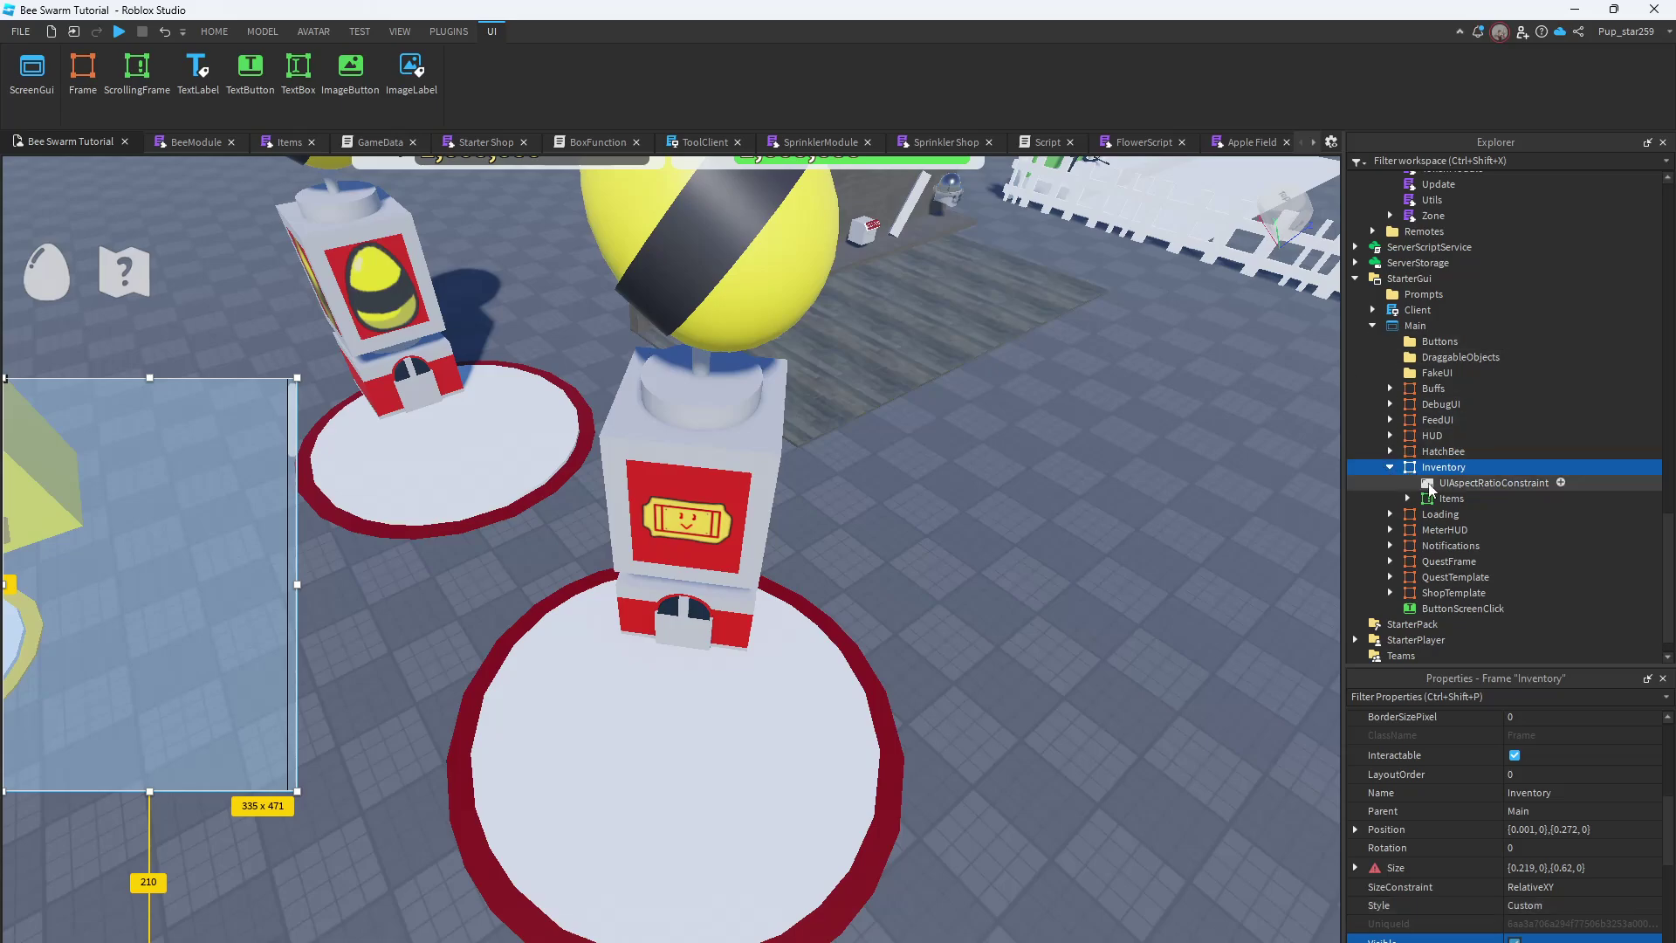
pyautogui.scroll(-3, 1515, 883)
pyautogui.scroll(2, 1515, 883)
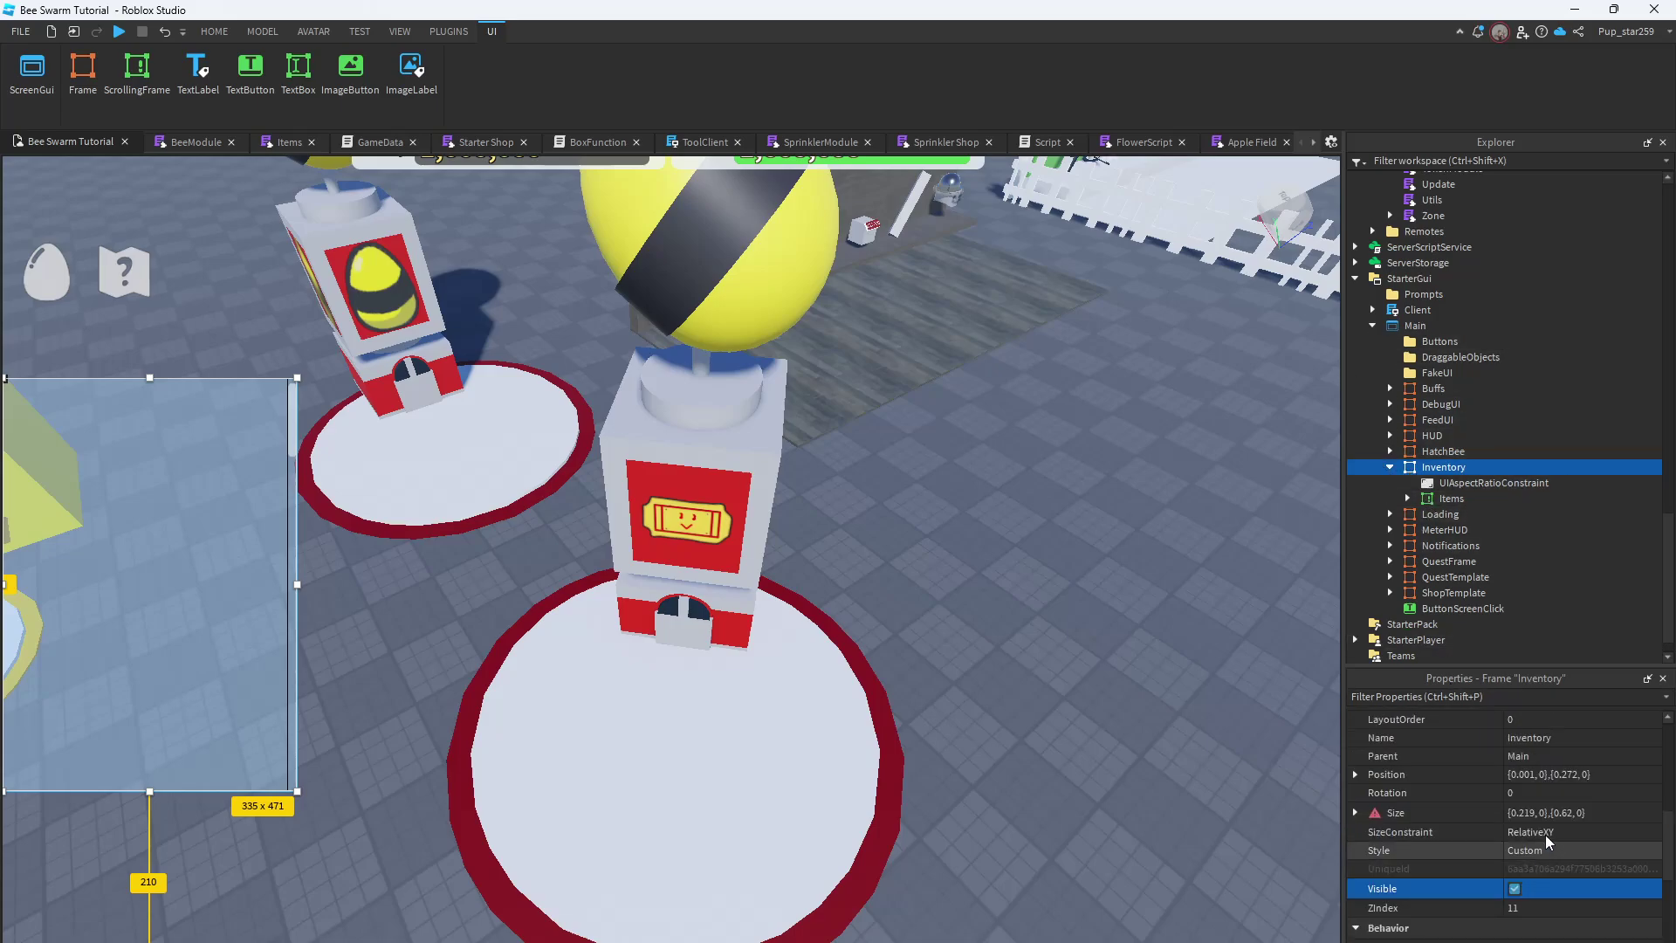
pyautogui.scroll(1, 1536, 864)
# Change the Inventory frame's Size from {0.219,0},{0.62,0} to {0.255,0},{0.85,0}
pyautogui.click(1574, 813)
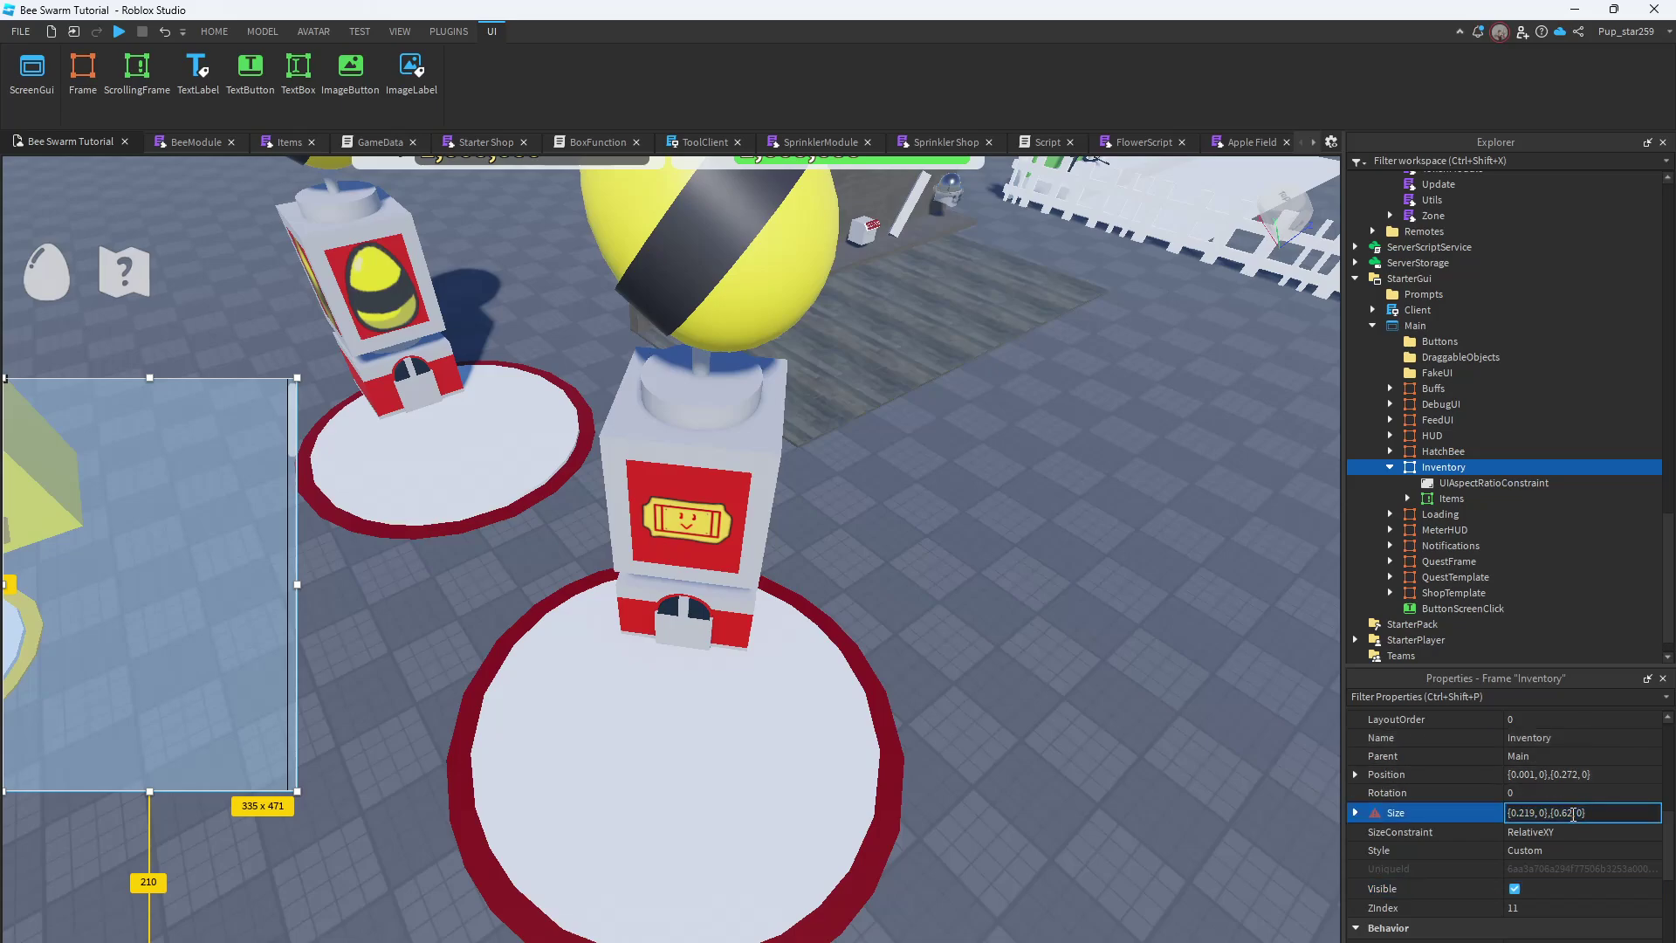
pyautogui.write('5')
pyautogui.press('Return')
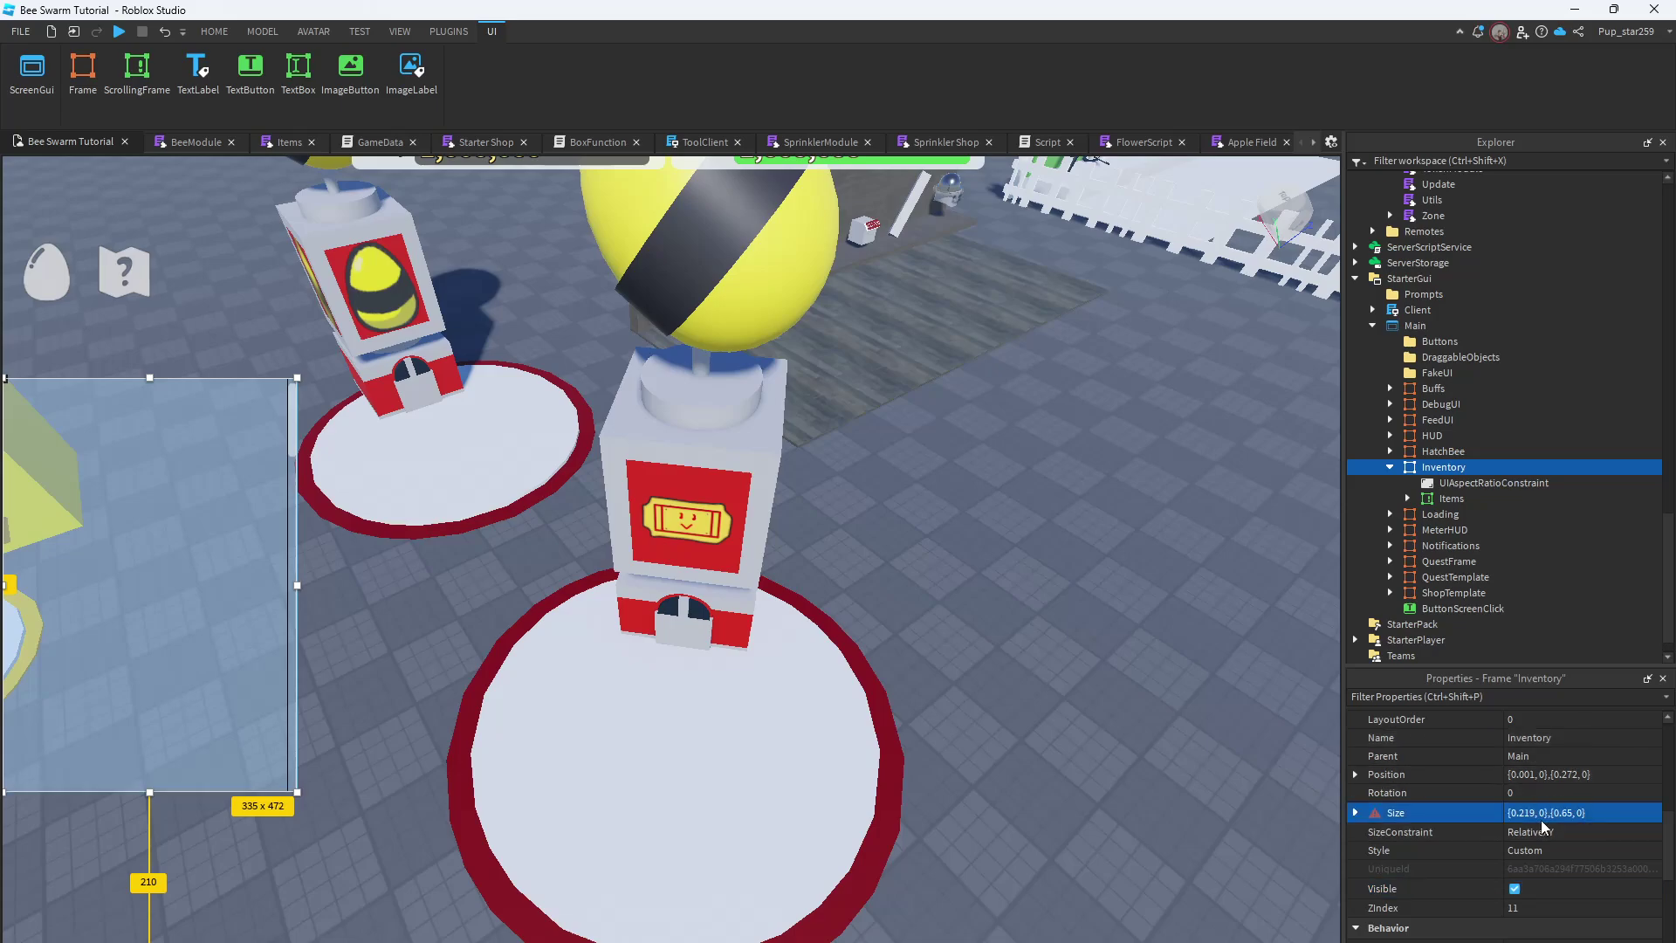
pyautogui.doubleClick(1567, 813)
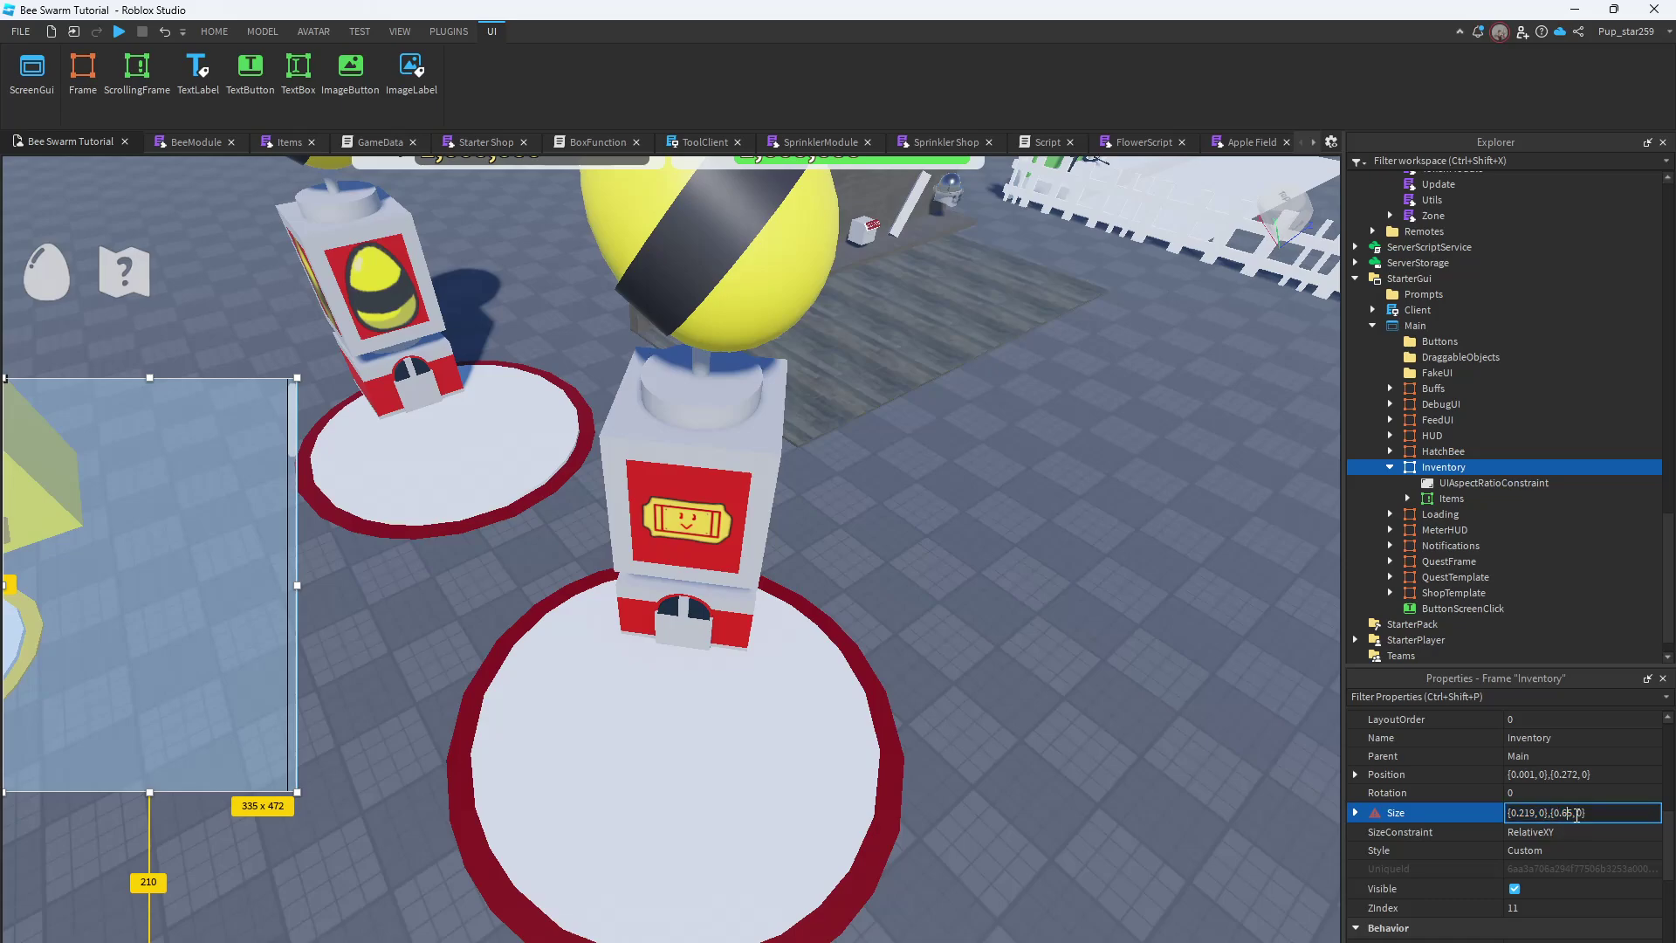
pyautogui.write('8')
pyautogui.press('Return')
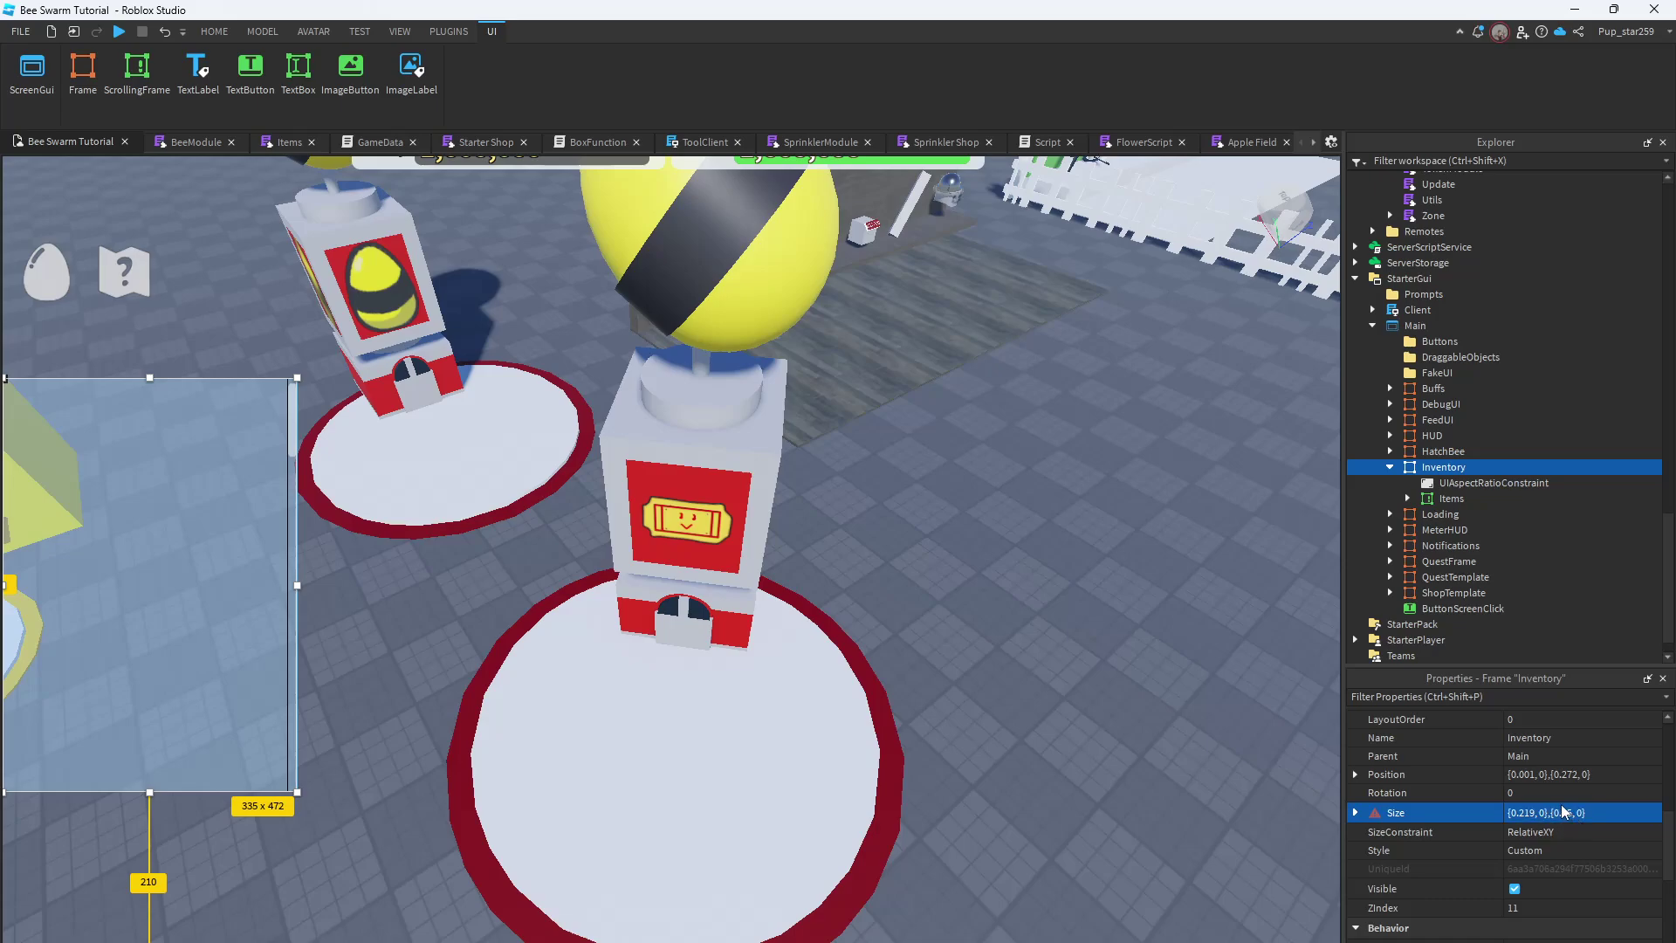
pyautogui.click(1559, 812)
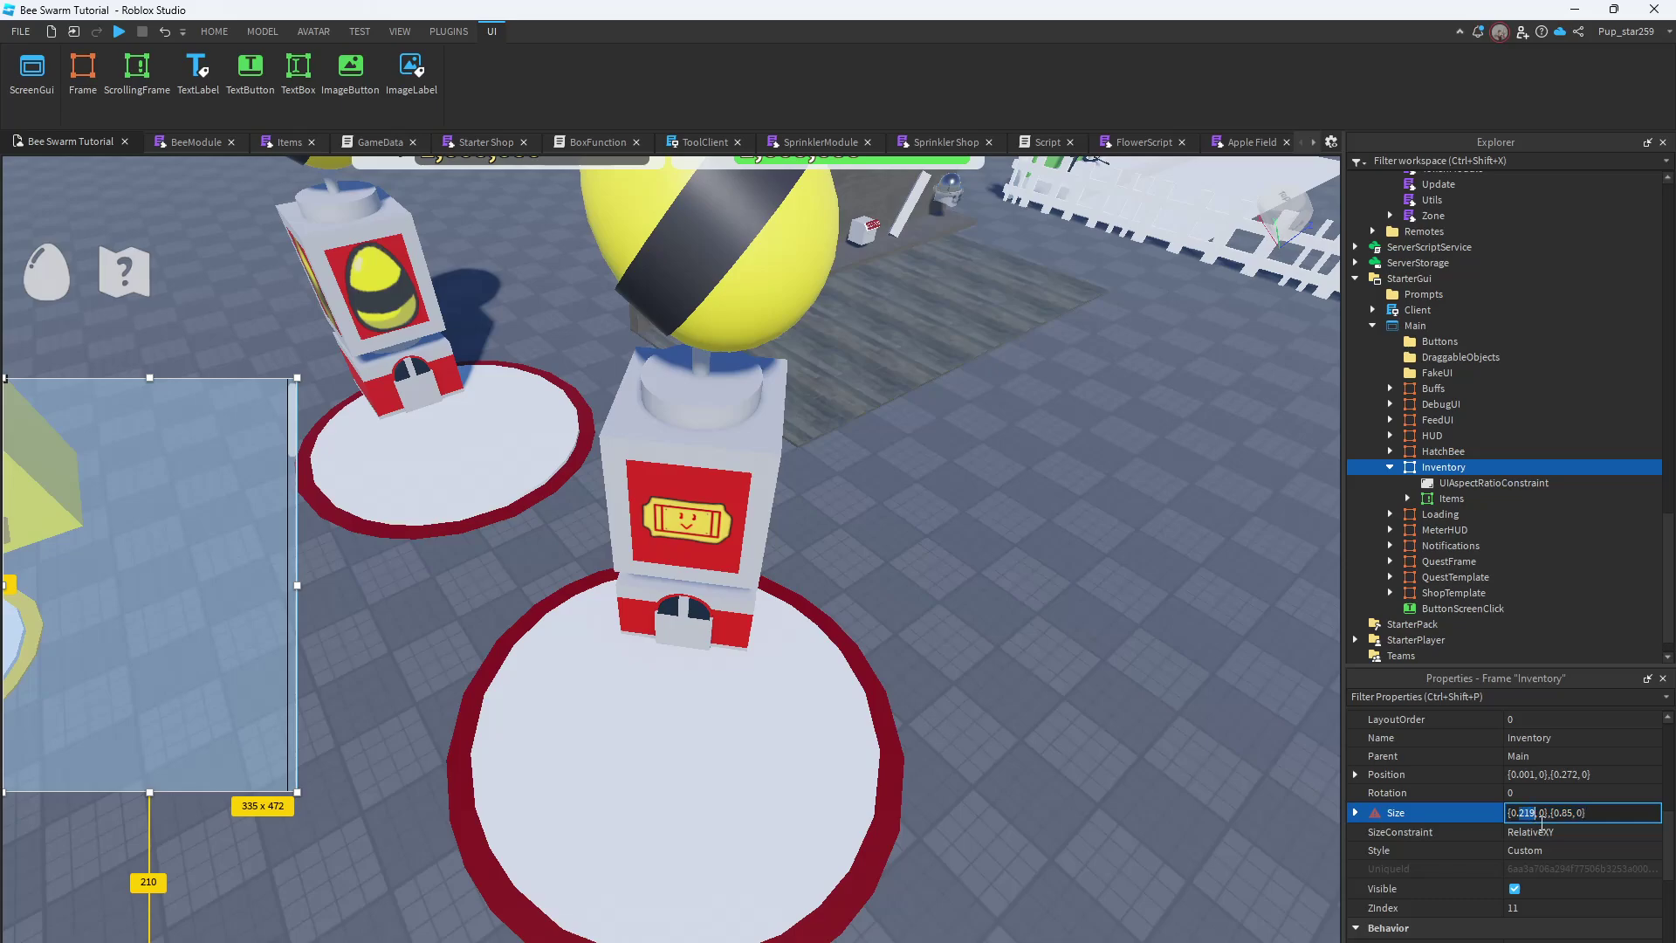
pyautogui.write('55')
pyautogui.press('Return')
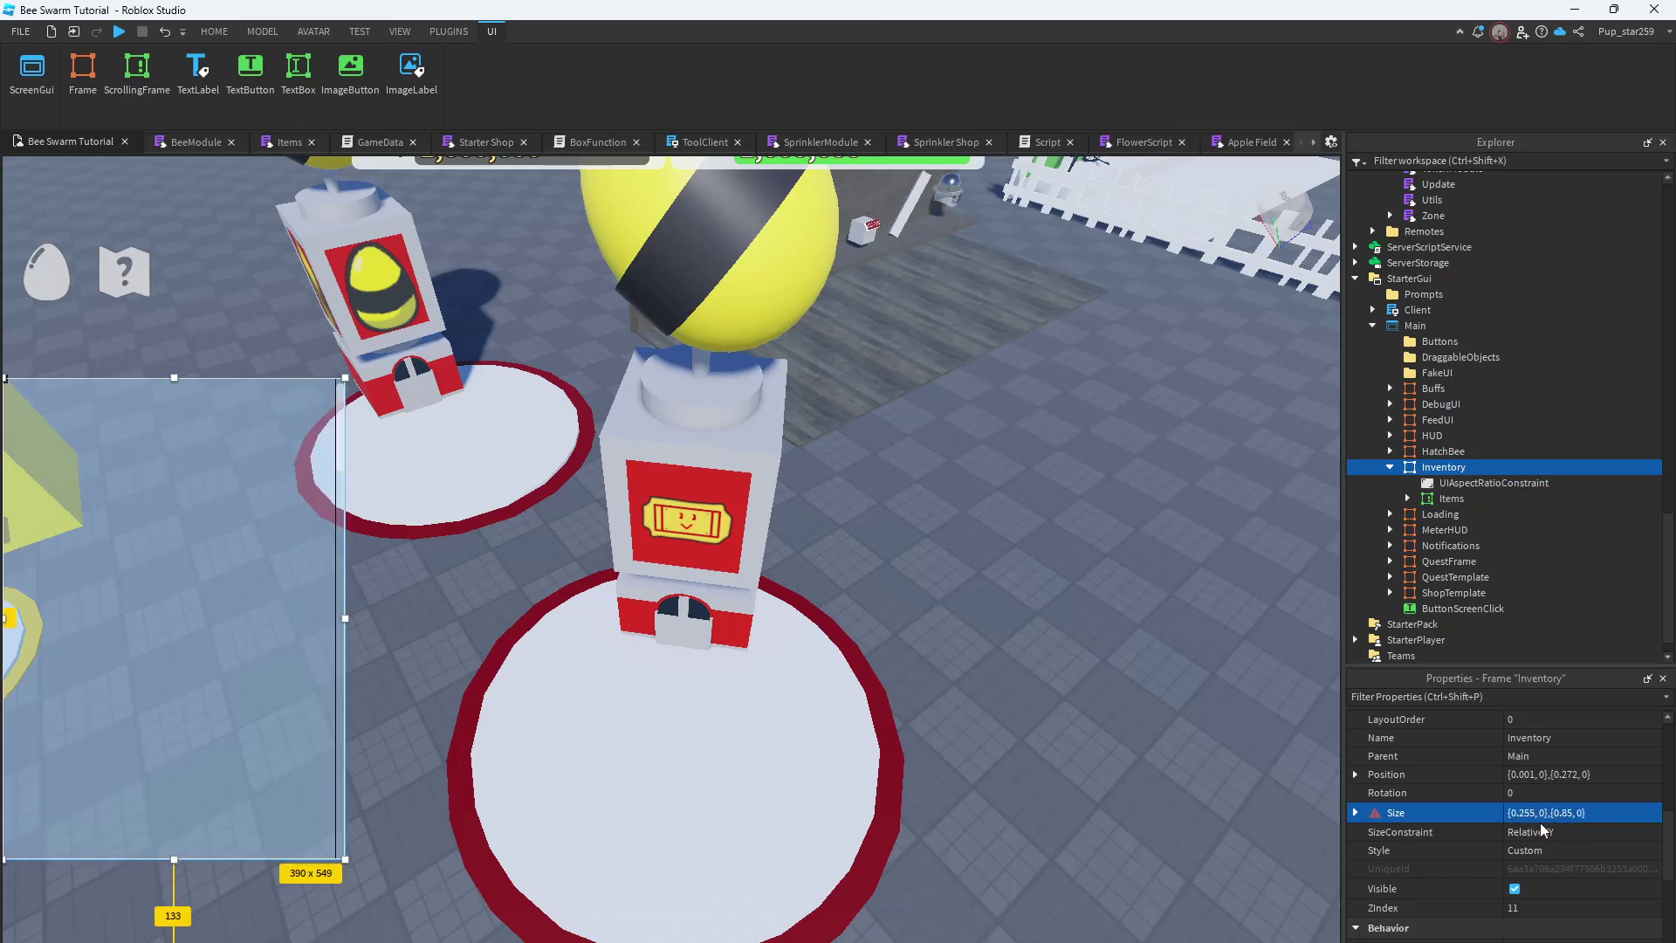
pyautogui.scroll(5, 1537, 786)
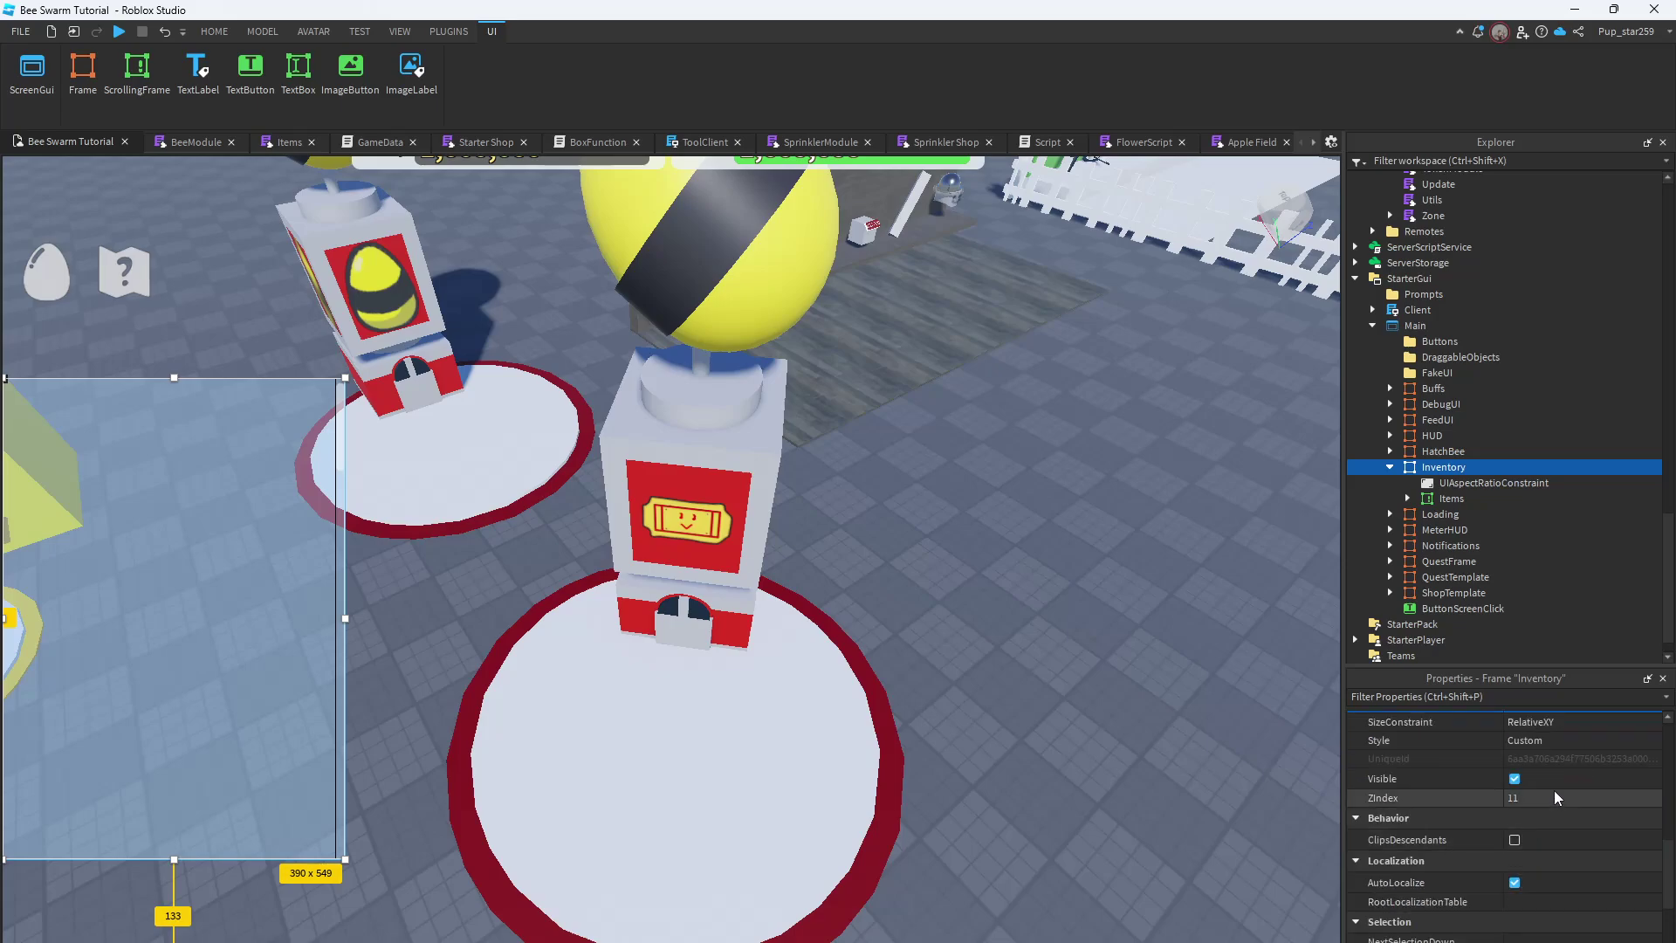
# Set the Items scrolling list's ScrollBarThickness to 15
pyautogui.click(1448, 499)
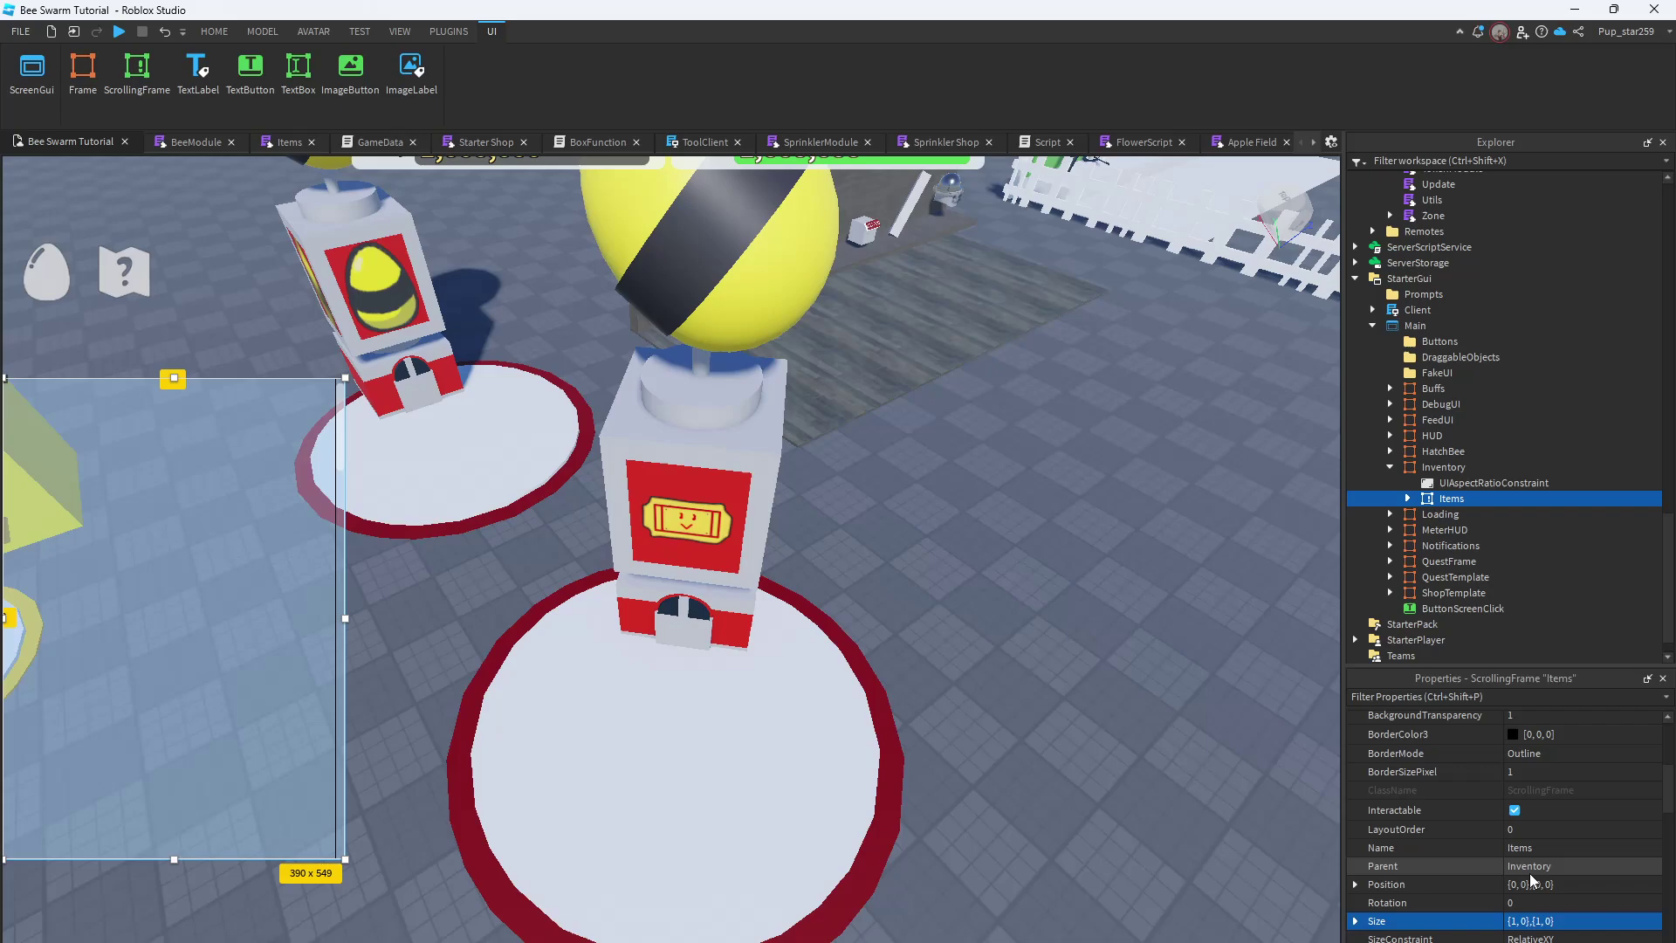
pyautogui.scroll(-5, 1551, 841)
pyautogui.scroll(-1, 1553, 840)
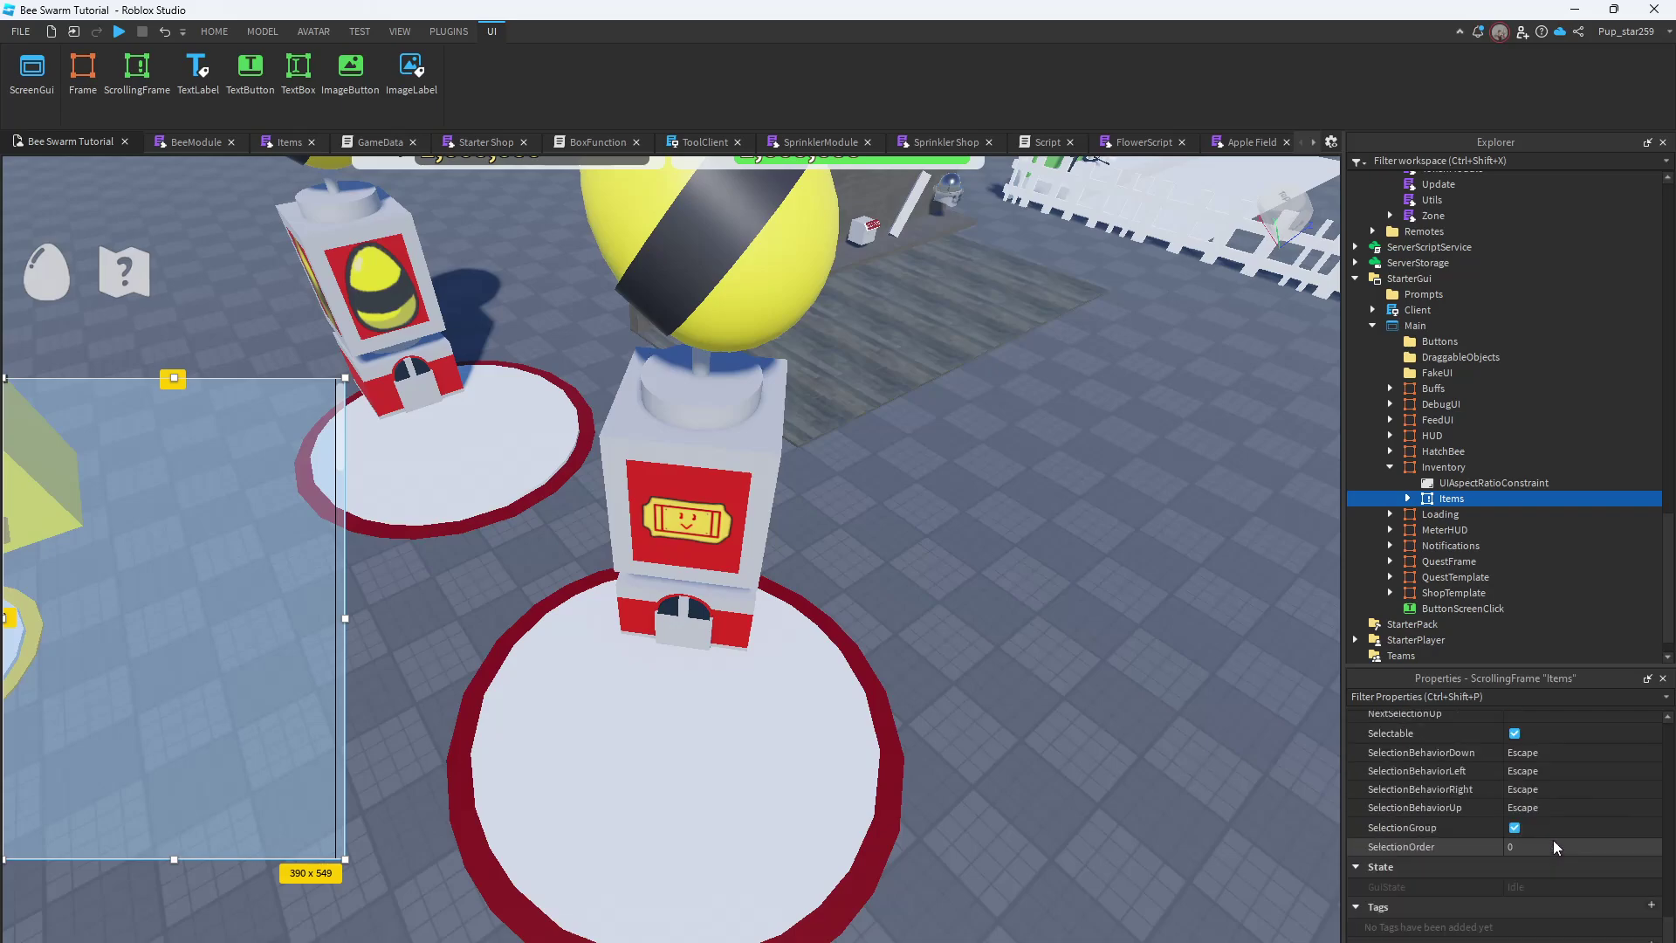
pyautogui.scroll(-1, 1553, 840)
pyautogui.scroll(-1, 1553, 840)
pyautogui.scroll(1, 1553, 839)
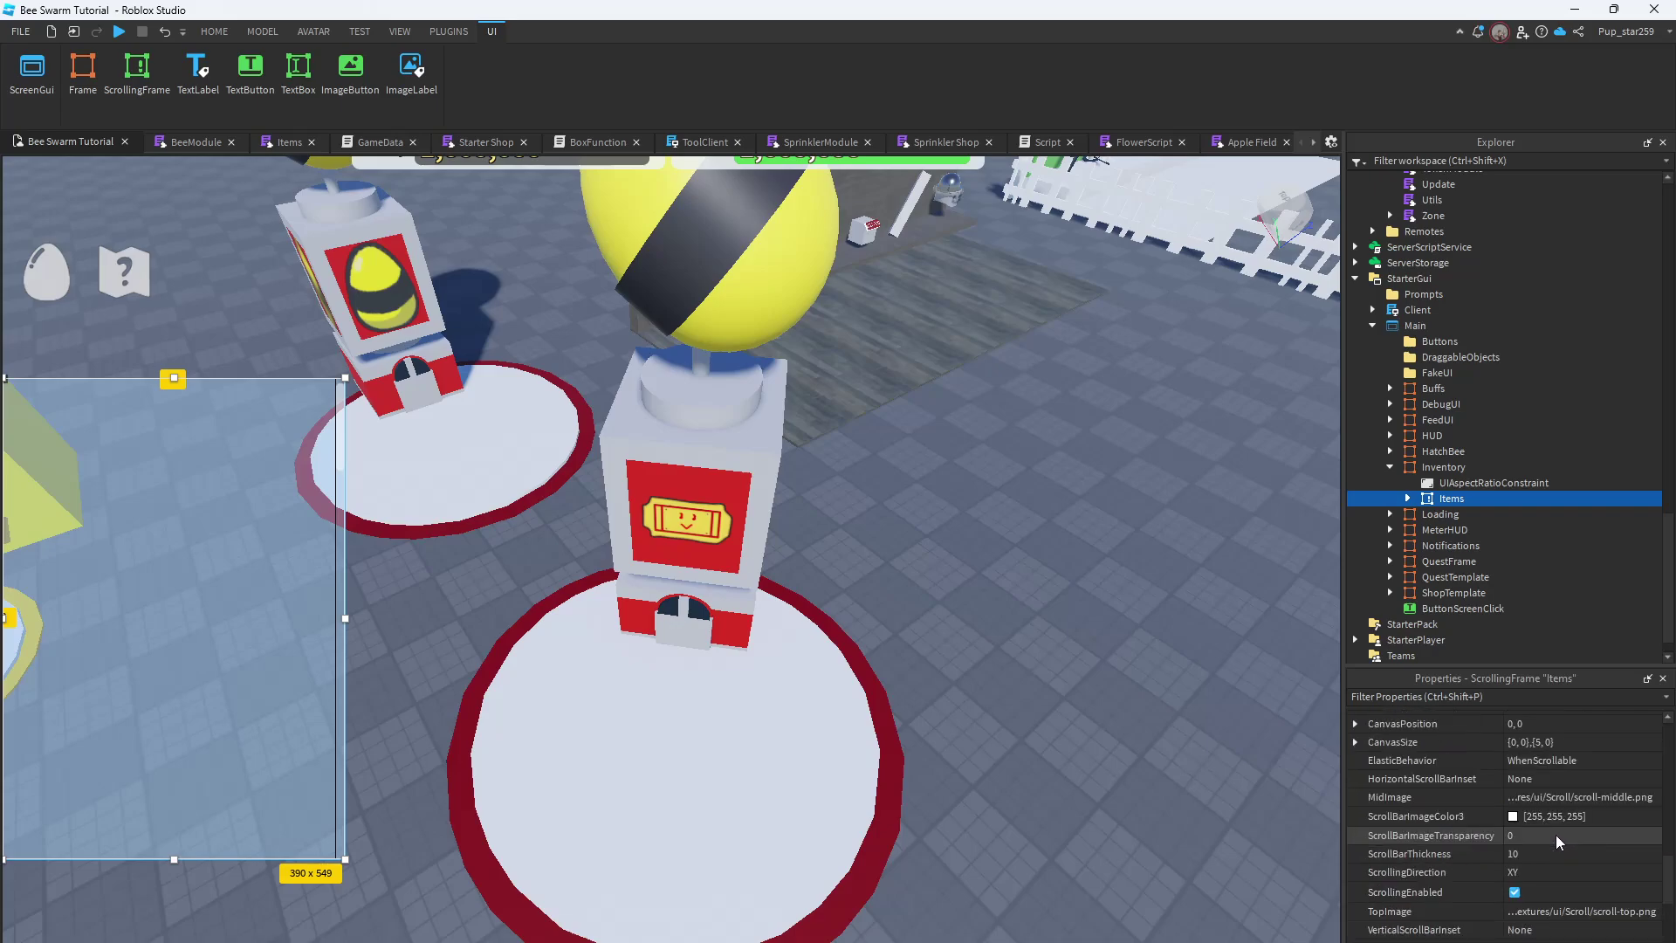
pyautogui.click(1548, 856)
pyautogui.write('1')
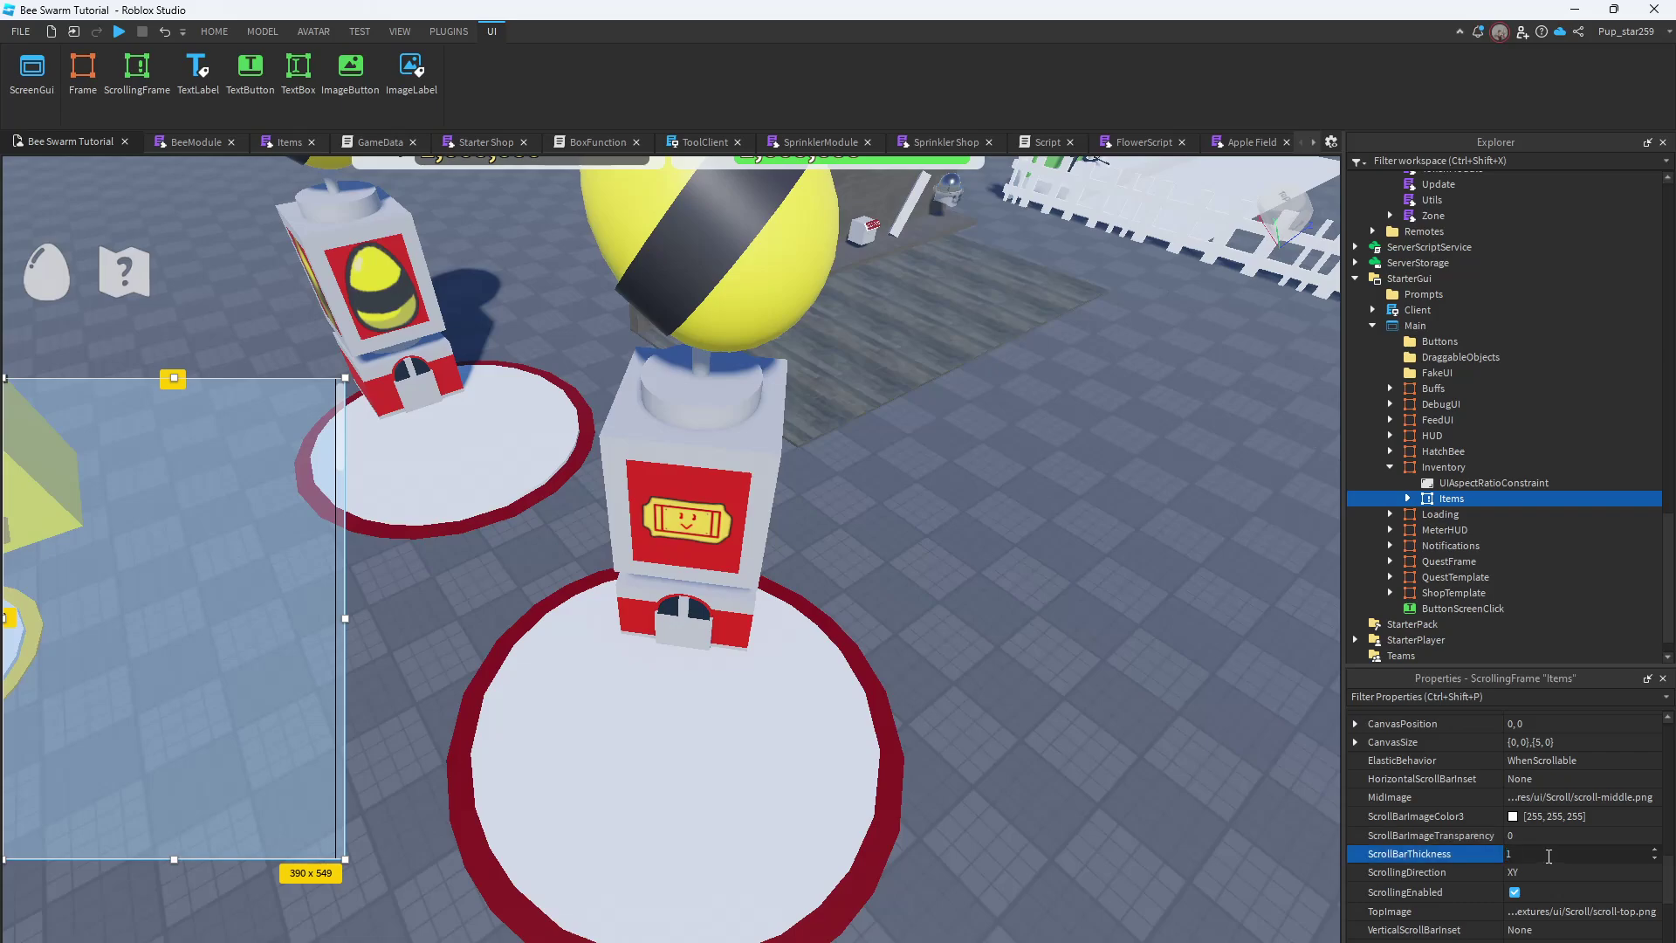
pyautogui.write('5')
pyautogui.press('Return')
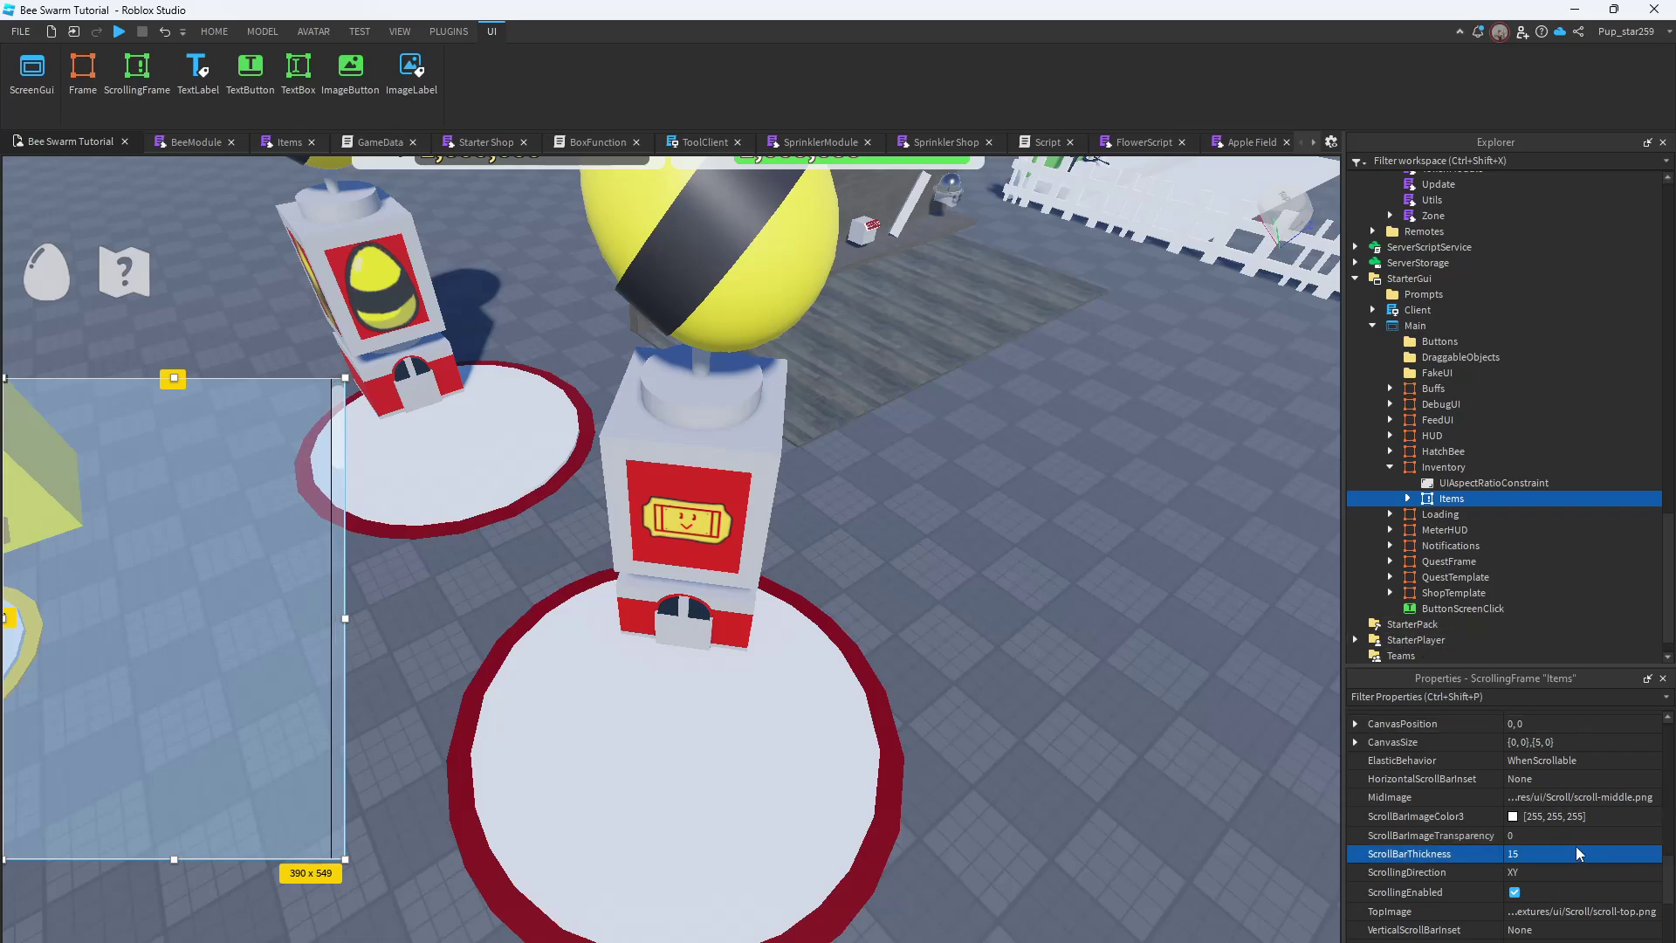
# Set the Items list's CanvasSize to {0,0},{25,0}
pyautogui.scroll(2, 1563, 853)
pyautogui.click(1548, 907)
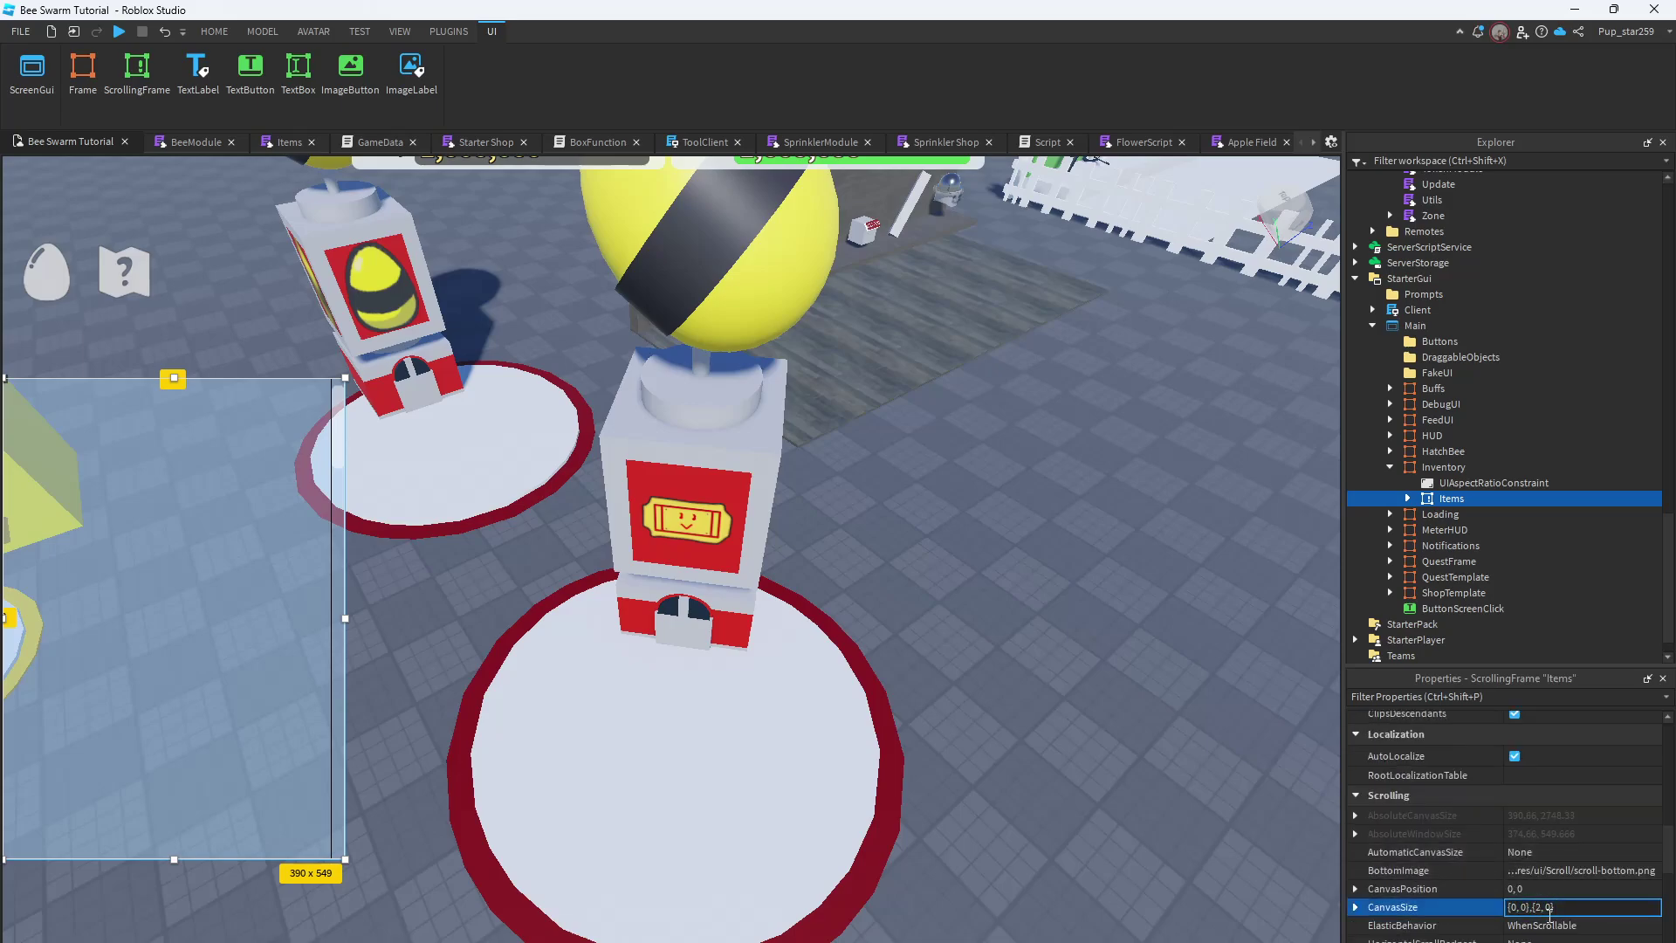
pyautogui.write('5')
pyautogui.press('Return')
pyautogui.moveTo(884, 566); pyautogui.dragTo(869, 573, button='right')
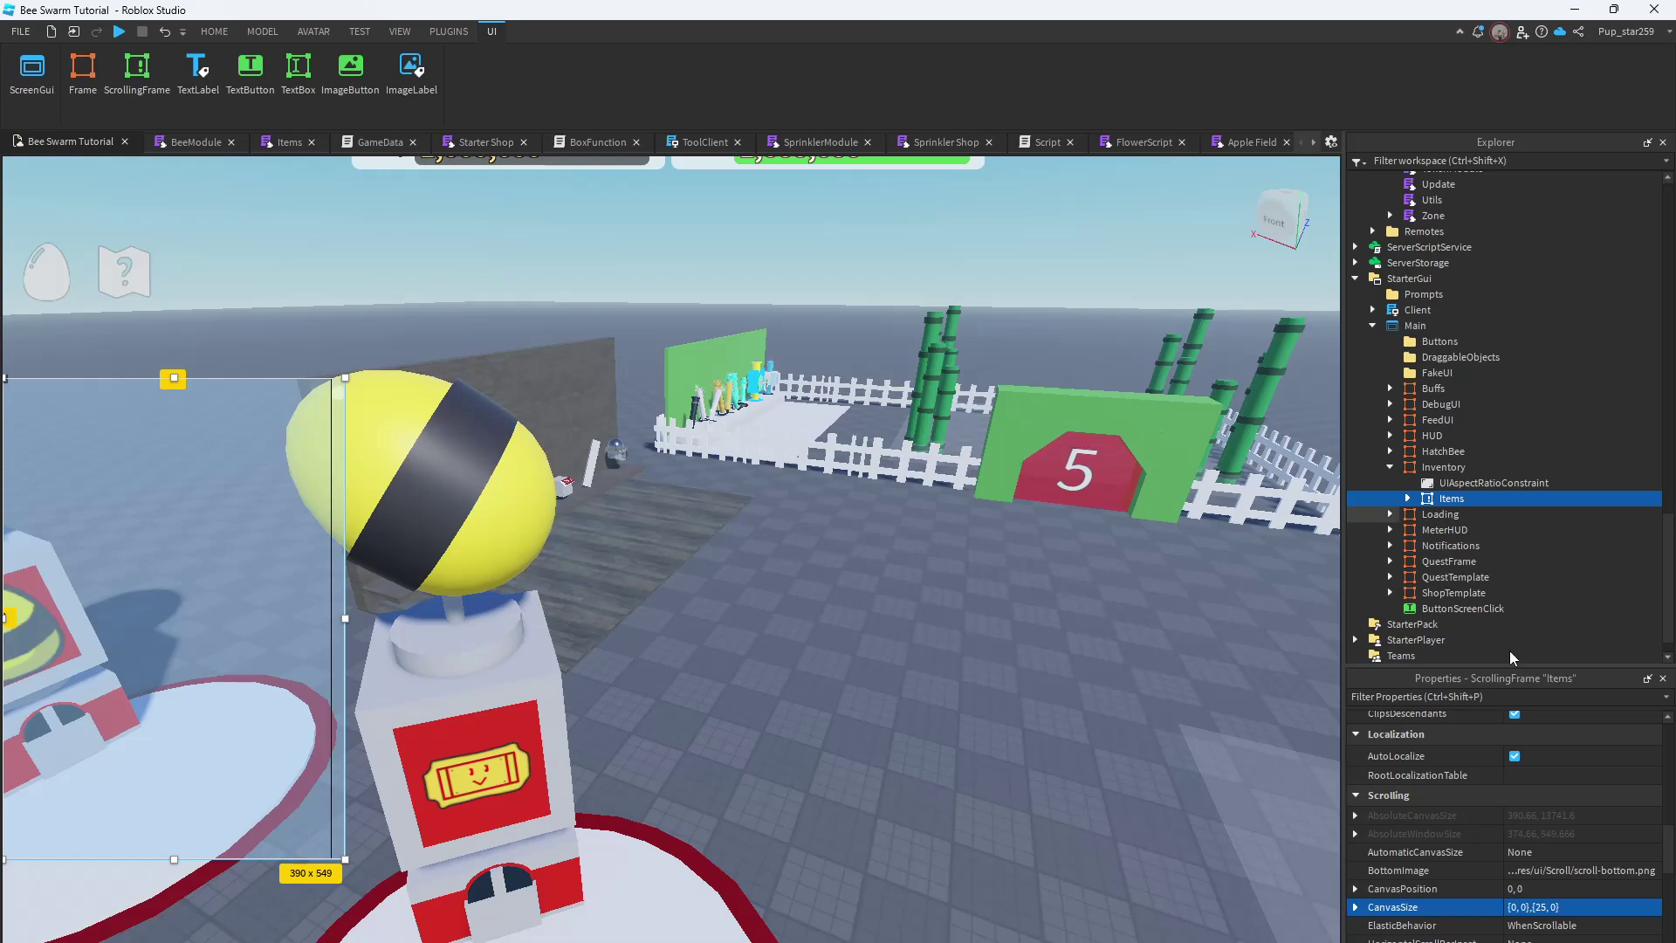
# Uncheck Visible on the Inventory frame, keeping its Size unchanged, and collapse its children
pyautogui.click(1444, 467)
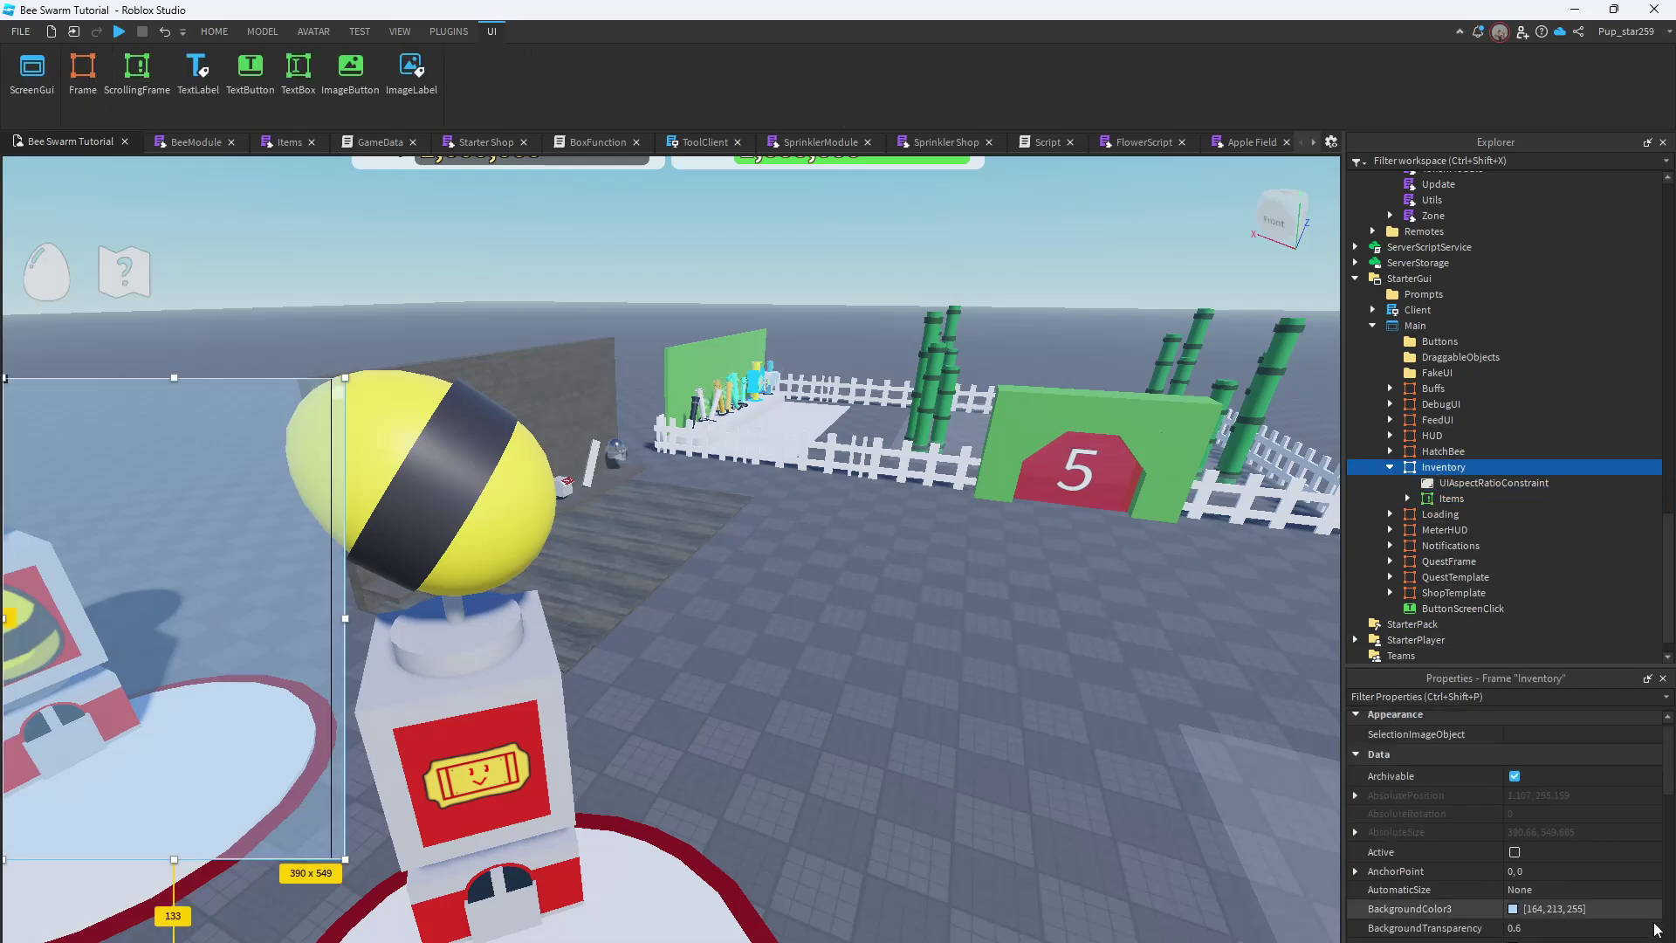
pyautogui.scroll(-3, 1606, 899)
pyautogui.scroll(-1, 1562, 899)
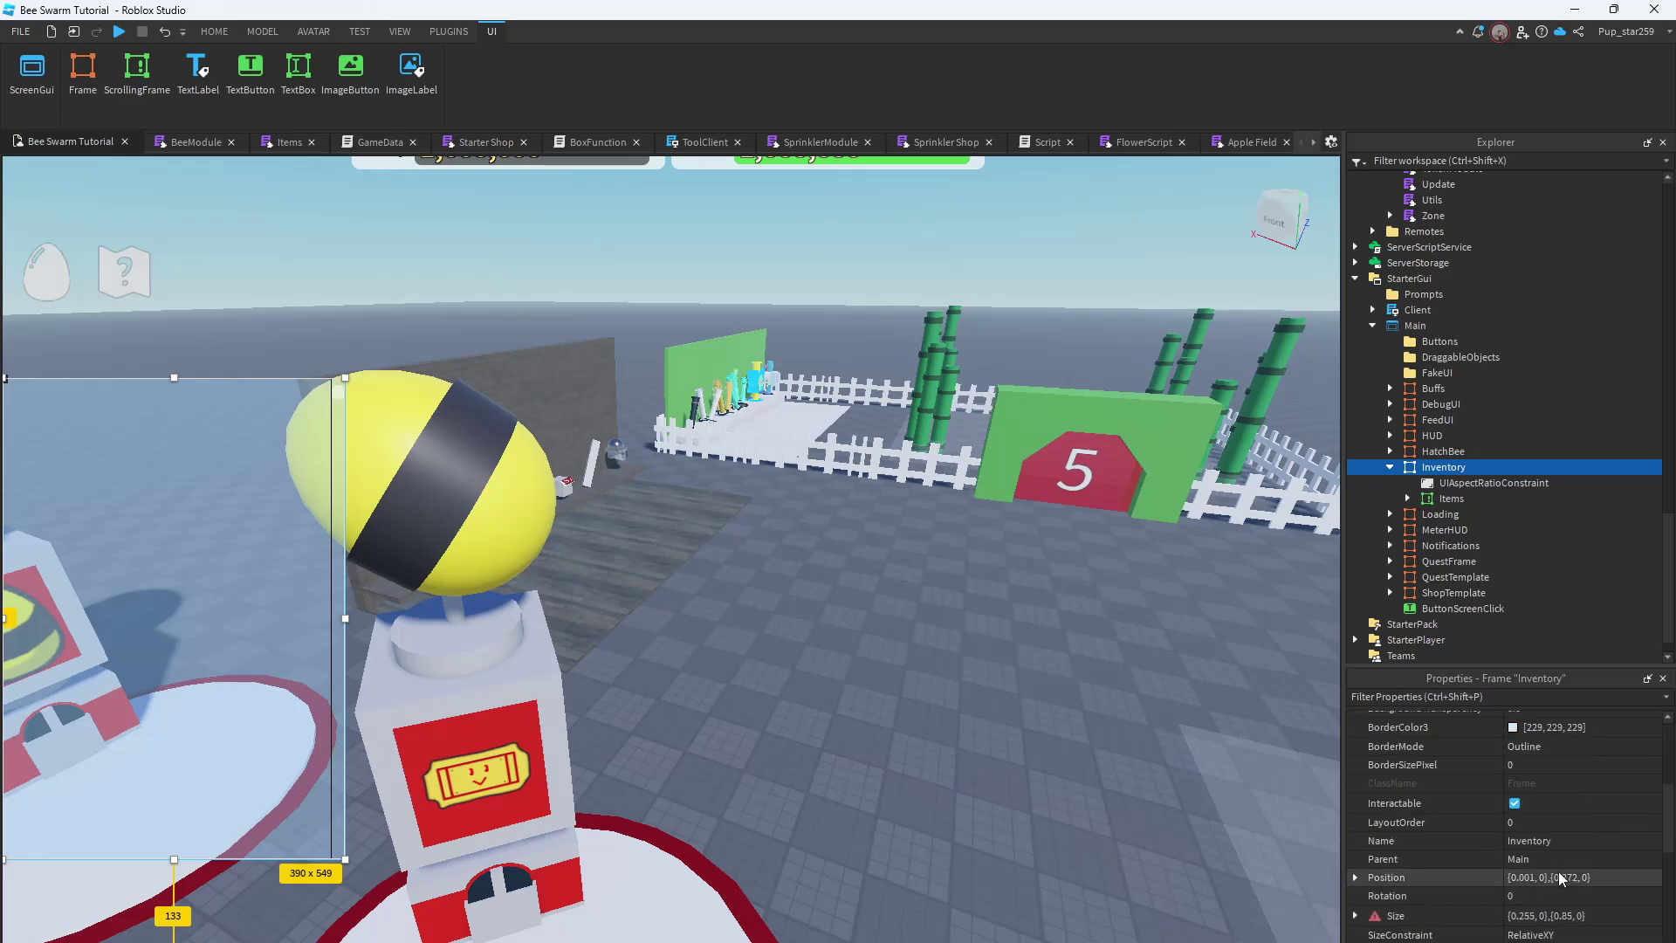
pyautogui.click(1551, 916)
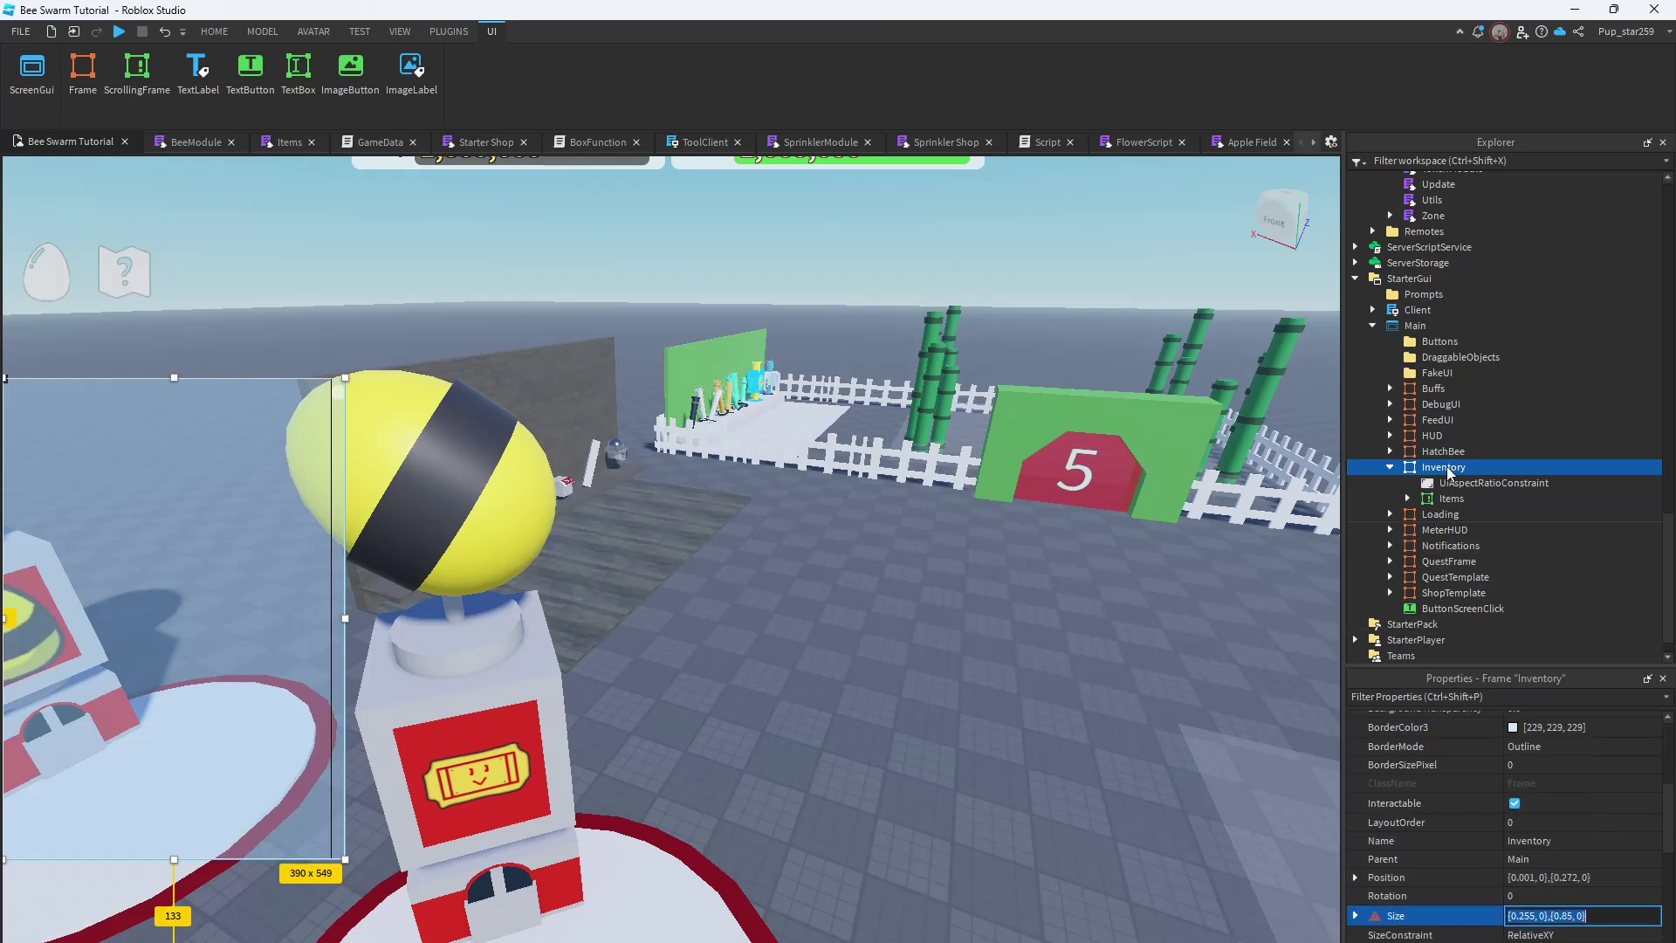
pyautogui.click(1444, 469)
pyautogui.scroll(3, 1507, 777)
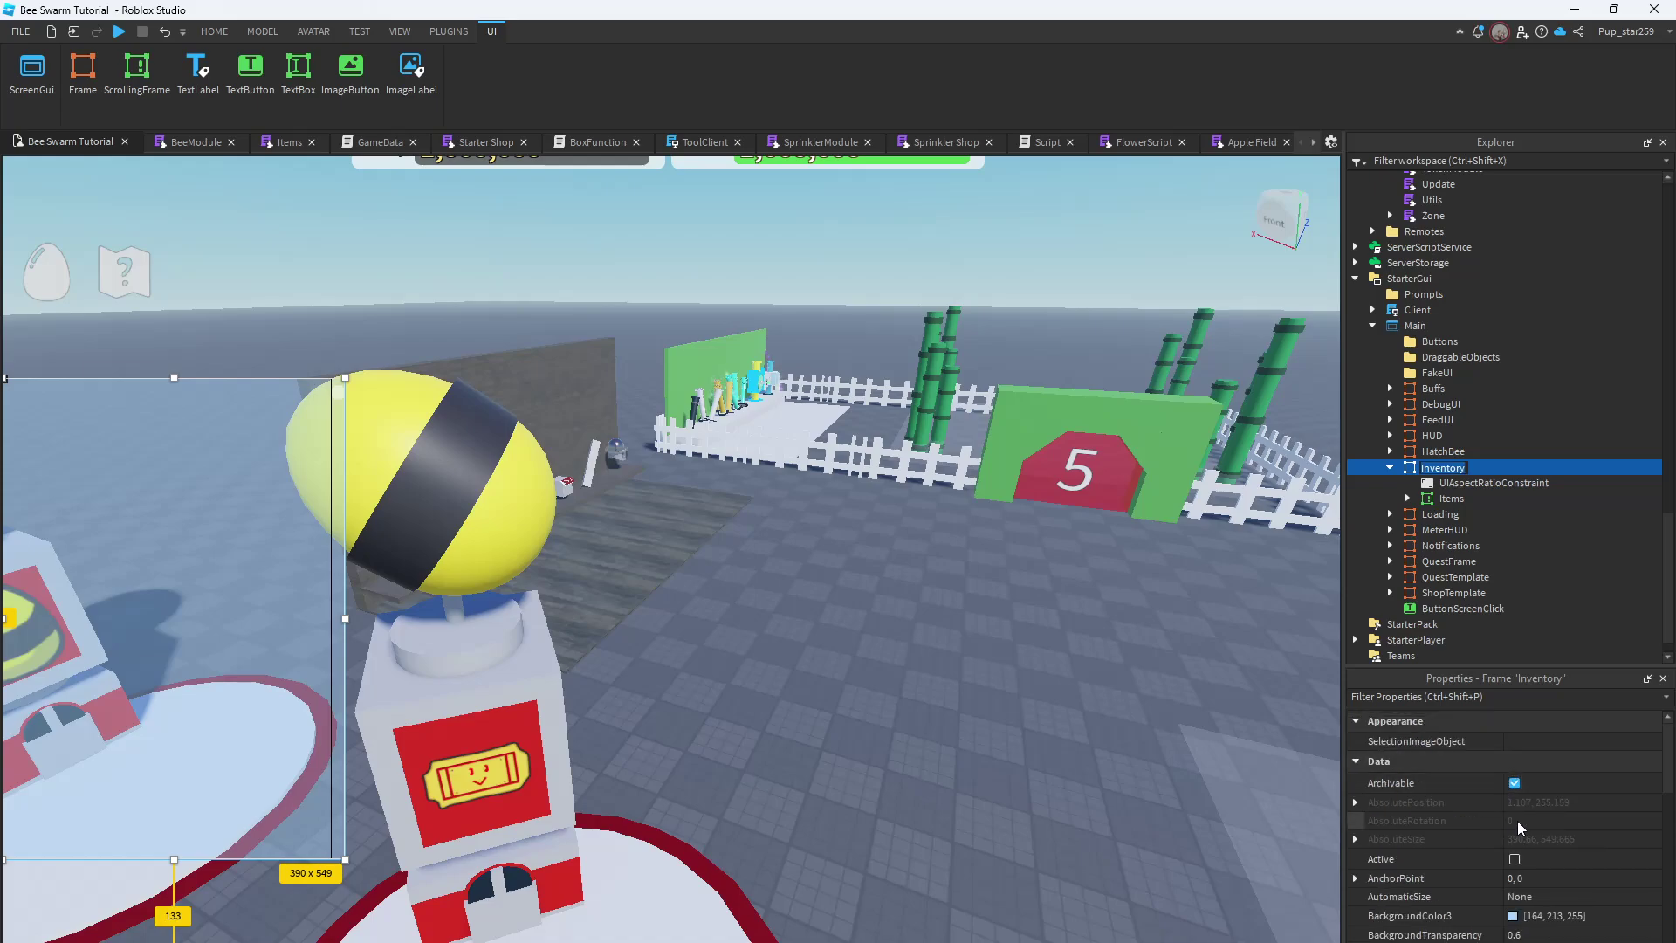
pyautogui.scroll(-5, 1518, 873)
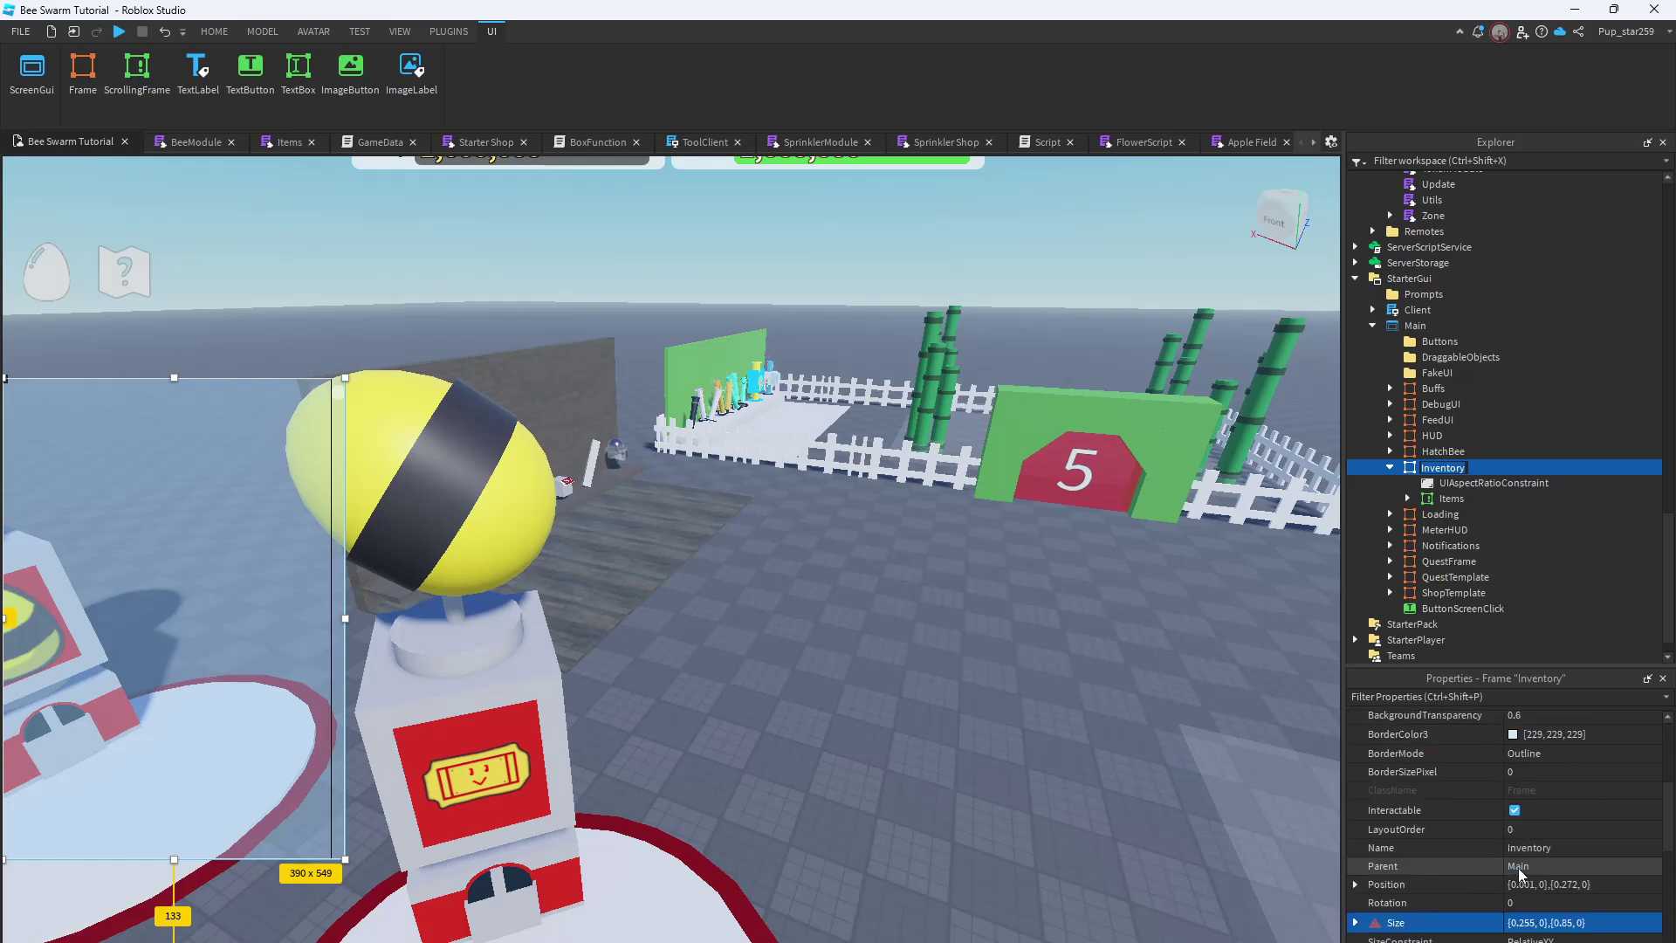
pyautogui.click(1519, 853)
pyautogui.click(1514, 834)
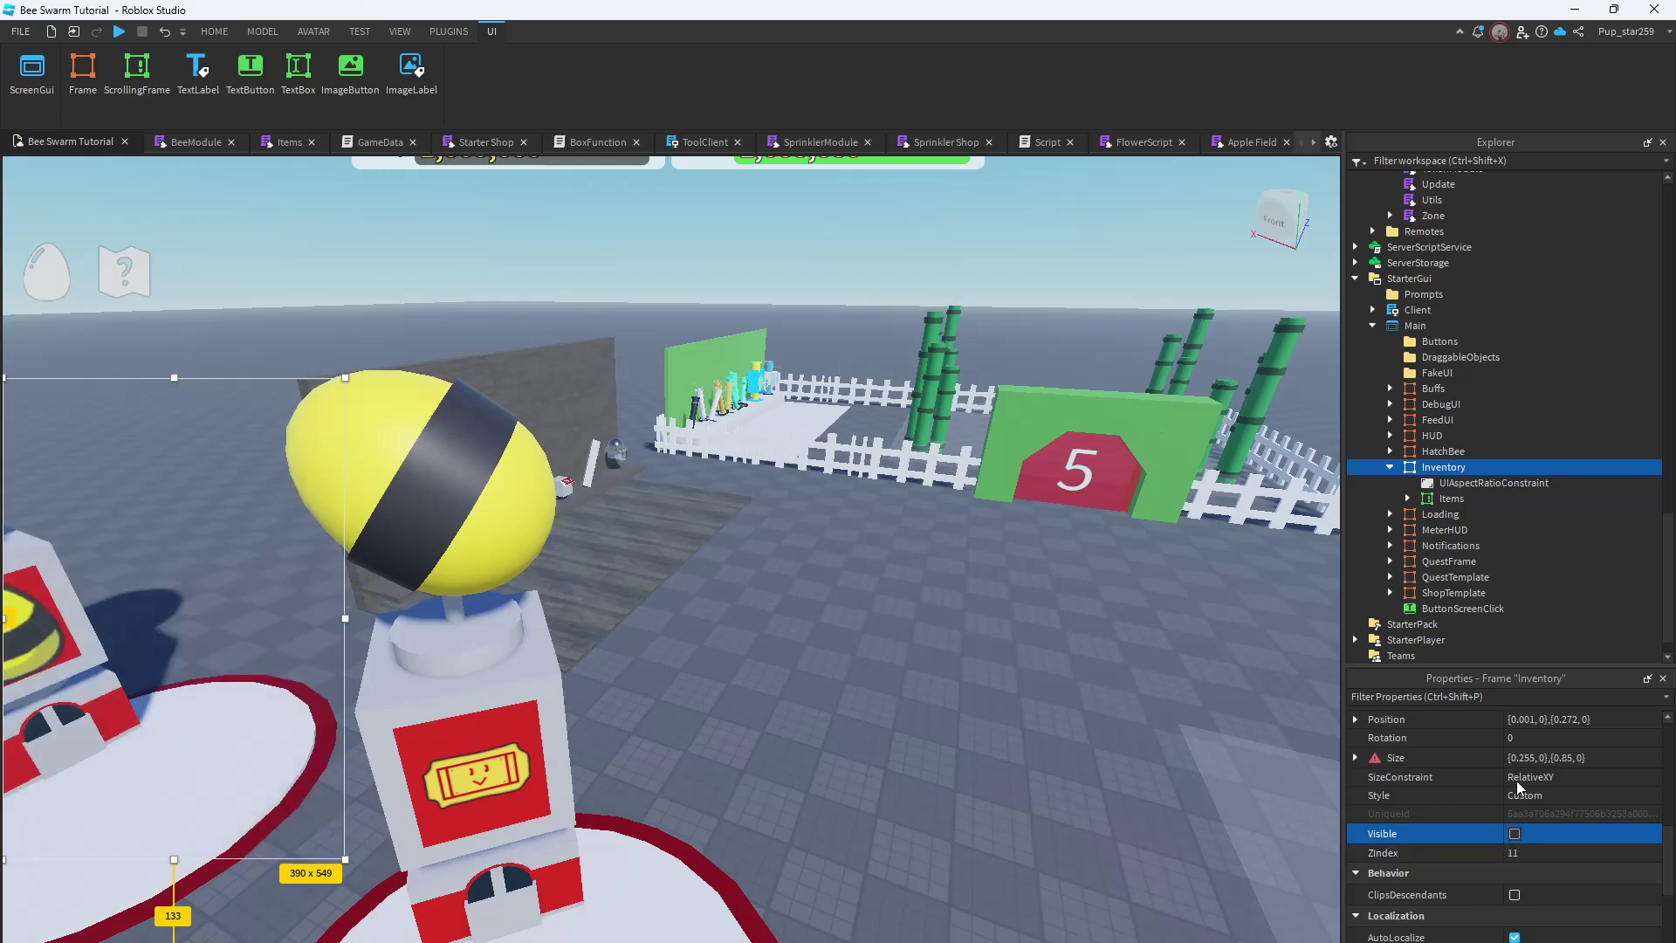
pyautogui.click(1447, 499)
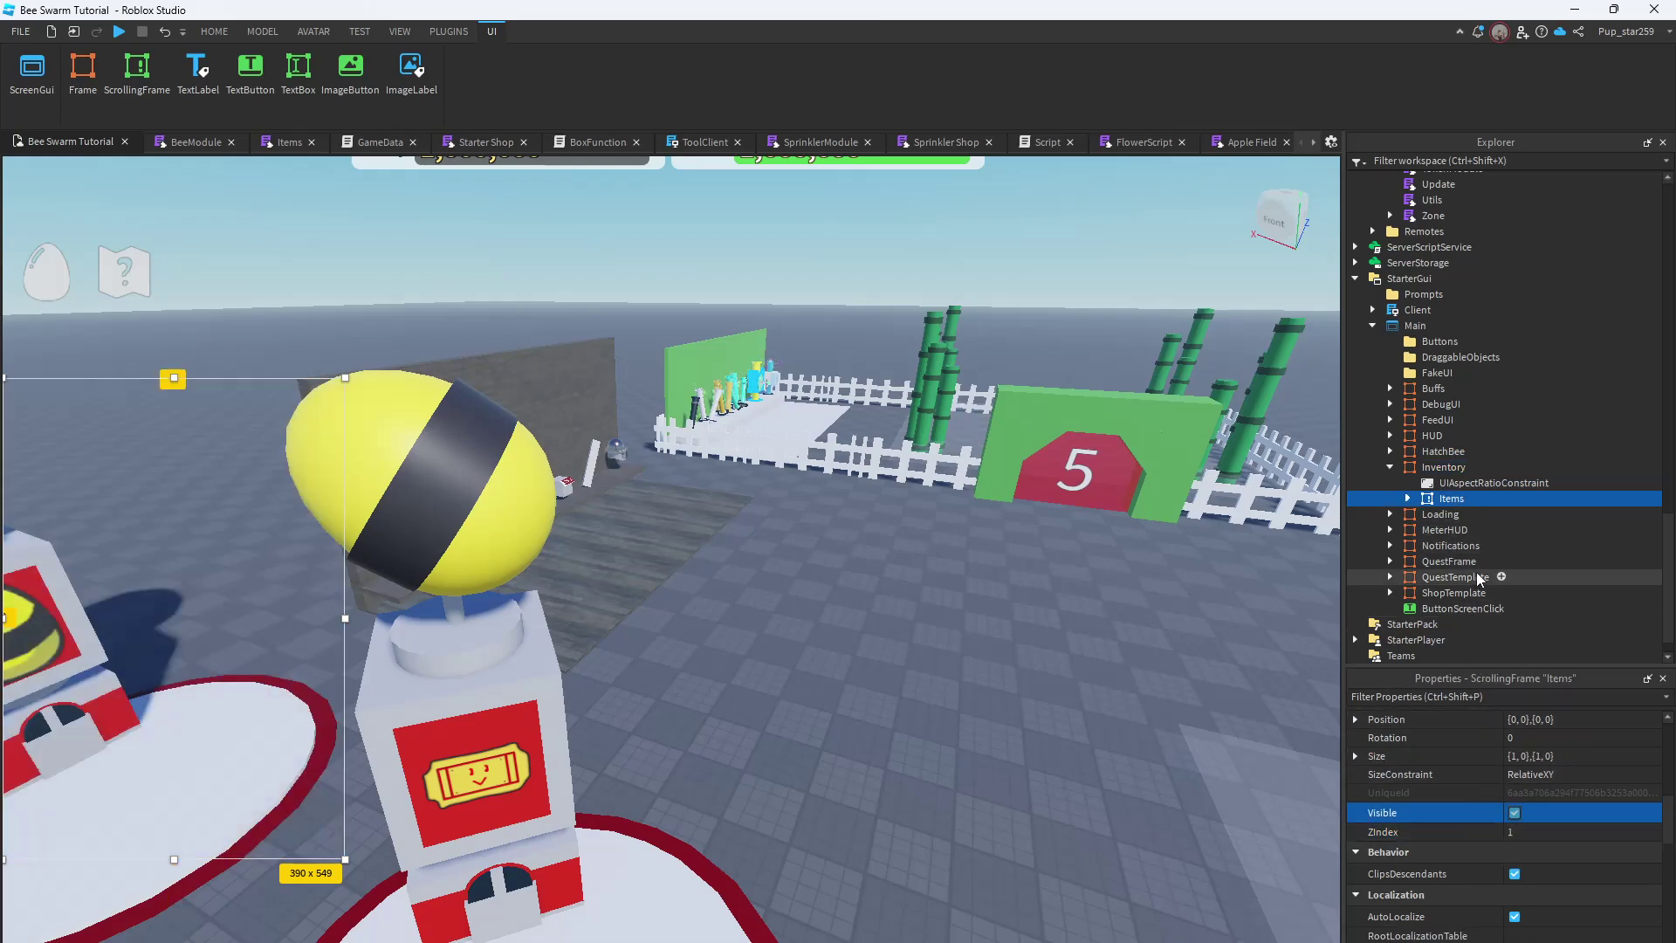
pyautogui.click(1391, 467)
pyautogui.click(1418, 485)
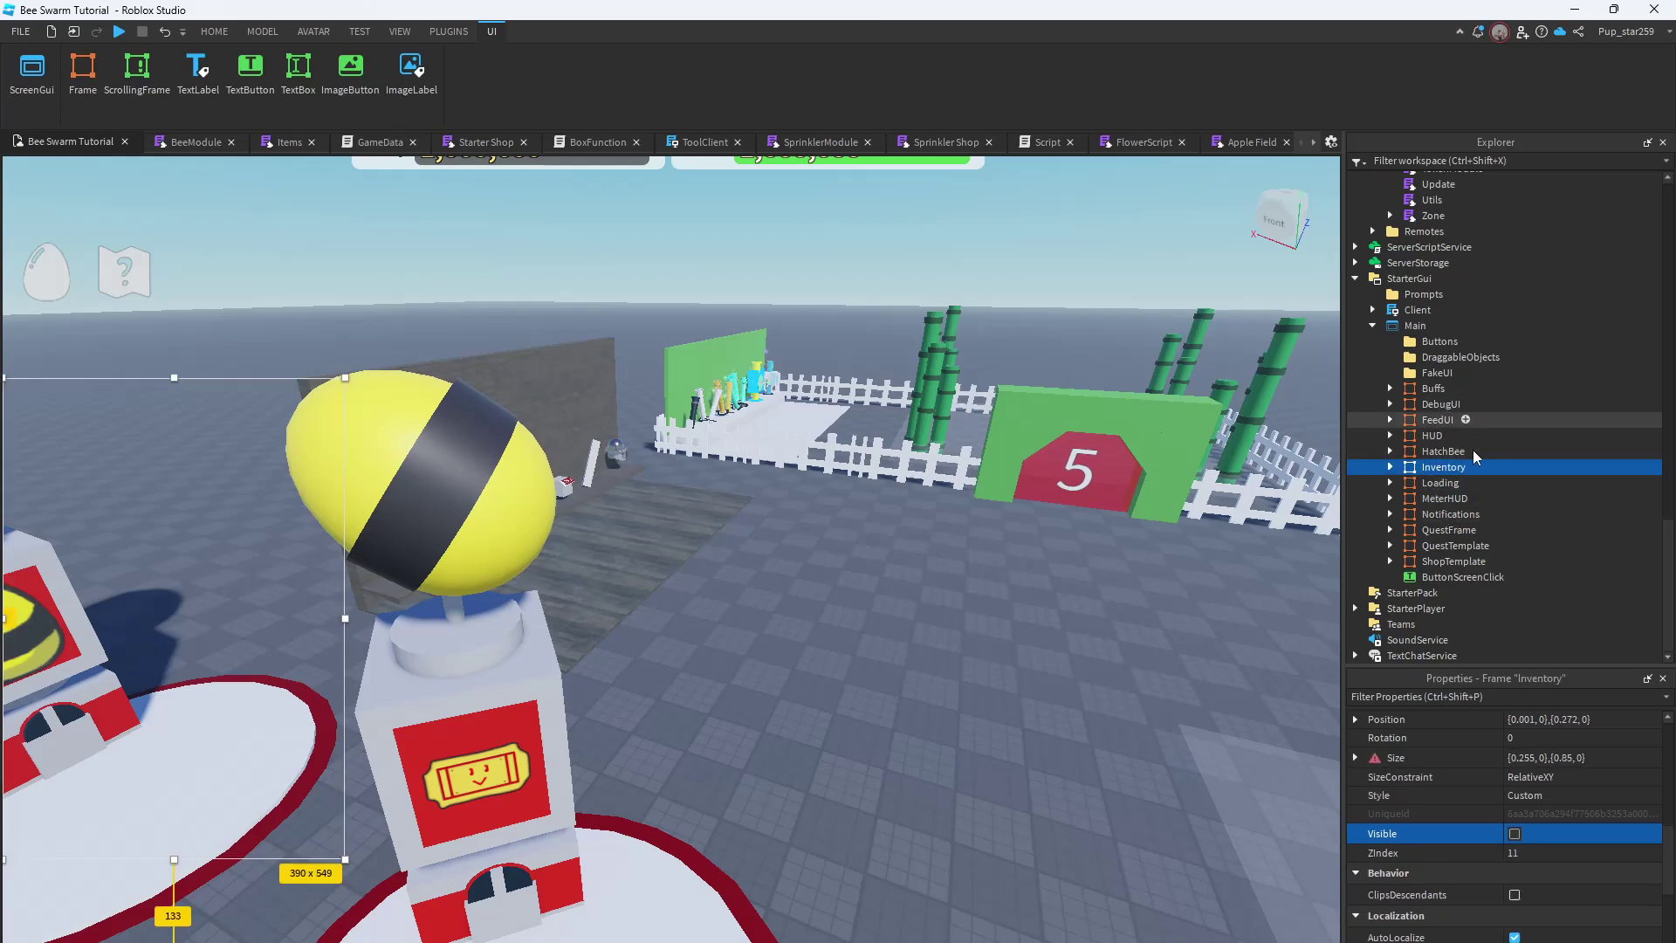
# Make QuestFrame visible and paste in the Inventory frame's size
pyautogui.click(1453, 516)
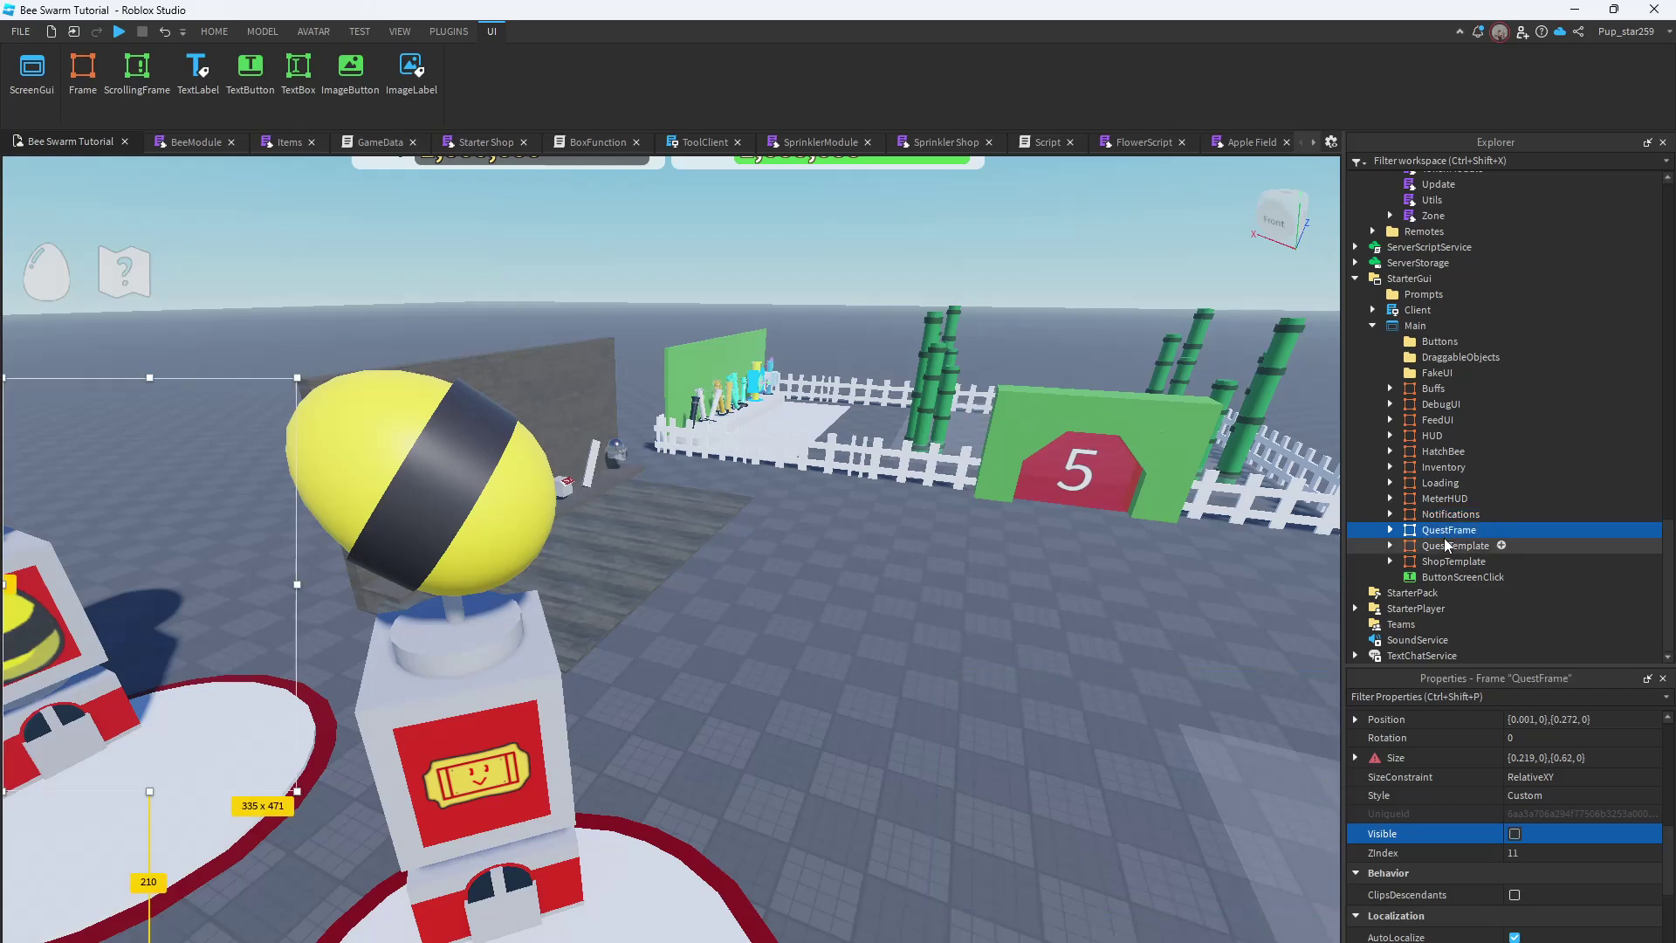
pyautogui.click(1515, 833)
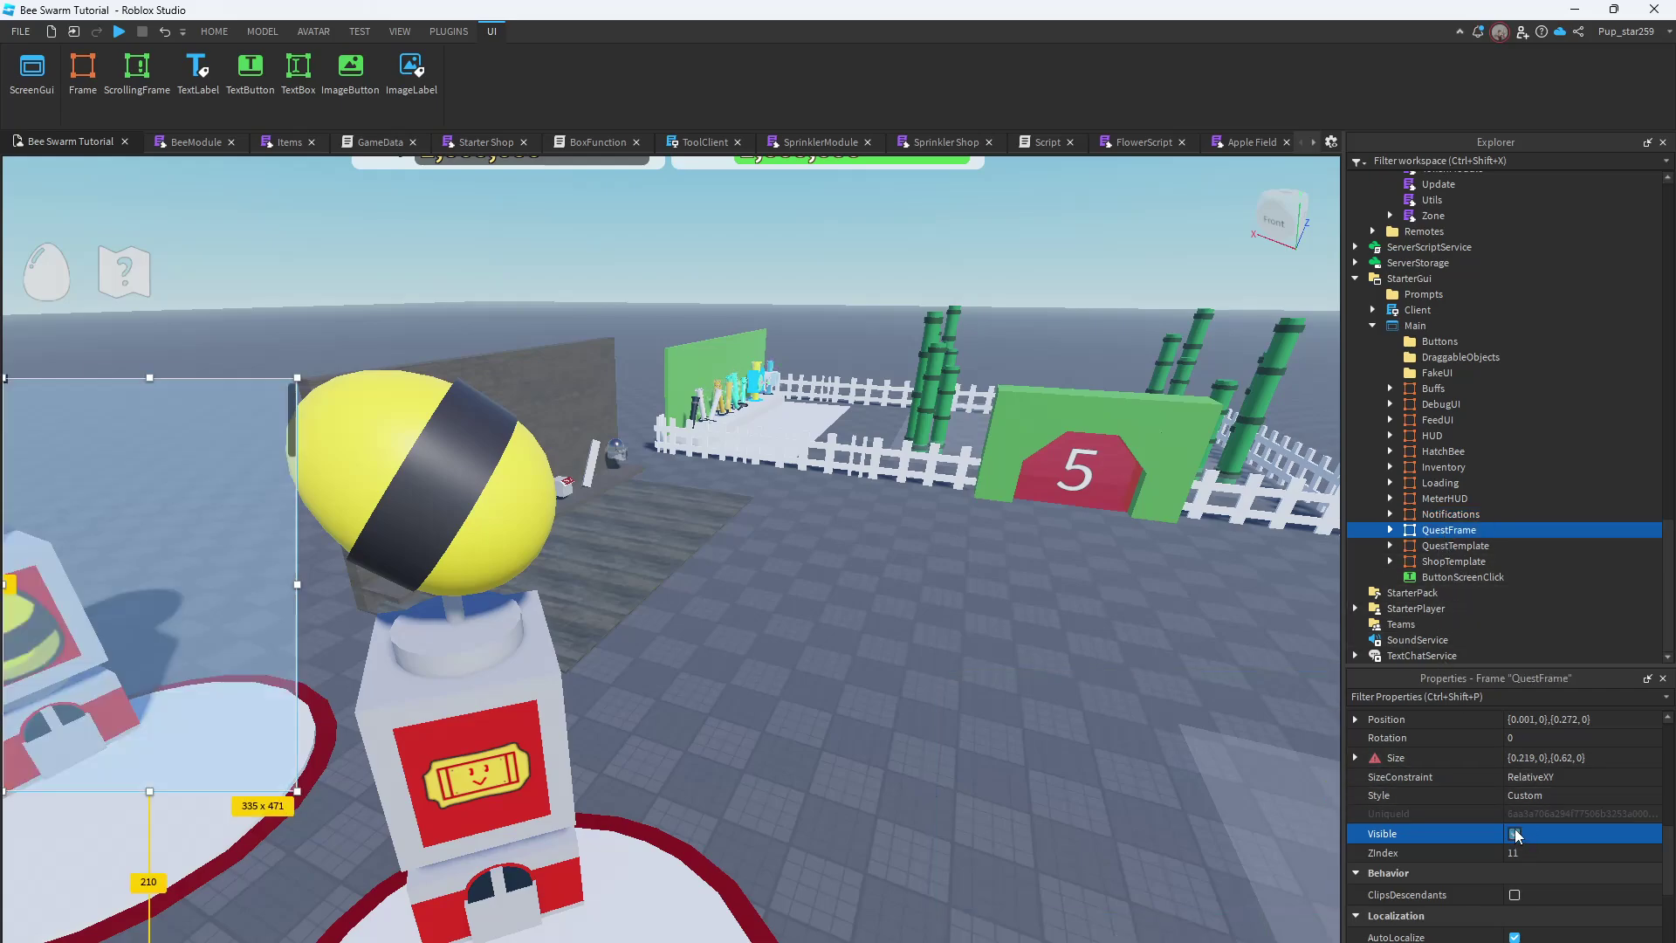
pyautogui.click(1568, 761)
pyautogui.write('{0.255, 0},{0.85, 0}')
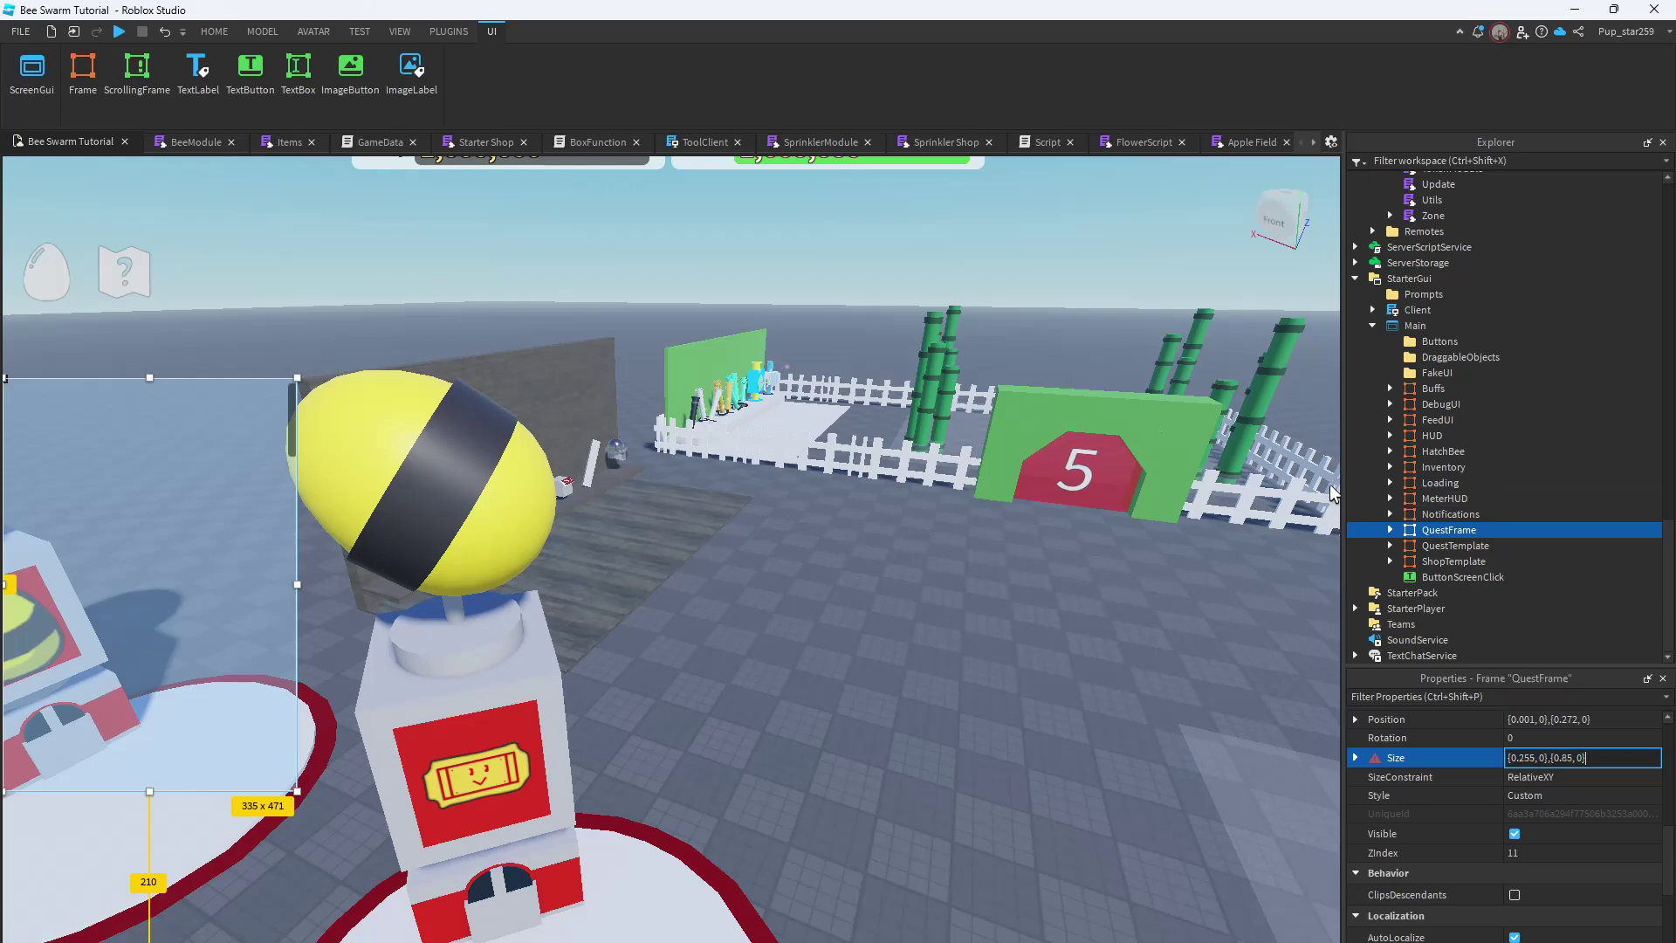
pyautogui.click(1409, 529)
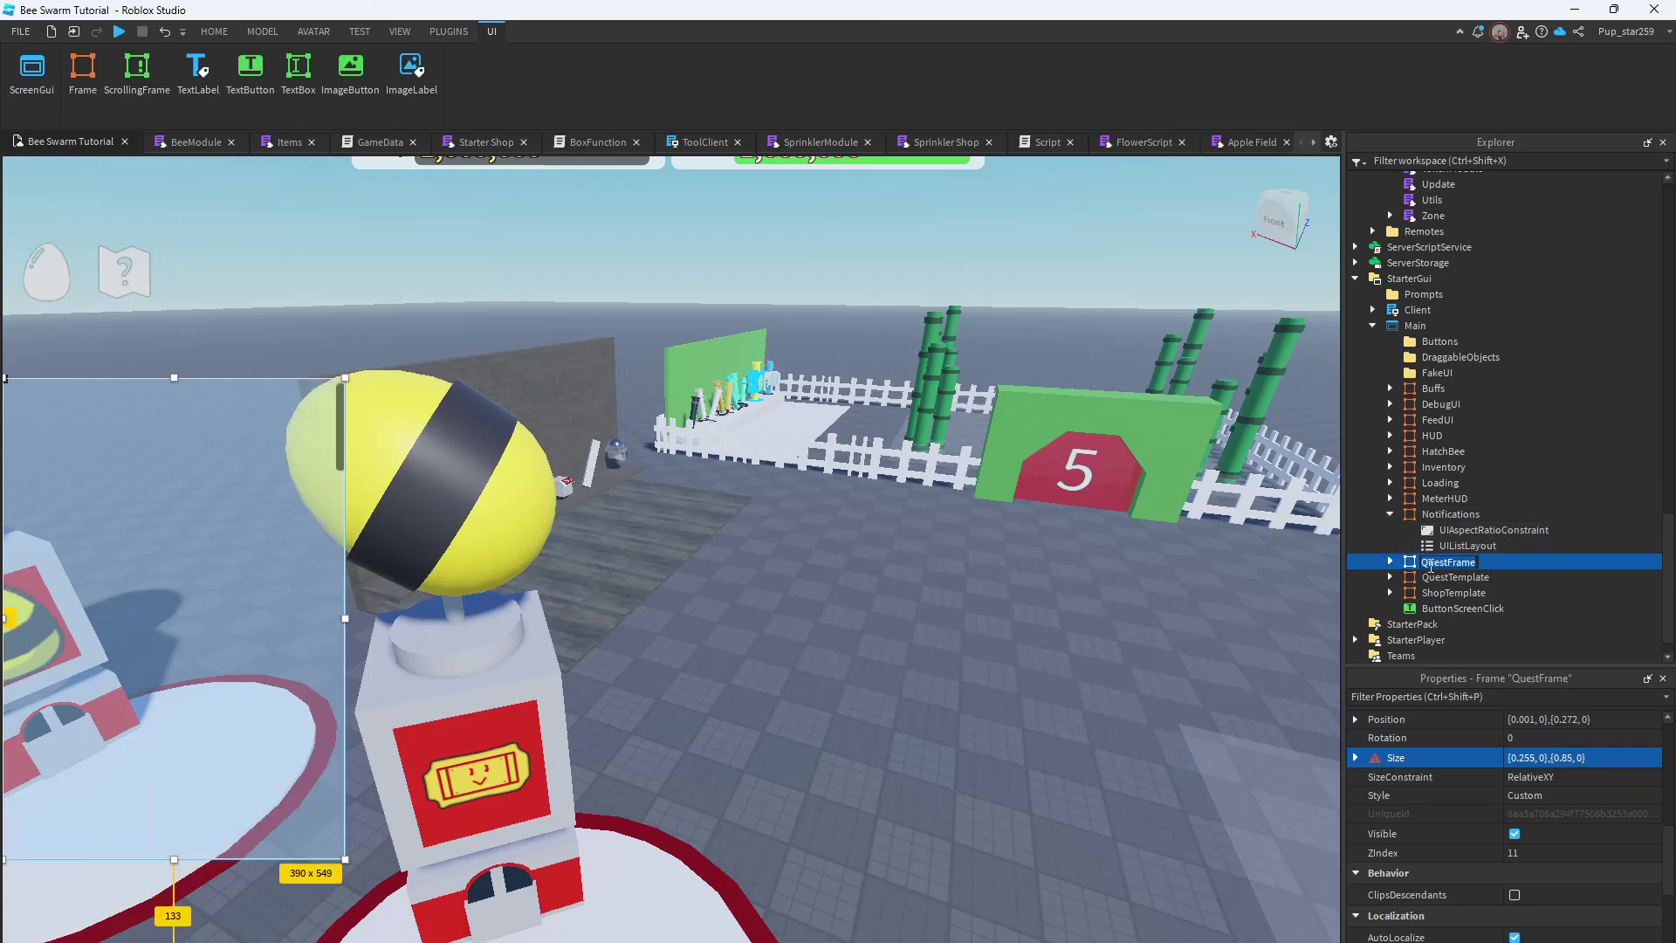
# Set the Quests scrolling list's ScrollBarThickness to 15
pyautogui.click(1390, 514)
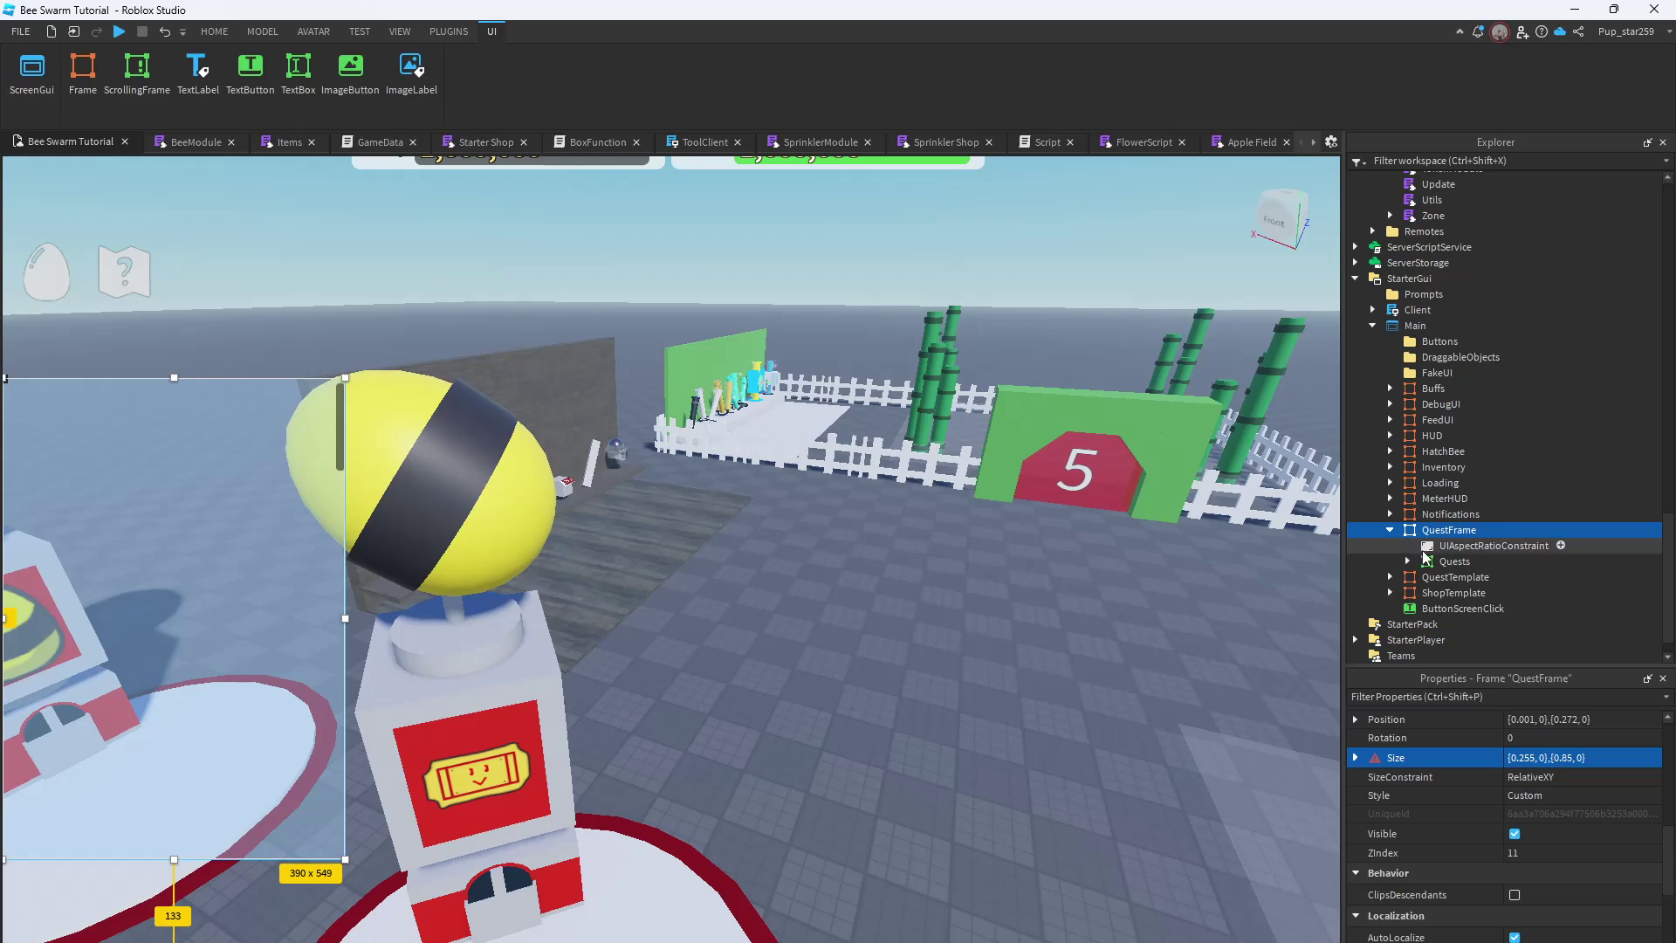
pyautogui.click(1400, 563)
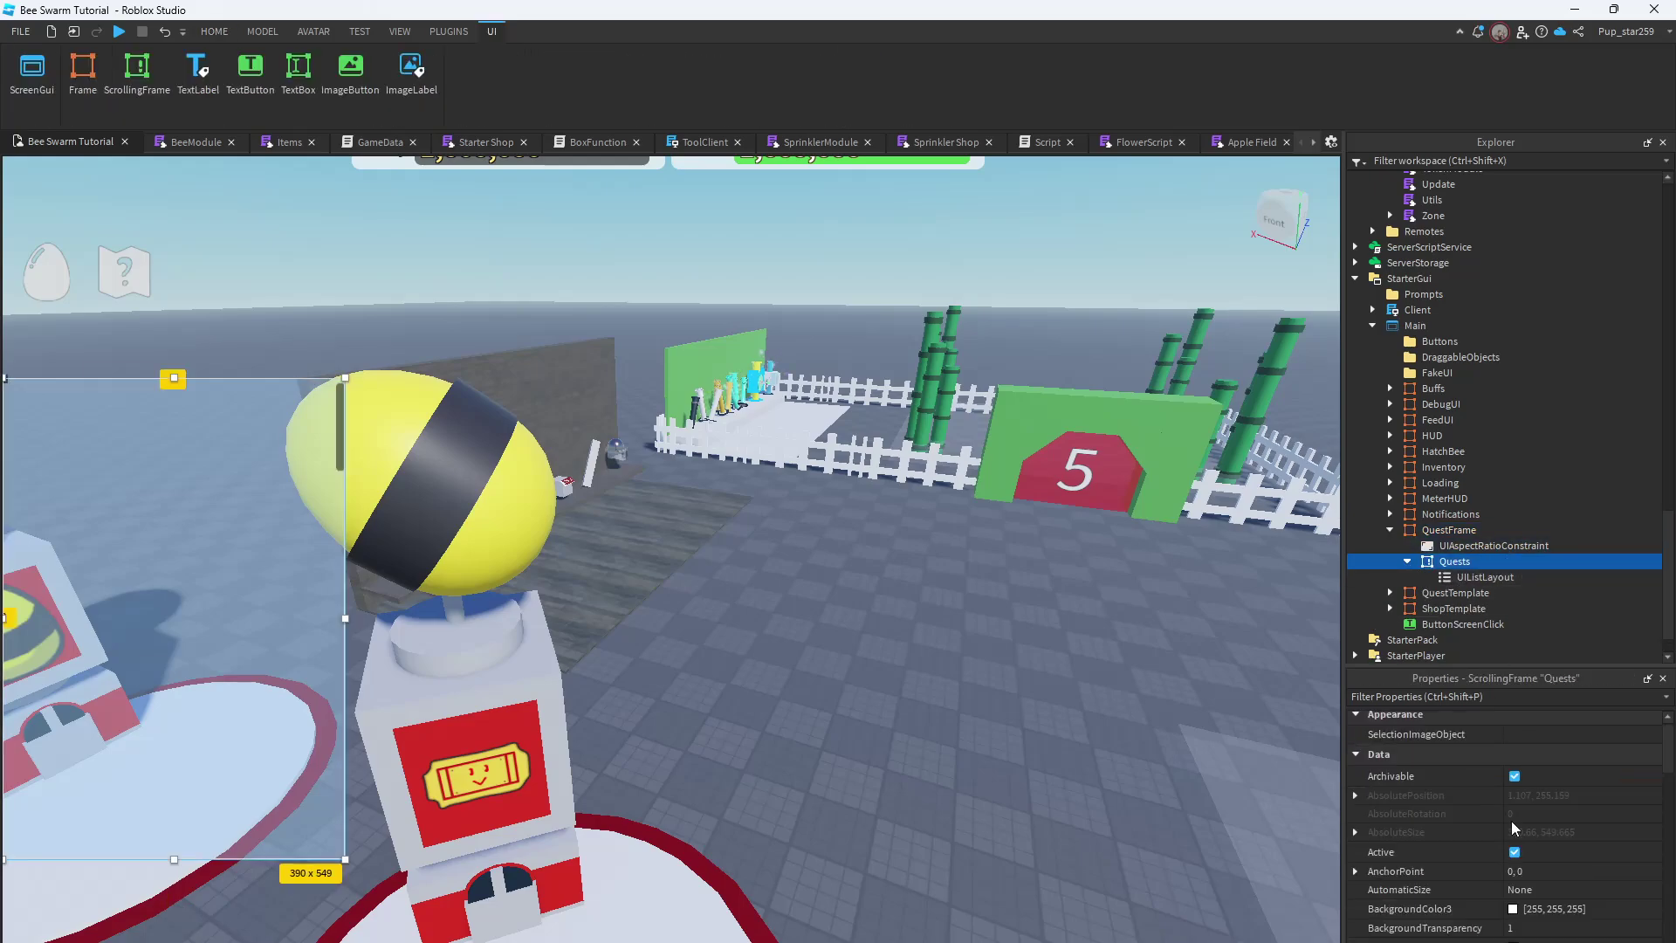
pyautogui.scroll(-2, 1537, 843)
pyautogui.scroll(-2, 1543, 855)
pyautogui.scroll(-2, 1543, 854)
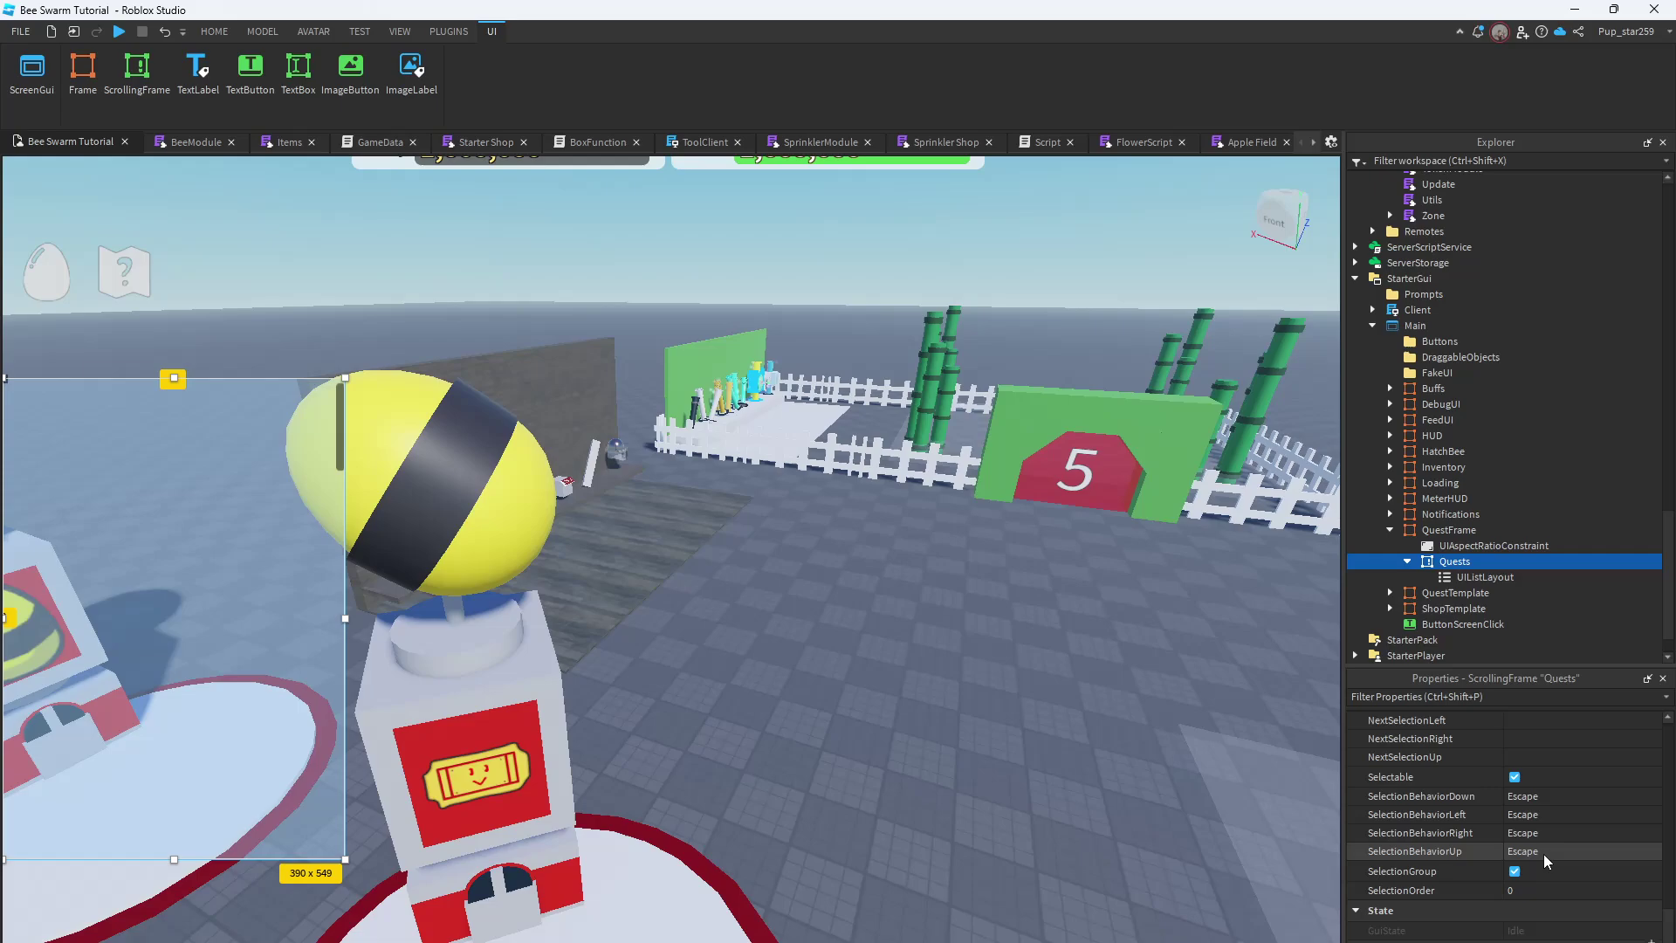
pyautogui.scroll(4, 1543, 847)
pyautogui.scroll(-1, 1544, 846)
pyautogui.click(1528, 856)
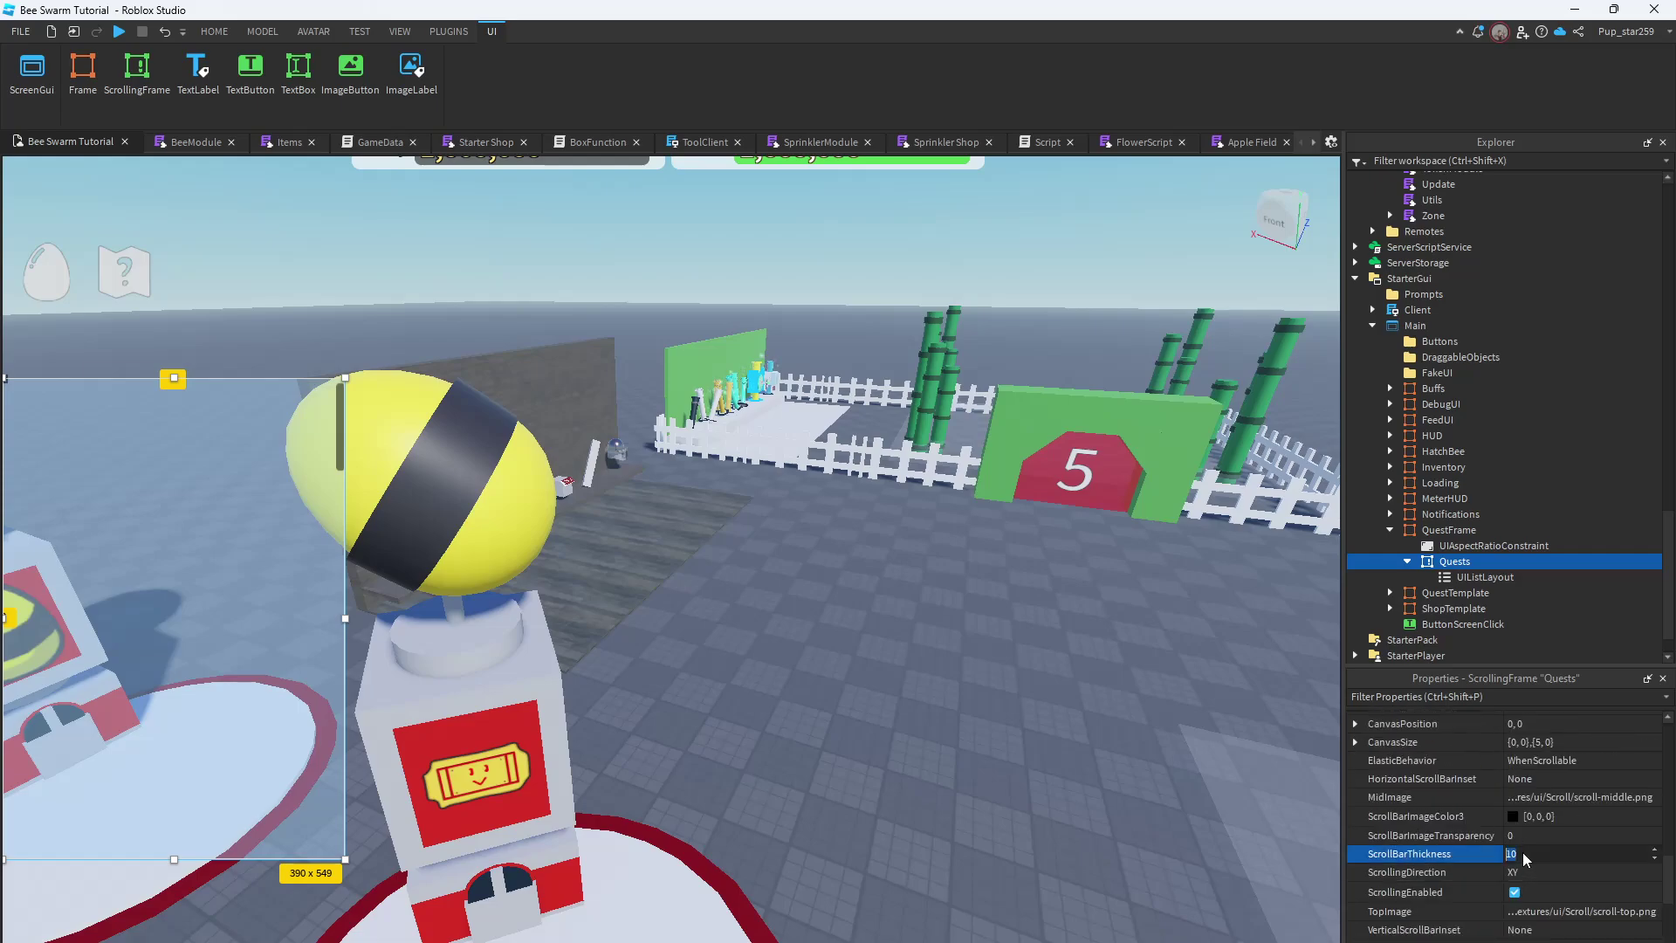
pyautogui.write('15')
pyautogui.press('Return')
pyautogui.moveTo(1160, 794); pyautogui.dragTo(1220, 790, button='right')
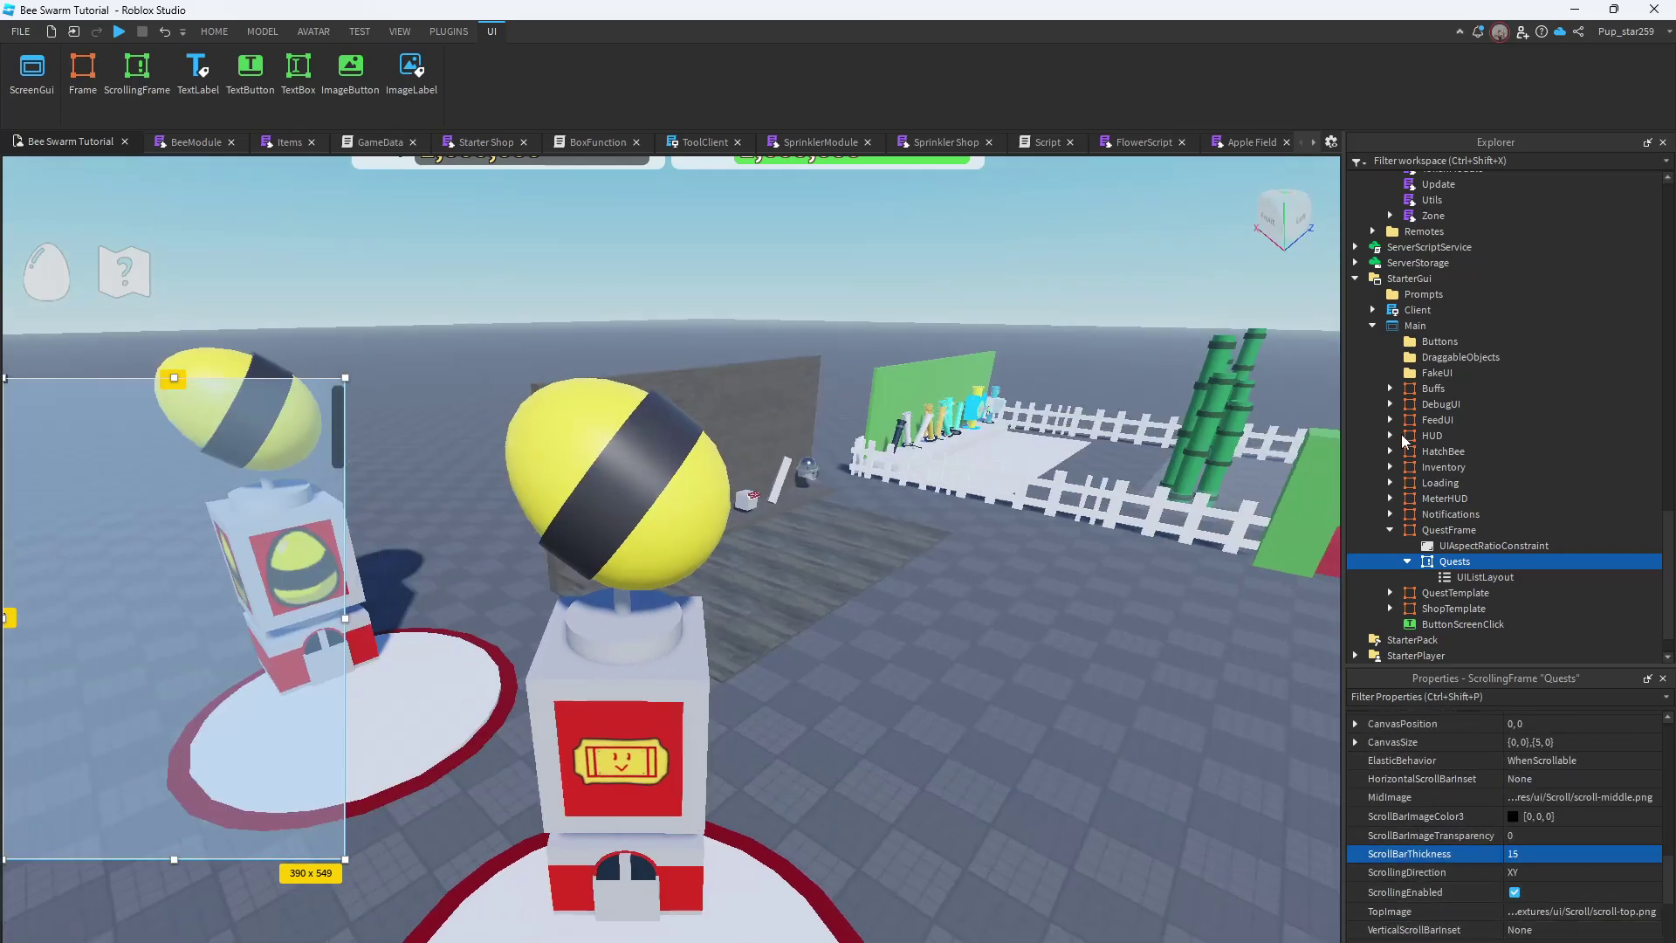
pyautogui.scroll(-1, 1487, 847)
pyautogui.scroll(-2, 1491, 832)
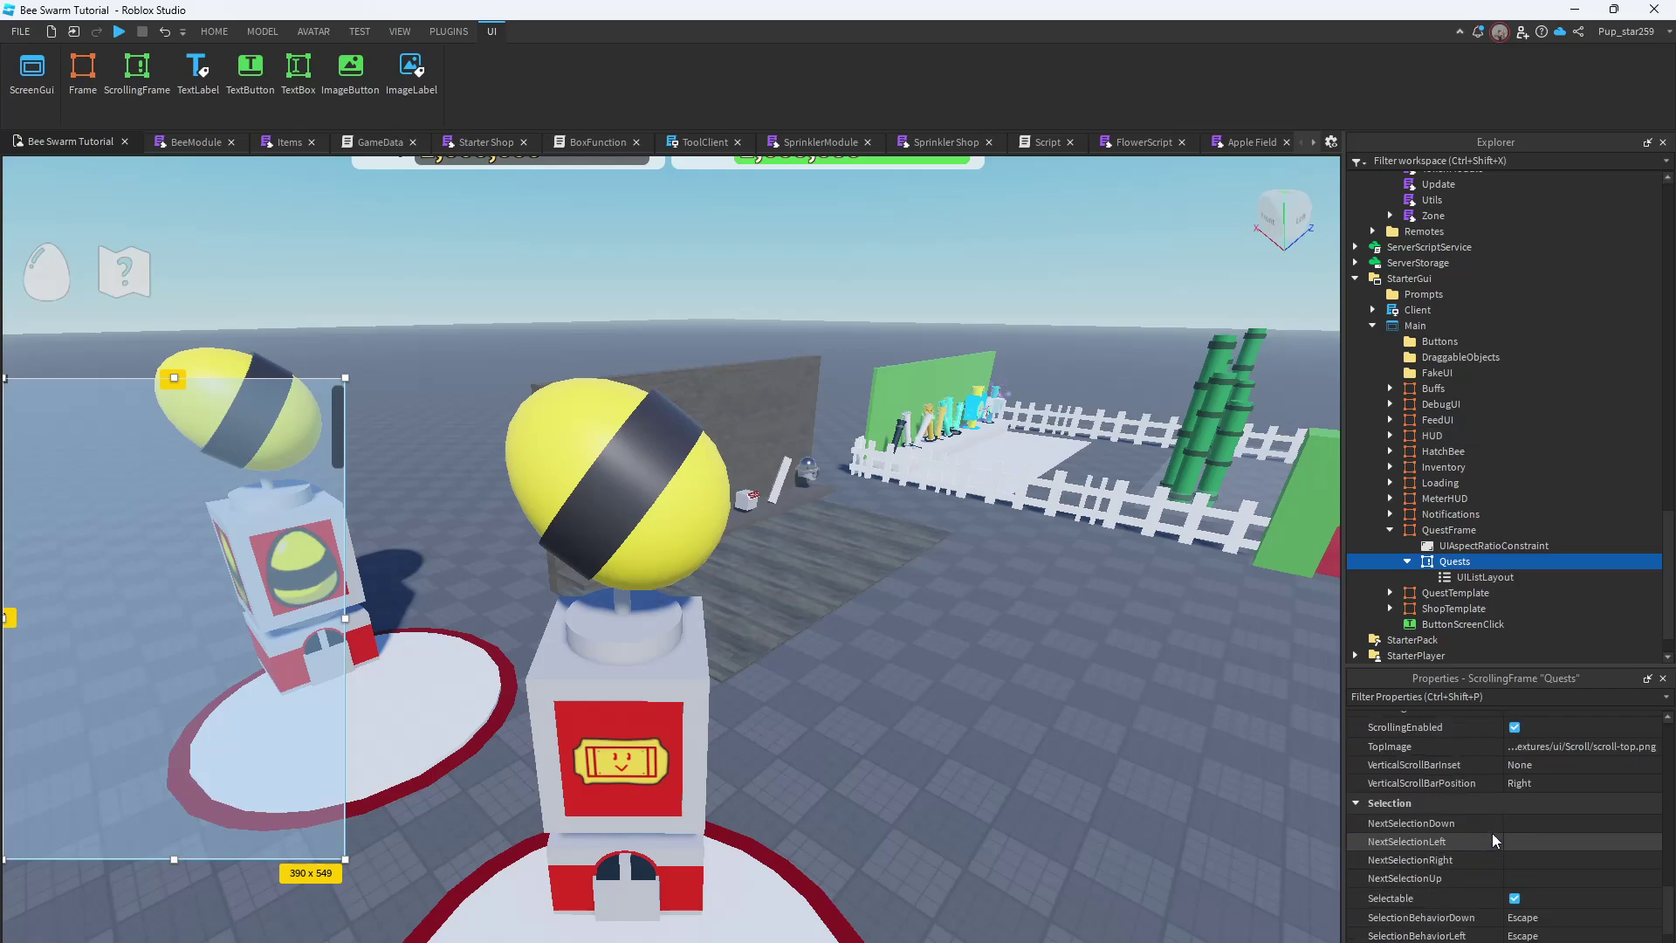
pyautogui.scroll(1, 1500, 818)
pyautogui.scroll(1, 1500, 818)
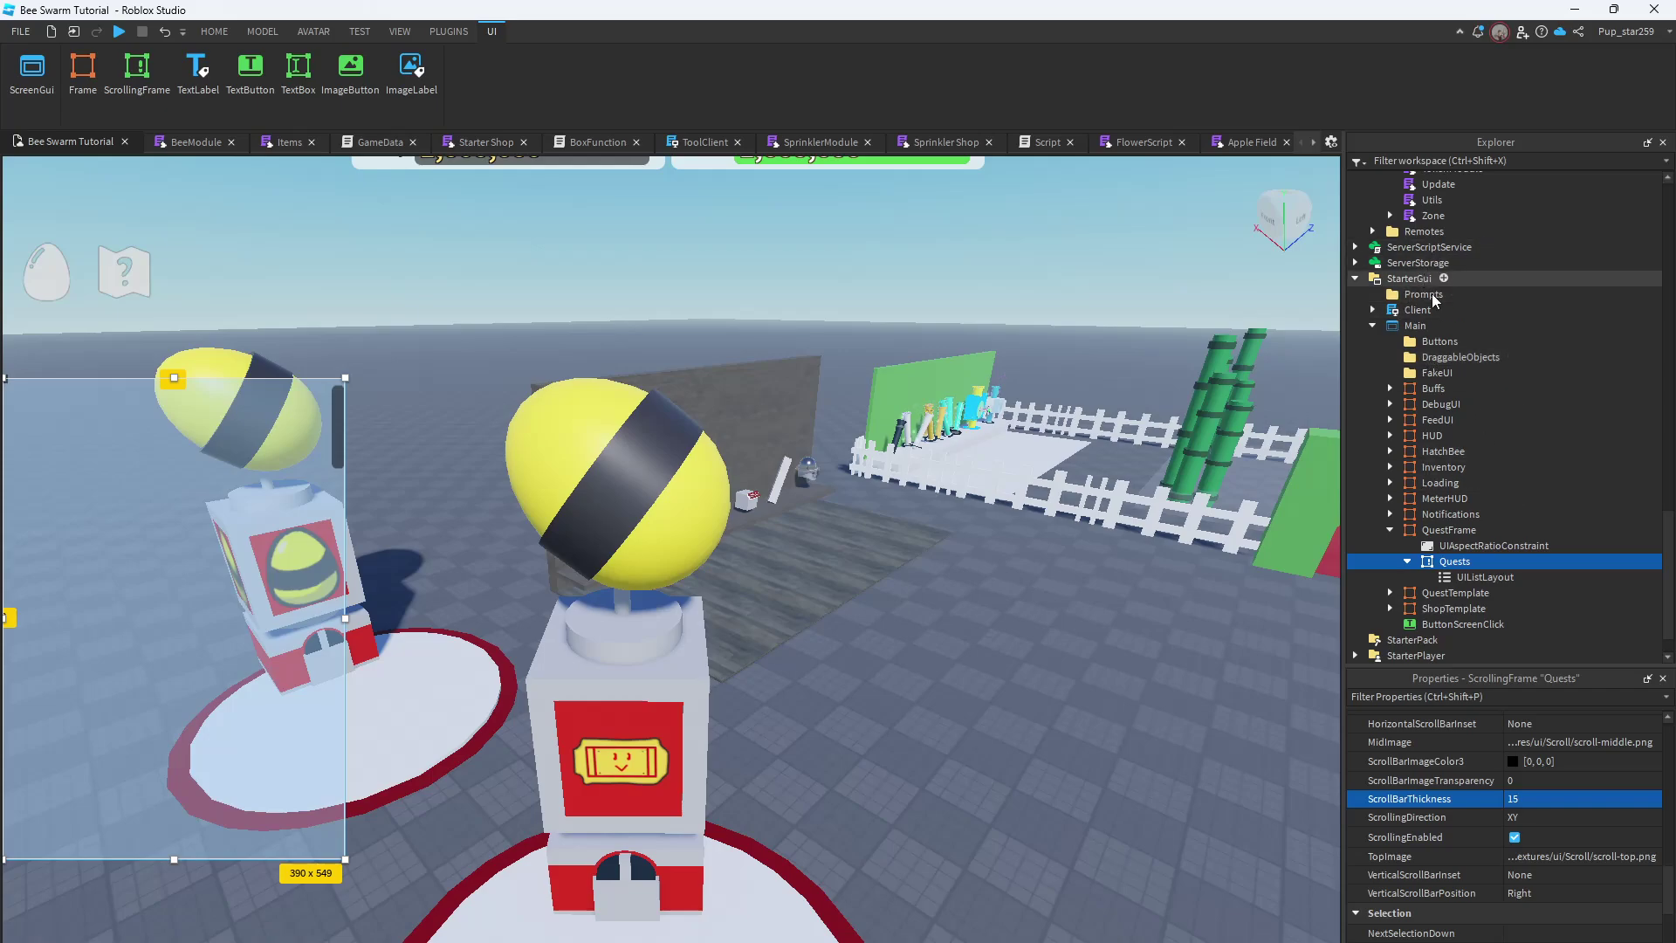
pyautogui.scroll(-1, 1429, 428)
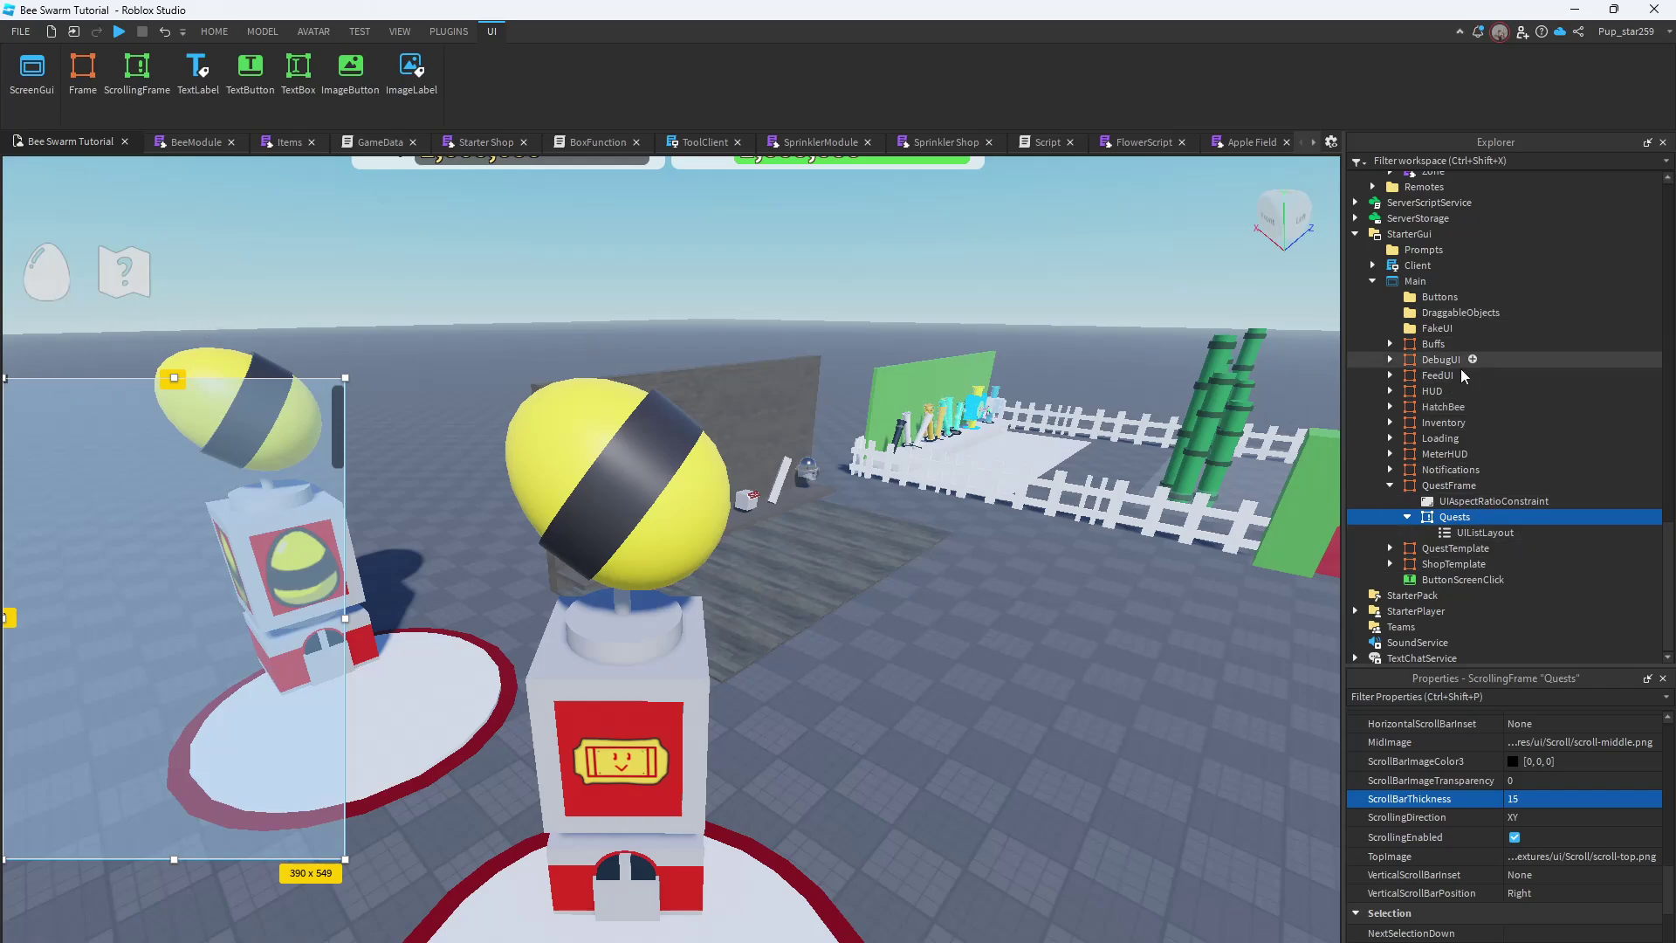
# Tint the HUD Inventory egg icon's ImageColor3 bright yellow
pyautogui.click(1432, 390)
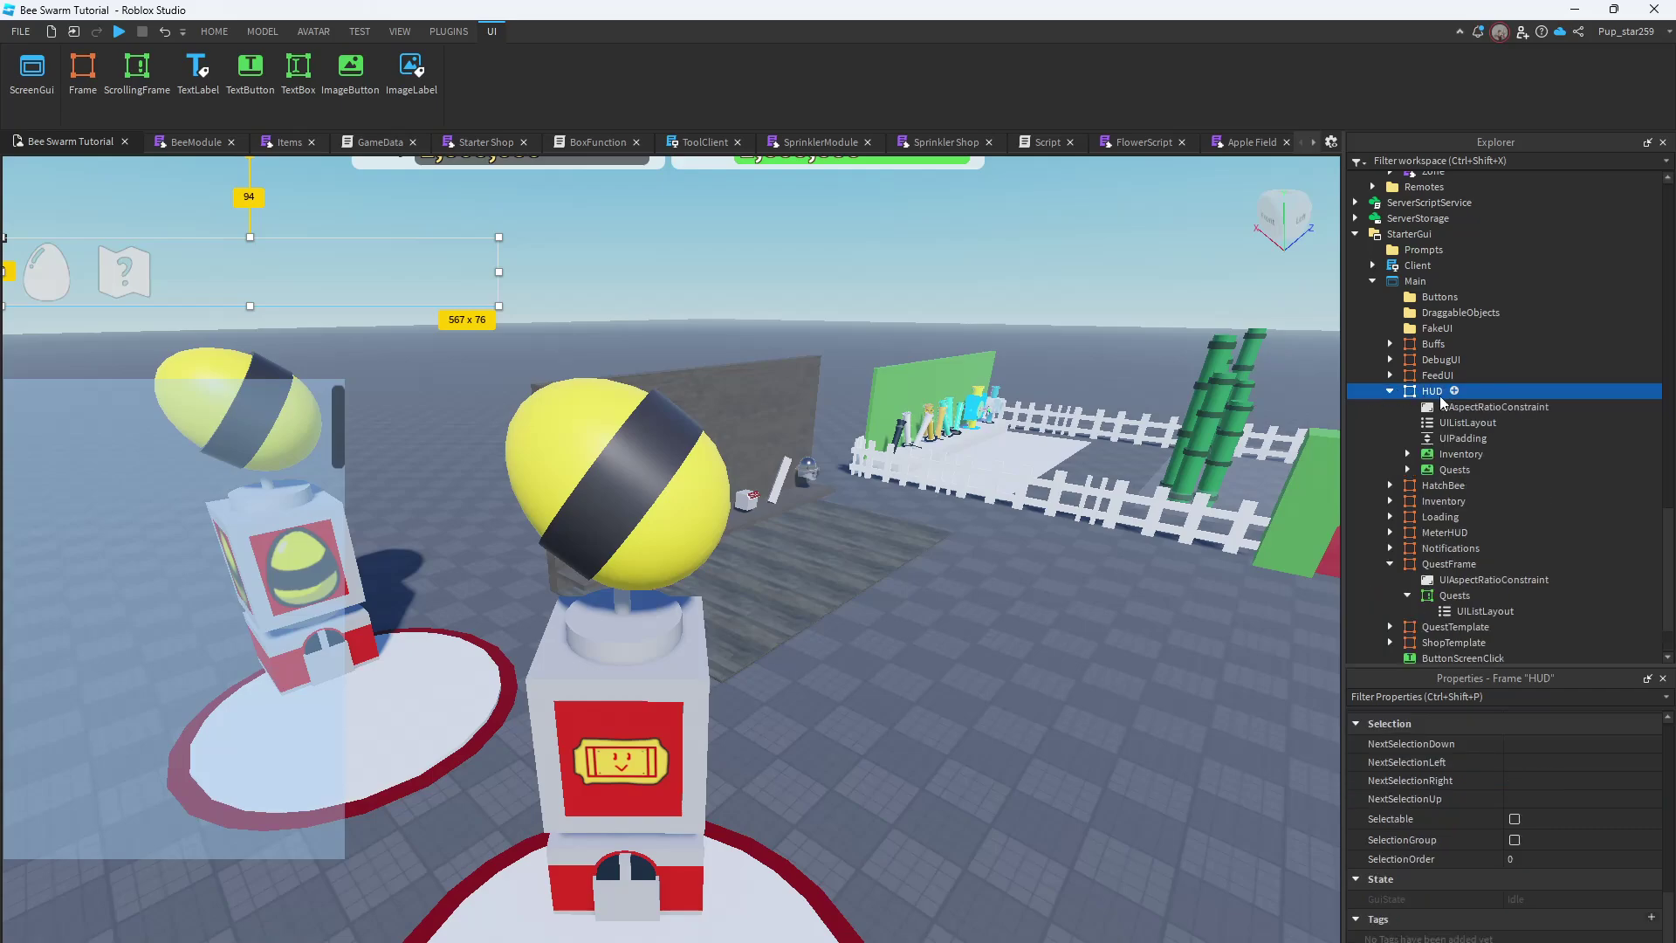
pyautogui.click(1456, 453)
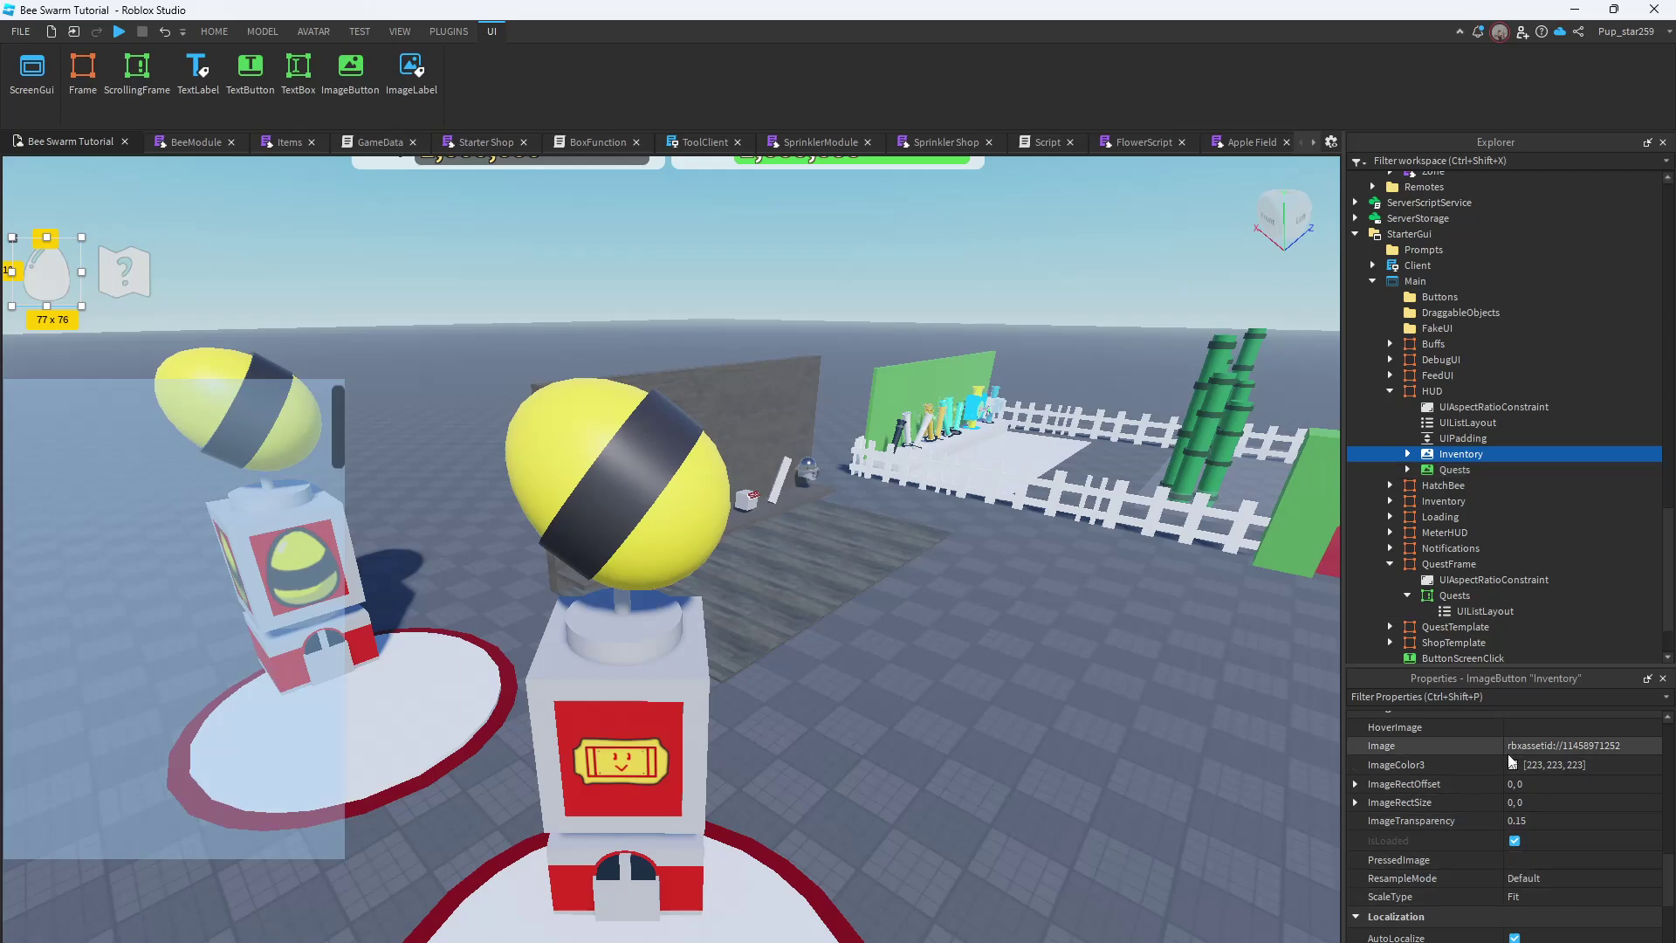
pyautogui.click(1512, 761)
pyautogui.click(974, 389)
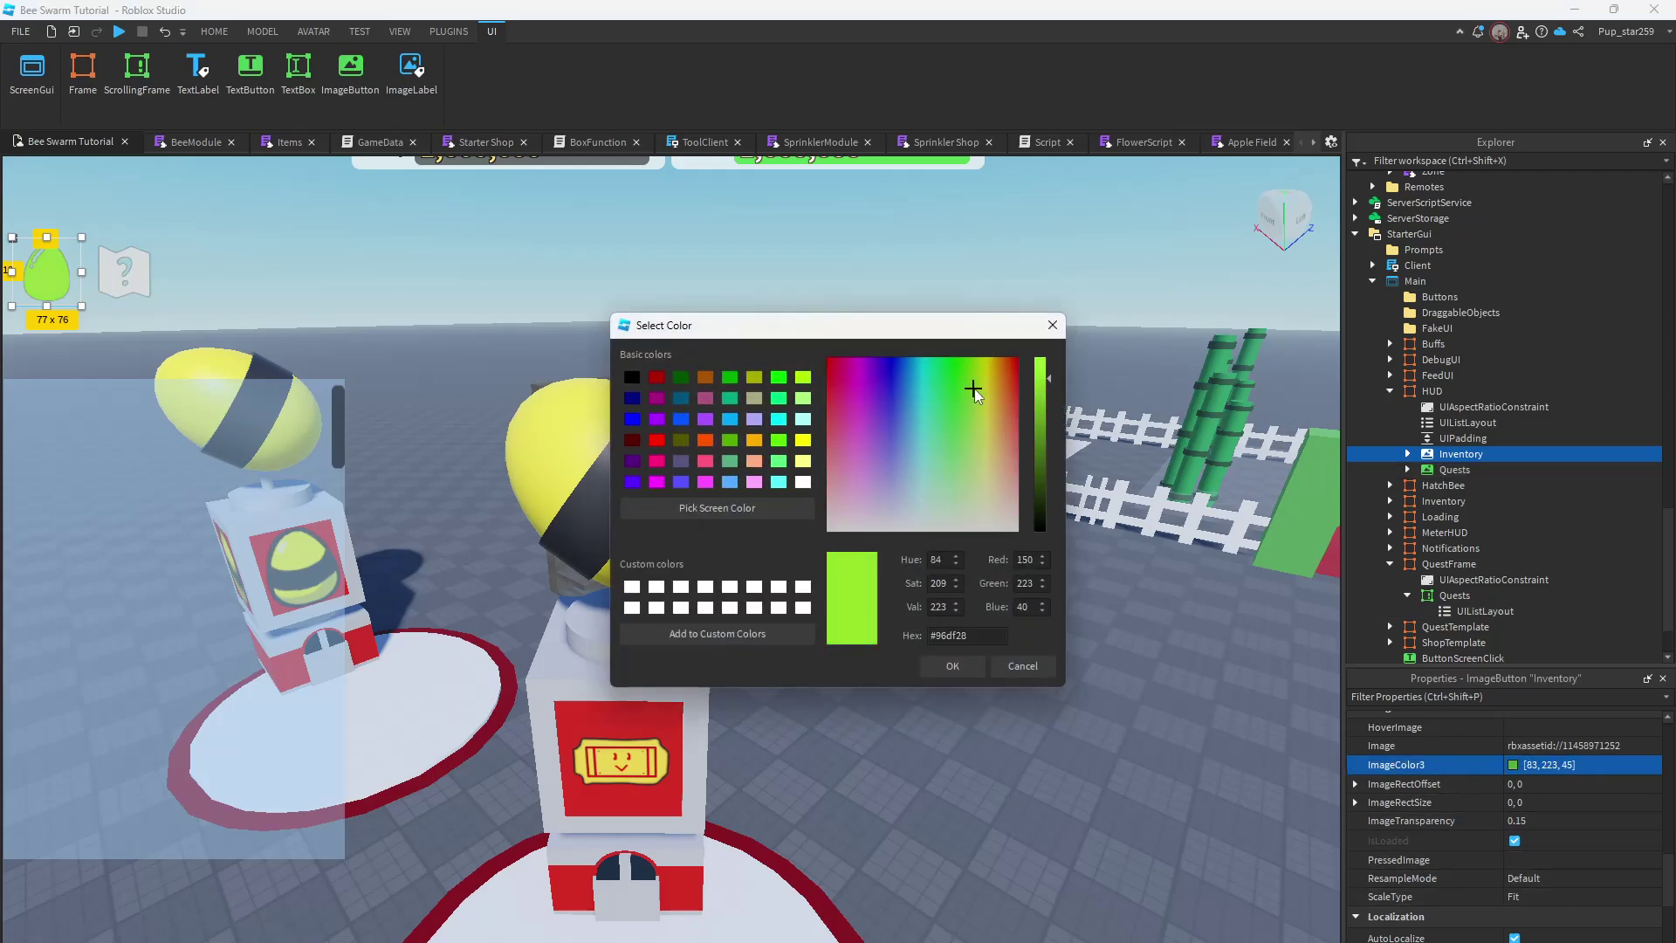
pyautogui.moveTo(974, 390)
pyautogui.mouseDown()
pyautogui.moveTo(983, 361)
pyautogui.moveTo(1050, 358)
pyautogui.mouseUp()
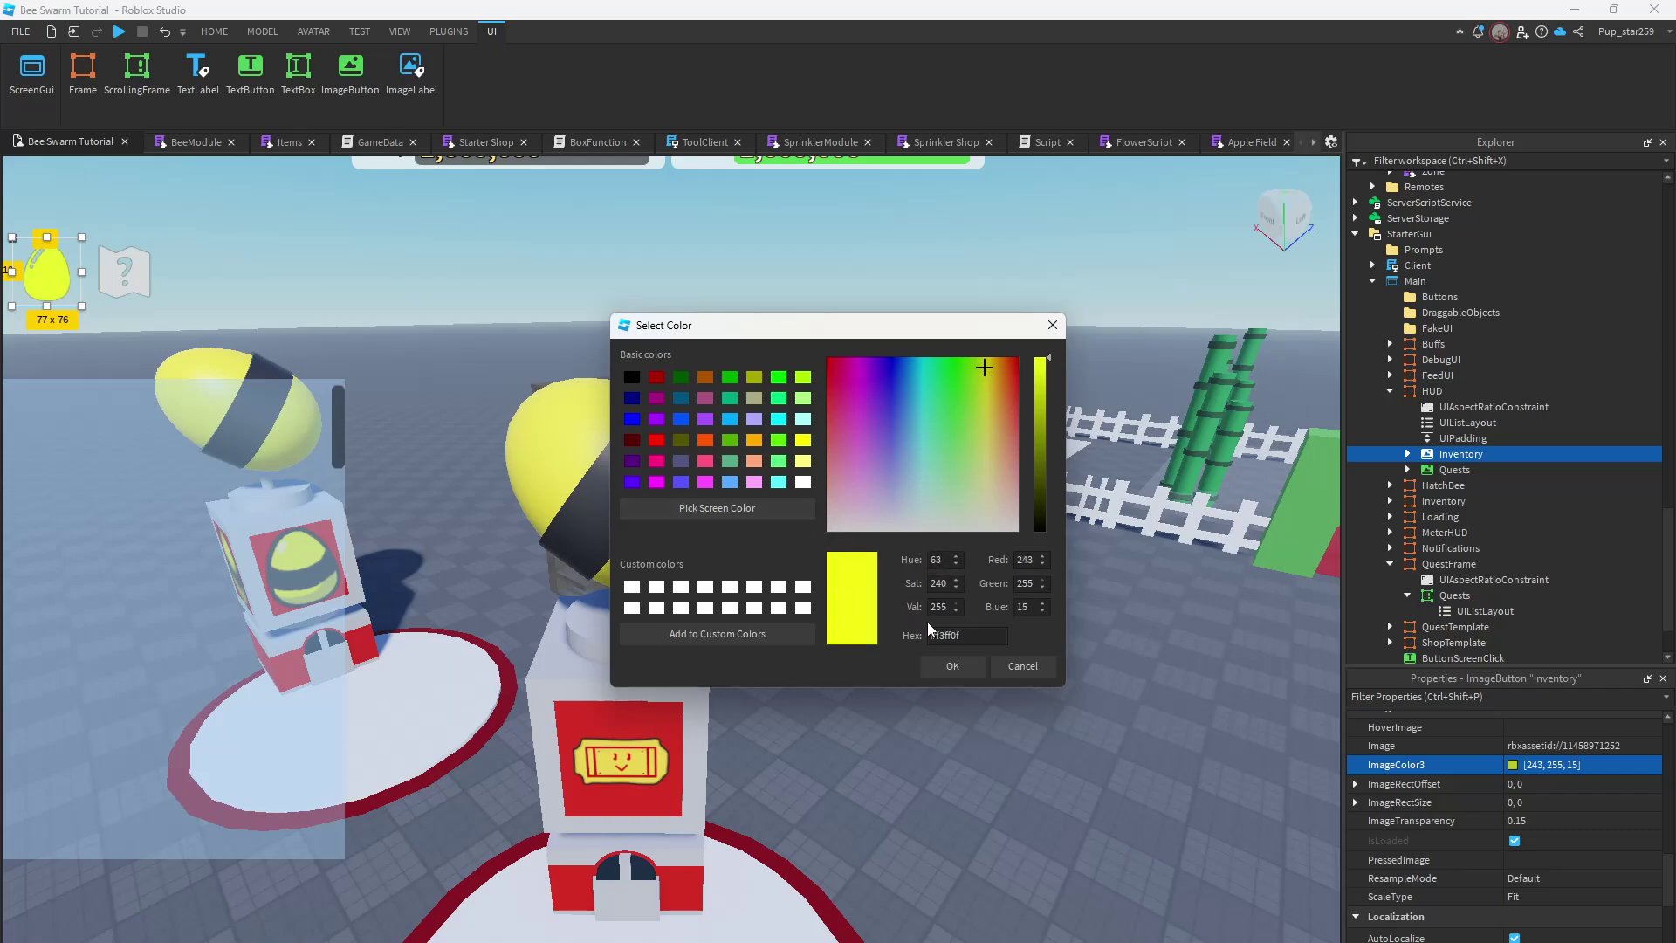
pyautogui.click(954, 663)
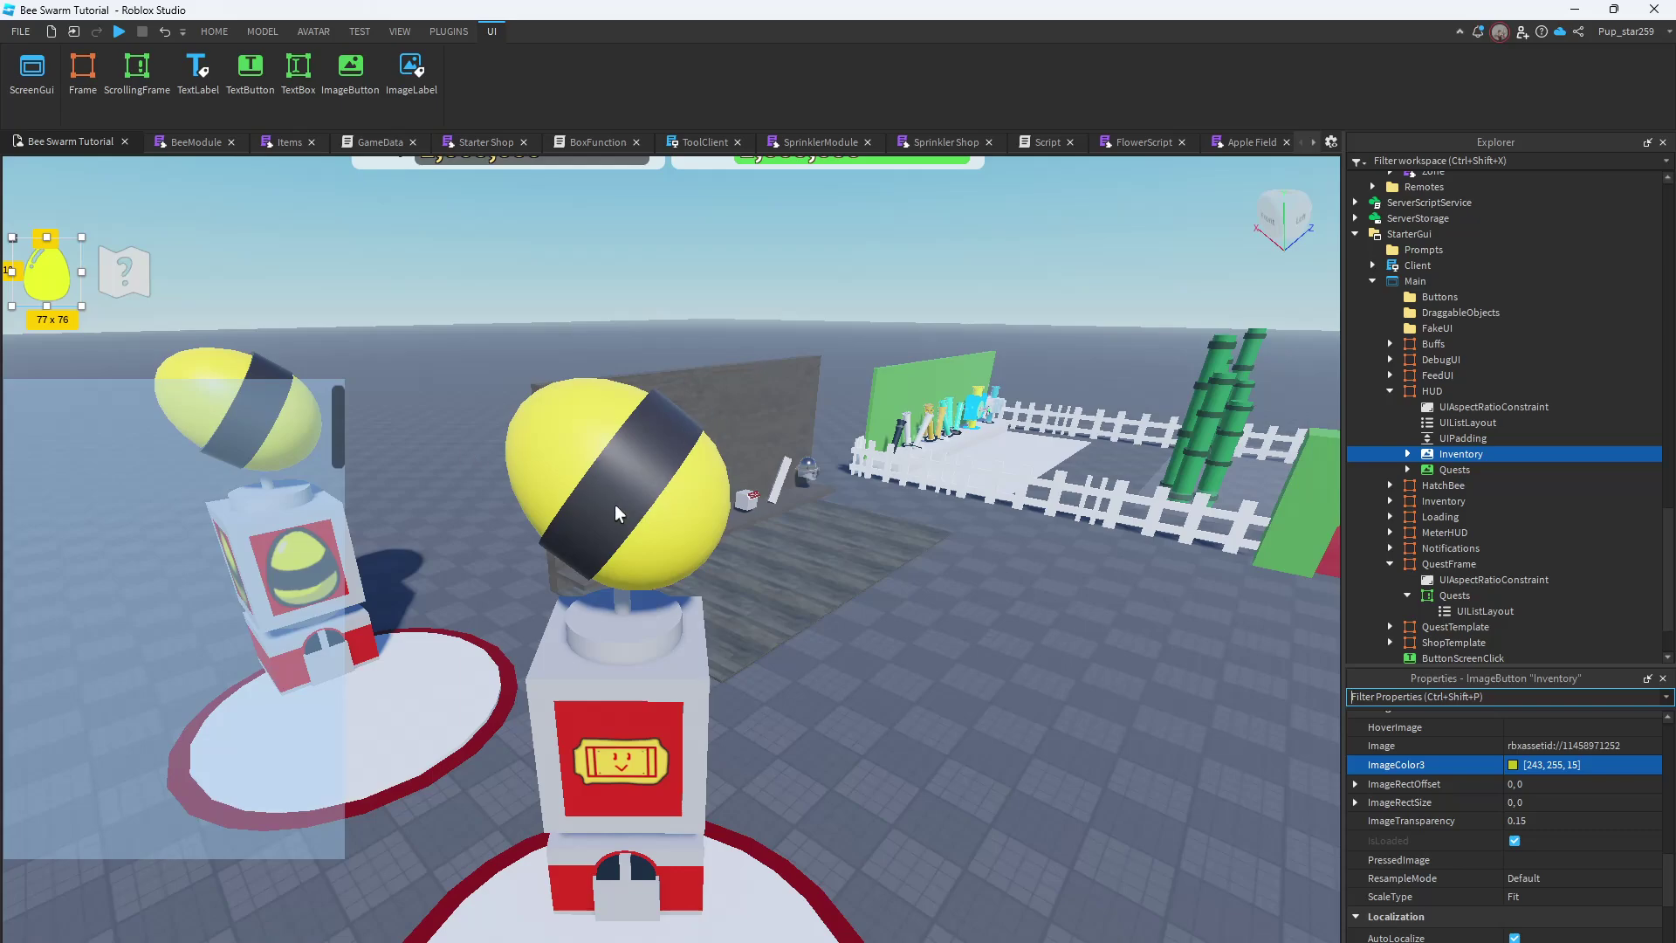
# Tint the HUD Quests icon's ImageColor3 light blue
pyautogui.click(1428, 471)
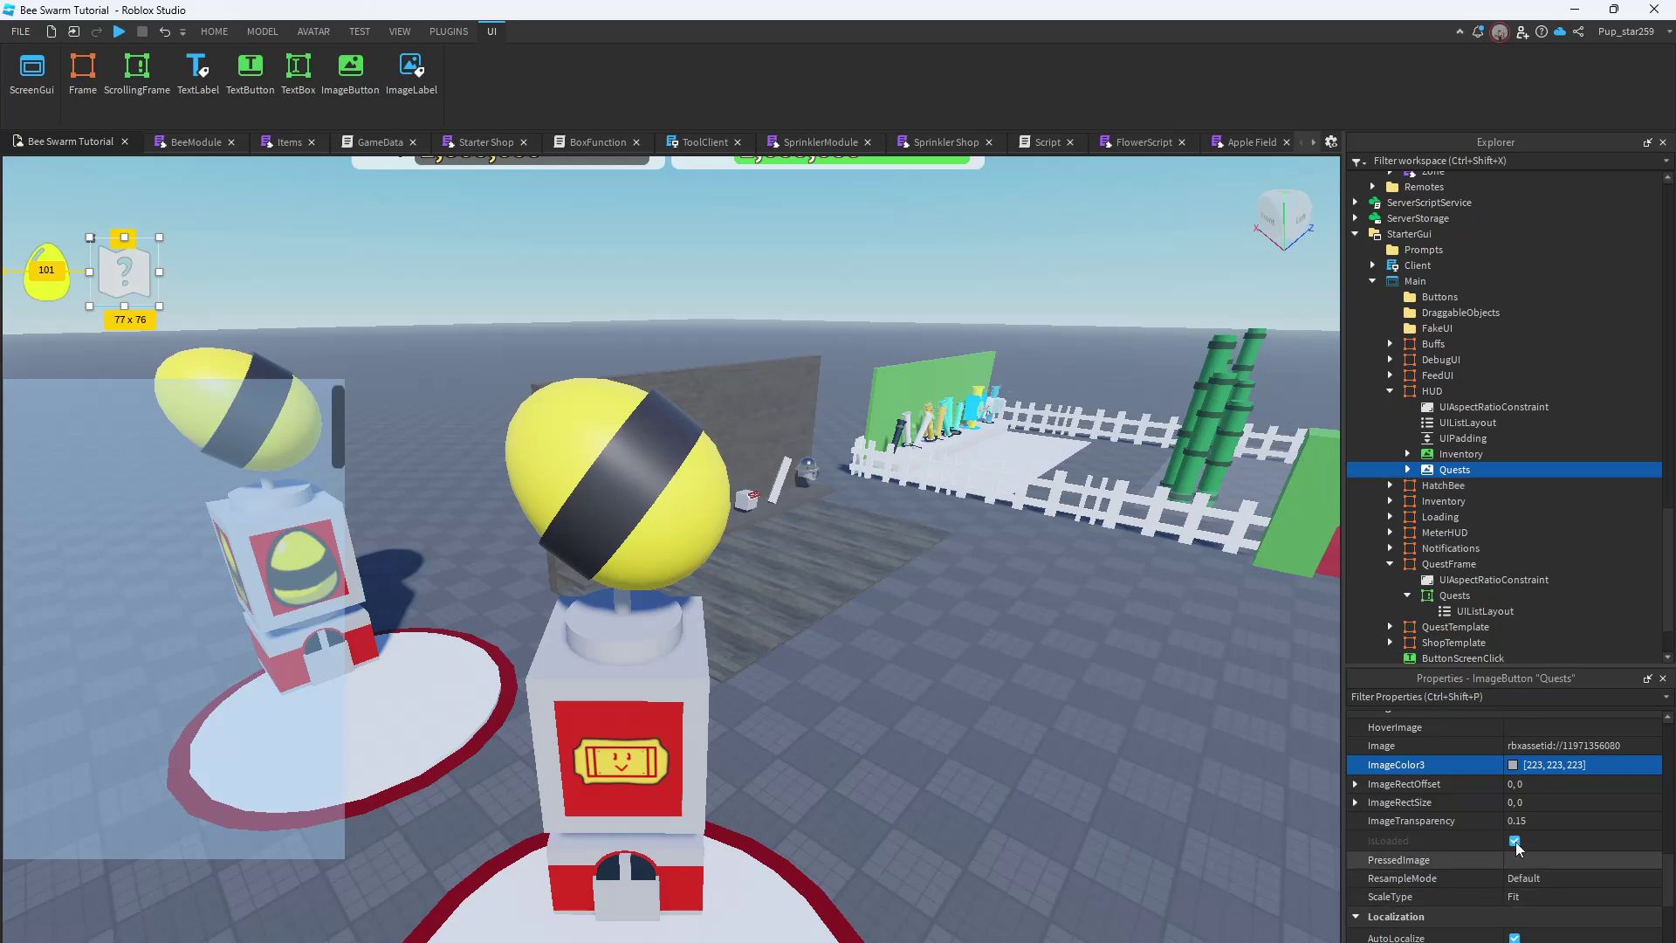
pyautogui.click(1513, 765)
pyautogui.click(861, 422)
pyautogui.click(890, 379)
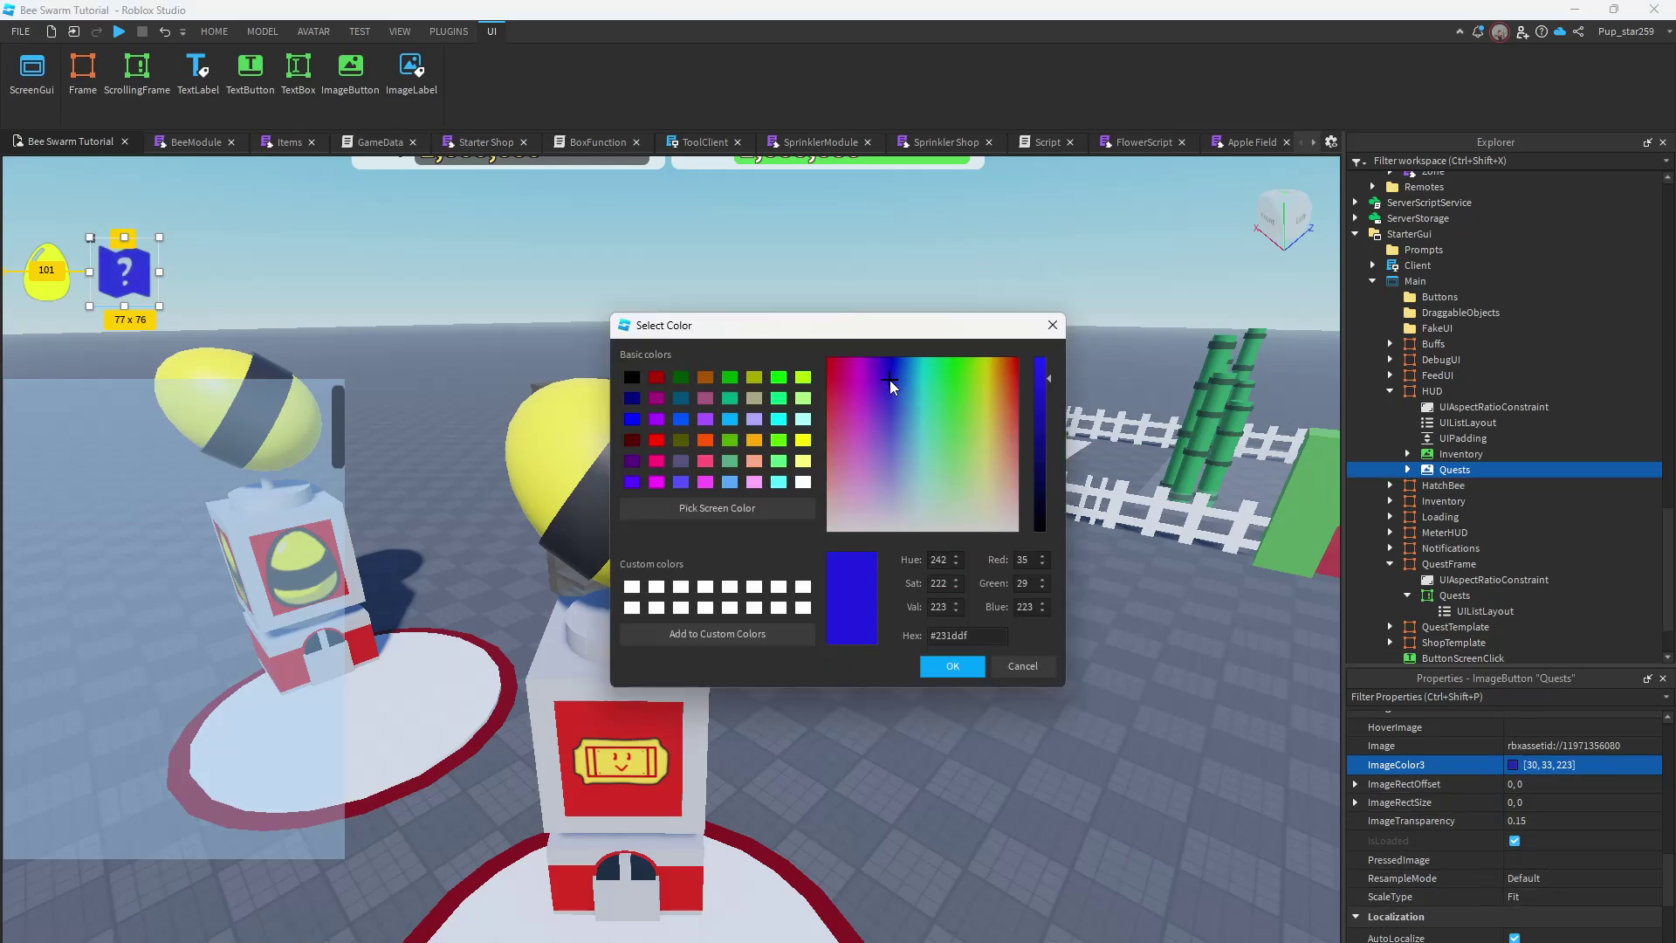
pyautogui.moveTo(920, 384)
pyautogui.mouseDown()
pyautogui.moveTo(901, 478)
pyautogui.moveTo(920, 452)
pyautogui.mouseUp()
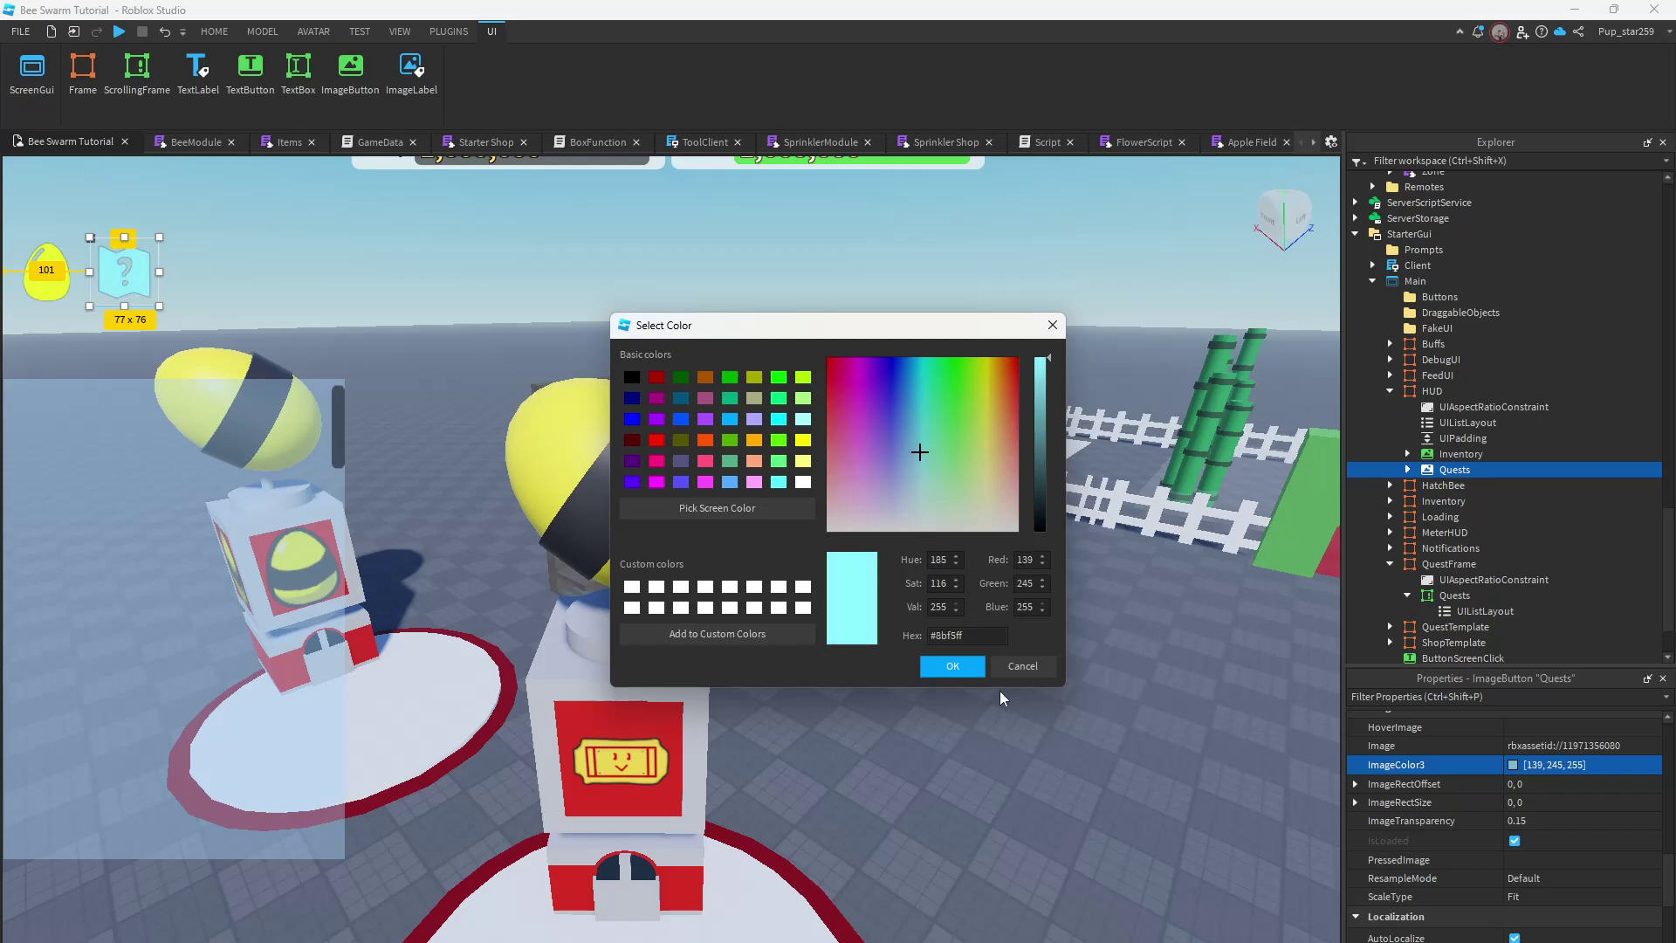
pyautogui.click(961, 663)
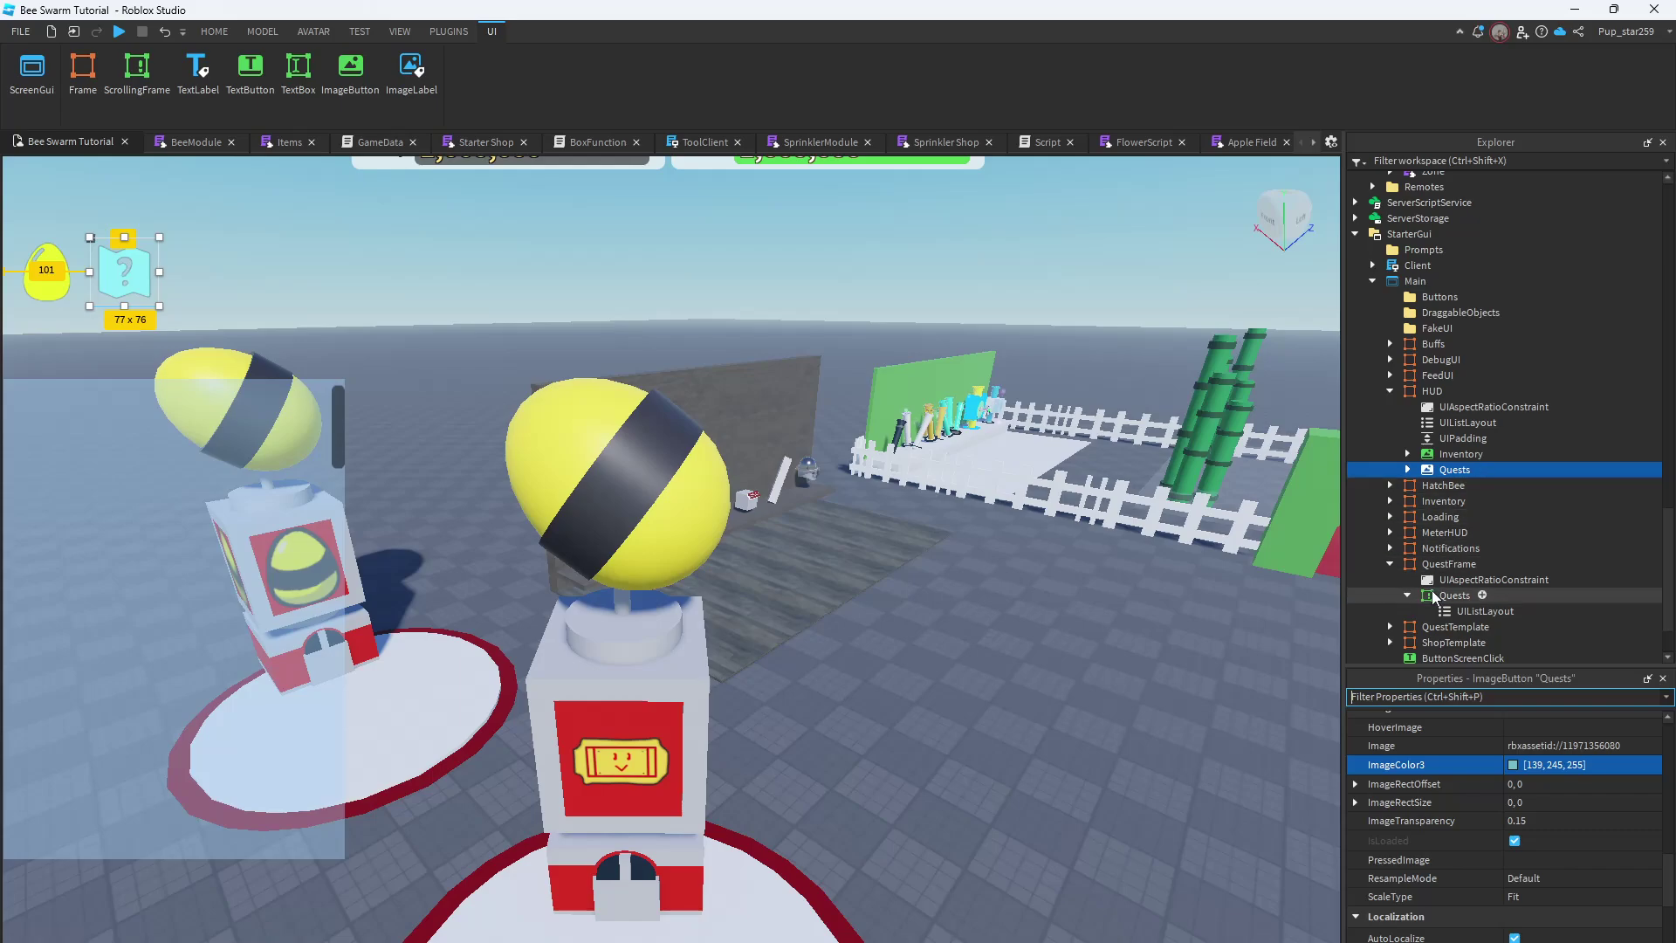
# Set the Quests list's CanvasSize to {0,0},{25,0}
pyautogui.click(1460, 597)
pyautogui.press('super')
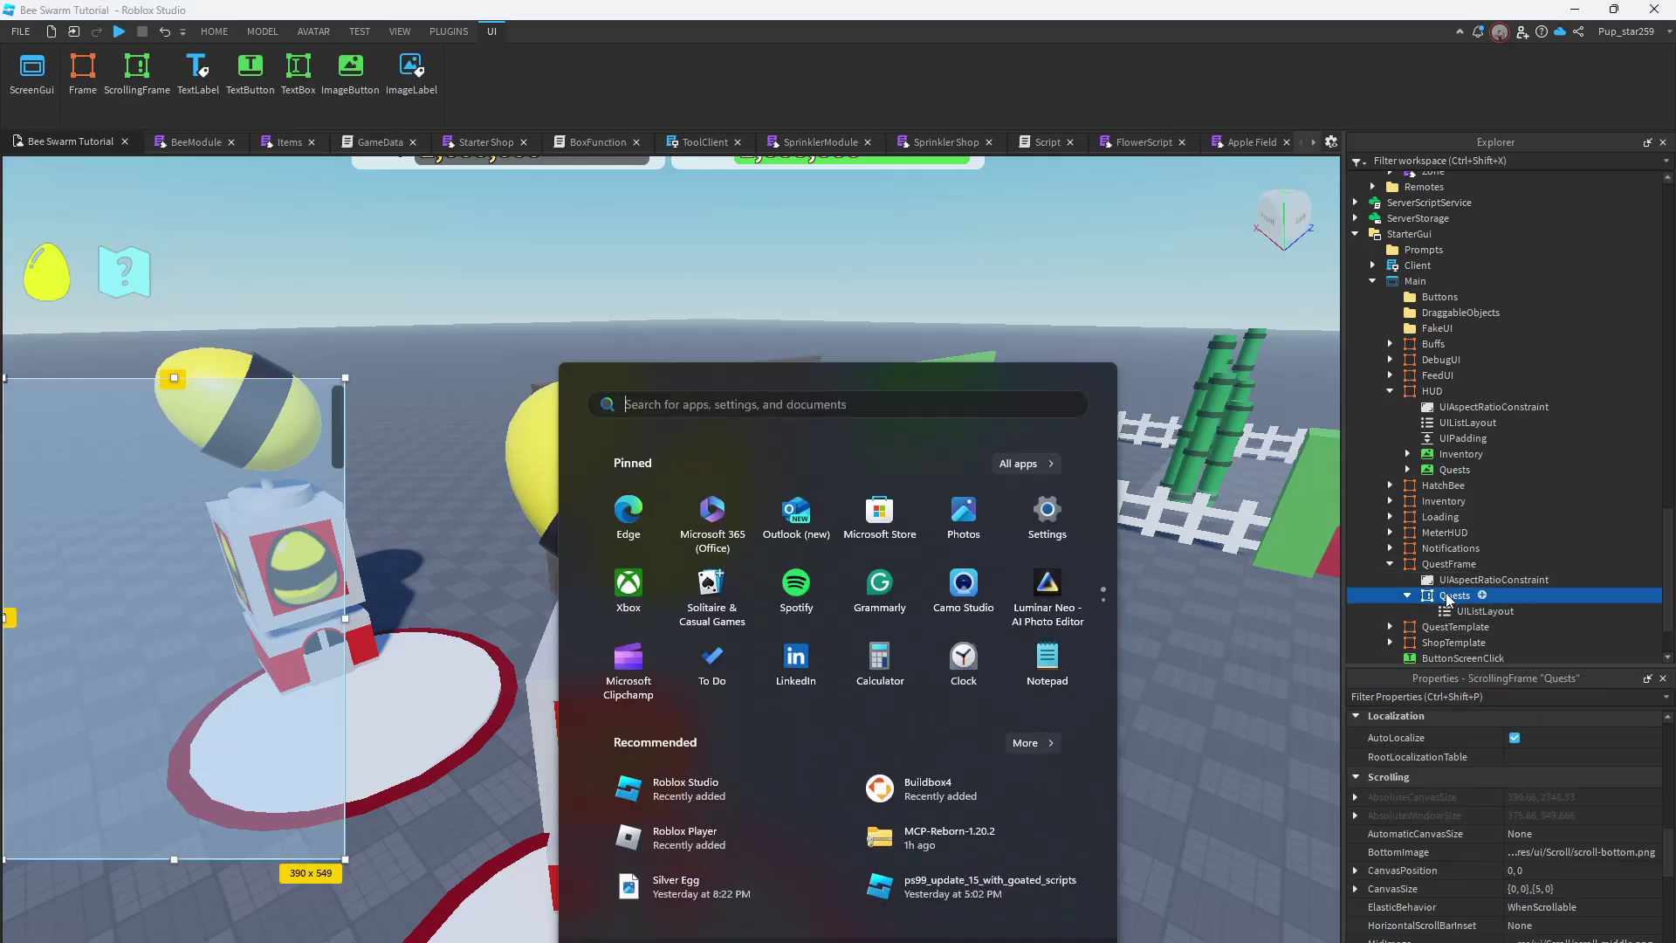
pyautogui.press('super')
pyautogui.scroll(-3, 1442, 806)
pyautogui.scroll(-3, 1497, 853)
pyautogui.scroll(-3, 1497, 852)
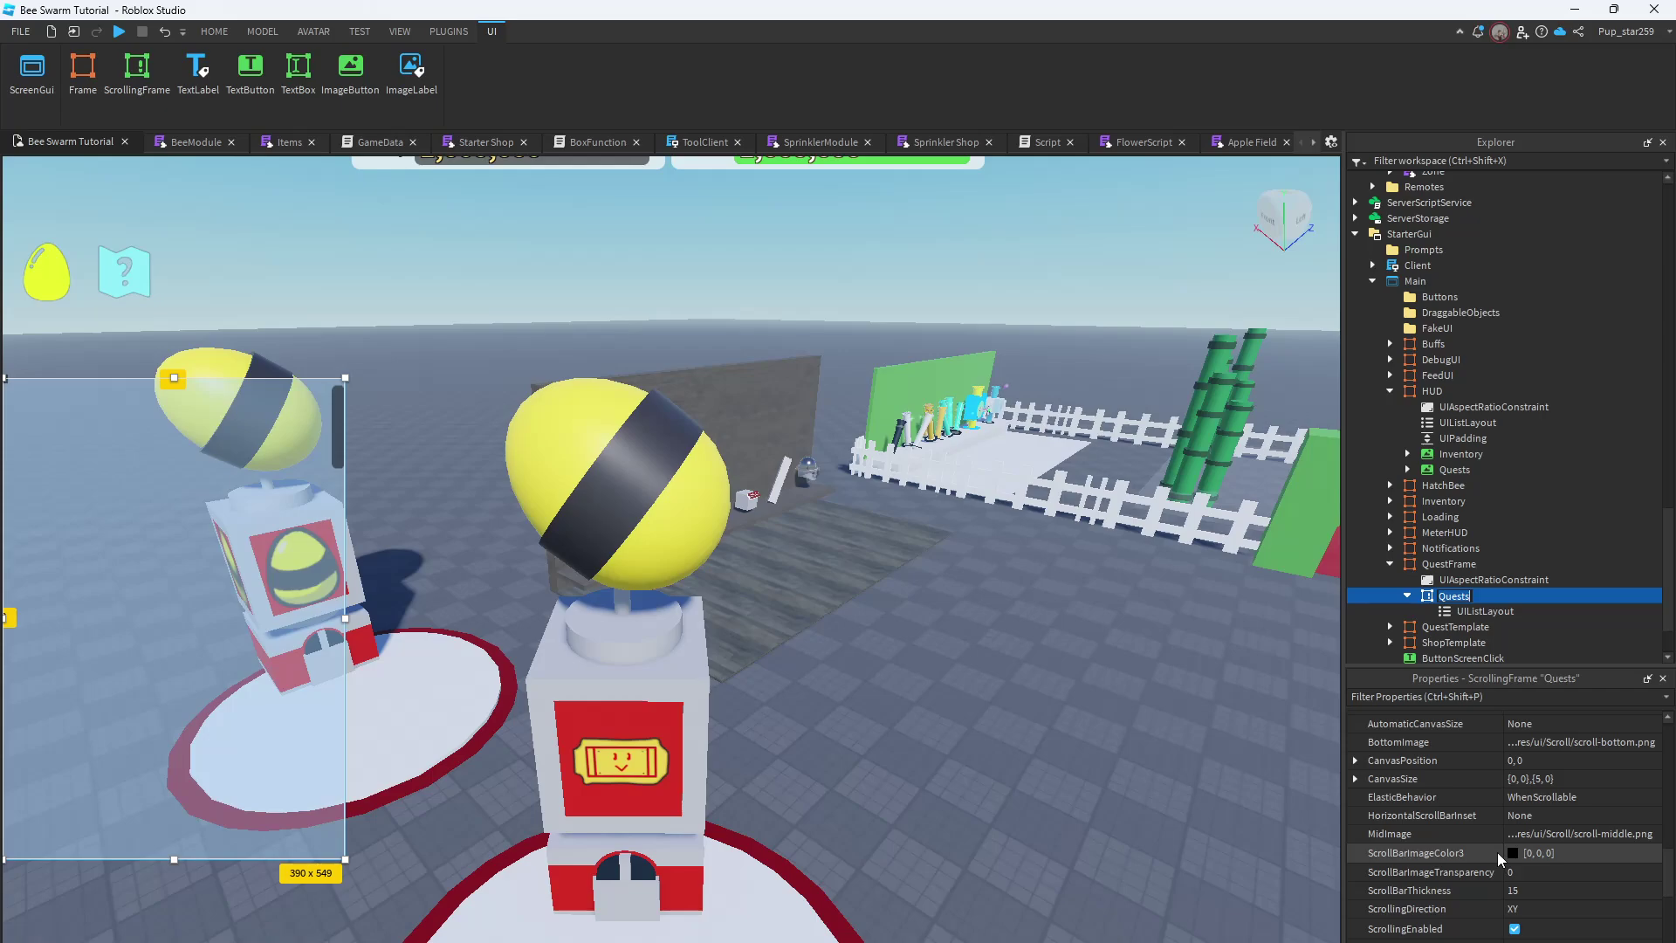
pyautogui.scroll(-3, 1498, 852)
pyautogui.scroll(-3, 1498, 852)
pyautogui.scroll(-3, 1505, 857)
pyautogui.scroll(-3, 1505, 857)
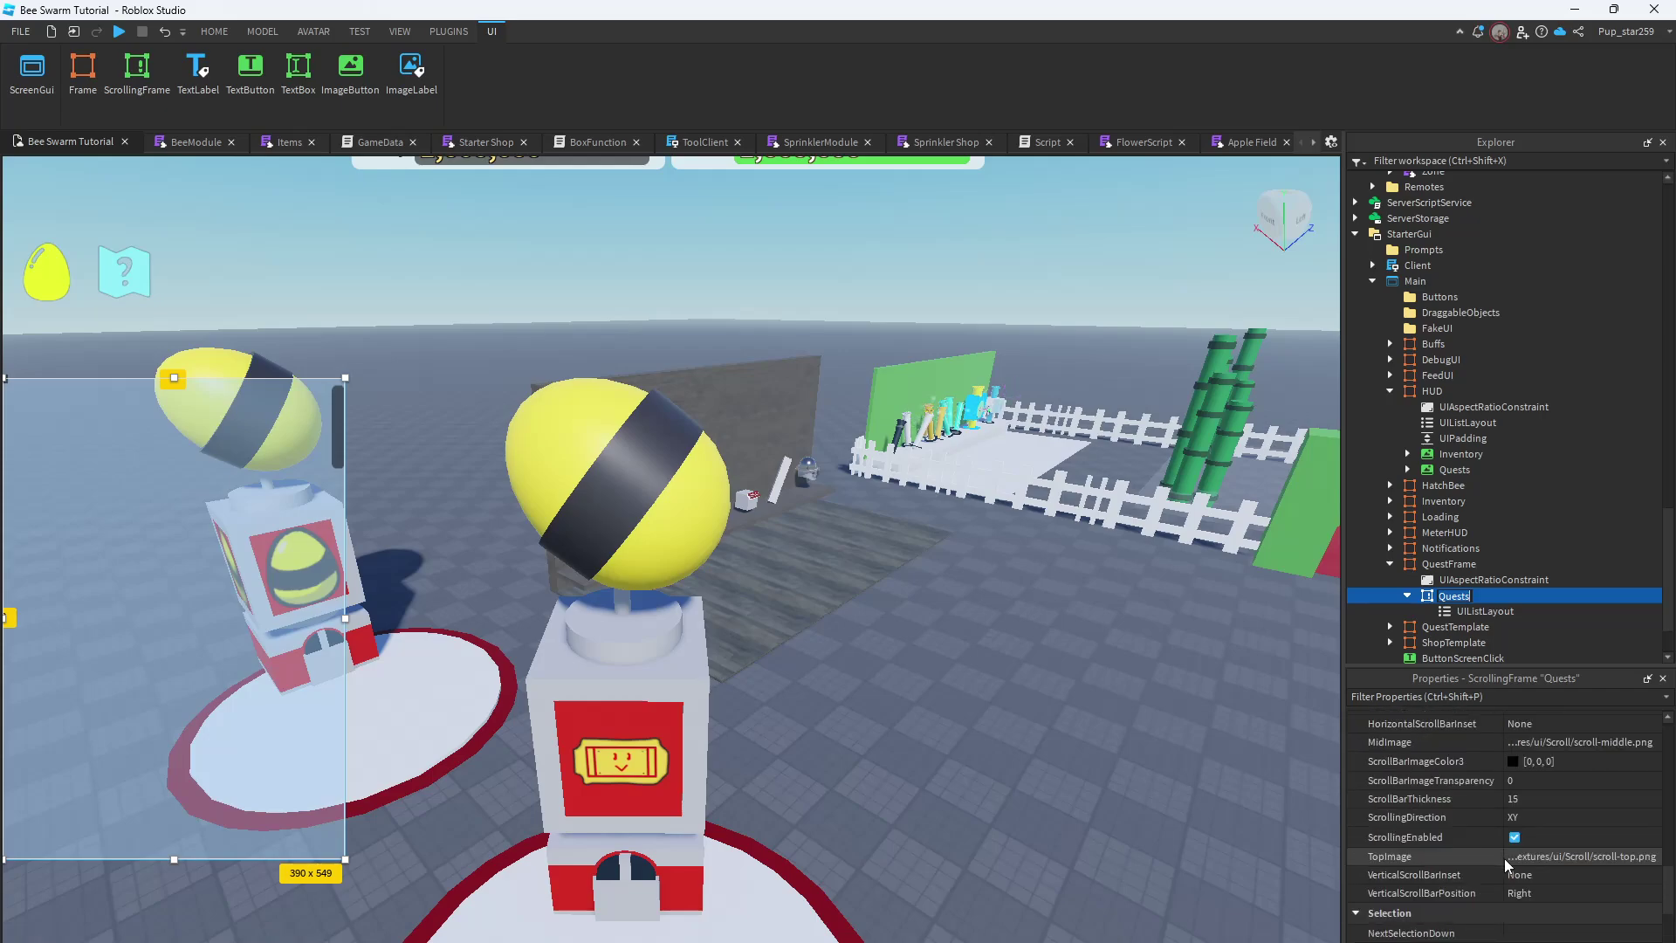
pyautogui.scroll(-3, 1505, 857)
pyautogui.click(1544, 797)
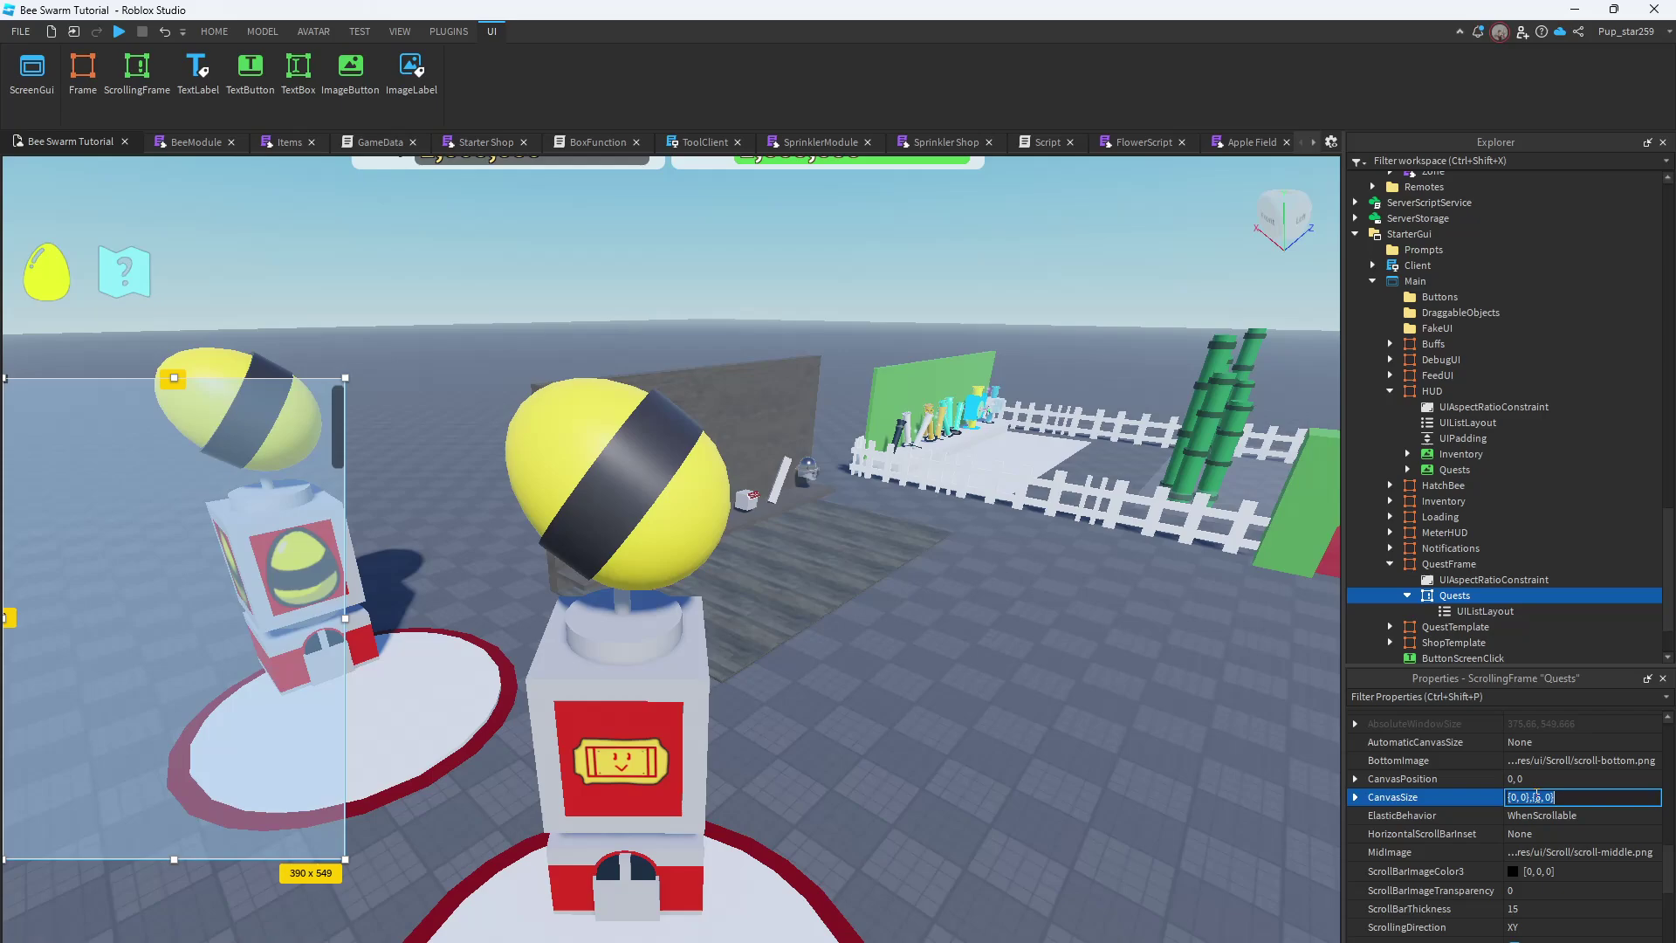
pyautogui.write('25')
pyautogui.press('Return')
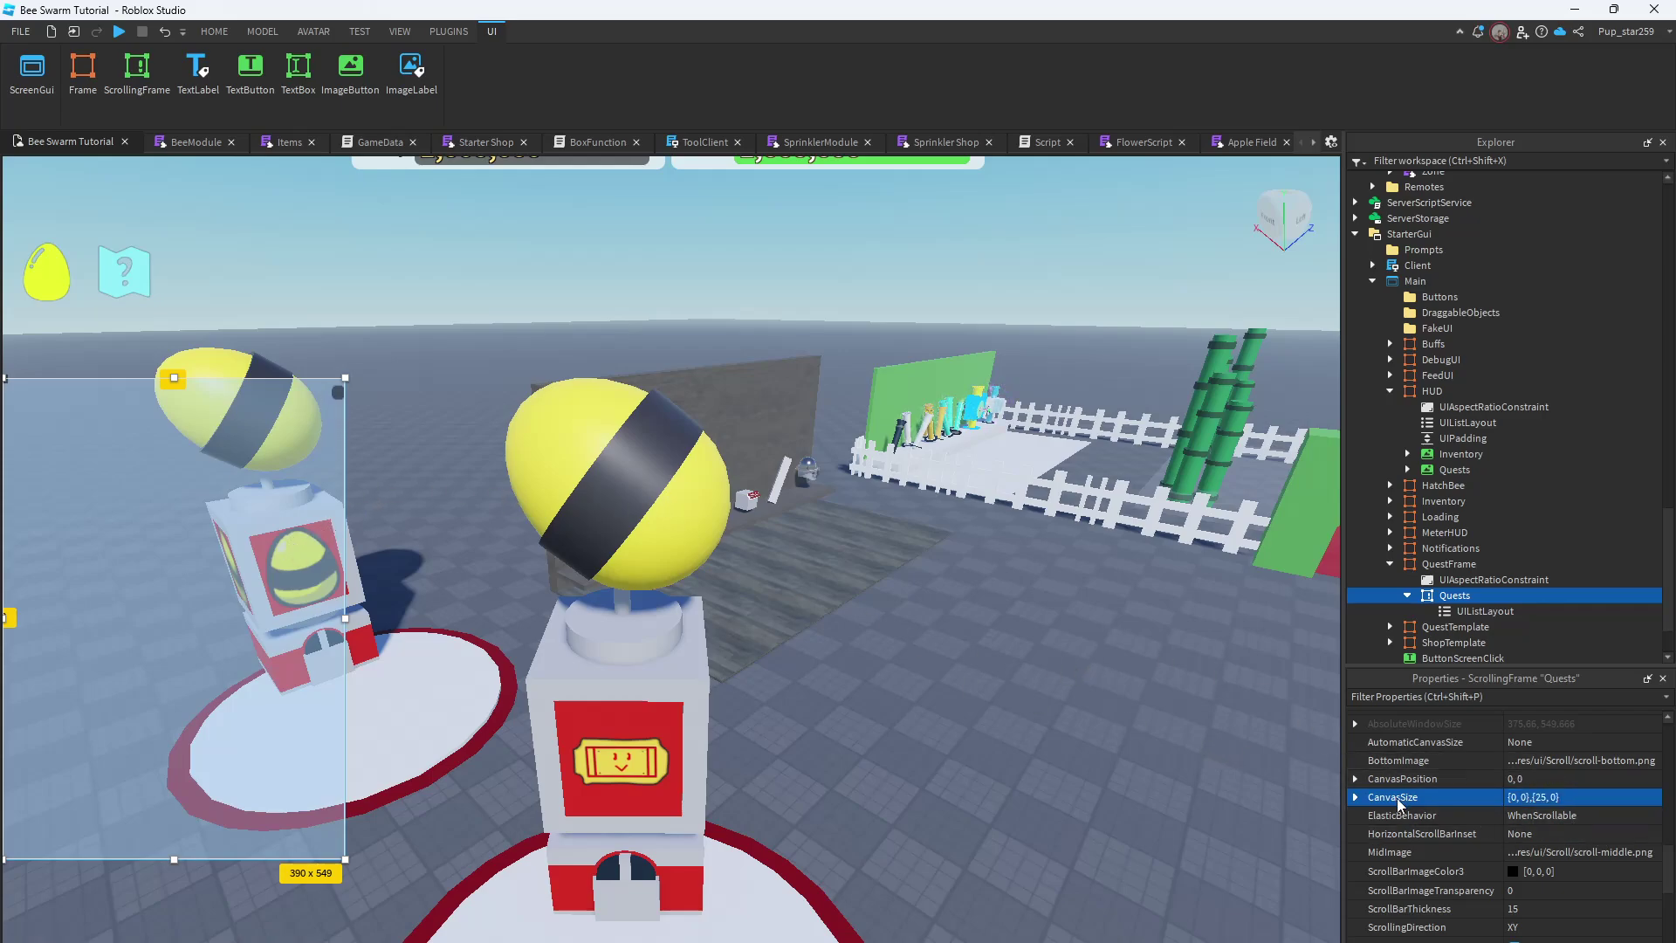
# Select the QuestFrame and uncheck Visible to hide it
pyautogui.scroll(-2, 1474, 852)
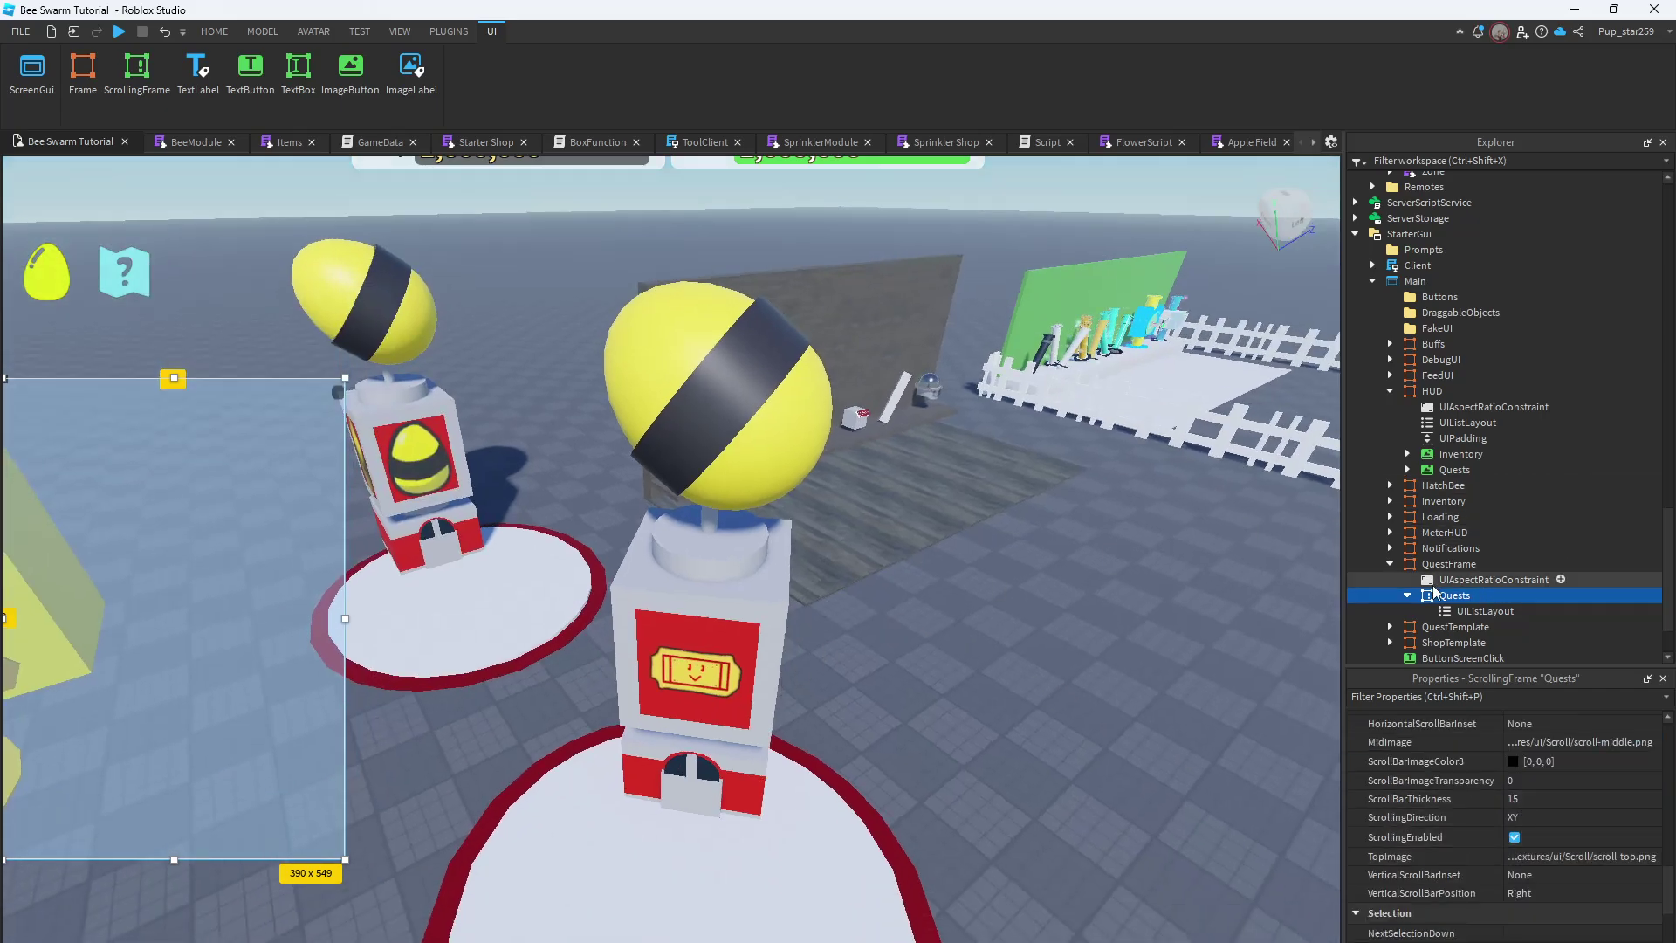
pyautogui.press('Left')
pyautogui.press('Left')
pyautogui.press('Left')
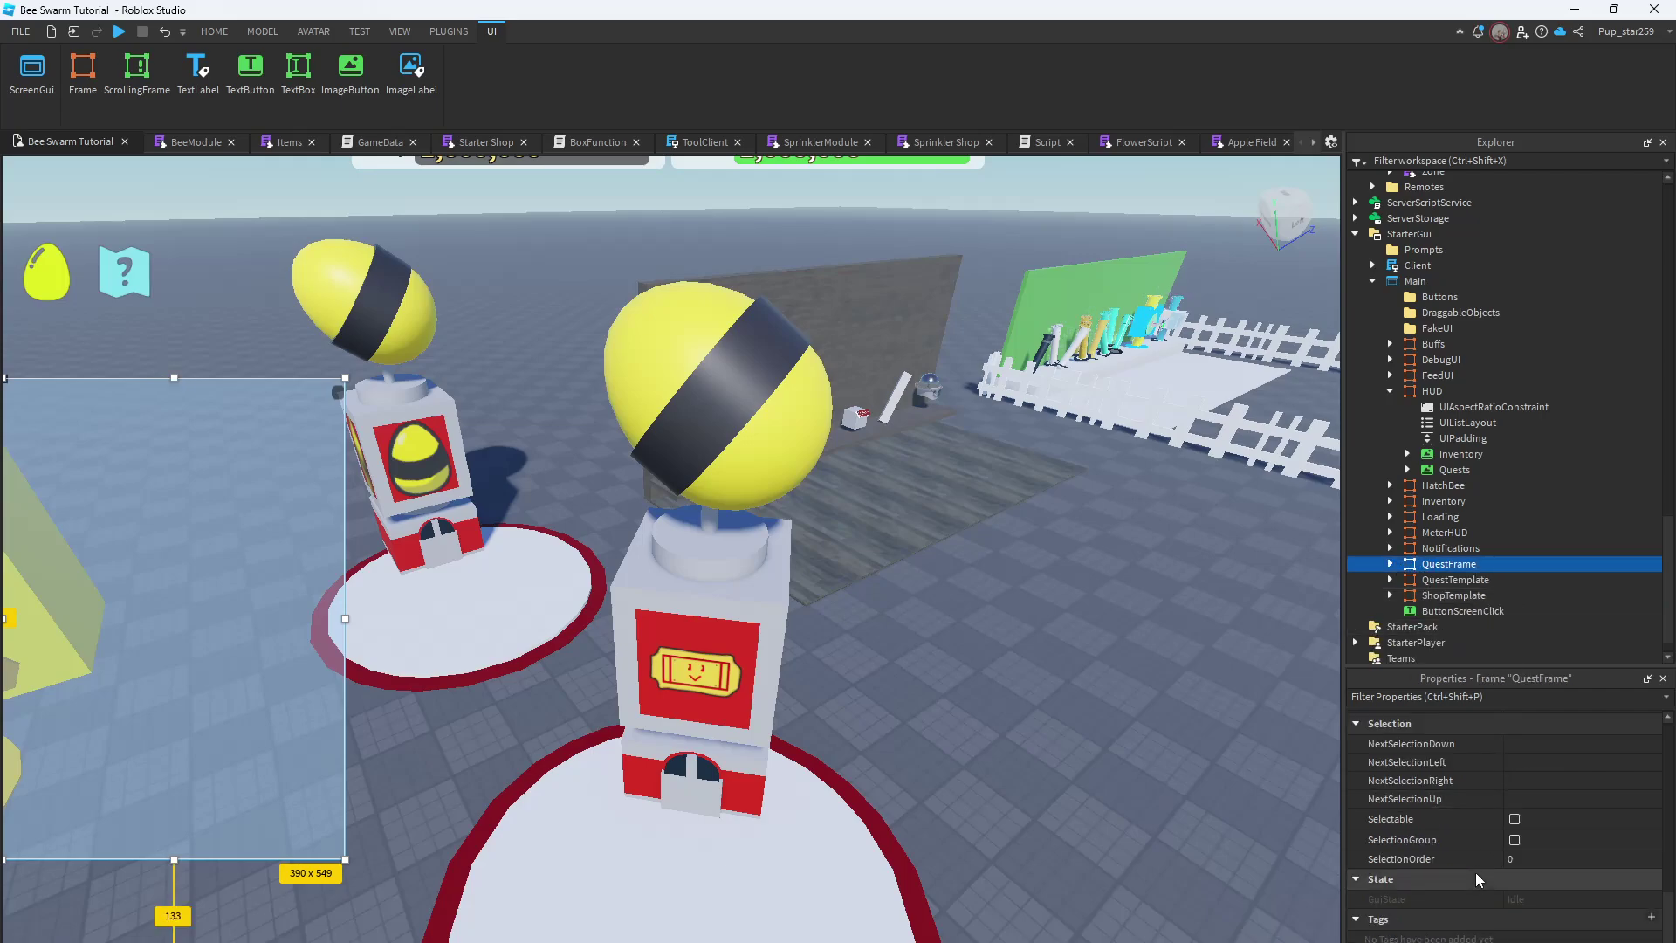
pyautogui.scroll(2, 1476, 872)
pyautogui.scroll(1, 1493, 871)
pyautogui.scroll(1, 1506, 847)
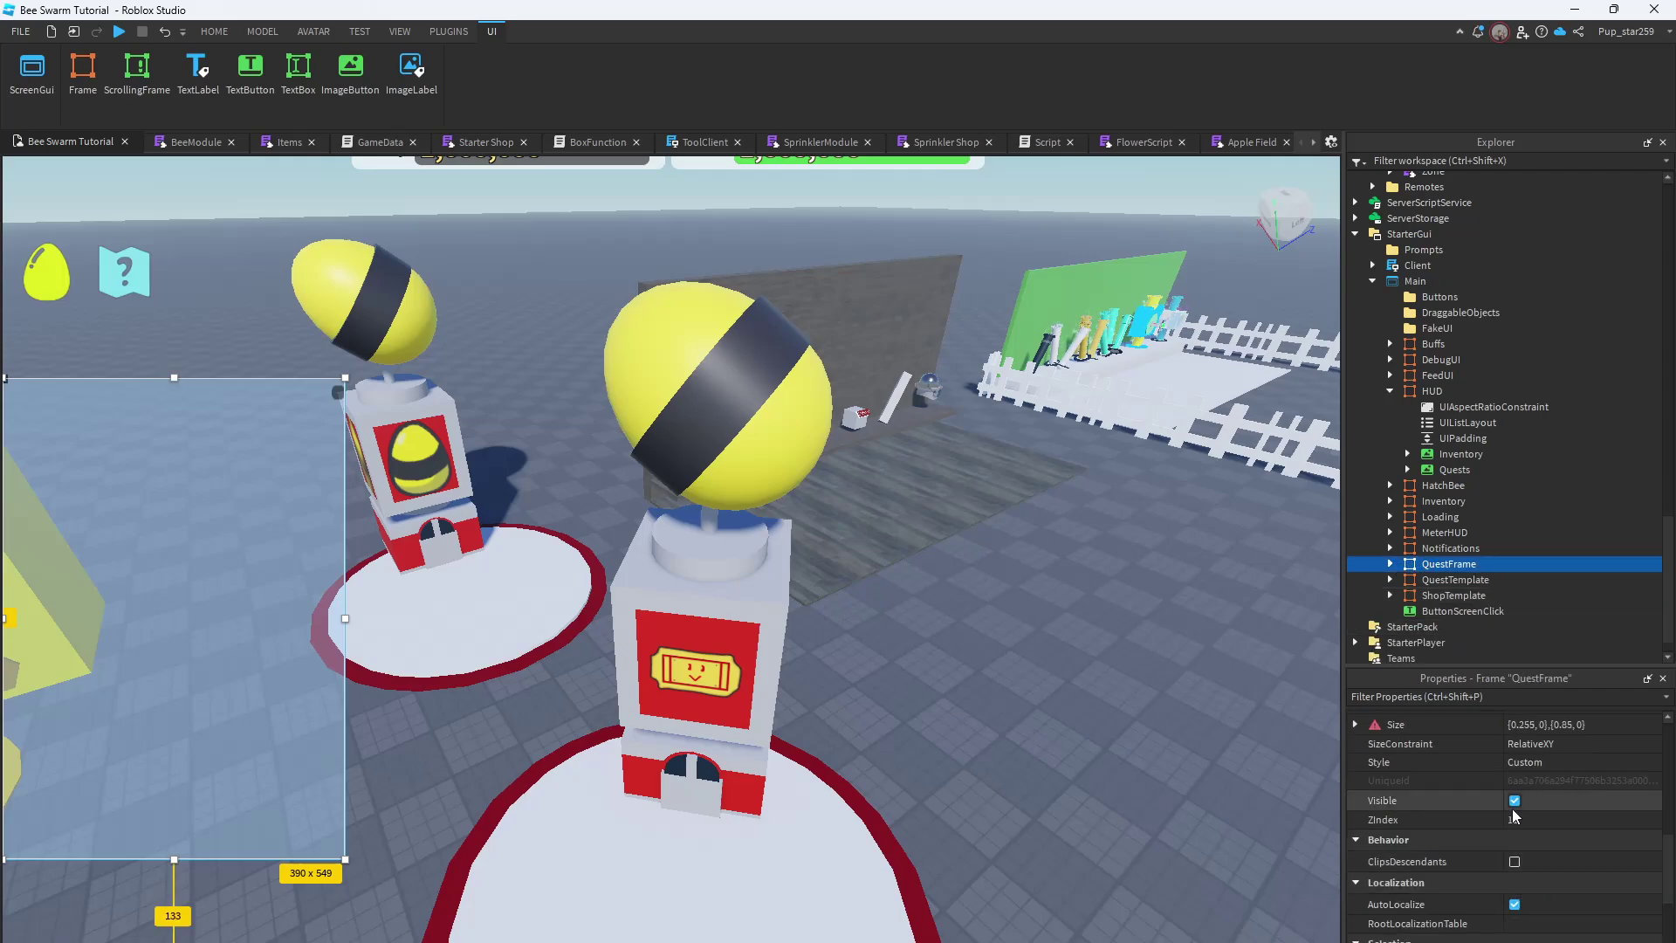
pyautogui.click(1515, 801)
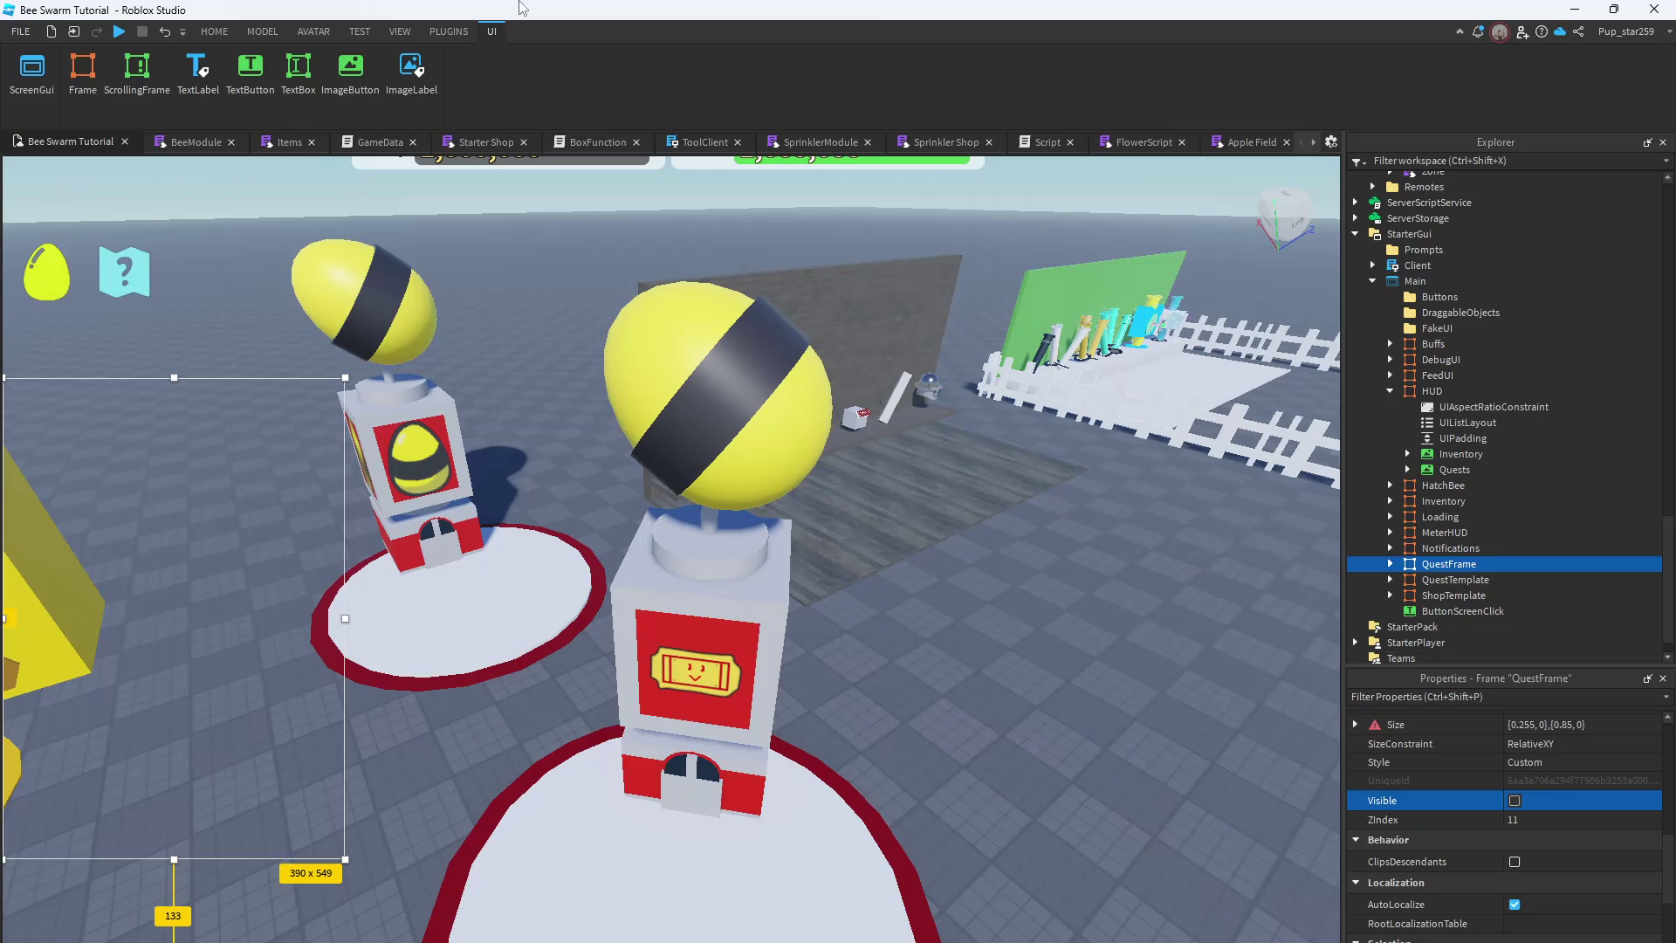
pyautogui.click(209, 32)
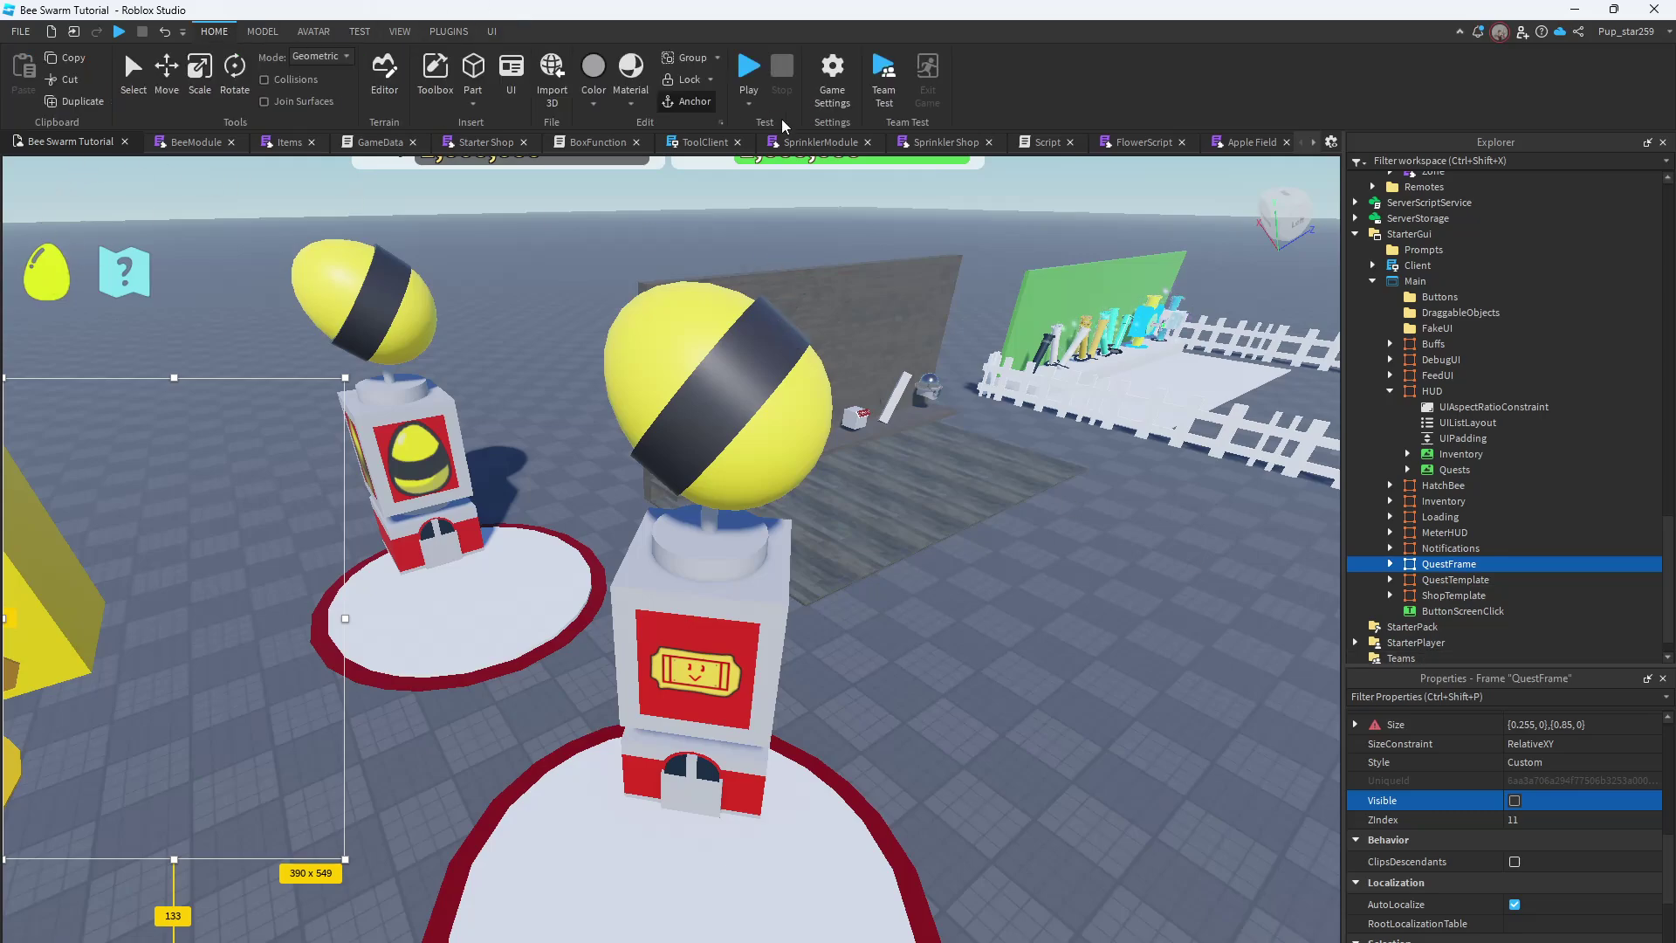
# Play-test the game: open the inventory from the egg icon, scroll the list, close it
pyautogui.click(742, 78)
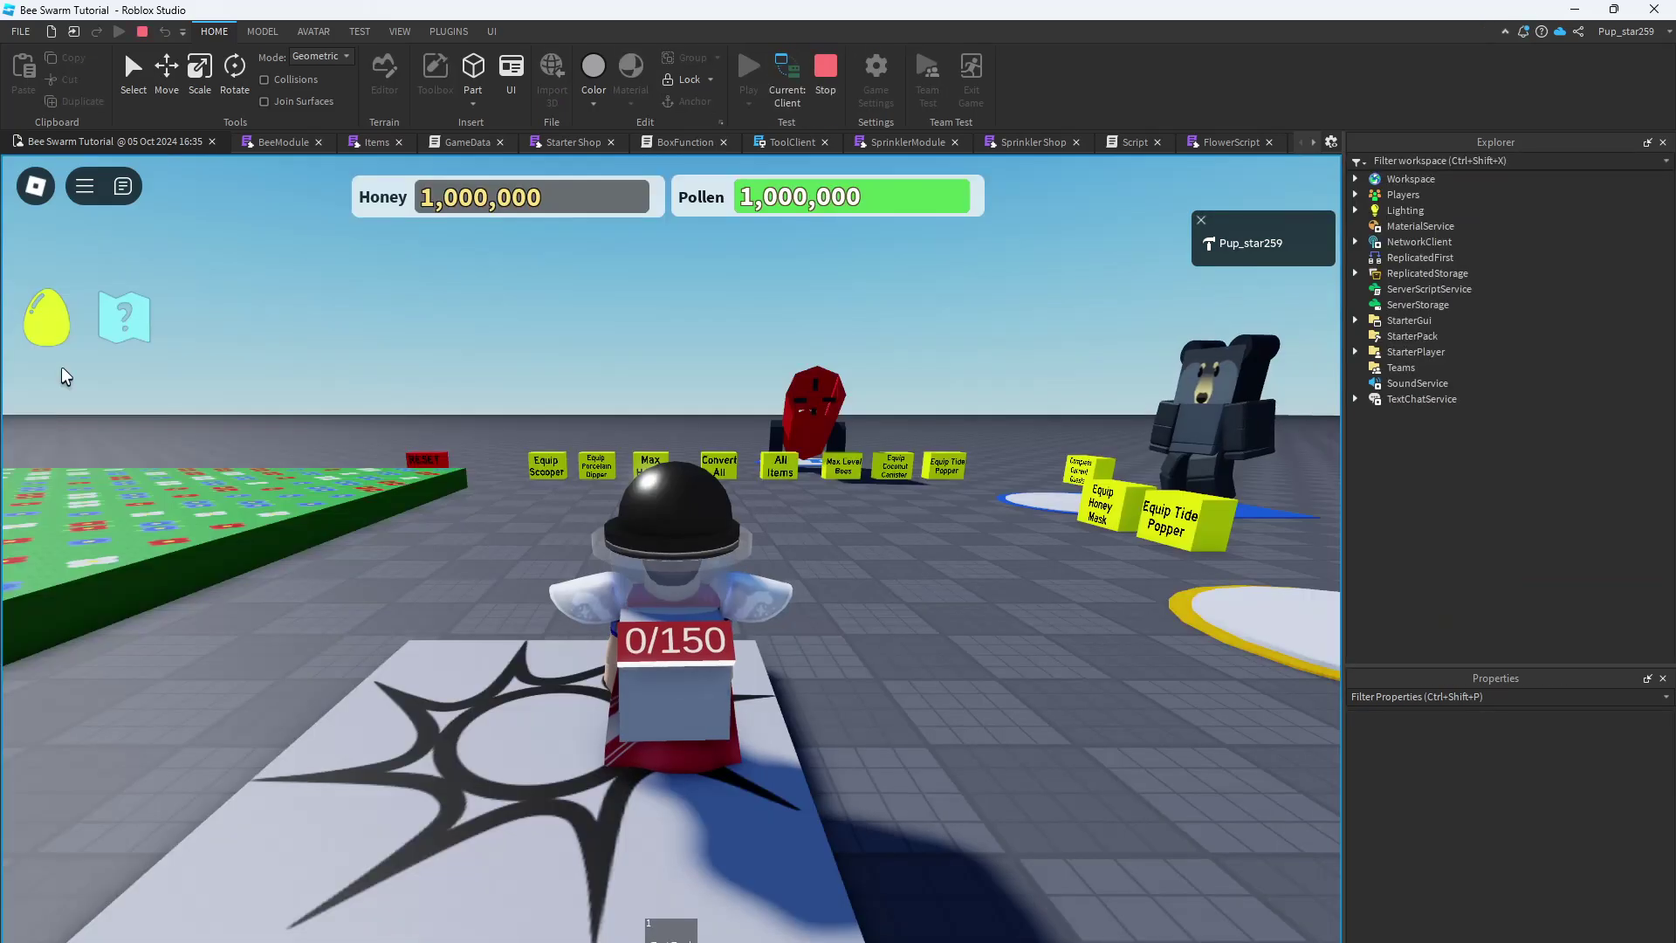
pyautogui.press('w')
pyautogui.click(46, 317)
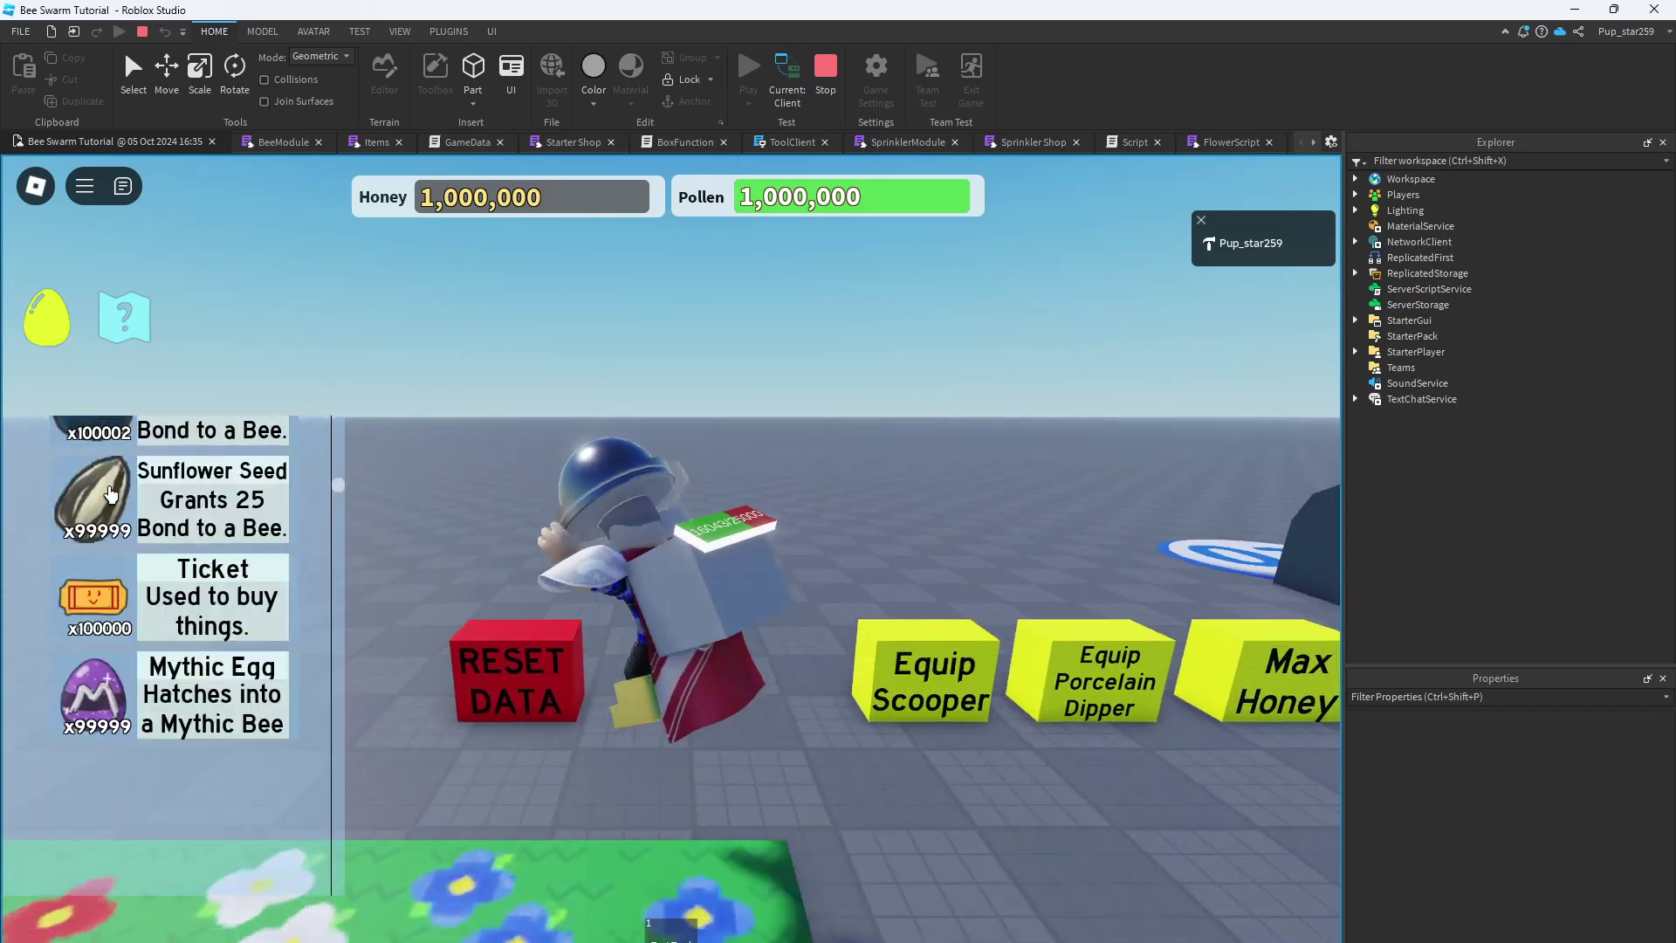
pyautogui.scroll(-5, 110, 494)
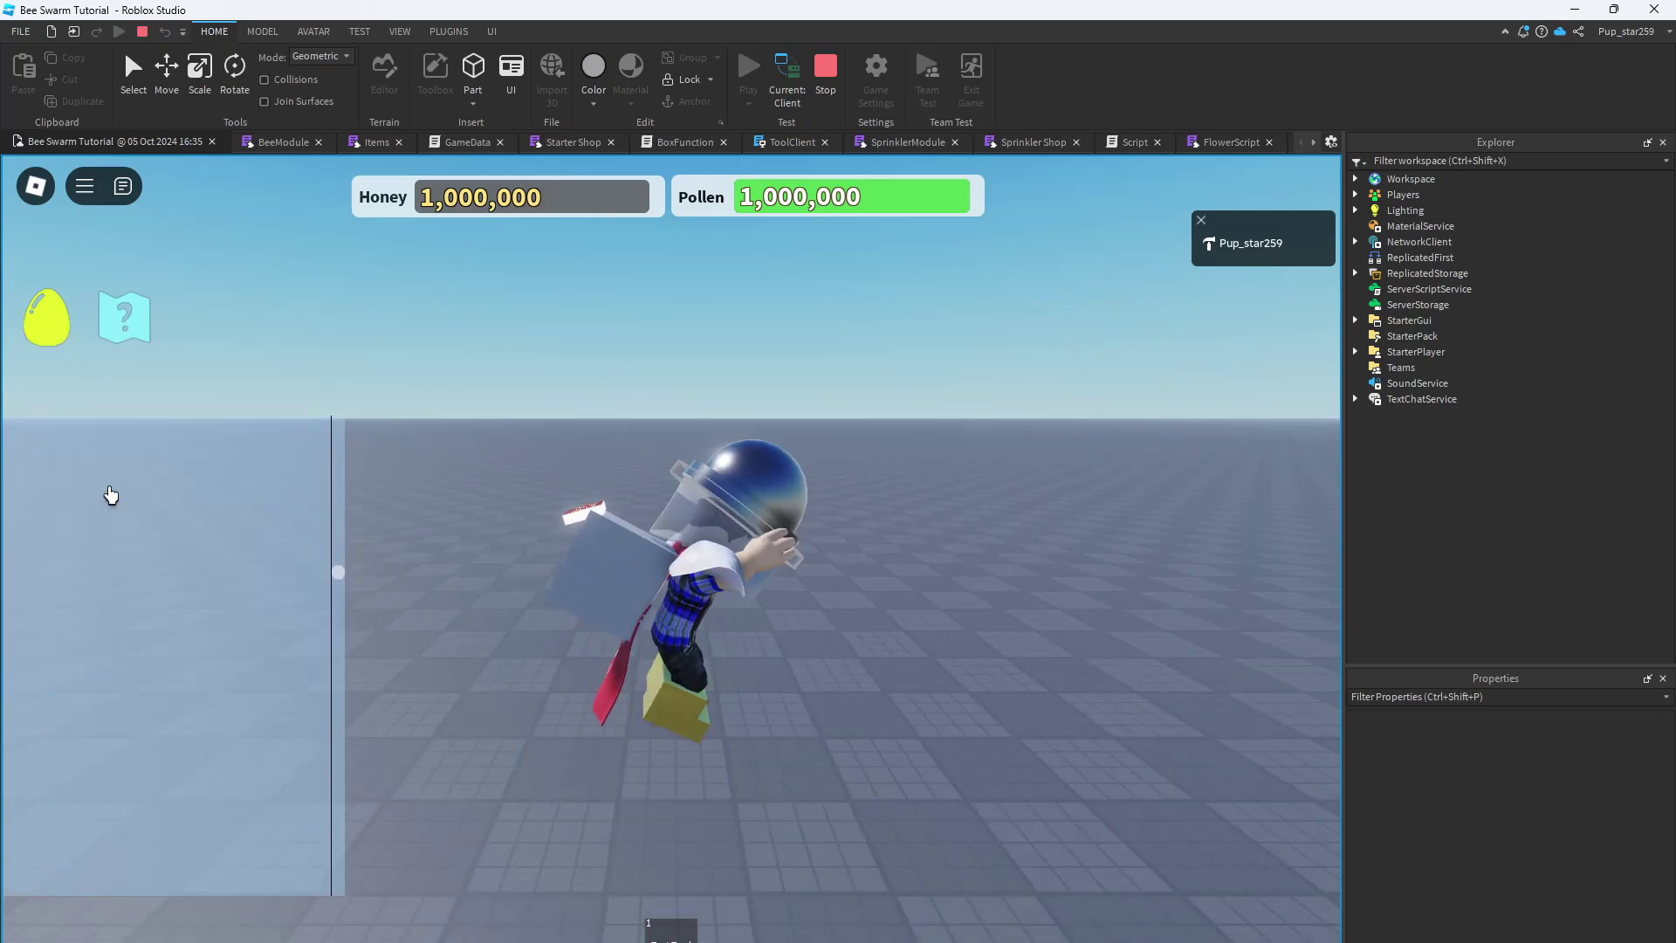
pyautogui.scroll(2, 110, 495)
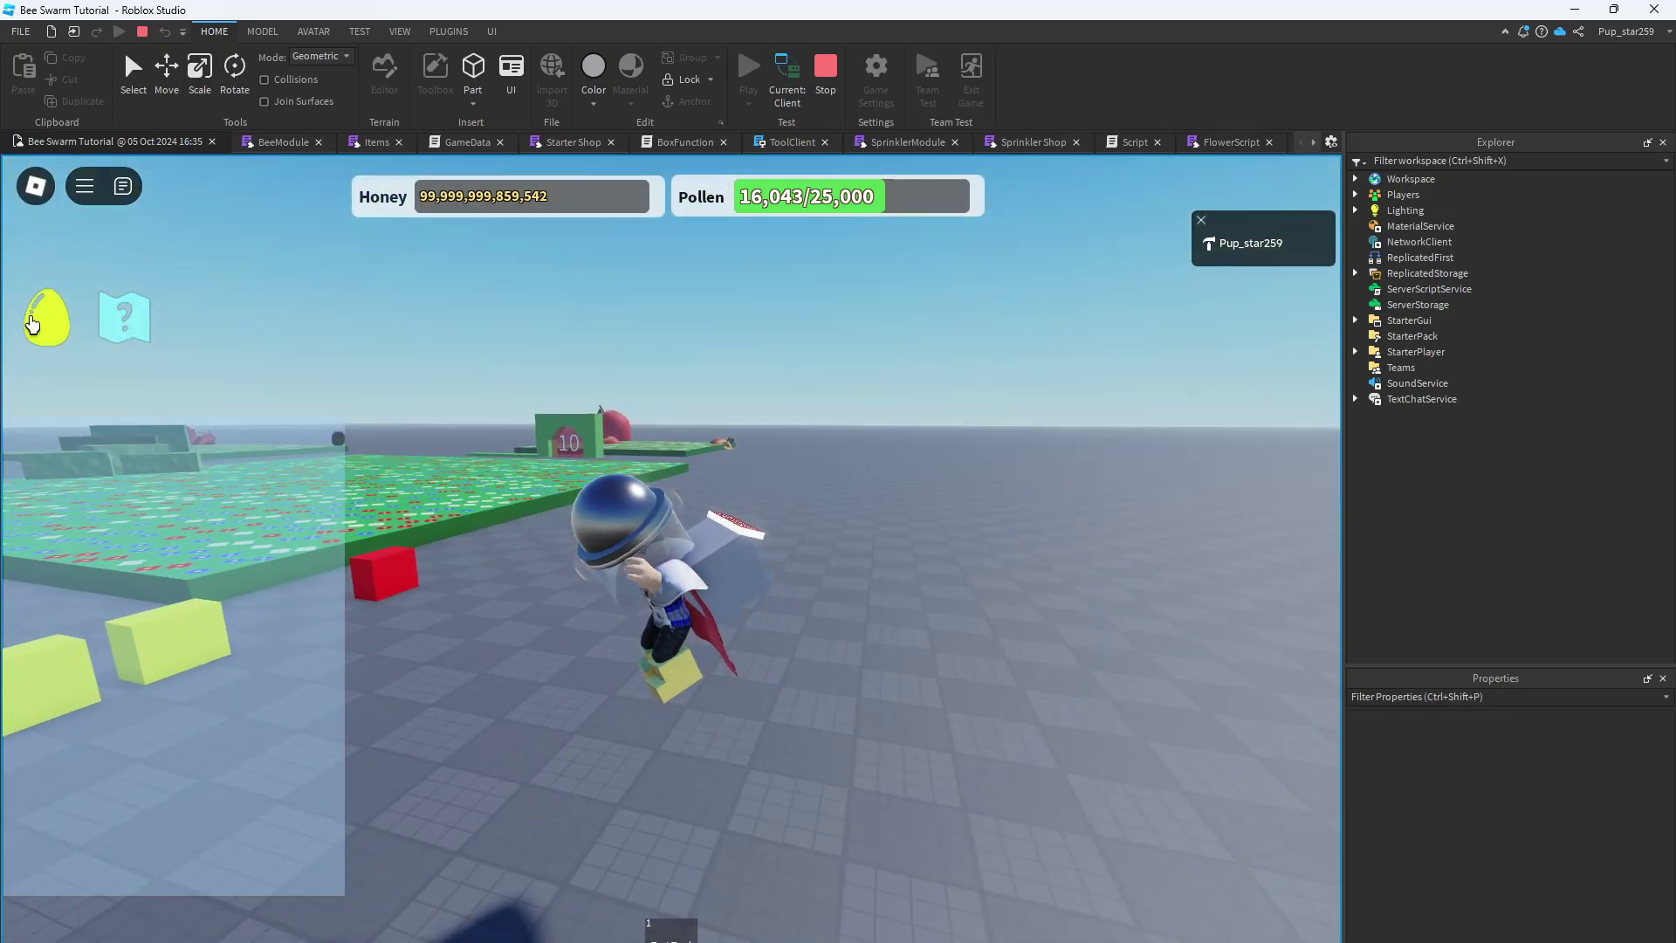
pyautogui.click(64, 303)
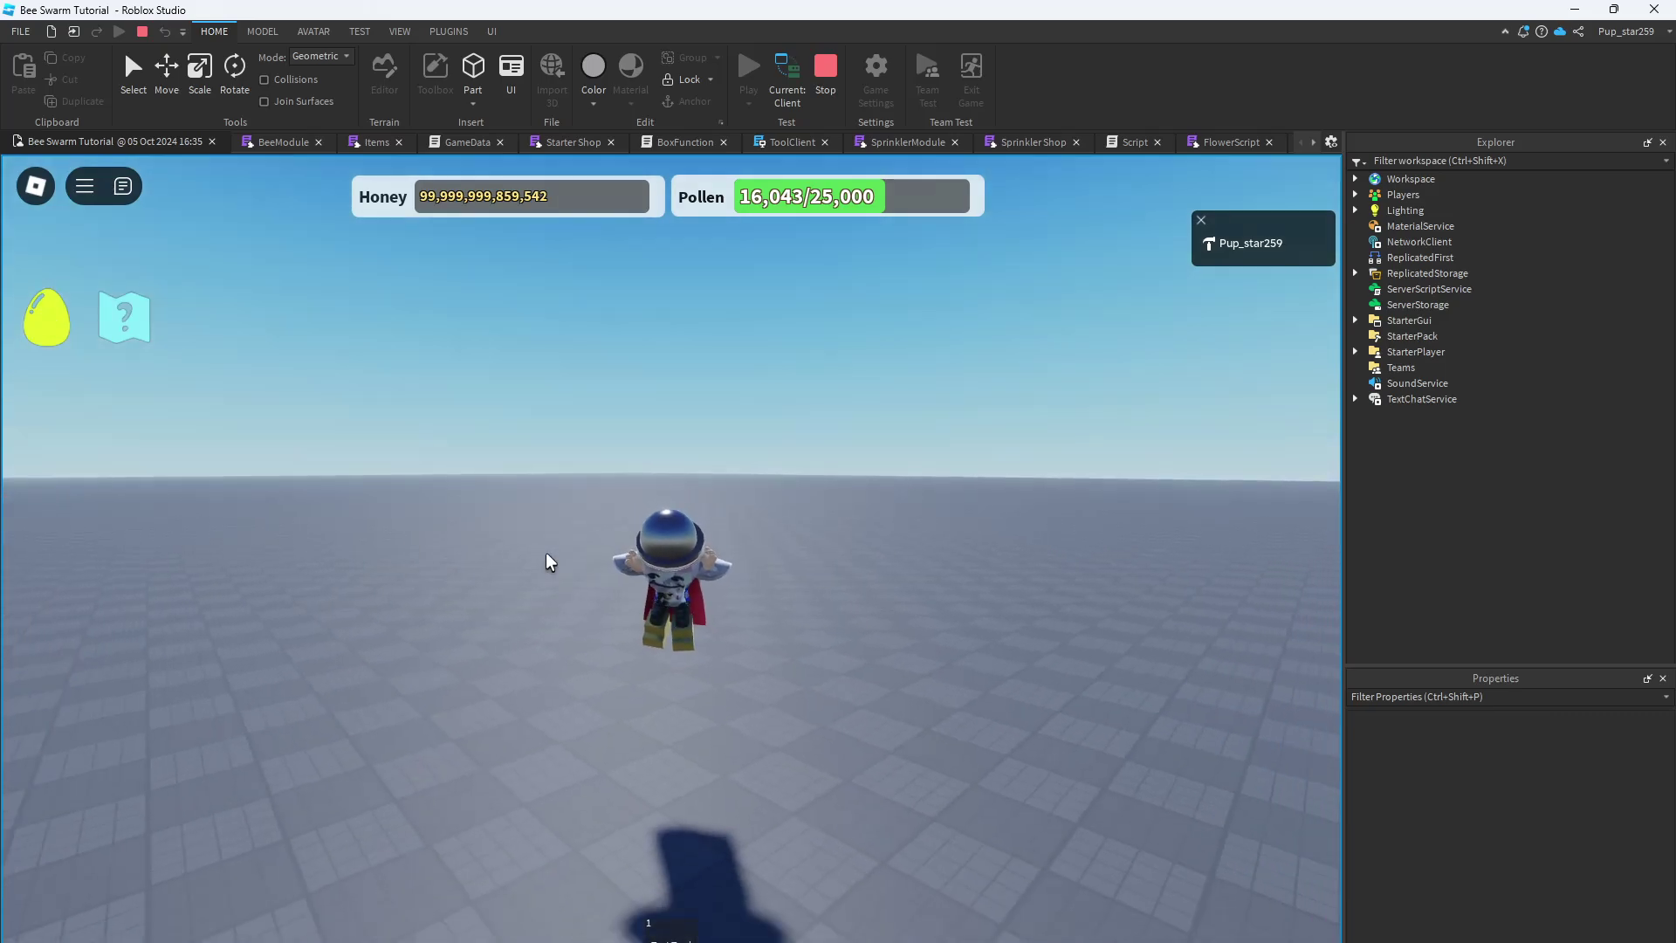